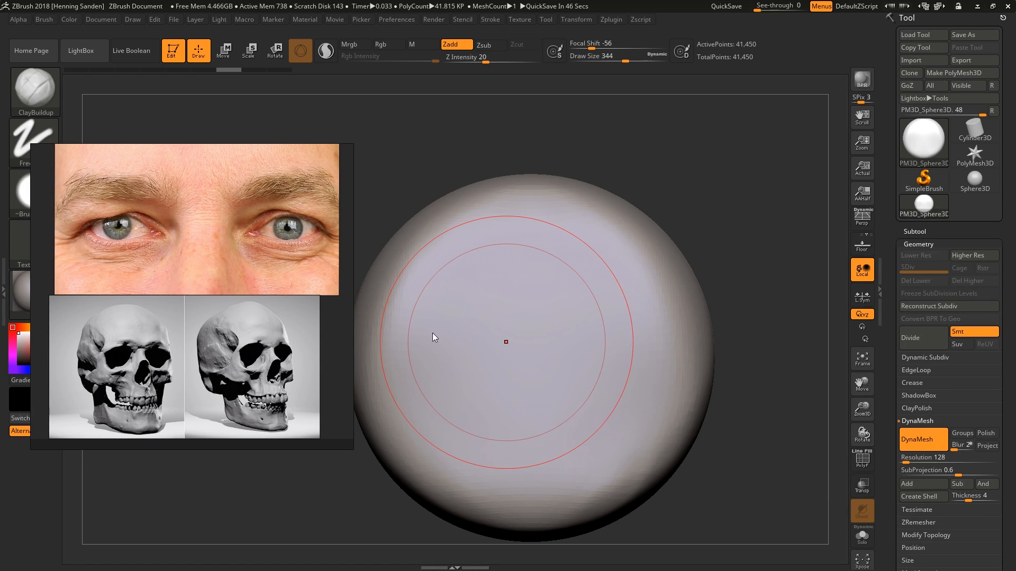
Step: Reposition the PureRef reference board with the eye and skull photos beside the sphere
right_drag(295, 313, 293, 278)
middle_drag(279, 354, 277, 357)
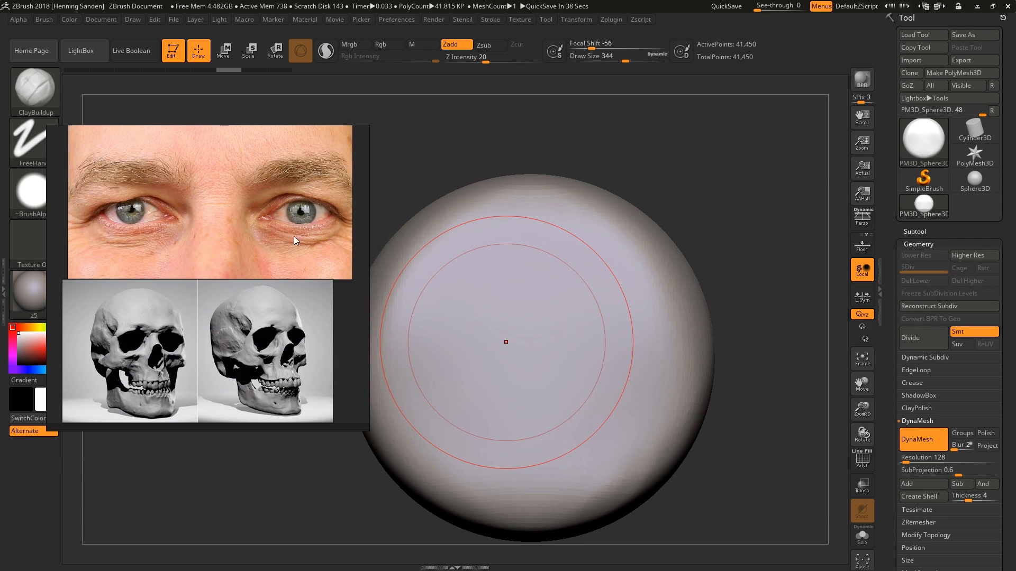
right_drag(285, 233, 313, 223)
Step: Switch to the browser with the PureRef website, highlight its address, and return to ZBrush
key(alt+Tab)
key(Tab)
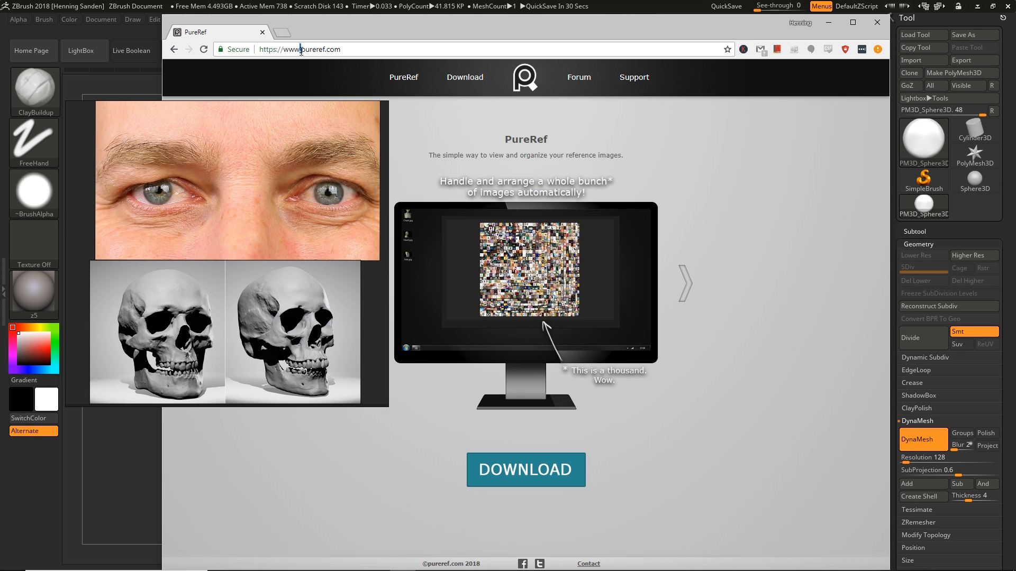
drag(301, 50, 347, 50)
click(292, 79)
click(135, 83)
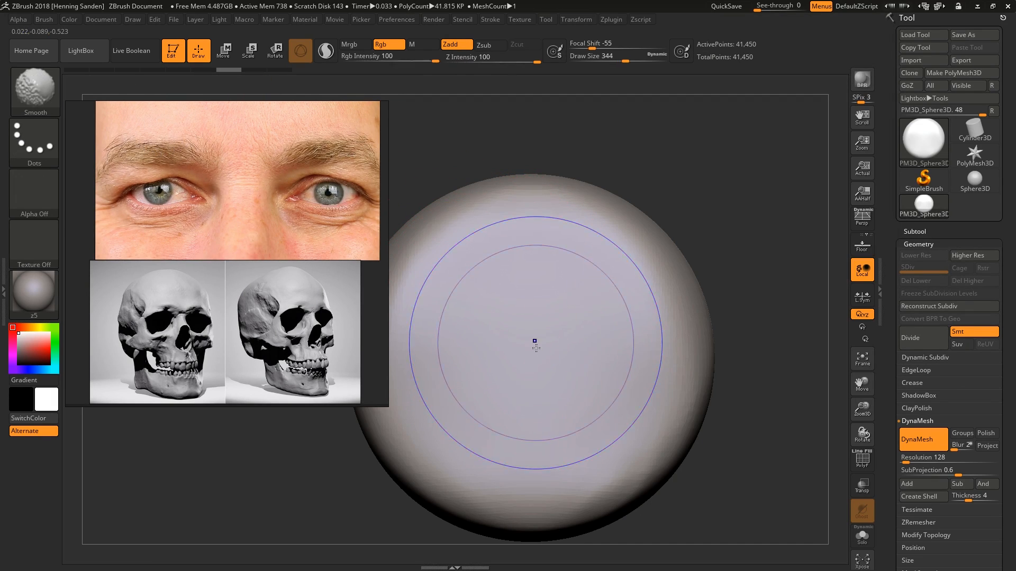
Step: Reduce the ClayBuildup brush's Draw Size to 223
mouse_move(536, 343)
shift+right_down()
mouse_move(535, 355)
mouse_move(546, 324)
shift+right_up()
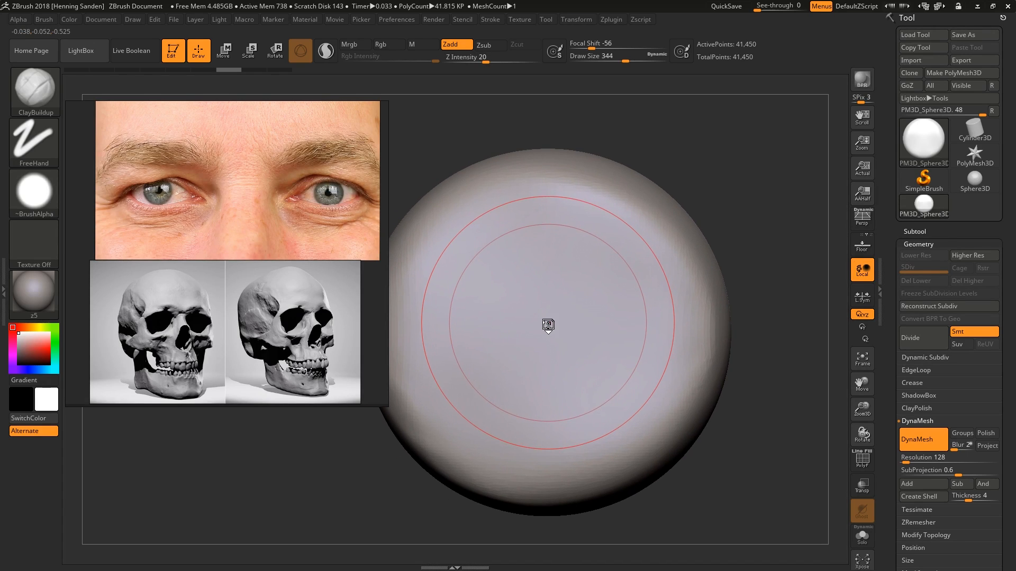
key([)
key([)
key([)
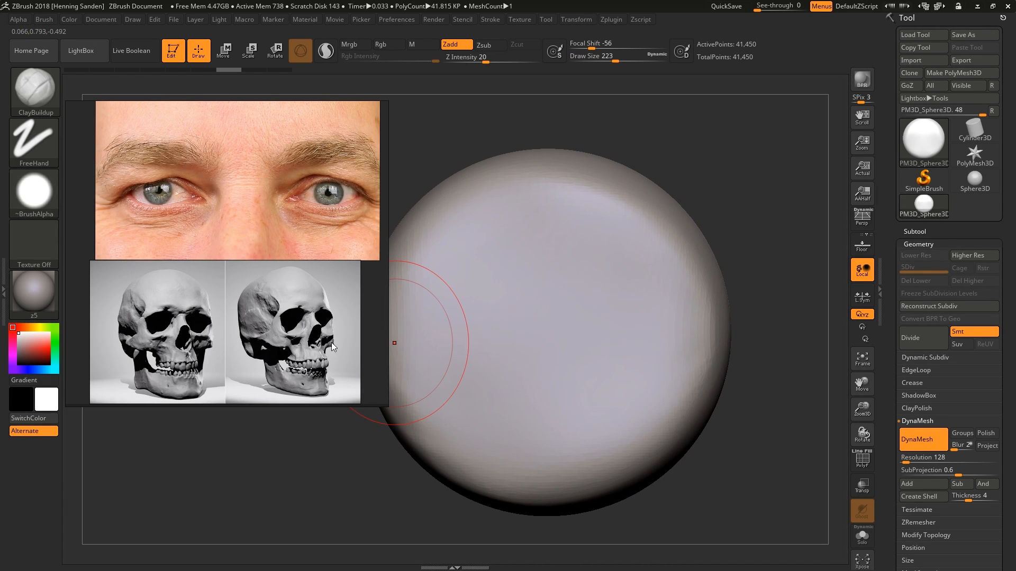
Step: Examine the eye and skull references alongside the untouched sphere
scroll(195, 299, down, 4)
scroll(275, 295, up, 5)
right_drag(275, 294, 281, 281)
mouse_move(565, 310)
right_down()
mouse_move(545, 317)
mouse_move(584, 306)
mouse_move(583, 298)
mouse_move(584, 310)
right_up()
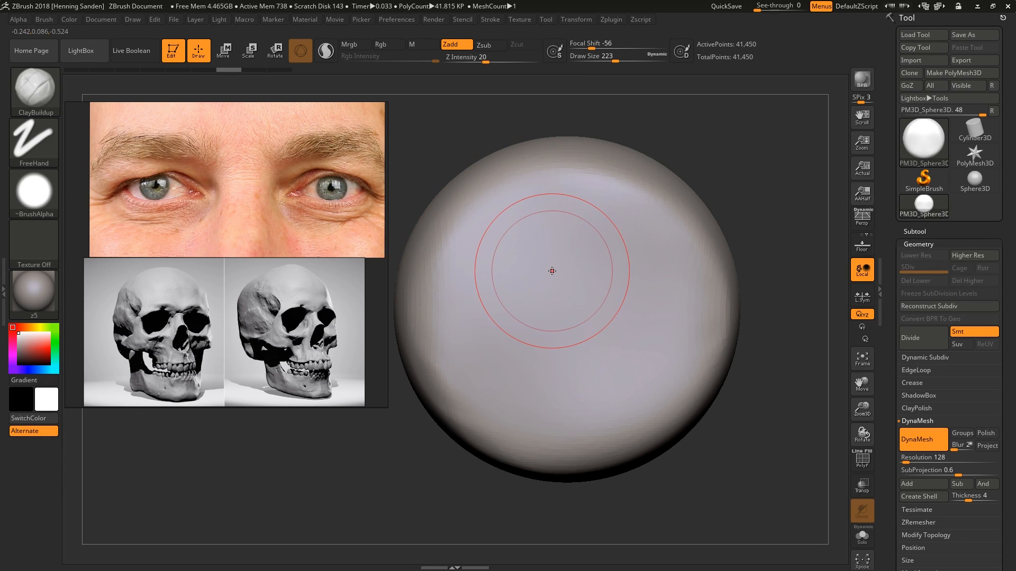
right_drag(585, 299, 576, 302)
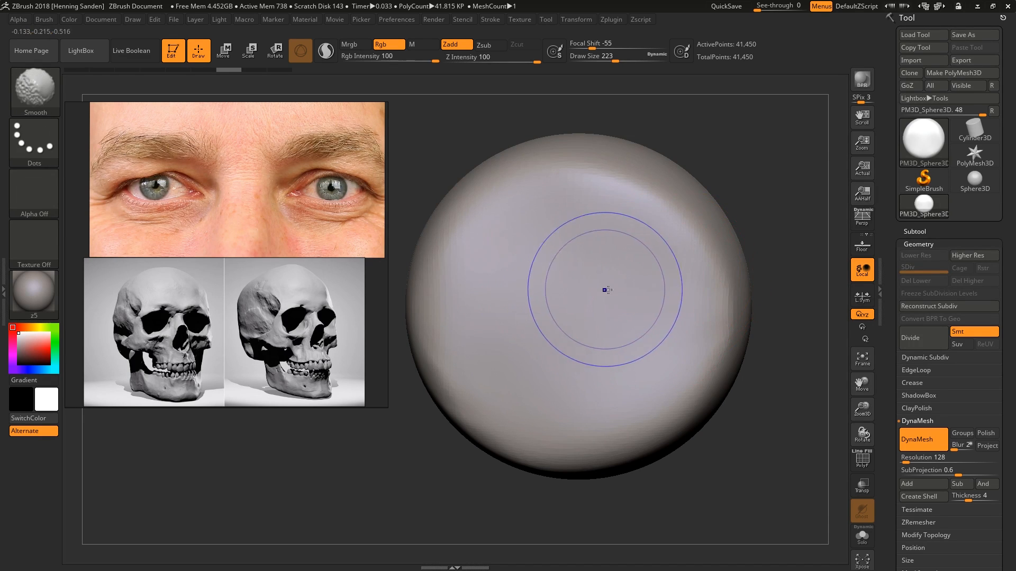
key(shift+f)
right_drag(605, 290, 640, 291)
key(shift+f)
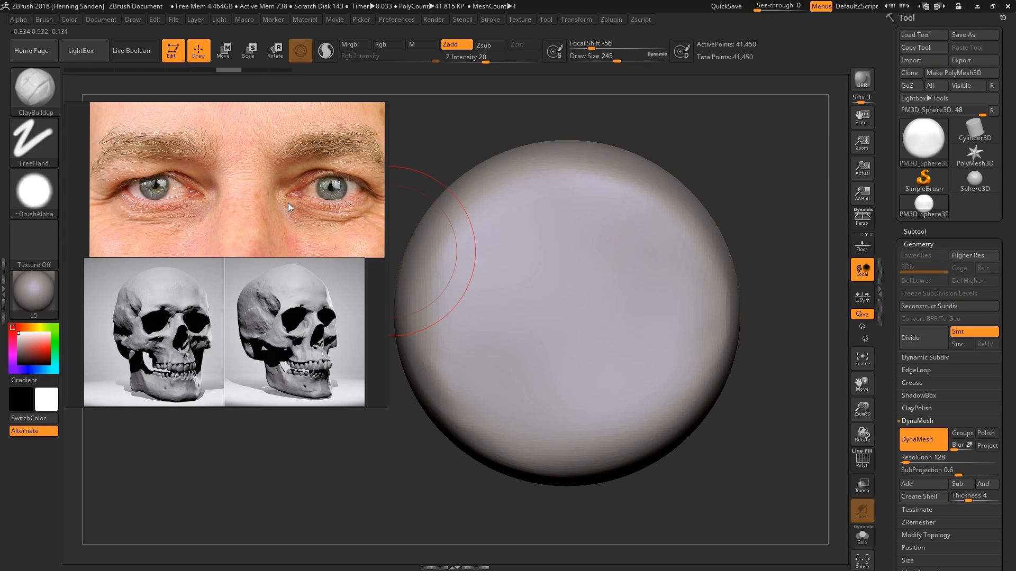
Step: Choose Alpha 06 for the ClayBuildup brush and set its Draw Size to 212
click(43, 204)
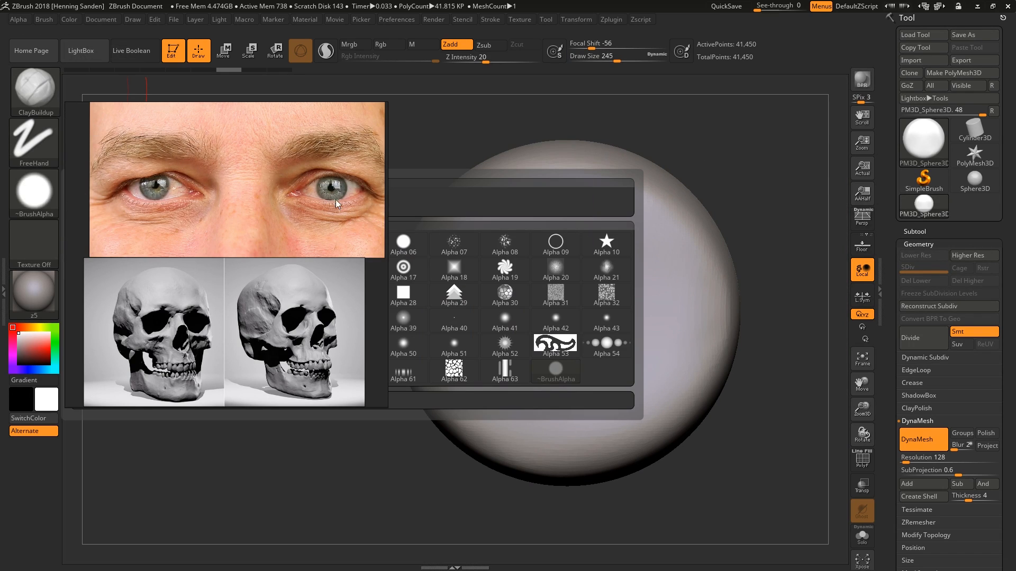
mouse_move(303, 220)
mouse_down()
mouse_move(279, 404)
mouse_move(290, 234)
mouse_up()
click(403, 242)
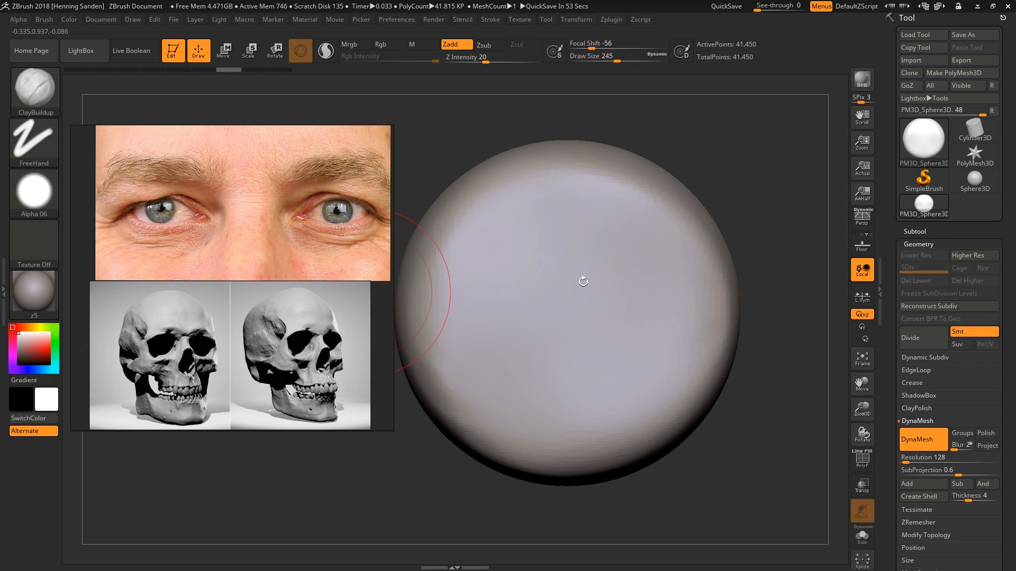
drag(593, 281, 434, 288)
middle_drag(367, 298, 317, 285)
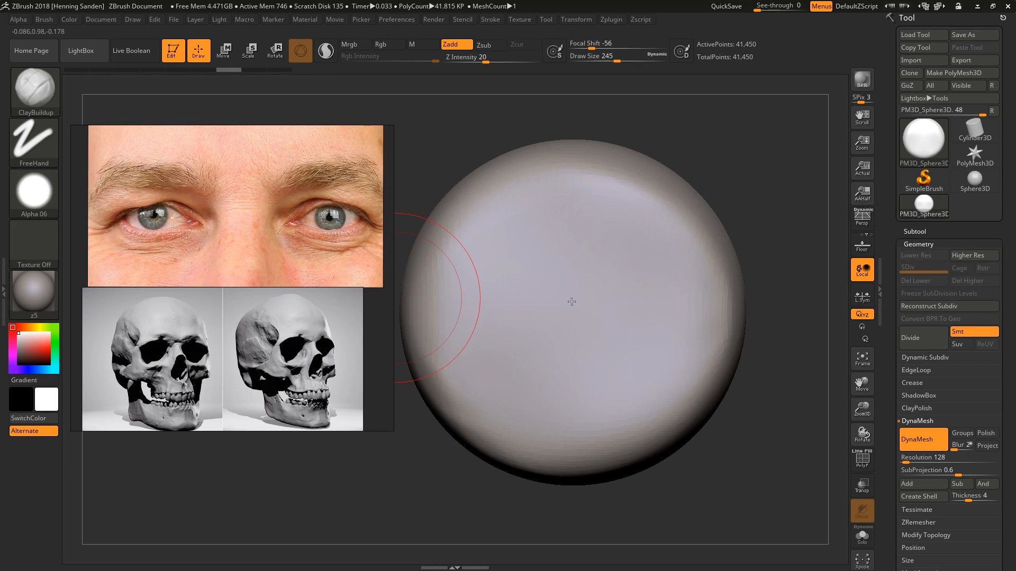
right_drag(571, 302, 573, 303)
key(s)
drag(589, 304, 605, 314)
key(s)
Step: Carve a deep round eye socket into the front of the sphere with ClayBuildup at Draw Size 251, following the skull reference
mouse_move(321, 356)
middle_down()
mouse_move(284, 331)
mouse_move(308, 314)
middle_up()
scroll(284, 331, up, 8)
scroll(317, 342, down, 1)
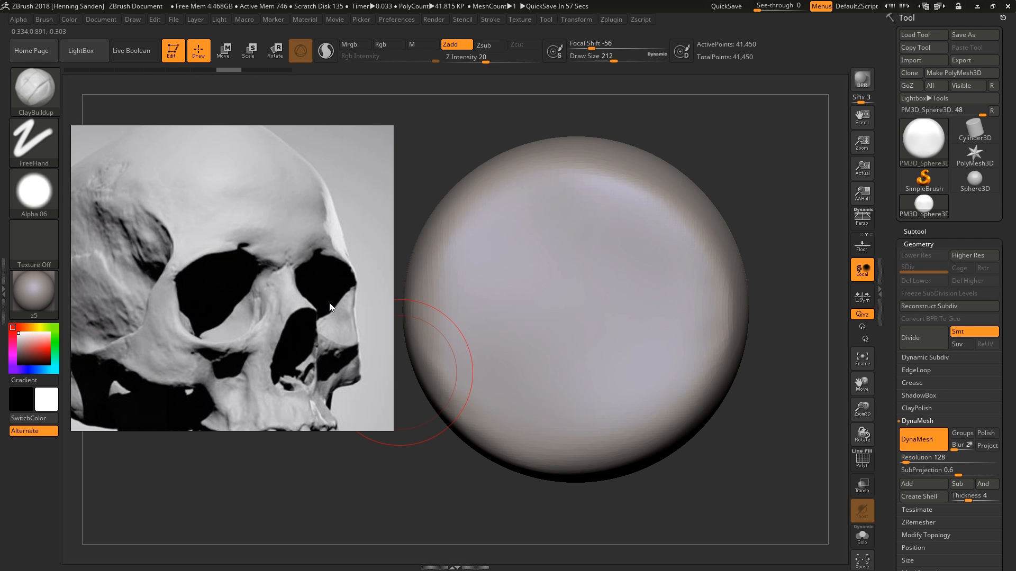
scroll(329, 307, down, 5)
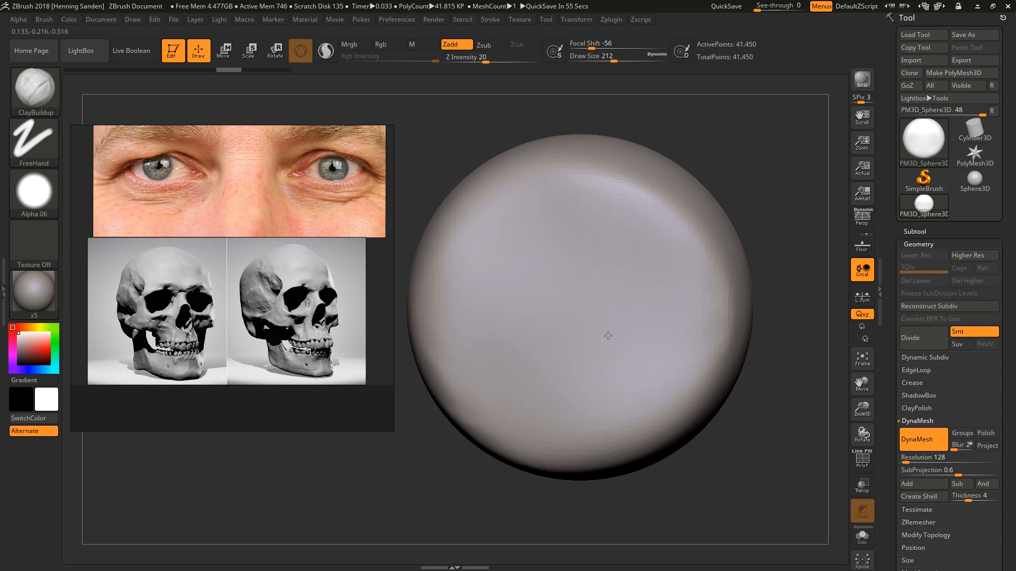
key(s)
mouse_move(608, 333)
mouse_down()
mouse_move(571, 284)
mouse_move(527, 284)
mouse_move(582, 289)
mouse_move(603, 328)
mouse_move(550, 301)
mouse_move(578, 336)
mouse_move(555, 317)
mouse_move(582, 349)
mouse_move(608, 339)
mouse_up()
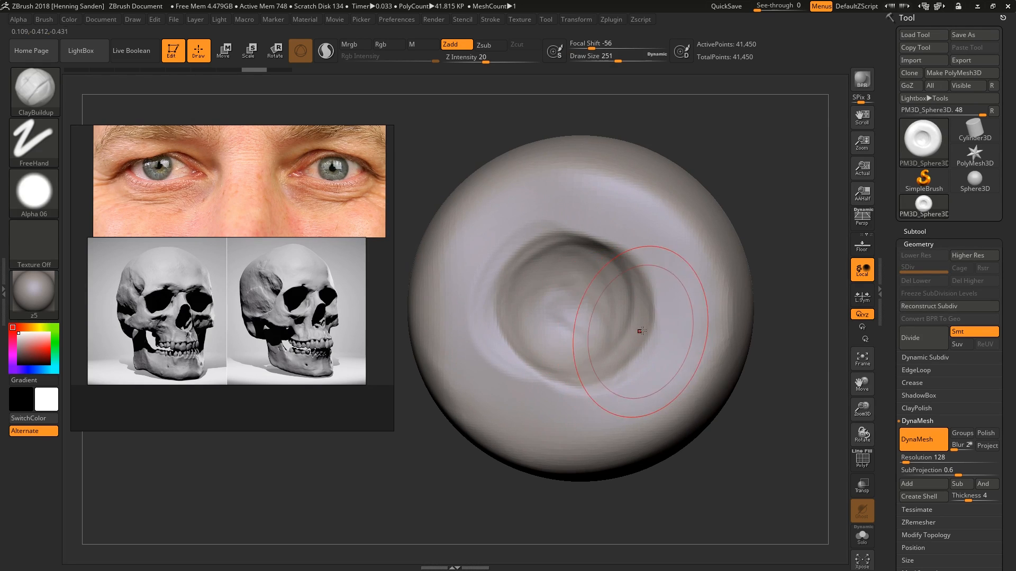
right_drag(641, 331, 648, 328)
mouse_move(643, 324)
alt+mouse_down()
mouse_move(620, 270)
mouse_move(574, 250)
mouse_move(506, 271)
mouse_move(508, 371)
mouse_move(635, 328)
mouse_move(608, 321)
alt+mouse_up()
Step: Refine the interior and inner edge of the eye socket with ClayBuildup, using Draw Sizes of 192 and 140
right_drag(608, 321, 661, 325)
key(s)
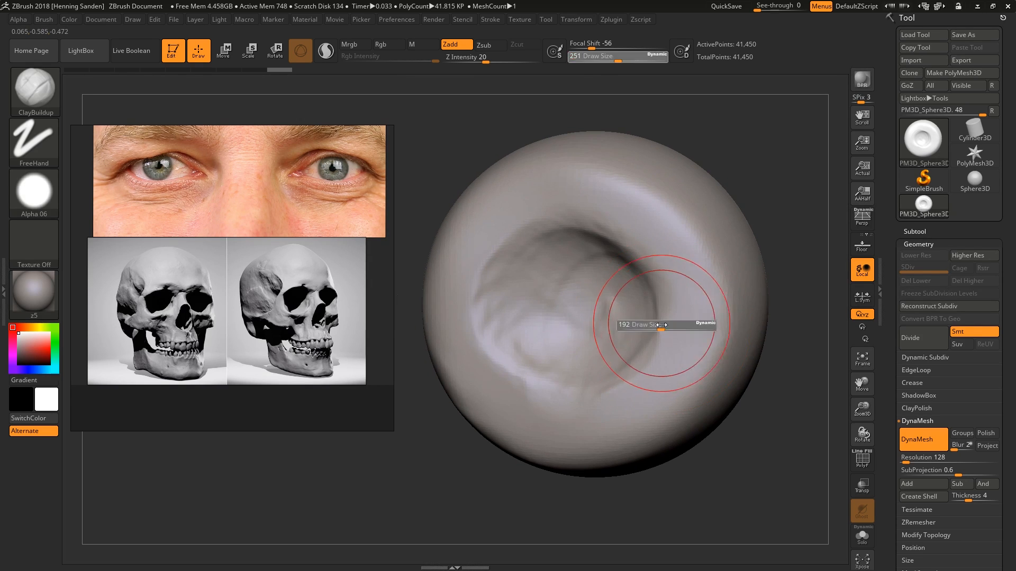
drag(661, 324, 659, 325)
mouse_move(670, 332)
right_down()
mouse_move(667, 317)
mouse_move(630, 294)
right_up()
key(s)
drag(642, 292, 637, 292)
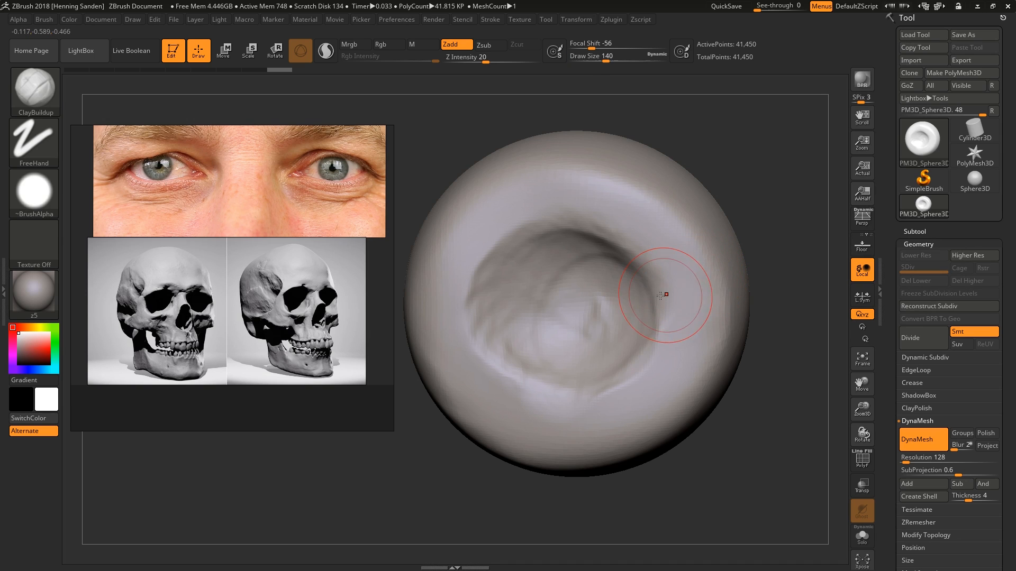
key(s)
drag(602, 308, 607, 308)
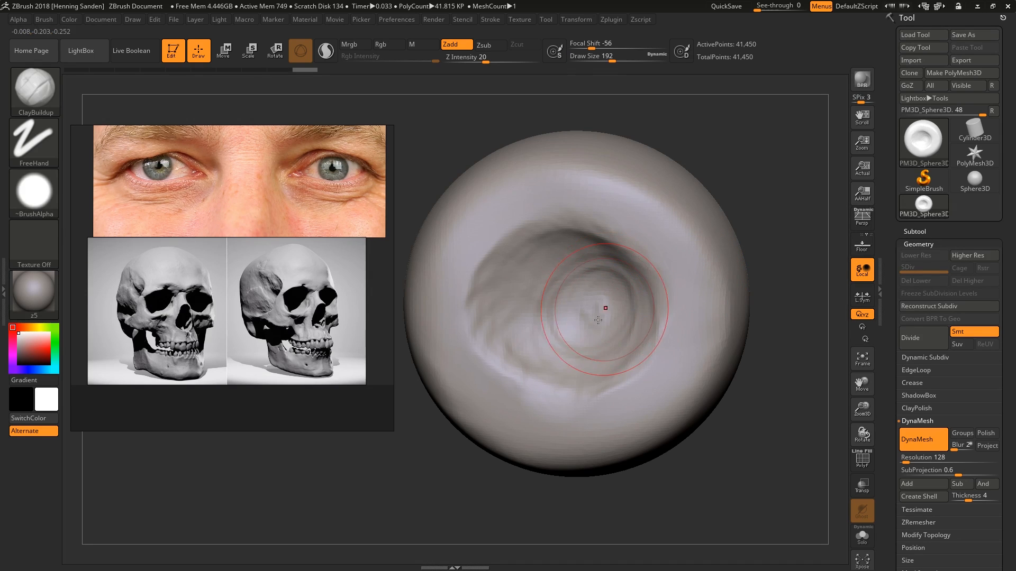
Step: Try to sketch an almond-shaped eye outline on the smooth back of the sphere with ClayBuildup at Draw Size 80
right_drag(628, 311, 466, 299)
key(s)
drag(661, 288, 657, 289)
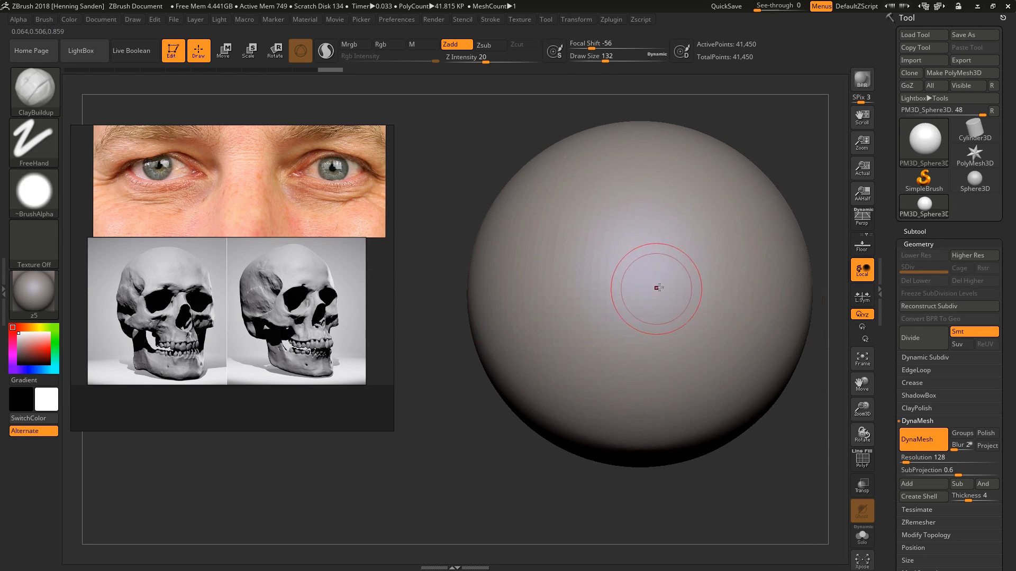
right_drag(657, 289, 675, 289)
key(s)
drag(650, 290, 647, 291)
right_drag(646, 291, 630, 293)
key(s)
drag(649, 287, 645, 285)
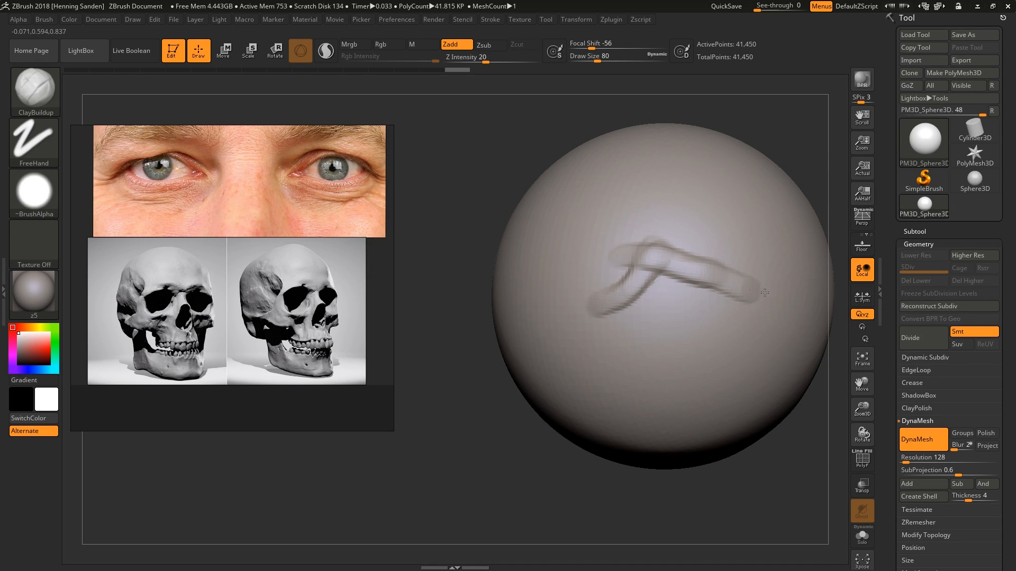
mouse_move(663, 315)
mouse_down()
mouse_move(724, 311)
mouse_move(708, 313)
mouse_up()
mouse_move(698, 308)
right_down()
mouse_move(677, 307)
mouse_move(691, 310)
right_up()
Step: Undo the eye outline strokes on the back of the sphere
key(ctrl+z)
key(ctrl+z)
key(ctrl+z)
key(ctrl+z)
key(ctrl+z)
key(ctrl+z)
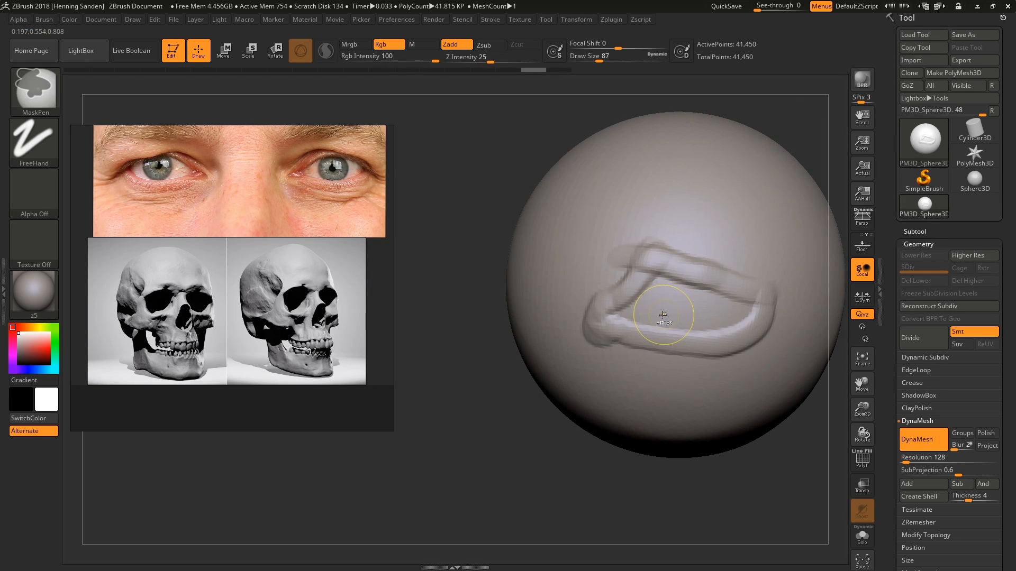
key(ctrl+z)
key(ctrl+z)
key(ctrl+z)
key(ctrl+z)
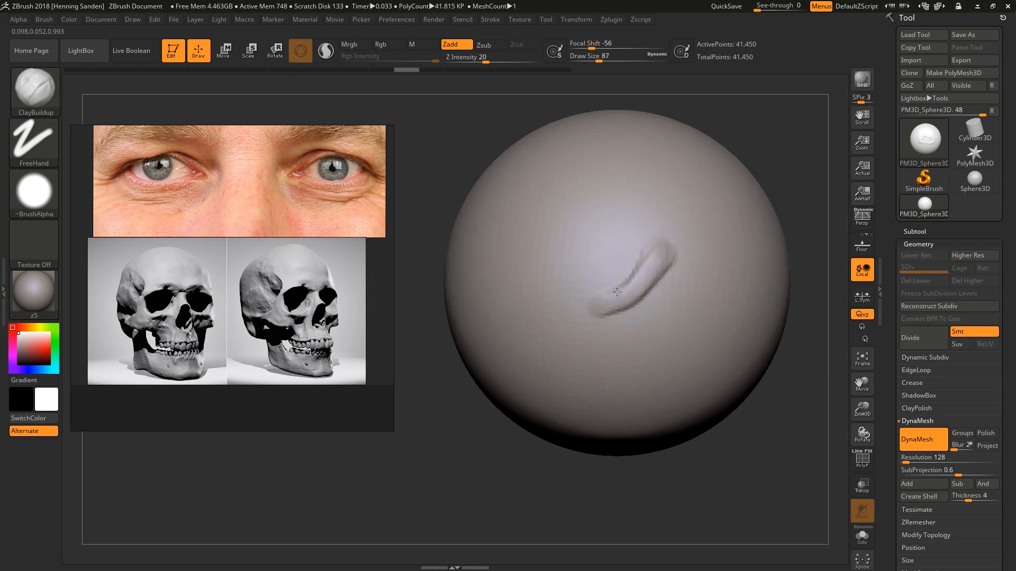
Step: Reshape the interior and upper edge of the front eye socket with ClayBuildup at Draw Size 177
alt+right_drag(552, 298, 609, 318)
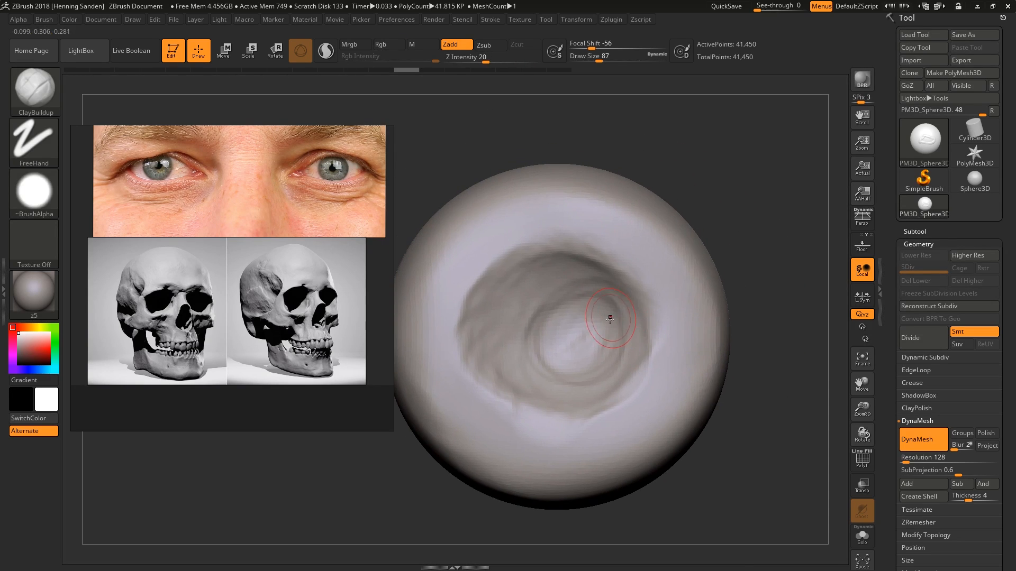
key(s)
drag(607, 318, 612, 318)
alt+right_drag(612, 338, 633, 324)
key(s)
mouse_move(637, 323)
mouse_down()
mouse_move(645, 321)
mouse_move(640, 286)
mouse_move(581, 296)
mouse_move(529, 288)
mouse_move(515, 359)
mouse_up()
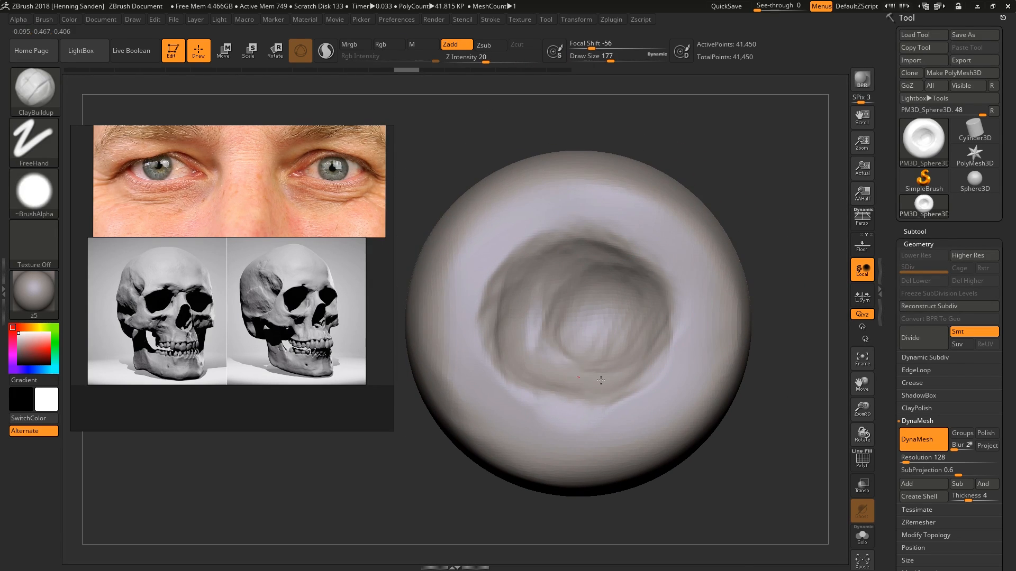
drag(601, 381, 551, 347)
drag(614, 303, 559, 302)
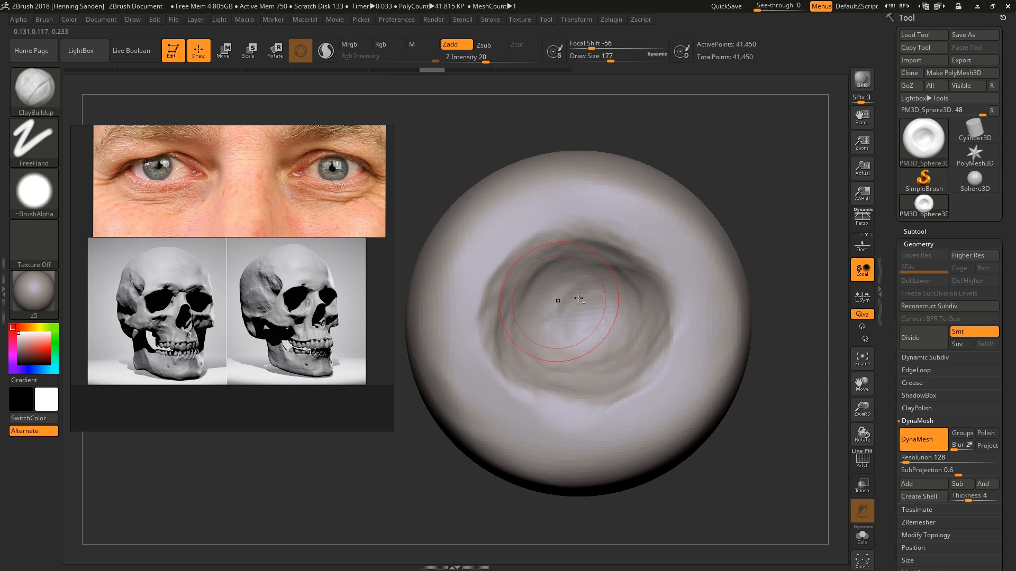
mouse_move(642, 255)
mouse_down()
mouse_move(604, 232)
mouse_move(540, 256)
mouse_up()
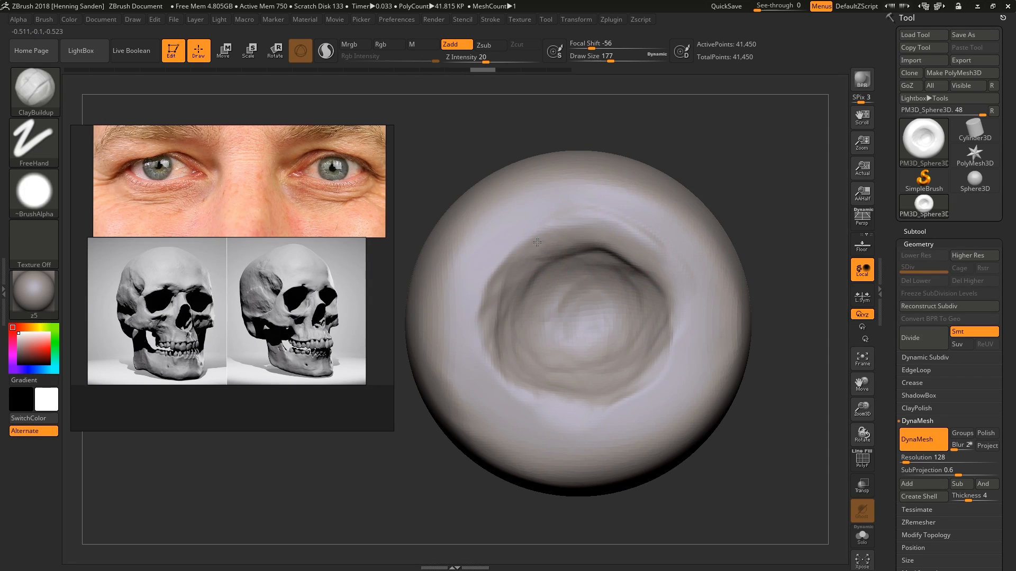
Step: Enlarge the skull in the reference board and start building up the brow ridge at the socket's upper-left edge
middle_drag(363, 192, 330, 227)
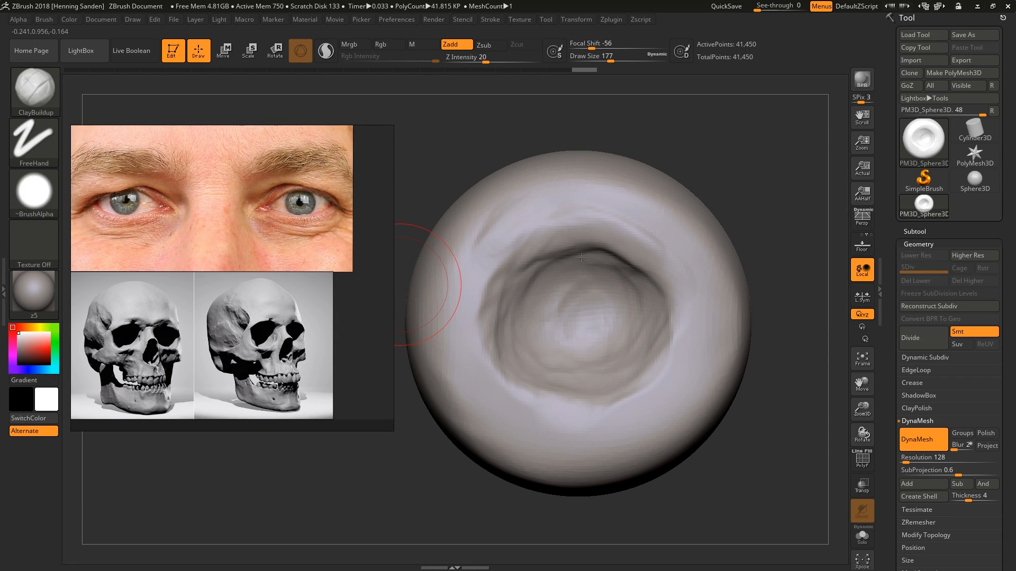
scroll(269, 305, up, 5)
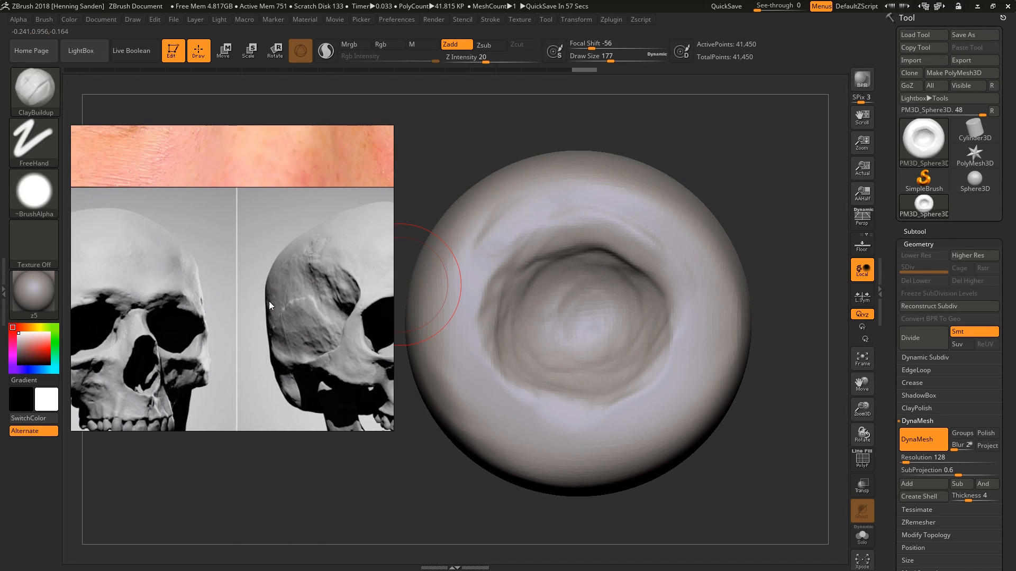
scroll(269, 305, up, 3)
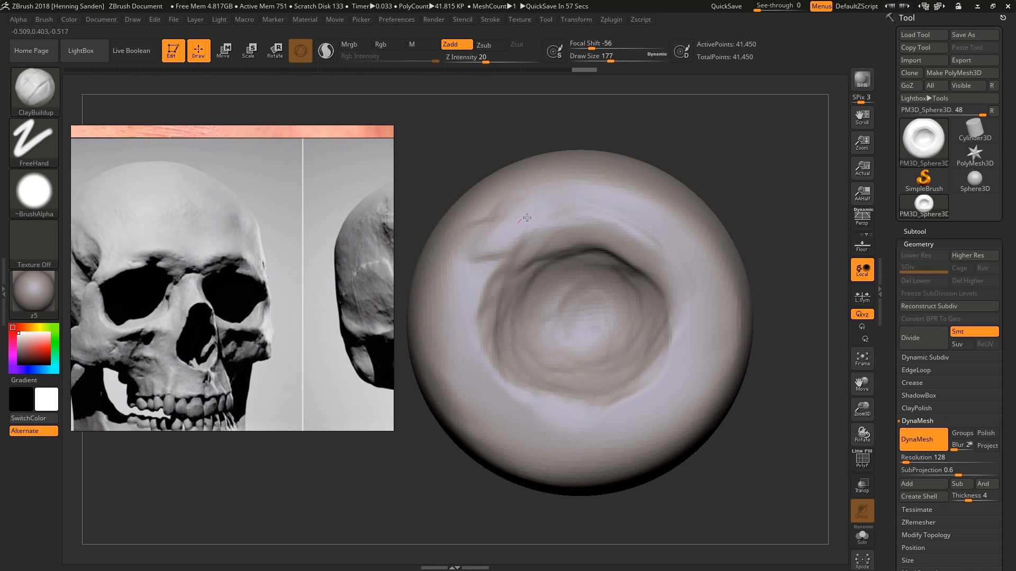
drag(517, 221, 462, 243)
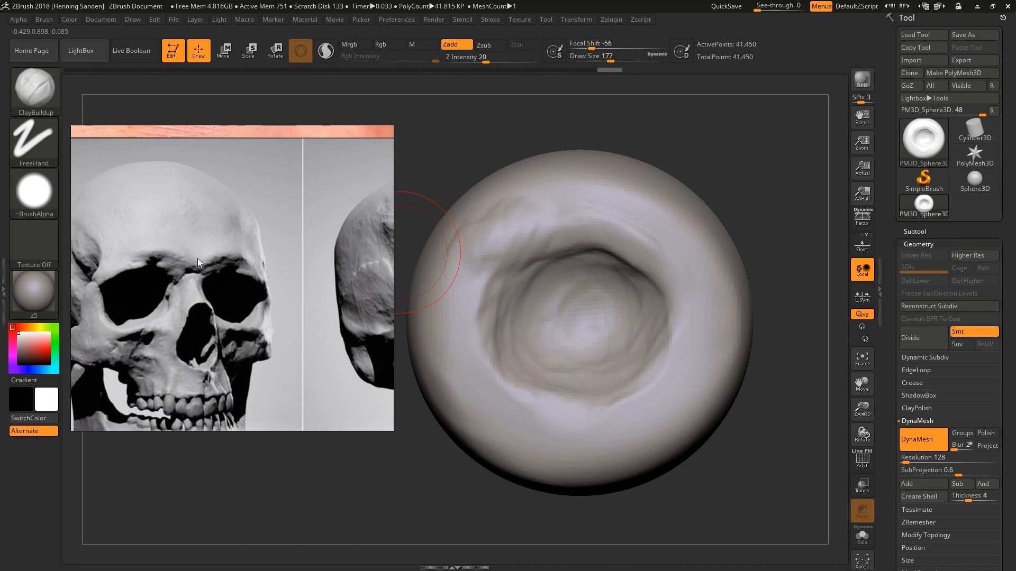
Step: Build up the side and lower rim of the eye socket with ClayBuildup strokes
right_drag(532, 251, 533, 258)
mouse_move(466, 216)
mouse_down()
mouse_move(519, 218)
mouse_move(487, 289)
mouse_up()
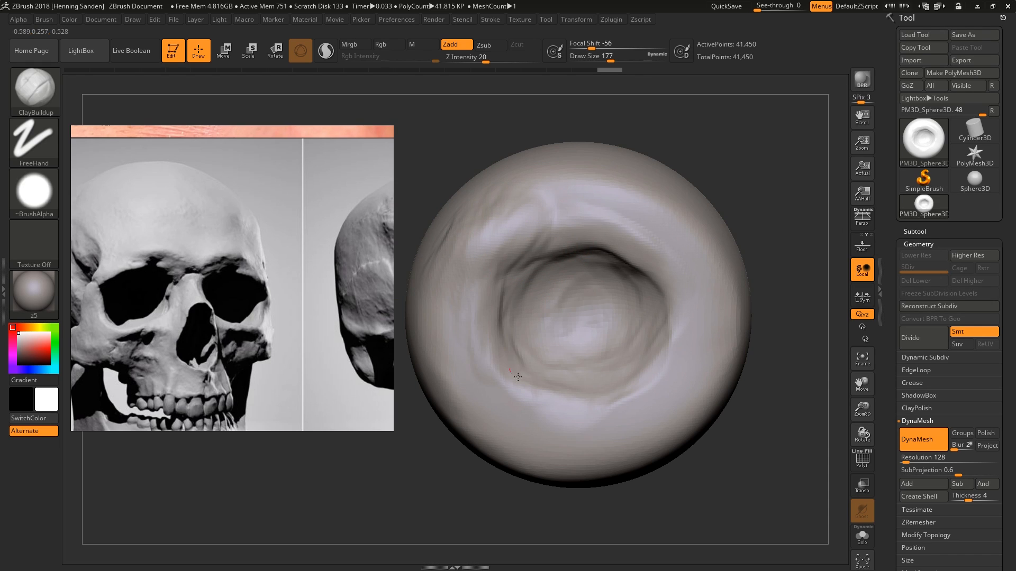
right_drag(517, 377, 516, 374)
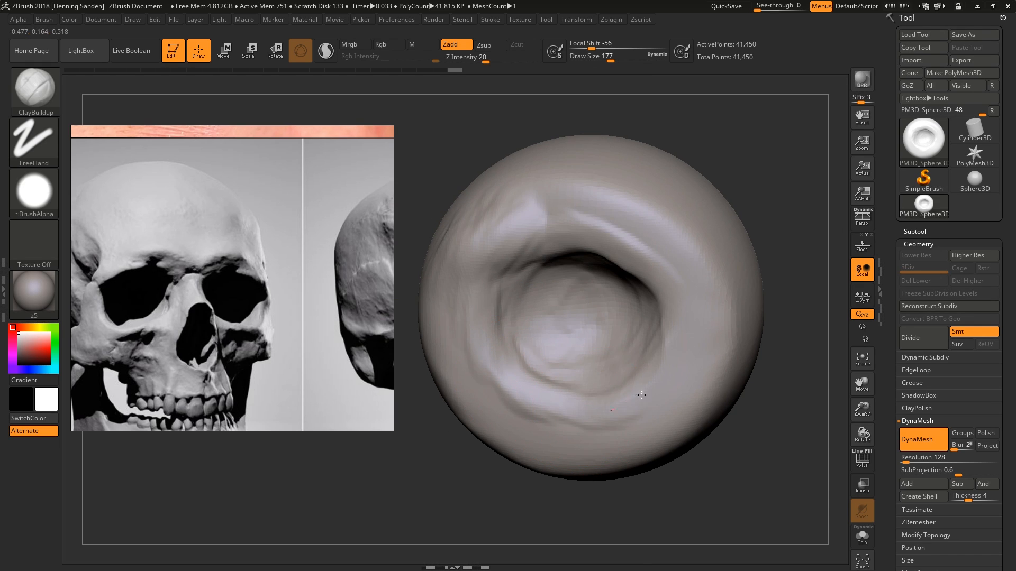
mouse_move(651, 386)
right_down()
mouse_move(668, 369)
mouse_move(656, 289)
mouse_move(603, 238)
mouse_move(615, 235)
right_up()
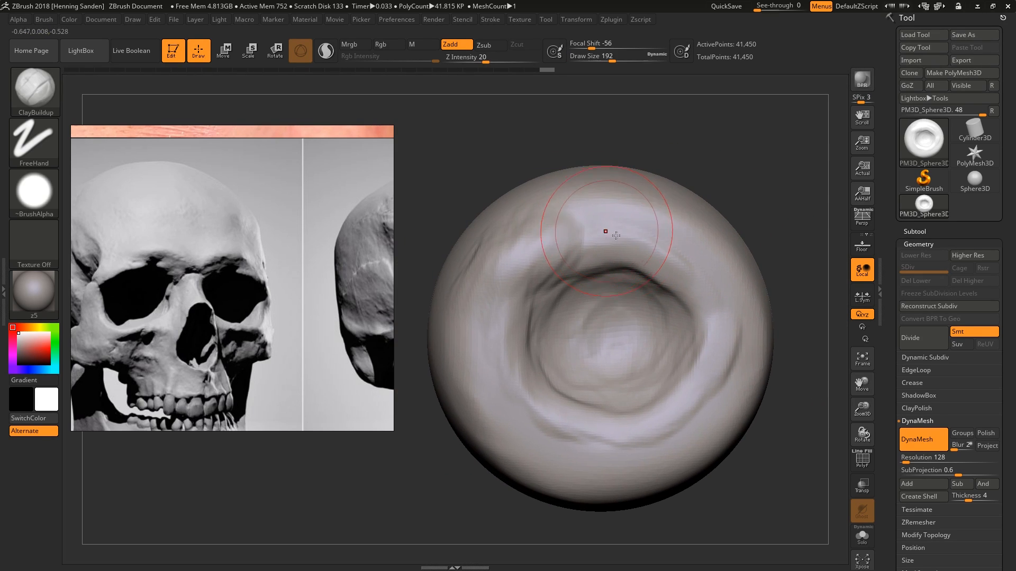
Step: Build up the brow ridge above the socket and define the recess beneath it with ClayBuildup at Draw Size 192
mouse_move(615, 257)
mouse_down()
mouse_move(591, 271)
mouse_move(603, 262)
mouse_move(588, 234)
mouse_up()
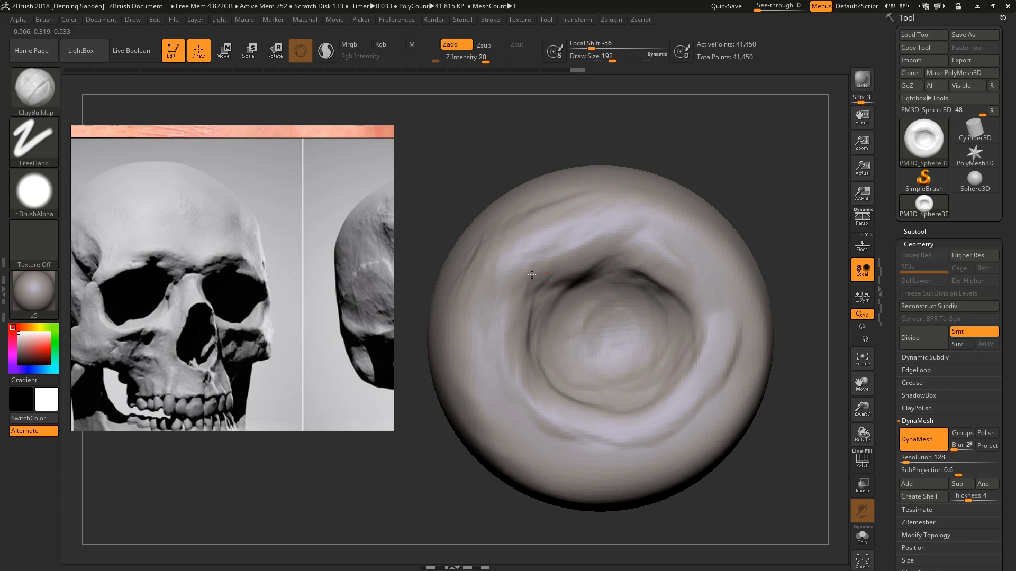
drag(531, 274, 550, 276)
right_drag(563, 271, 562, 287)
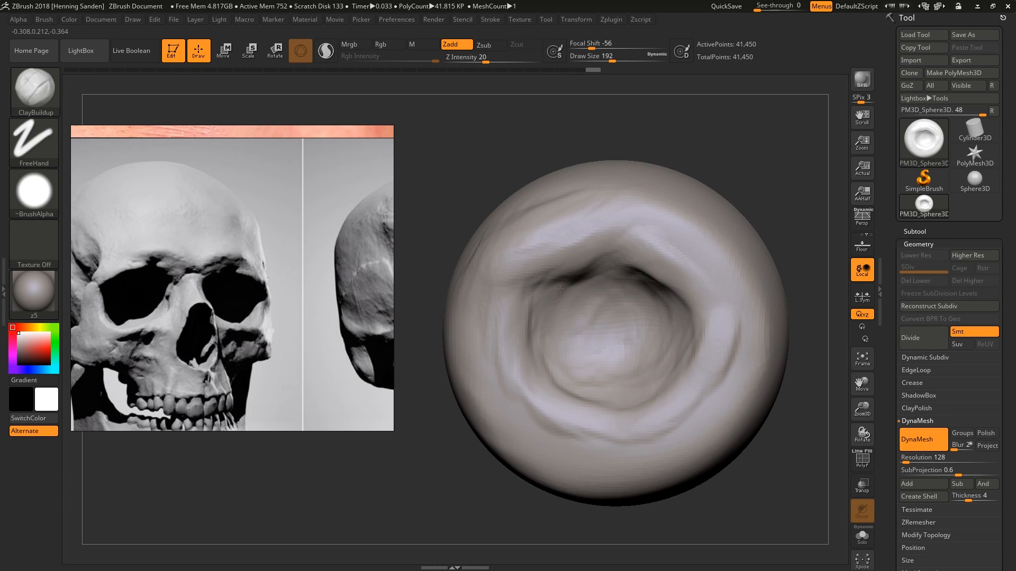
drag(560, 289, 564, 308)
right_drag(608, 292, 607, 299)
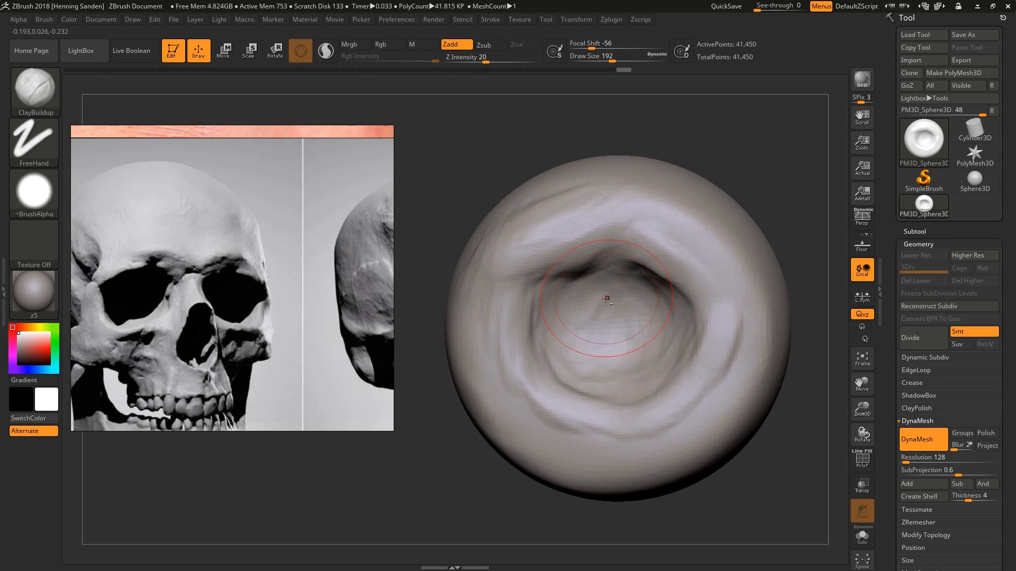
Step: Refine the brow ridge above the socket with ClayBuildup at Draw Size 128 and smooth its surface
key(s)
mouse_move(606, 312)
alt+mouse_down()
mouse_move(609, 327)
mouse_move(571, 339)
alt+mouse_up()
right_drag(495, 228, 514, 246)
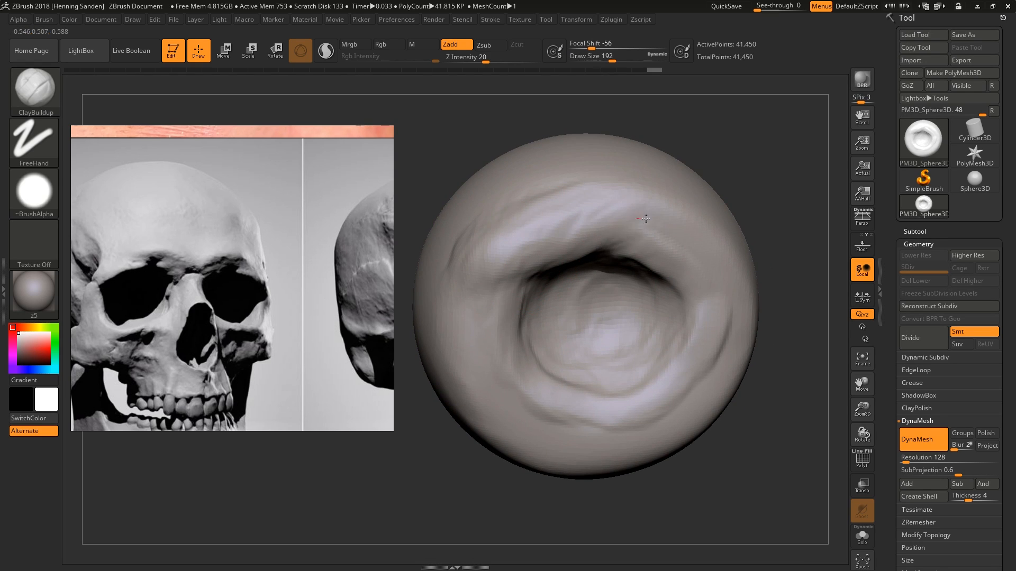
drag(645, 218, 612, 222)
right_drag(612, 222, 632, 229)
shift+drag(591, 231, 604, 224)
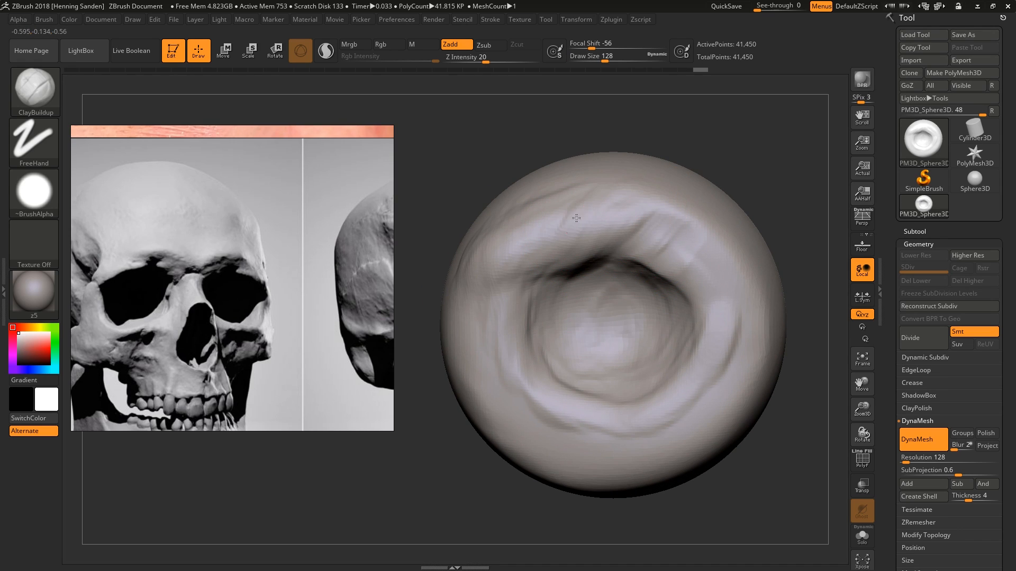
key(bracketright)
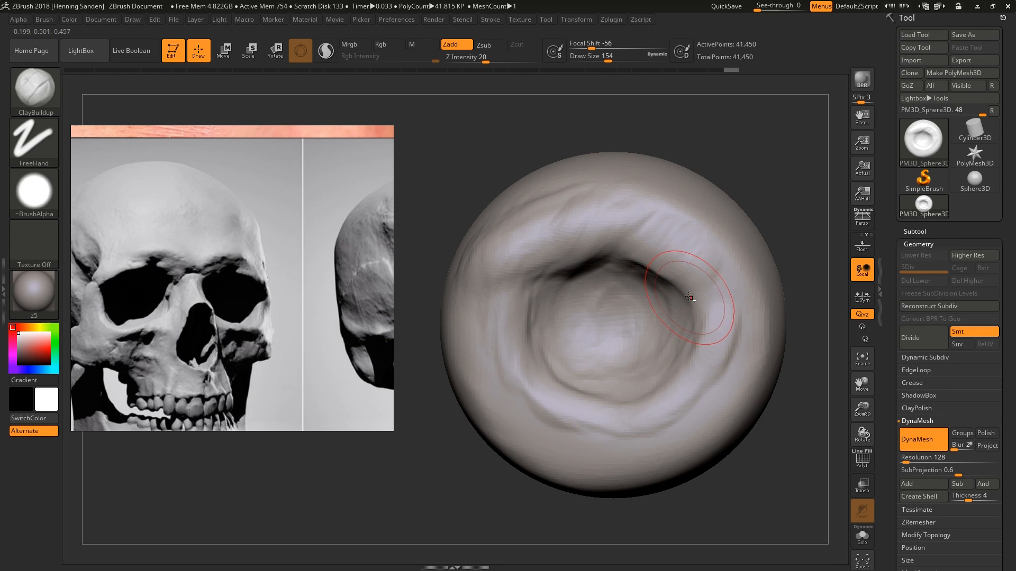
Step: Build up the lower rim of the eye socket with ClayBuildup strokes at Draw Size 177
mouse_move(693, 248)
right_down()
mouse_move(688, 275)
mouse_move(718, 261)
mouse_move(557, 295)
right_up()
key(bracketright)
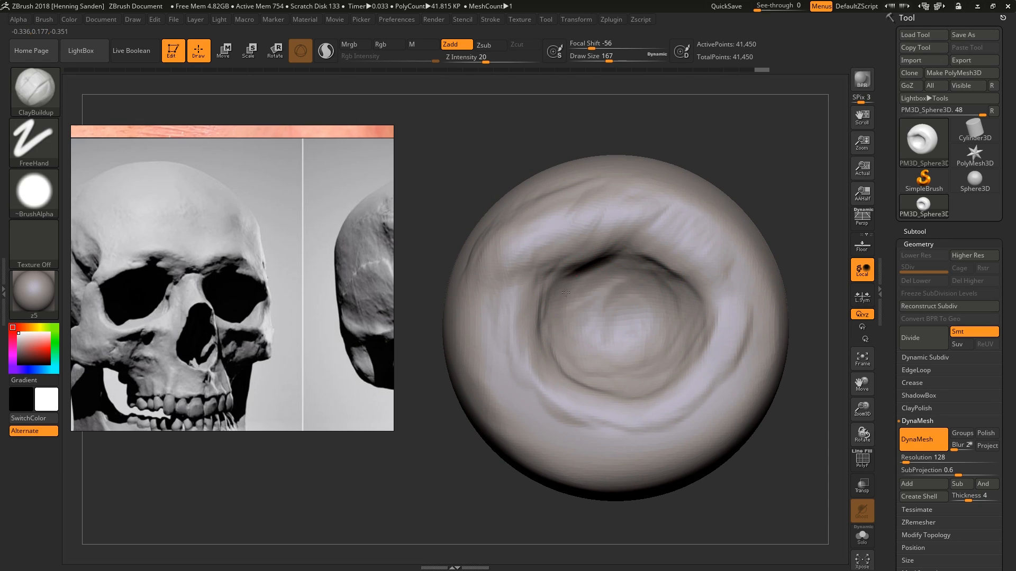
key(bracketright)
right_drag(656, 345, 666, 386)
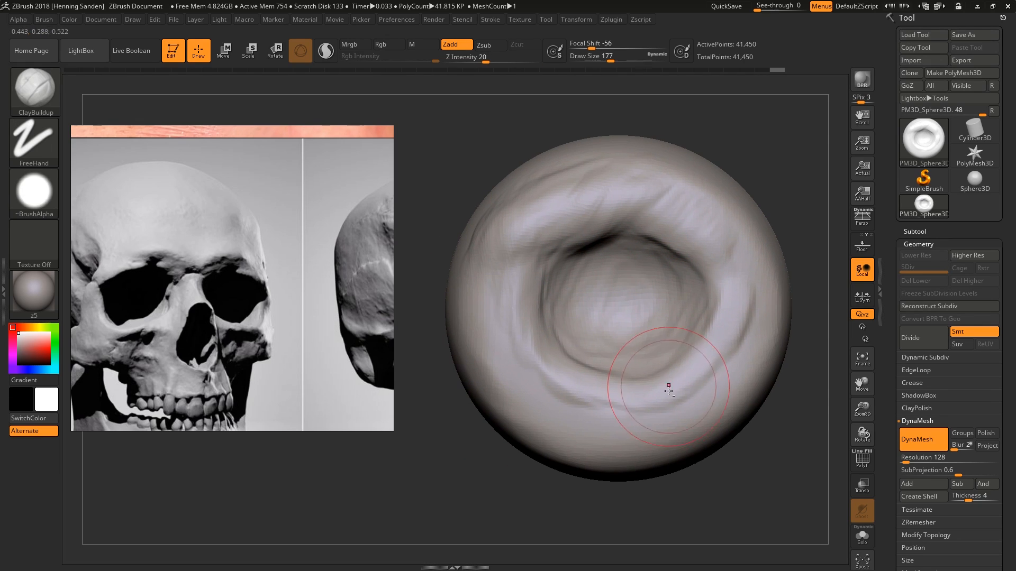
mouse_move(669, 403)
mouse_down()
mouse_move(577, 434)
mouse_move(677, 412)
mouse_up()
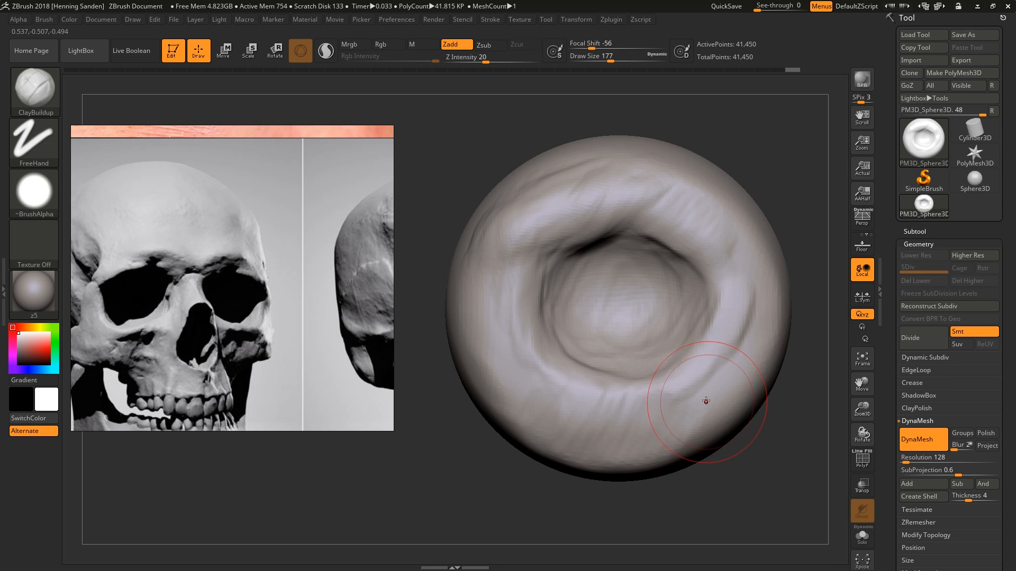
mouse_move(706, 401)
right_down()
mouse_move(693, 409)
mouse_move(756, 370)
mouse_move(726, 372)
right_up()
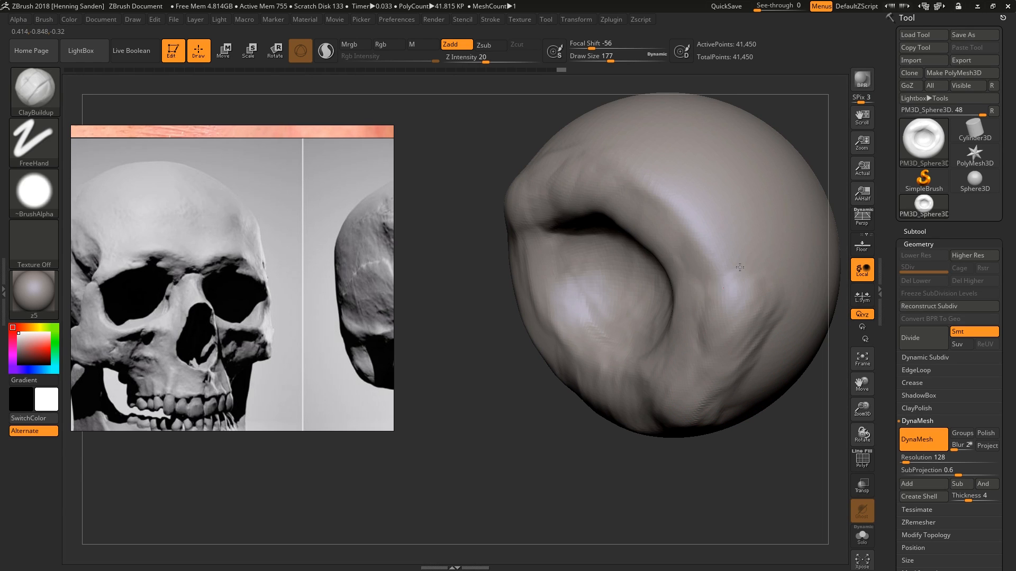
Step: Shape the outer side of the socket and build up an arc inside its upper part with ClayBuildup at Draw Size 145
right_drag(732, 296, 693, 326)
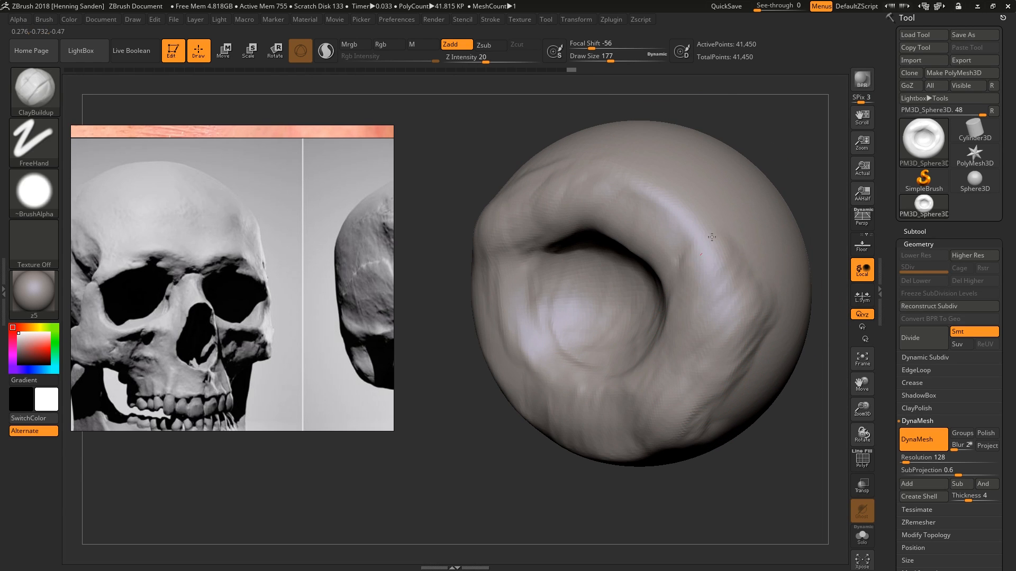
right_drag(711, 237, 695, 265)
right_drag(683, 309, 548, 299)
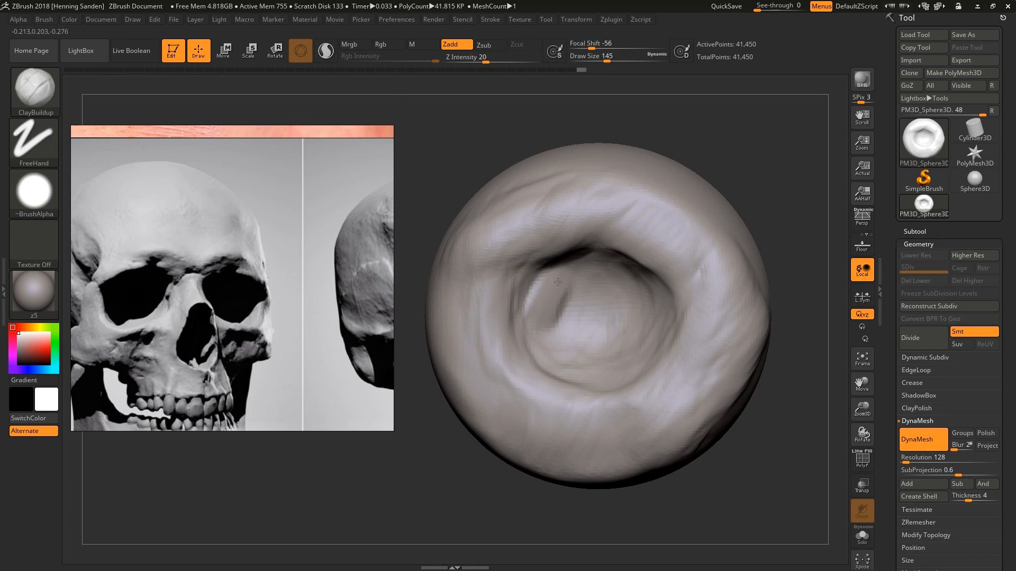
mouse_move(593, 266)
right_down()
mouse_move(597, 274)
mouse_move(562, 277)
mouse_move(549, 307)
right_up()
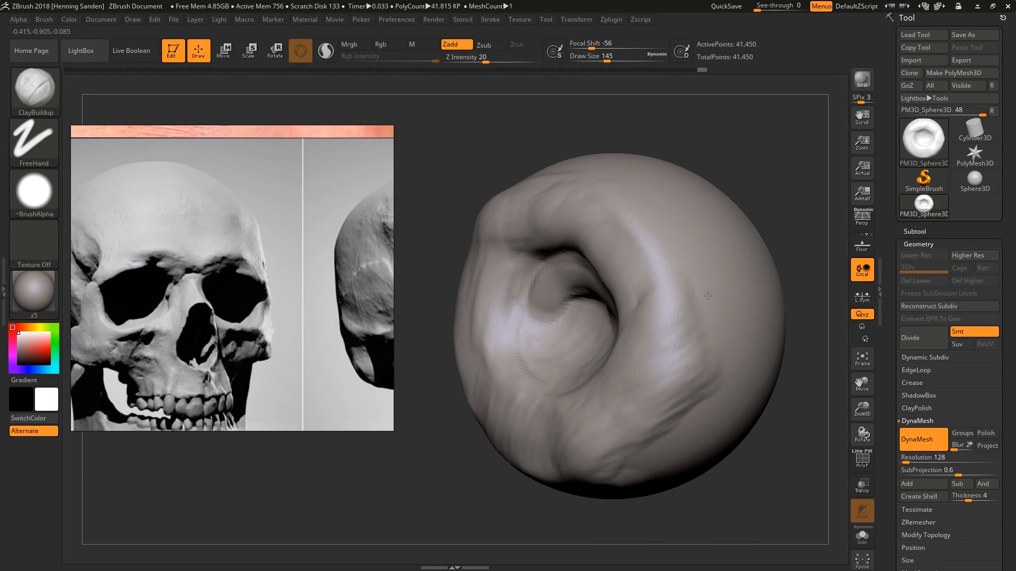
mouse_move(707, 296)
right_down()
mouse_move(680, 303)
mouse_move(496, 260)
right_up()
mouse_move(760, 250)
mouse_down()
mouse_move(721, 290)
mouse_move(757, 254)
mouse_move(698, 271)
mouse_move(706, 281)
mouse_up()
mouse_move(723, 297)
right_down()
mouse_move(698, 363)
mouse_move(731, 315)
mouse_move(725, 296)
mouse_move(698, 259)
mouse_move(671, 302)
right_up()
mouse_move(593, 272)
alt+right_down()
mouse_move(675, 324)
mouse_move(633, 311)
alt+right_up()
Step: Zoom out the reference board to view the photo of both eyes together with the skulls beside the sculpt
middle_drag(388, 295, 297, 299)
scroll(297, 277, down, 3)
middle_drag(346, 223, 251, 318)
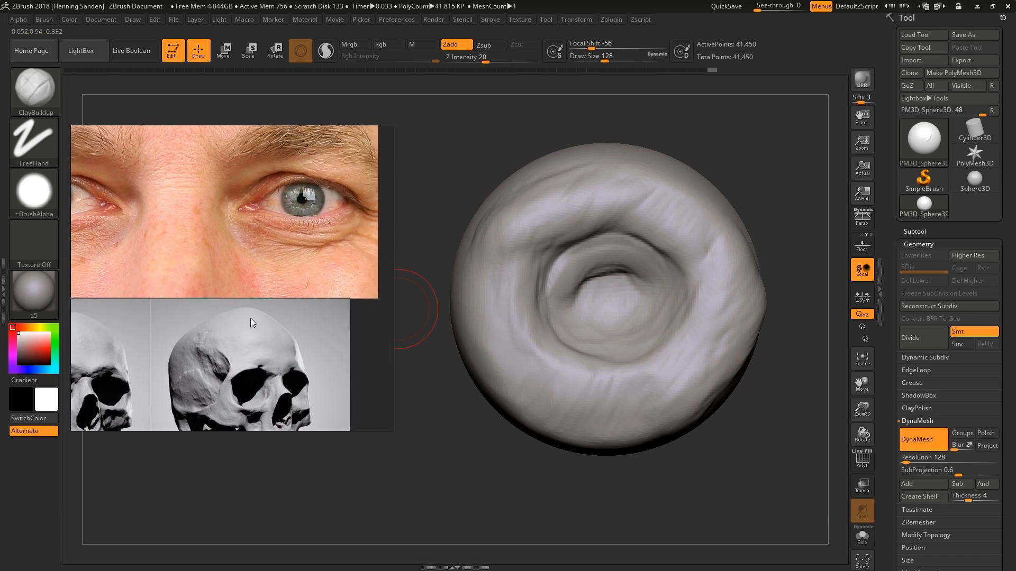
scroll(250, 318, down, 4)
scroll(271, 271, up, 1)
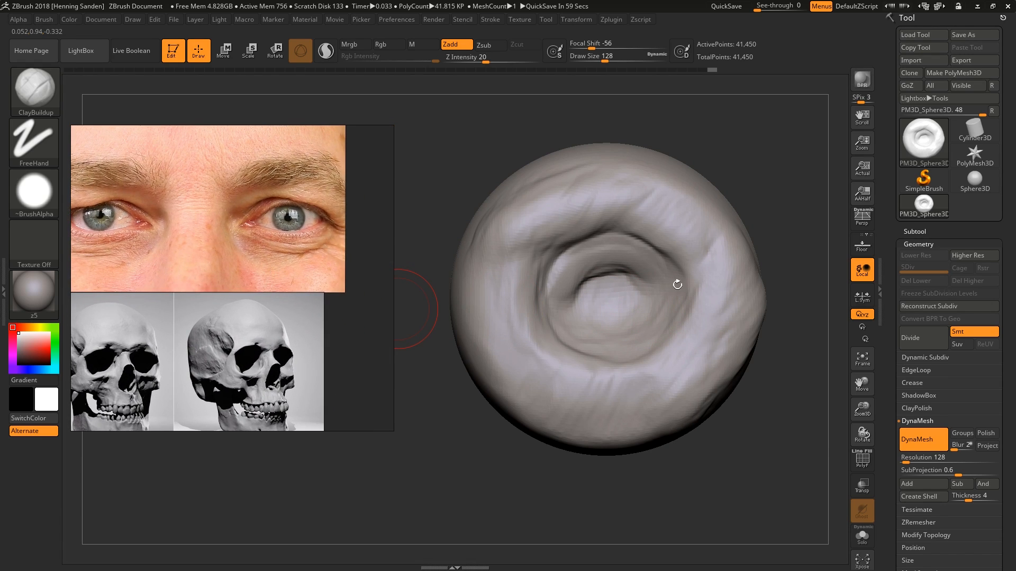
mouse_move(676, 284)
right_down()
mouse_move(663, 287)
mouse_move(687, 296)
right_up()
key(shift)
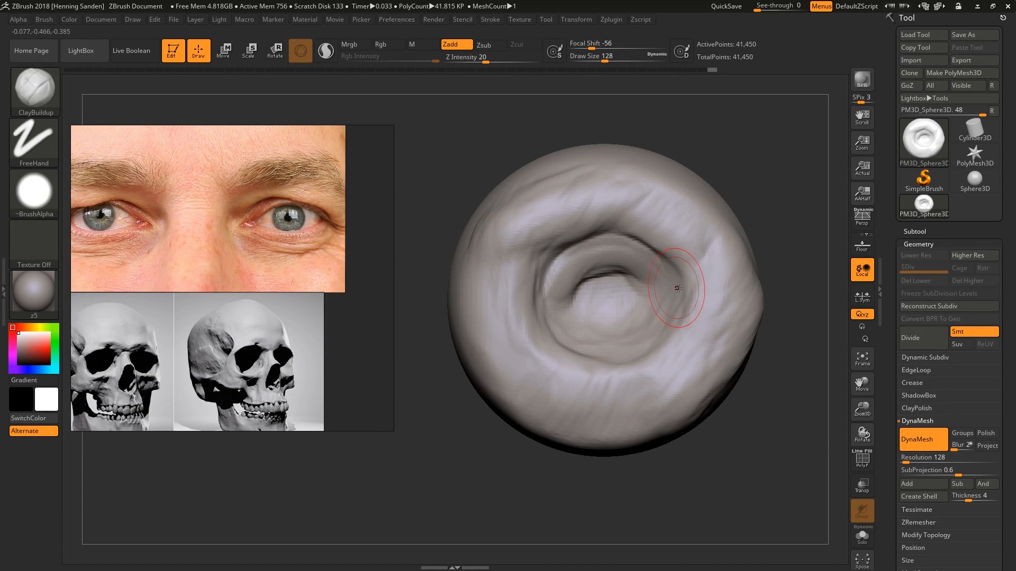
Step: Append a sphere as a new subtool for the eyeball and make it the active subtool
click(913, 232)
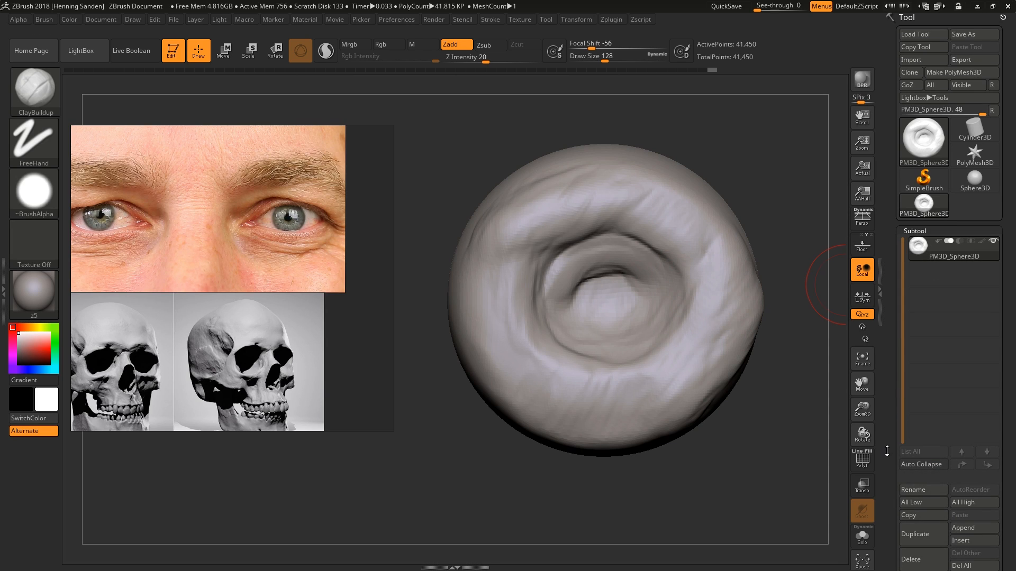
drag(887, 450, 897, 420)
click(970, 475)
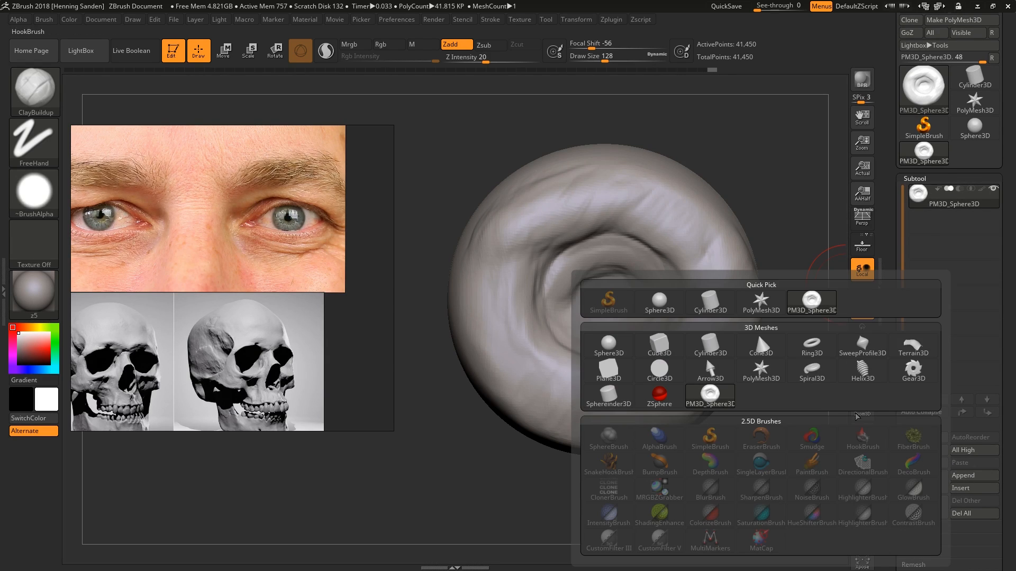
click(757, 333)
alt+click(618, 300)
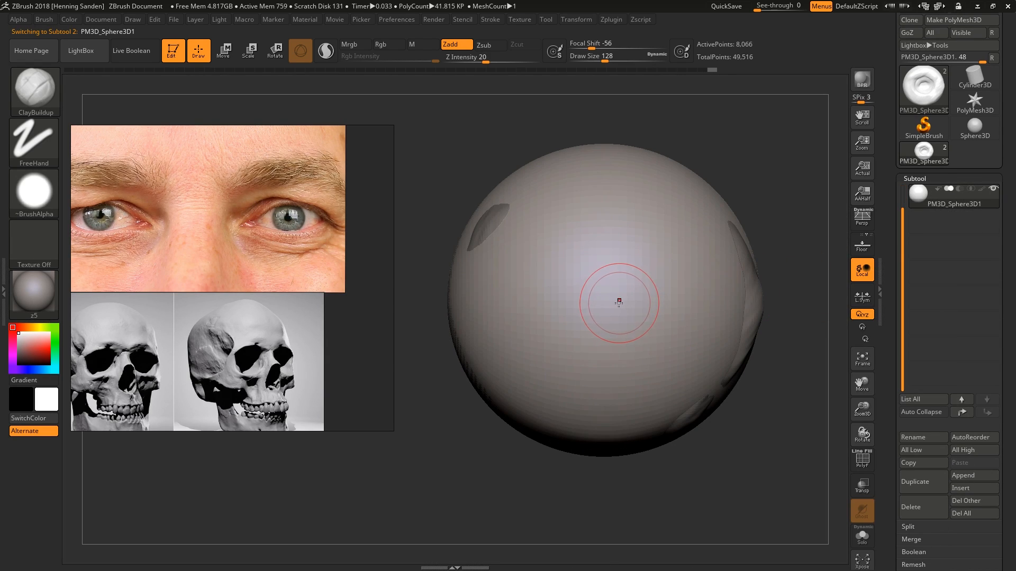
Step: Scale the appended sphere down to eyeball size and adjust its depth inside the socket
key(e)
drag(616, 285, 559, 250)
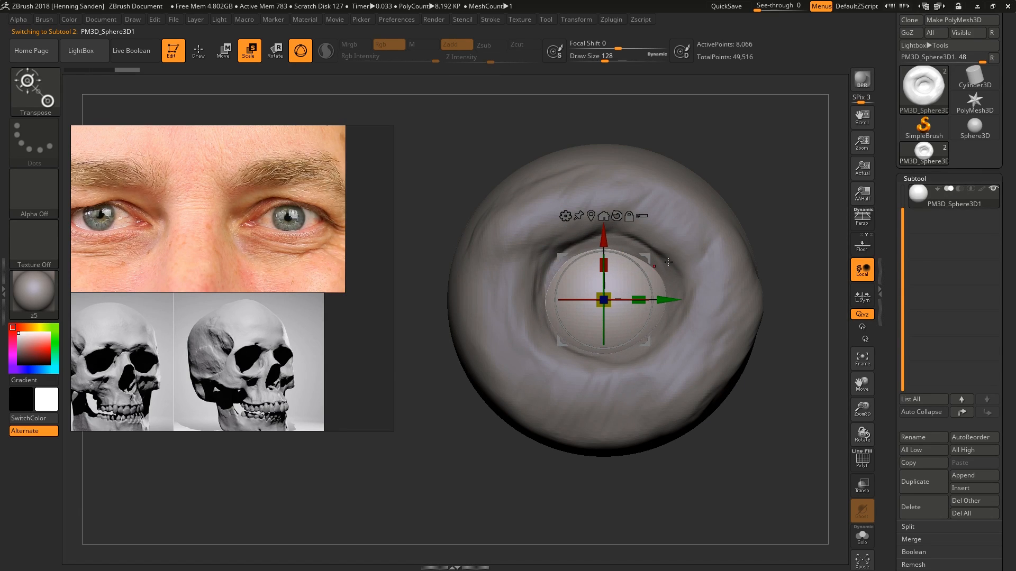
right_drag(561, 251, 665, 255)
right_drag(605, 287, 660, 307)
drag(659, 307, 667, 306)
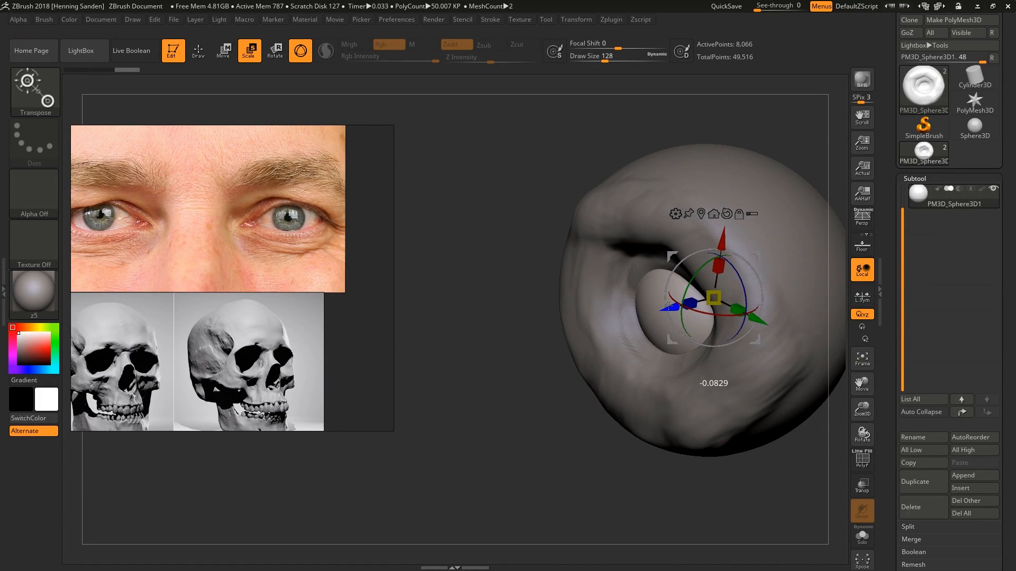
mouse_move(668, 306)
shift+right_down()
mouse_move(727, 315)
mouse_move(694, 330)
shift+right_up()
Step: Reselect the socket subtool and build up the upper eyelid around the eyeball with ClayBuildup at Draw Size 90
alt+click(744, 324)
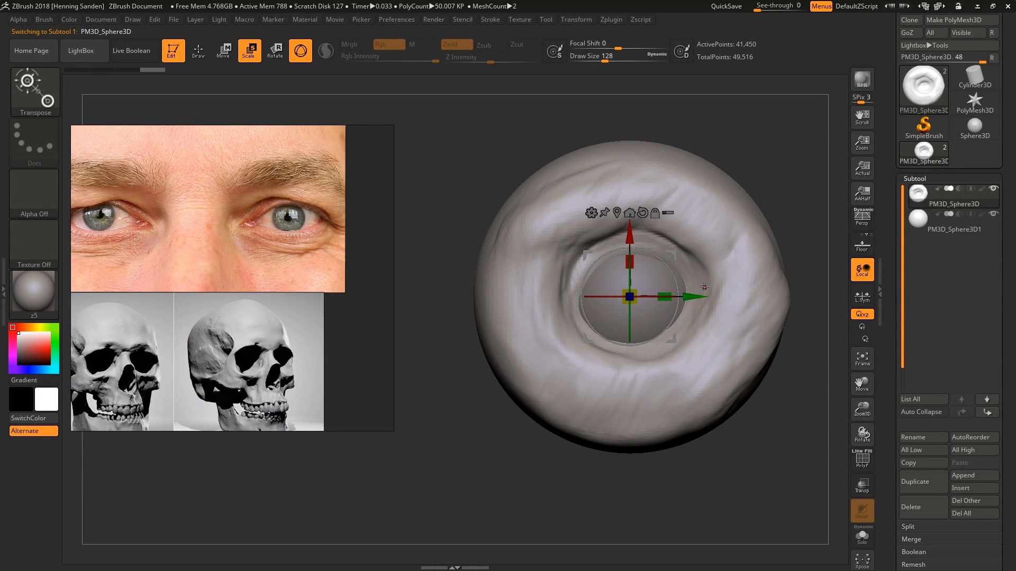
key(q)
right_drag(692, 281, 694, 290)
key(bracketleft)
key(bracketleft)
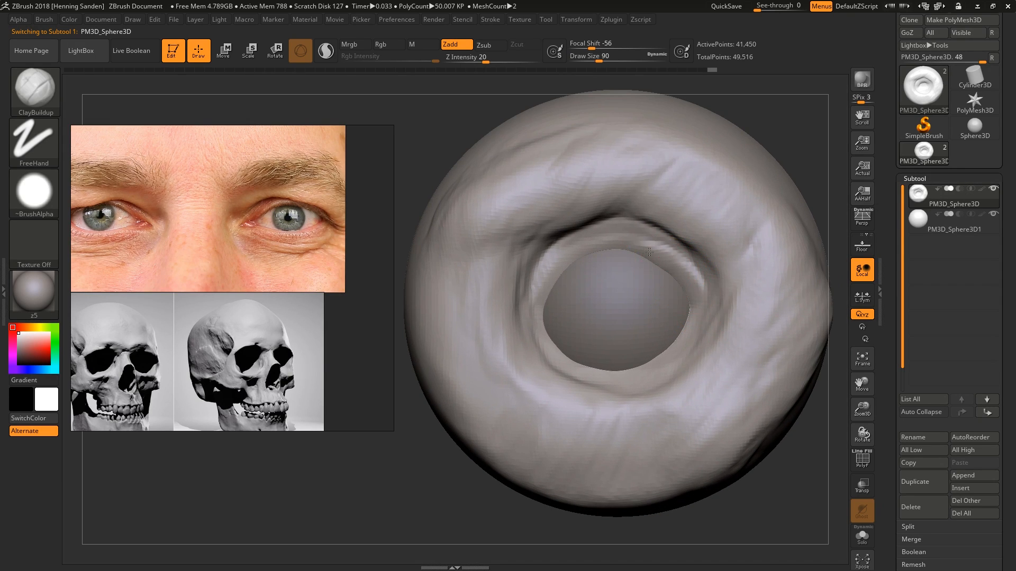
mouse_move(649, 252)
mouse_down()
mouse_move(613, 244)
mouse_move(546, 306)
mouse_up()
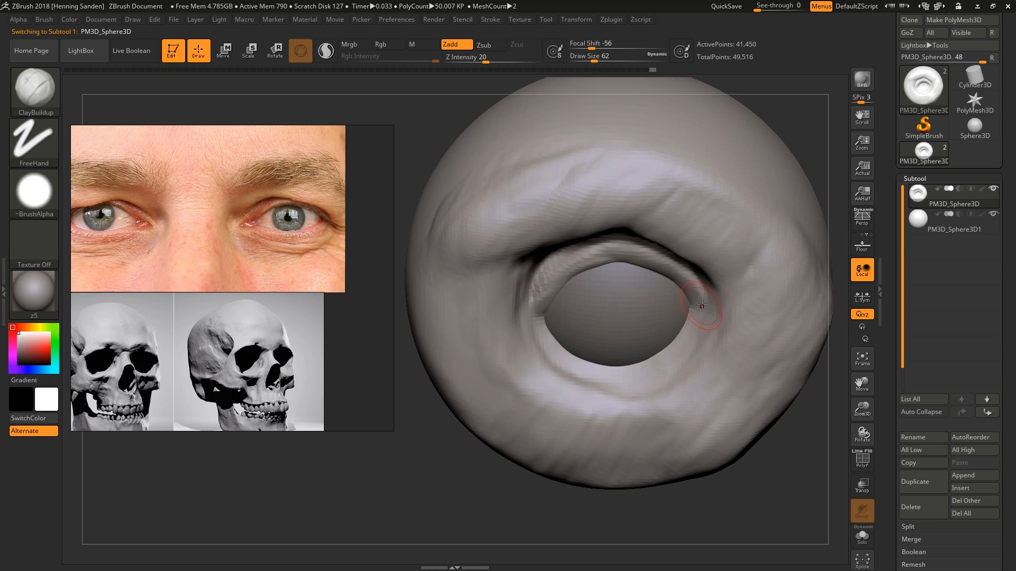
Step: Build up the lower eyelid with ClayBuildup at Draw Sizes 62 to 94, isolating the socket subtool with Solo
drag(691, 306, 659, 339)
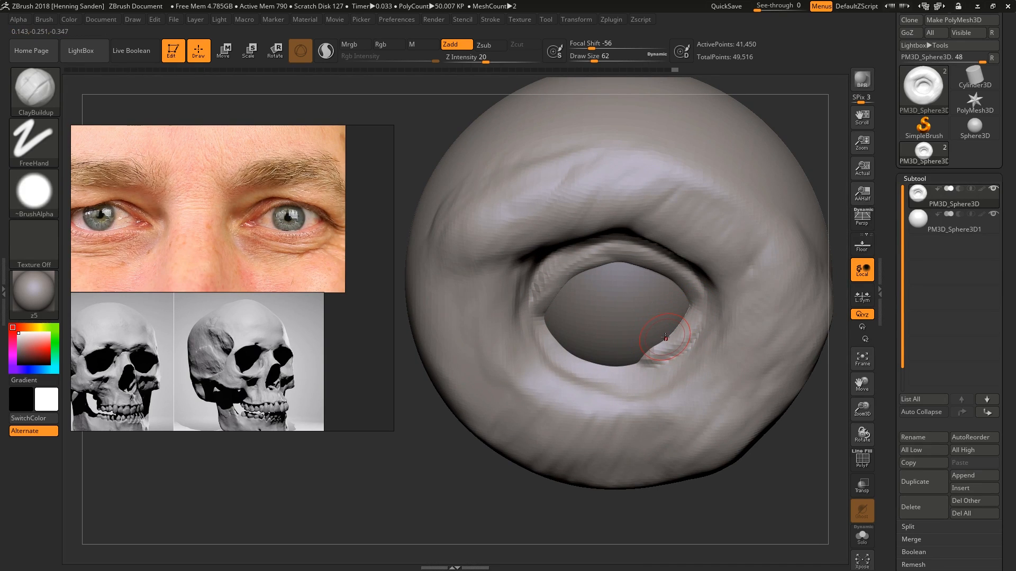
mouse_move(648, 353)
right_down()
mouse_move(674, 343)
mouse_move(693, 359)
right_up()
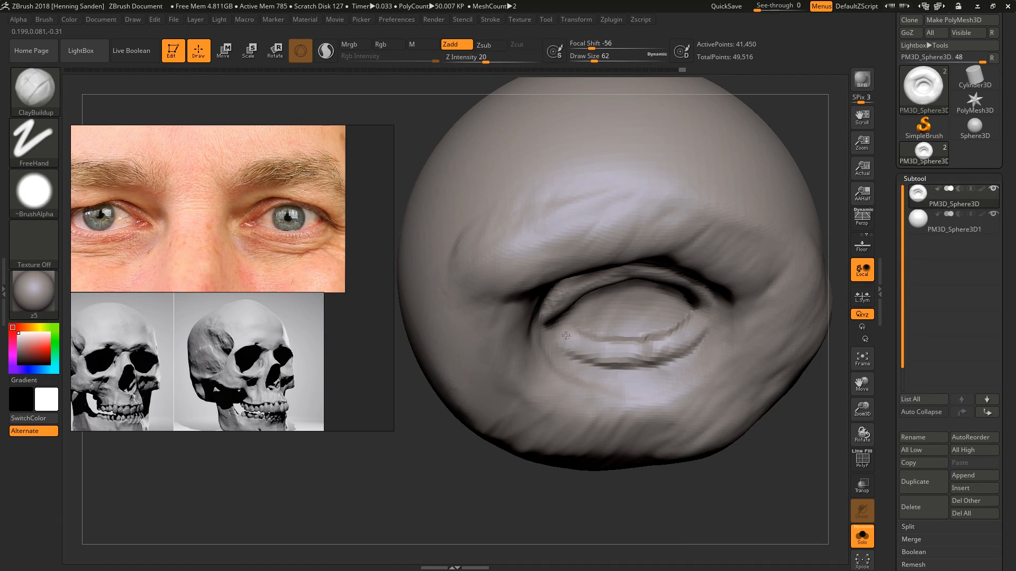
drag(604, 349, 666, 336)
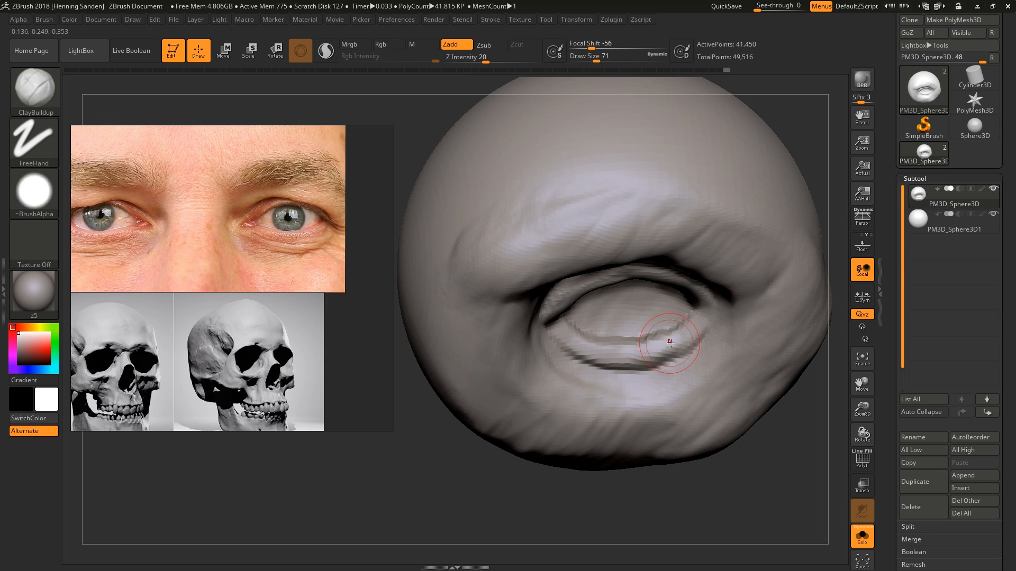
right_drag(666, 336, 660, 340)
mouse_move(659, 340)
mouse_down()
mouse_move(608, 365)
mouse_move(553, 333)
mouse_move(646, 367)
mouse_move(688, 333)
mouse_up()
right_drag(688, 334, 704, 338)
drag(704, 339, 654, 366)
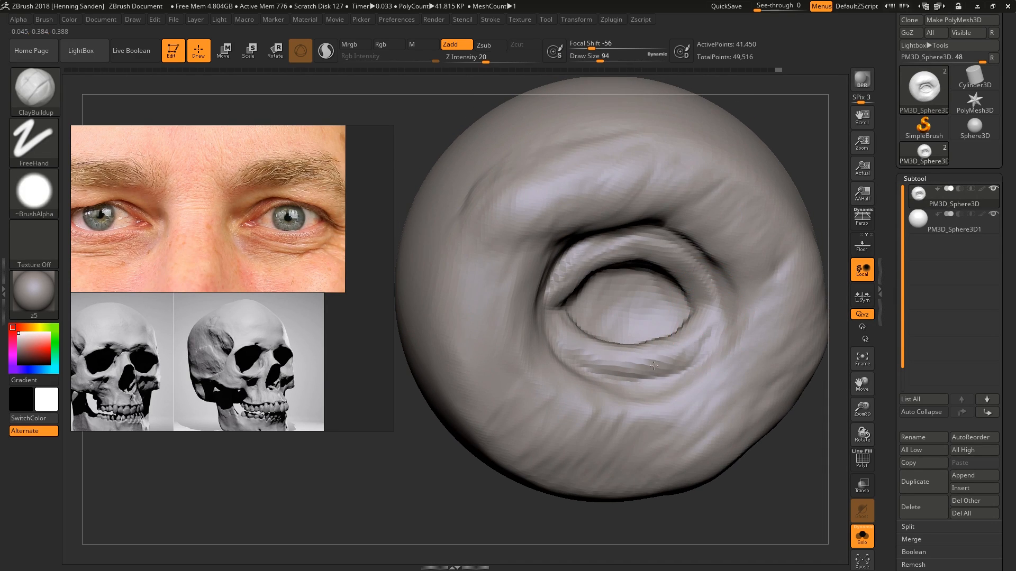
Step: Thicken the upper eyelid near the inner corner and shape the area beside it with ClayBuildup at Draw Sizes 94 to 120
mouse_move(660, 347)
right_down()
mouse_move(694, 290)
mouse_move(707, 300)
right_up()
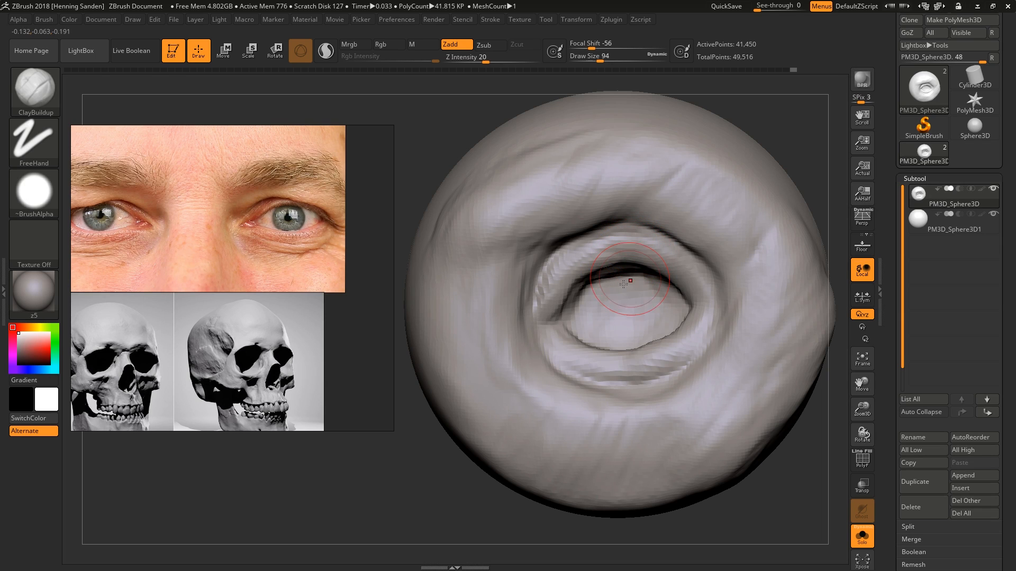
right_drag(612, 321, 643, 303)
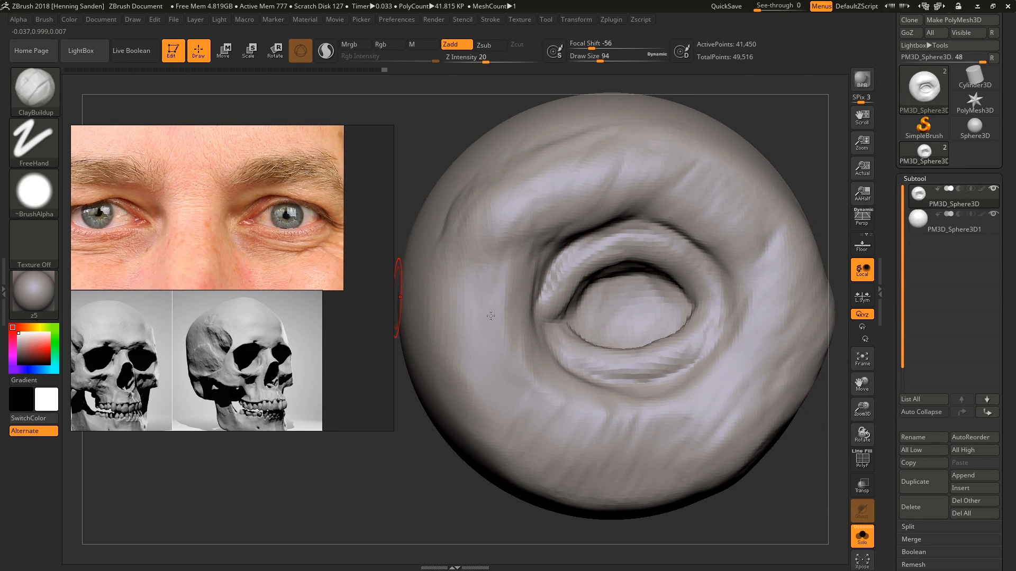
right_drag(563, 265, 555, 274)
mouse_move(549, 264)
mouse_down()
mouse_move(539, 286)
mouse_move(524, 265)
mouse_move(521, 280)
mouse_move(501, 279)
mouse_up()
right_drag(502, 279, 503, 293)
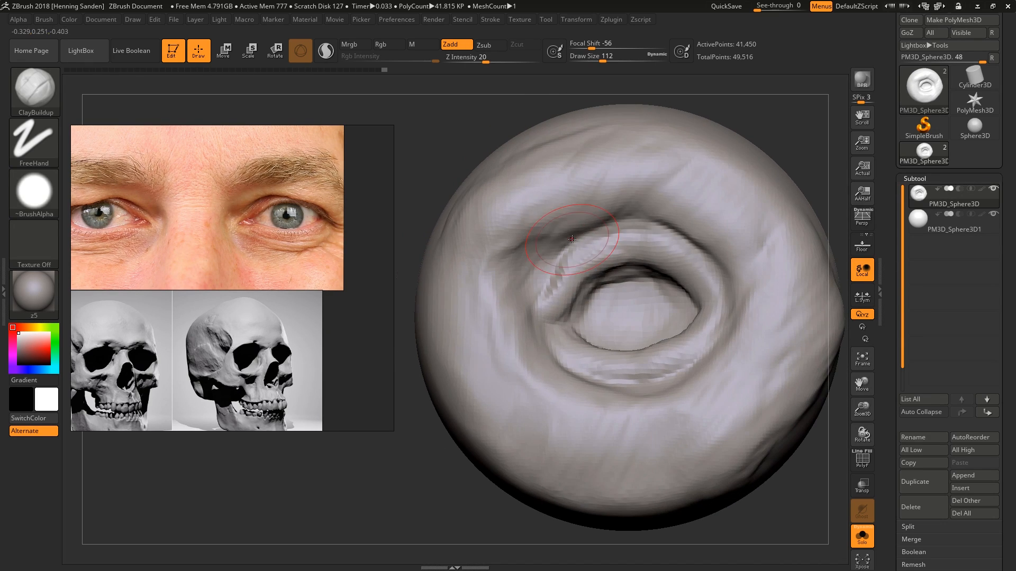
drag(503, 293, 526, 351)
right_drag(526, 352, 555, 362)
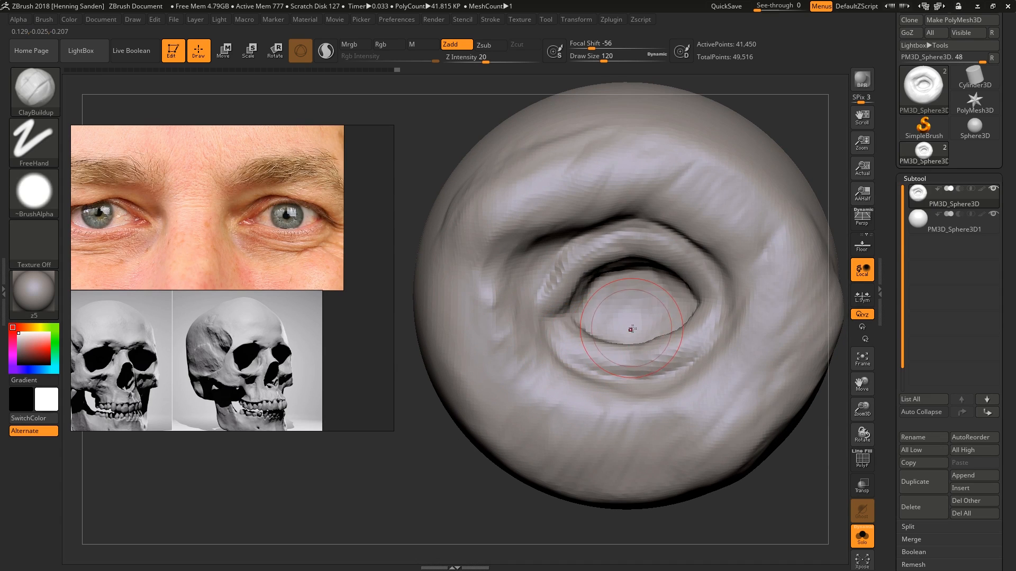
Step: Turn off Solo and pull the inner eye corner toward the nose side with the Move brush at Draw Size 145
click(862, 537)
mouse_move(624, 322)
right_down()
mouse_move(604, 307)
mouse_move(637, 287)
mouse_move(647, 246)
mouse_move(674, 243)
mouse_move(567, 324)
mouse_move(592, 313)
right_up()
key(b)
key(m)
key(v)
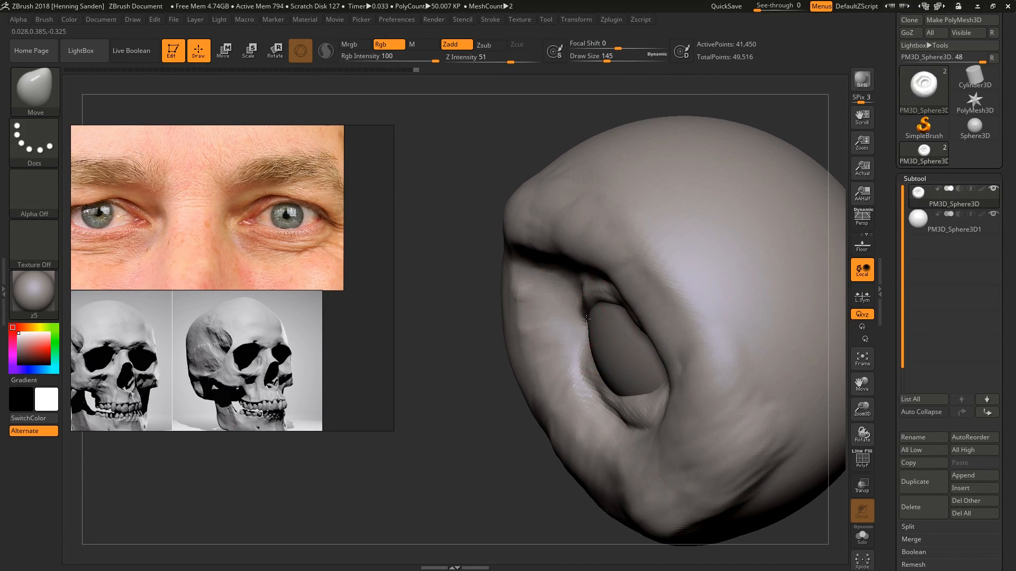
drag(582, 317, 572, 318)
right_drag(521, 319, 575, 315)
drag(575, 316, 568, 313)
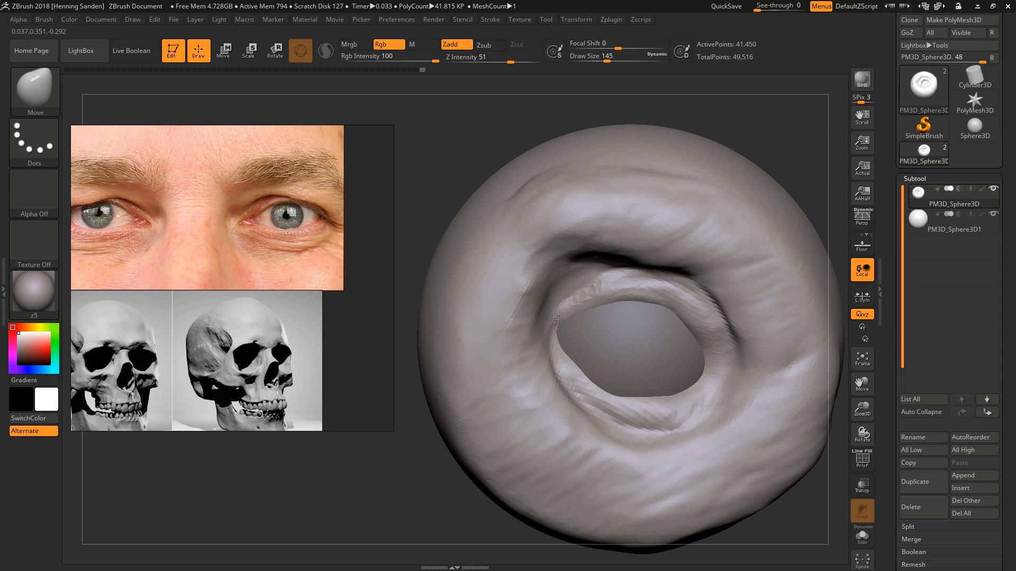
right_drag(582, 317, 575, 318)
drag(576, 318, 571, 321)
Step: Refine the inner eye corner from front and side with the Move brush at smaller sizes, including Draw Size 97
mouse_move(627, 318)
right_down()
mouse_move(564, 325)
mouse_move(605, 321)
right_up()
key(s)
drag(598, 318, 595, 318)
mouse_move(570, 316)
right_down()
mouse_move(623, 322)
mouse_move(587, 320)
right_up()
key(s)
drag(583, 319, 579, 319)
mouse_move(582, 311)
right_down()
mouse_move(585, 318)
mouse_move(575, 312)
right_up()
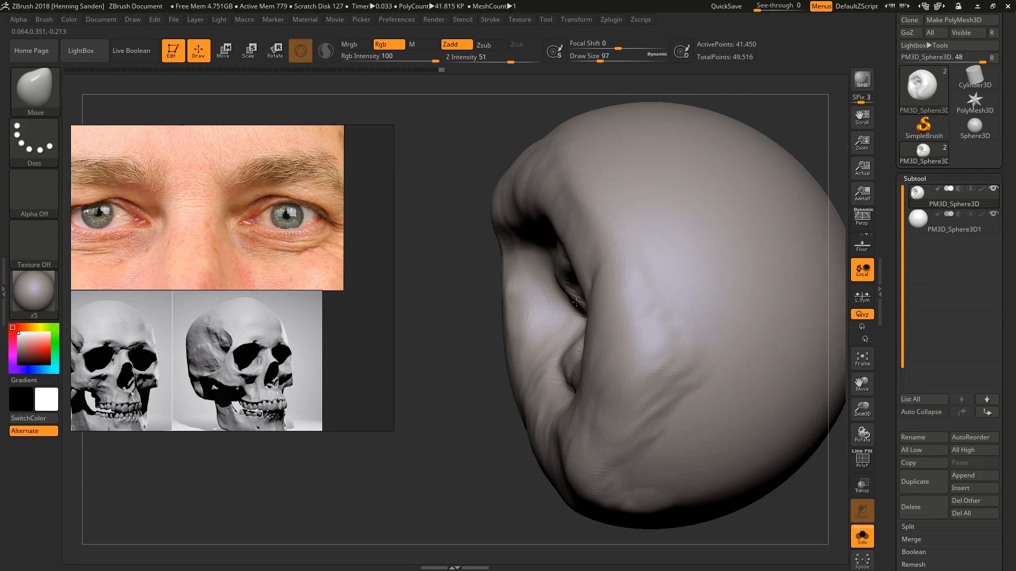
drag(575, 310, 571, 306)
right_drag(574, 318, 586, 324)
key(s)
drag(591, 325, 594, 324)
right_drag(590, 322, 624, 320)
drag(608, 320, 604, 319)
right_drag(604, 319, 597, 312)
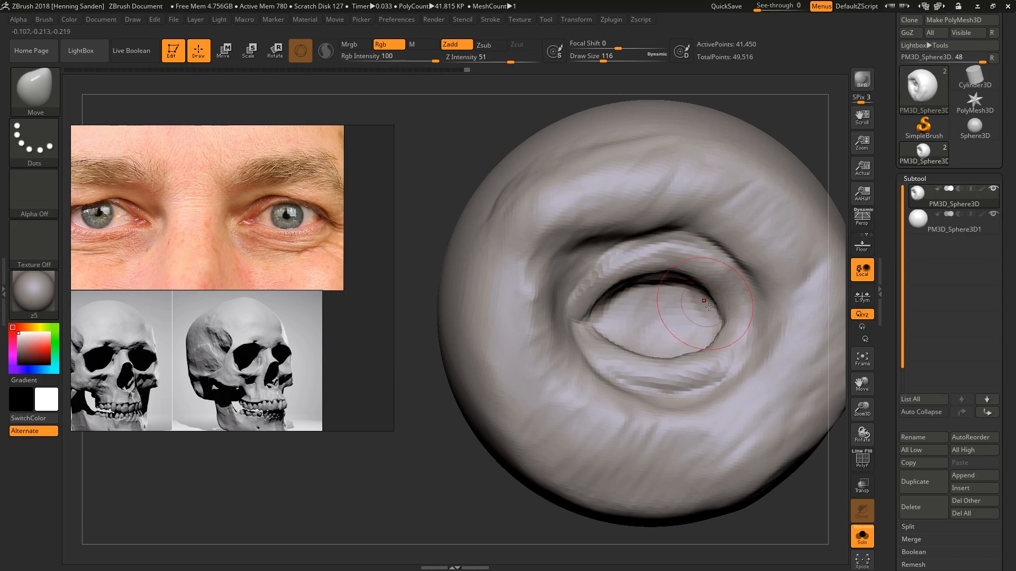
Step: Adjust the outer eye corner and the adjoining lid edge with the Move brush at Draw Sizes 116 and 112
drag(732, 320, 728, 319)
right_drag(728, 319, 704, 322)
drag(735, 327, 732, 324)
right_drag(733, 324, 762, 317)
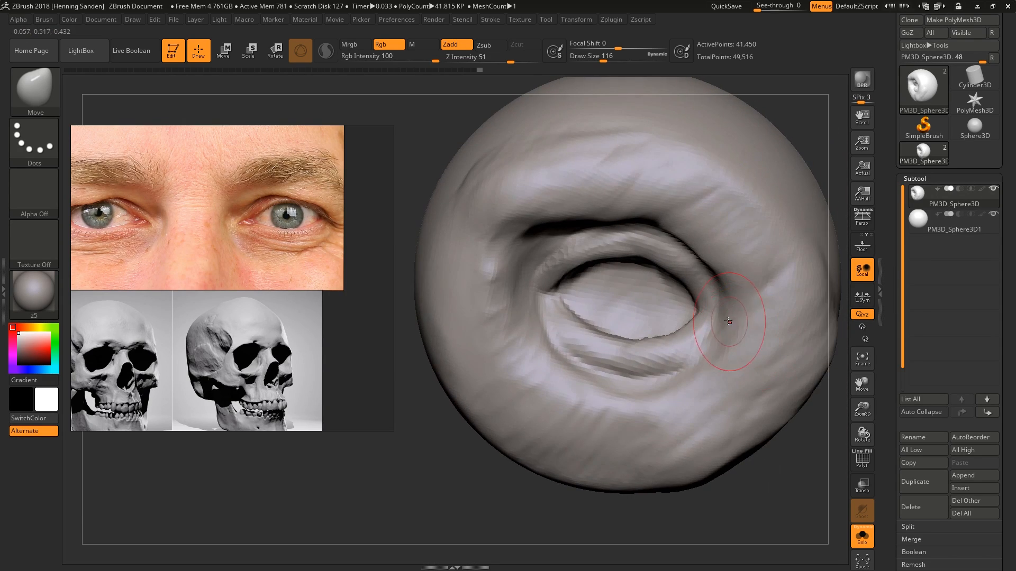
drag(735, 319, 732, 315)
mouse_move(732, 316)
right_down()
mouse_move(741, 296)
mouse_move(724, 324)
mouse_move(677, 317)
right_up()
key(s)
drag(677, 318, 676, 317)
right_drag(677, 318, 680, 328)
drag(676, 343, 682, 317)
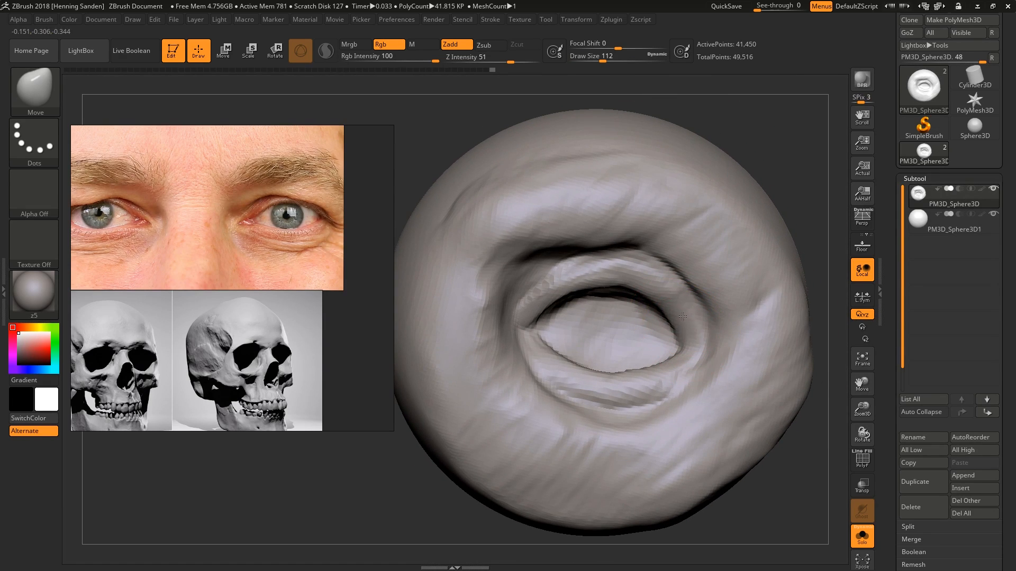
Step: Examine the eyelids, iris and inner eye corner in the reference photo and compare them with the sculpt
middle_drag(308, 208, 278, 226)
scroll(286, 232, up, 3)
scroll(326, 244, down, 2)
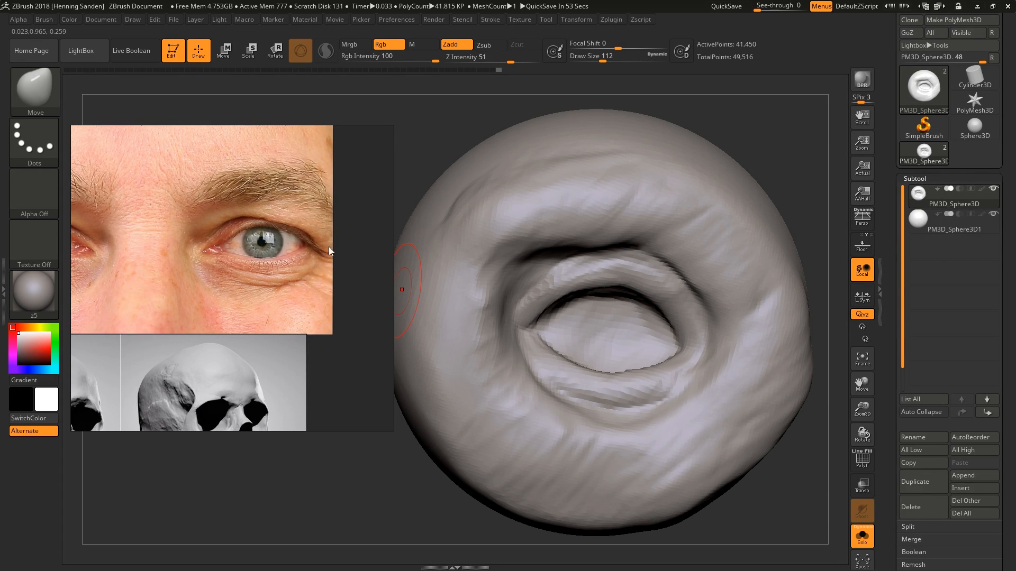
scroll(296, 256, down, 2)
scroll(289, 256, up, 1)
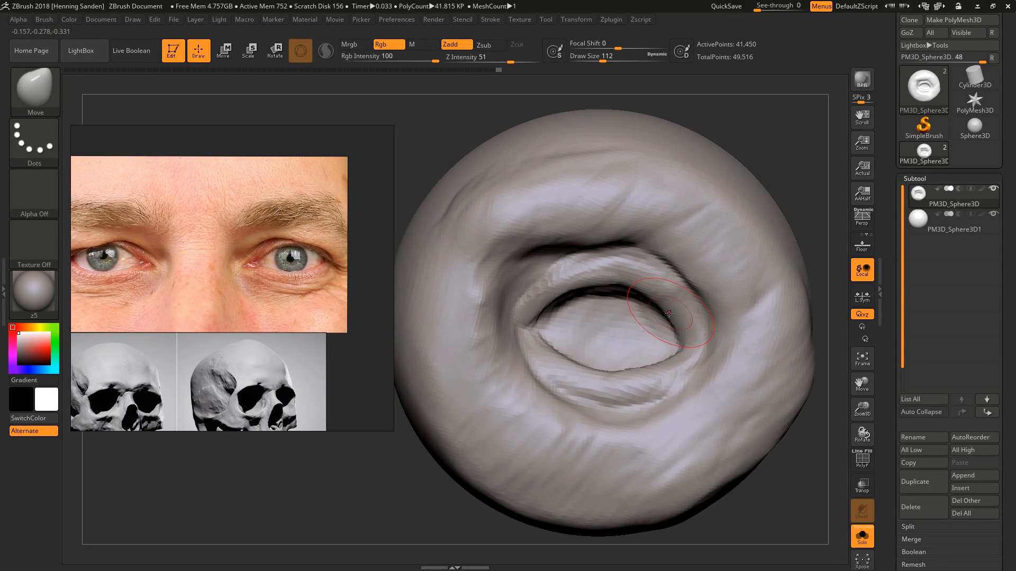
shift+right_drag(669, 314, 550, 339)
scroll(277, 265, down, 1)
scroll(267, 270, up, 5)
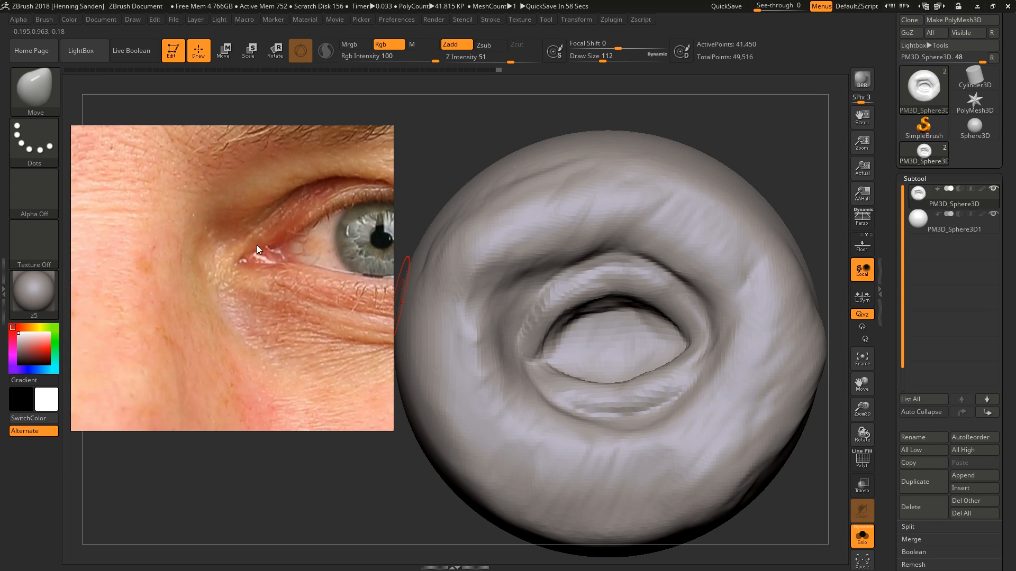
middle_drag(256, 245, 246, 255)
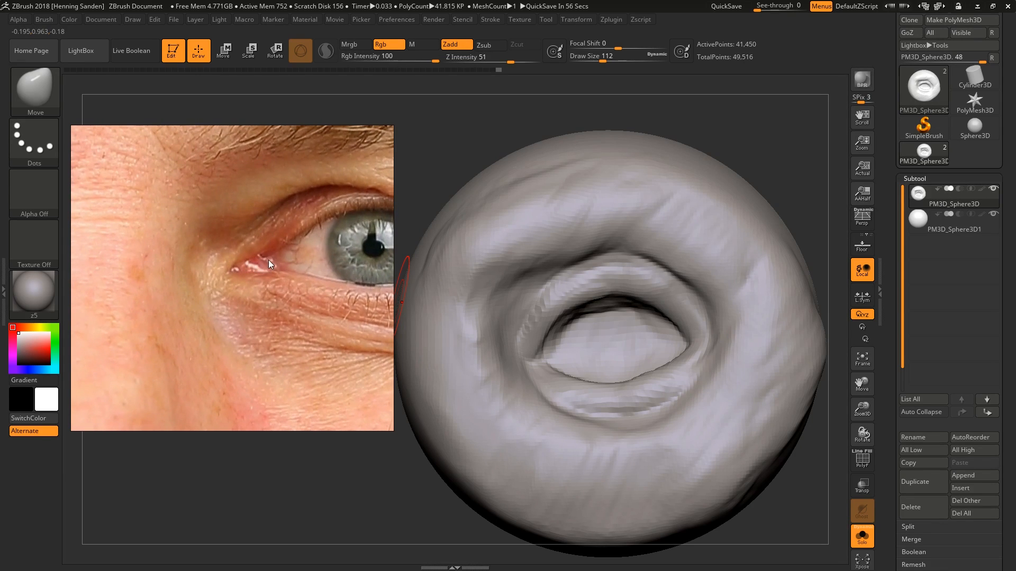
scroll(269, 260, down, 3)
shift+right_drag(616, 347, 610, 345)
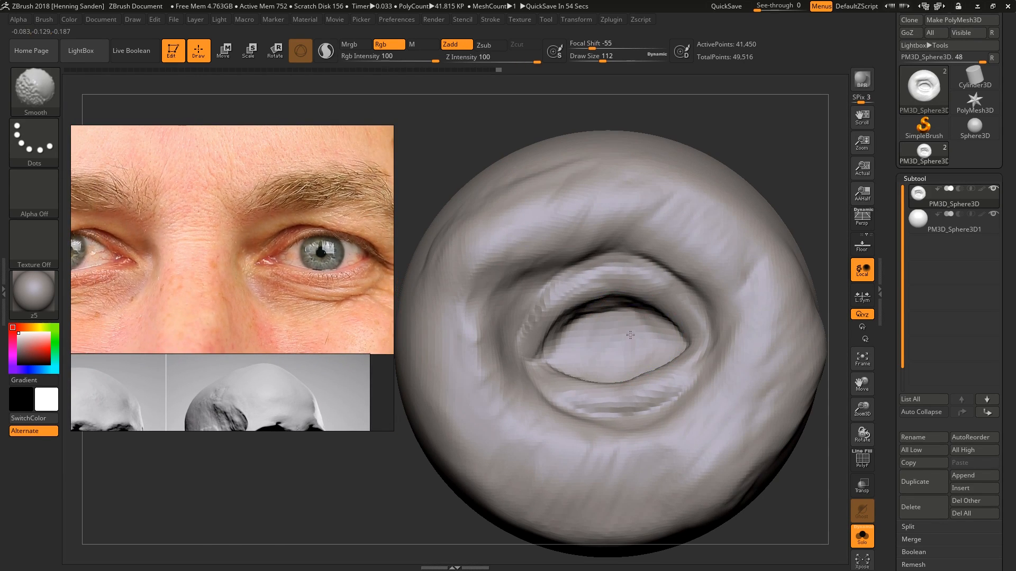
Step: Turn off Solo and reshape the upper lid near the inner eye corner with the Move brush at Draw Sizes 140 and 128
key(s)
mouse_move(650, 377)
alt+right_down()
mouse_move(604, 300)
mouse_move(597, 321)
mouse_move(631, 312)
mouse_move(562, 350)
alt+right_up()
key(s)
key(s)
key(bracketright)
drag(564, 350, 559, 351)
right_drag(560, 345, 561, 331)
key(s)
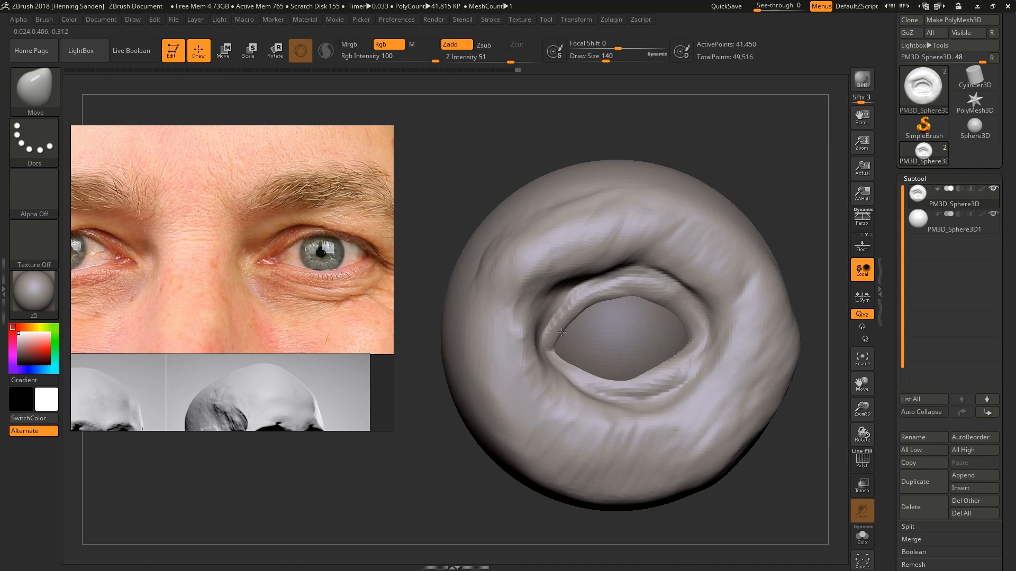
key(s)
drag(557, 329, 554, 328)
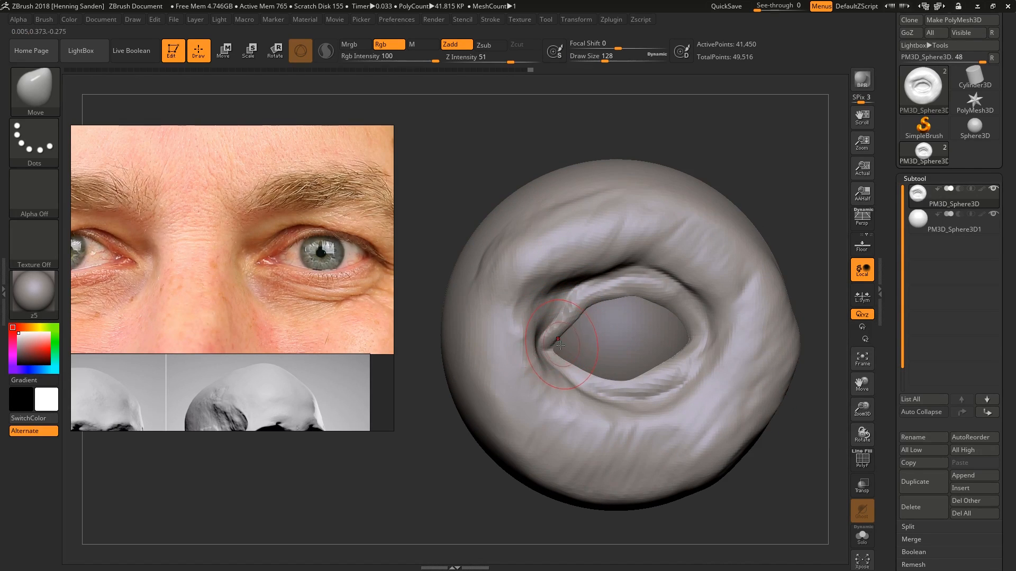
Step: Adjust the lower eyelid's edge from several angles with the Move brush at Draw Sizes 128 and 124
right_drag(624, 390, 622, 386)
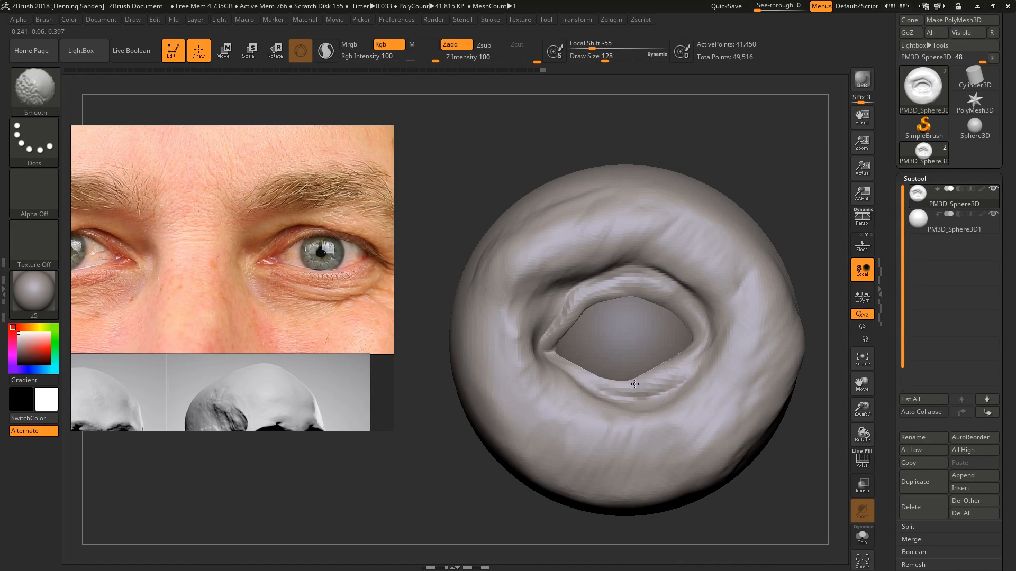
key(s)
drag(622, 385, 625, 386)
right_drag(626, 385, 606, 372)
drag(588, 355, 590, 354)
right_drag(591, 356, 604, 371)
drag(620, 374, 618, 379)
right_drag(620, 374, 677, 334)
key(s)
drag(637, 376, 638, 376)
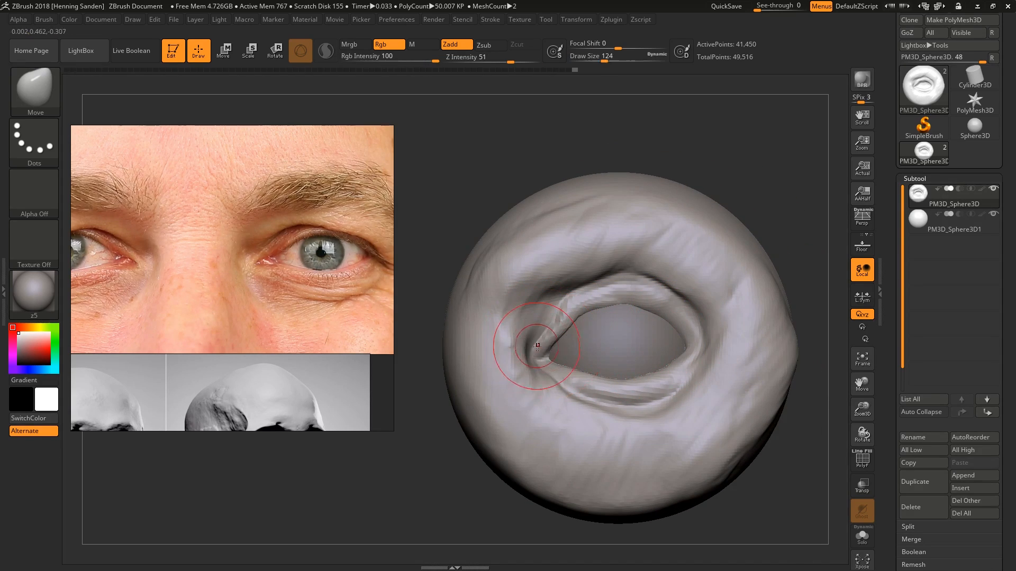
Step: Pull the inner eye corner toward the nose side with the Move brush at Draw Size 51
alt+right_drag(537, 347, 555, 380)
key(s)
drag(559, 357, 547, 358)
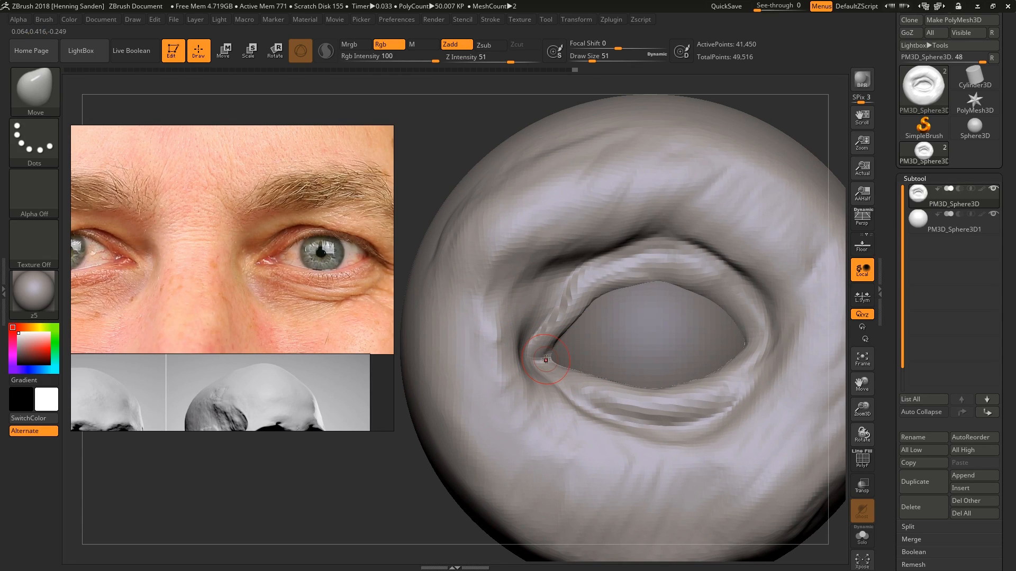
right_drag(549, 359, 535, 358)
drag(539, 358, 538, 357)
right_drag(538, 357, 550, 356)
key(s)
drag(547, 355, 545, 355)
Step: Shape a small rounded tear-duct bump in the inner eye corner and smooth the upper lid edge beside it
right_drag(548, 356, 548, 371)
key(s)
drag(548, 363, 545, 363)
mouse_move(543, 359)
right_down()
mouse_move(527, 359)
mouse_move(563, 350)
right_up()
shift+drag(564, 349, 567, 347)
mouse_move(567, 346)
right_down()
mouse_move(552, 348)
mouse_move(558, 321)
mouse_move(578, 336)
right_up()
Step: Refine the outer part of the upper lid edge with the Move brush at Draw Size 90, checking it from the side
key(])
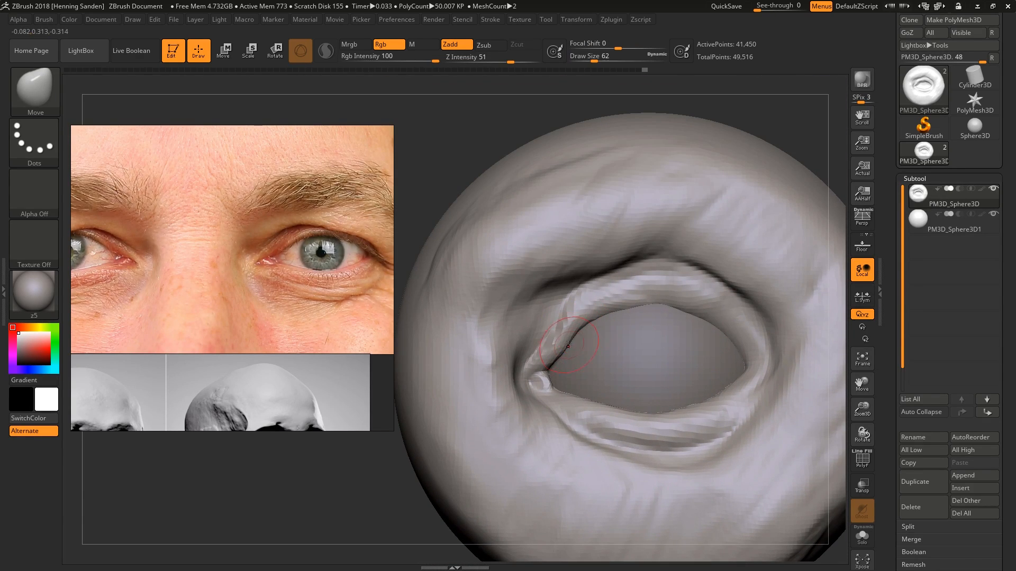
key(])
alt+right_drag(629, 339, 591, 301)
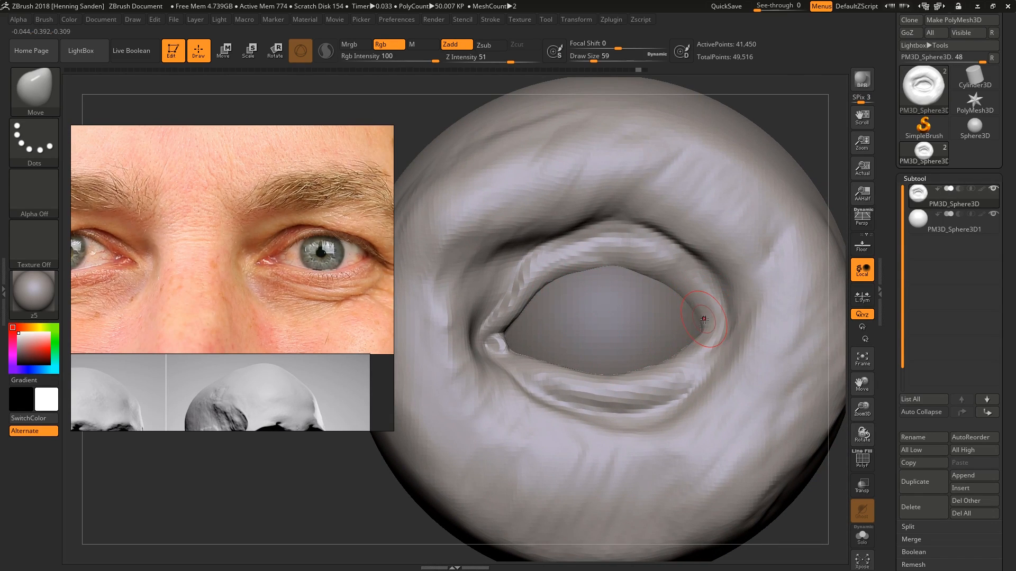
key([)
key(])
mouse_move(721, 316)
right_down()
mouse_move(757, 304)
mouse_move(719, 330)
mouse_move(714, 316)
right_up()
key(])
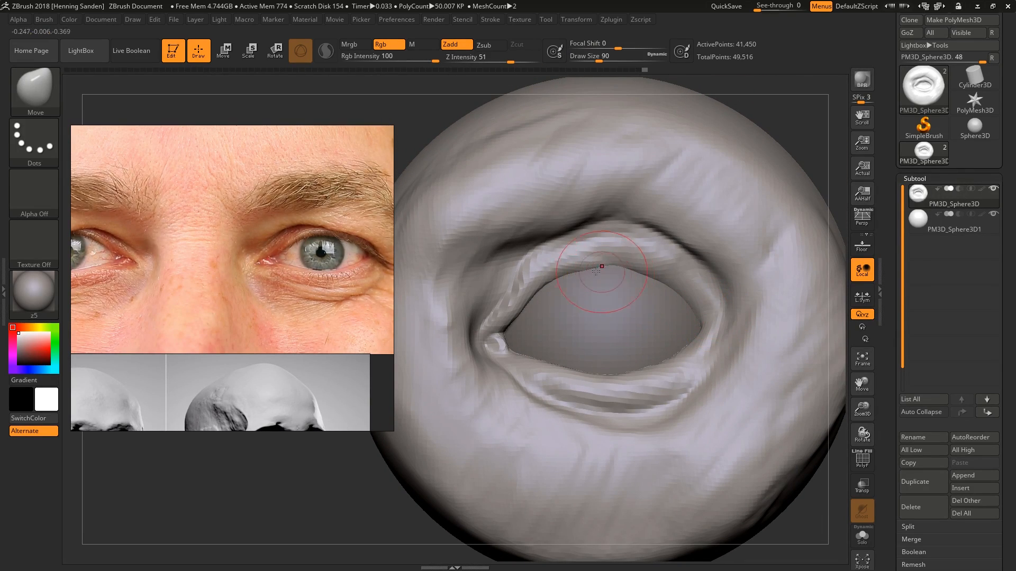
right_drag(612, 264, 648, 261)
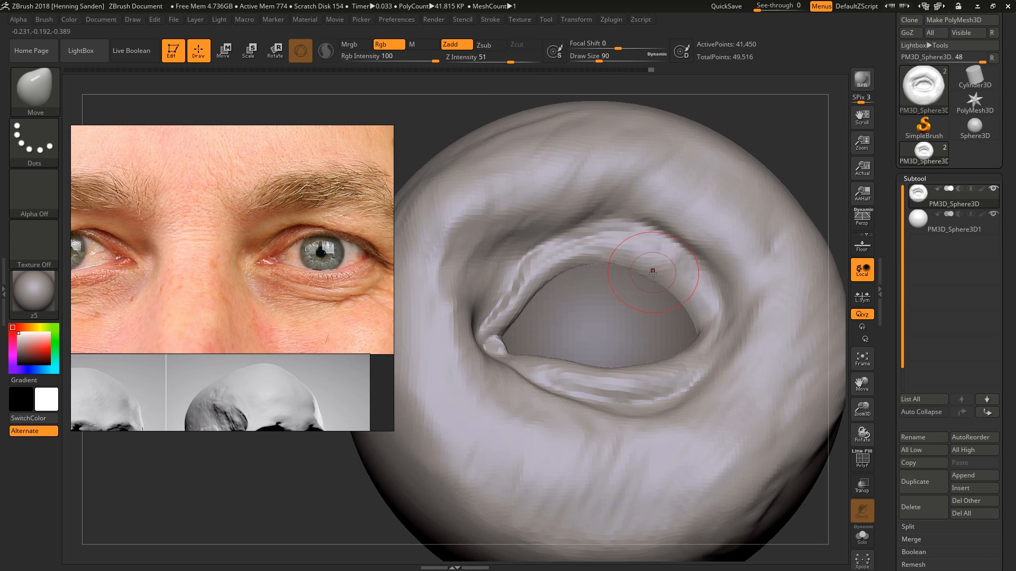
drag(654, 269, 648, 265)
right_drag(649, 266, 621, 283)
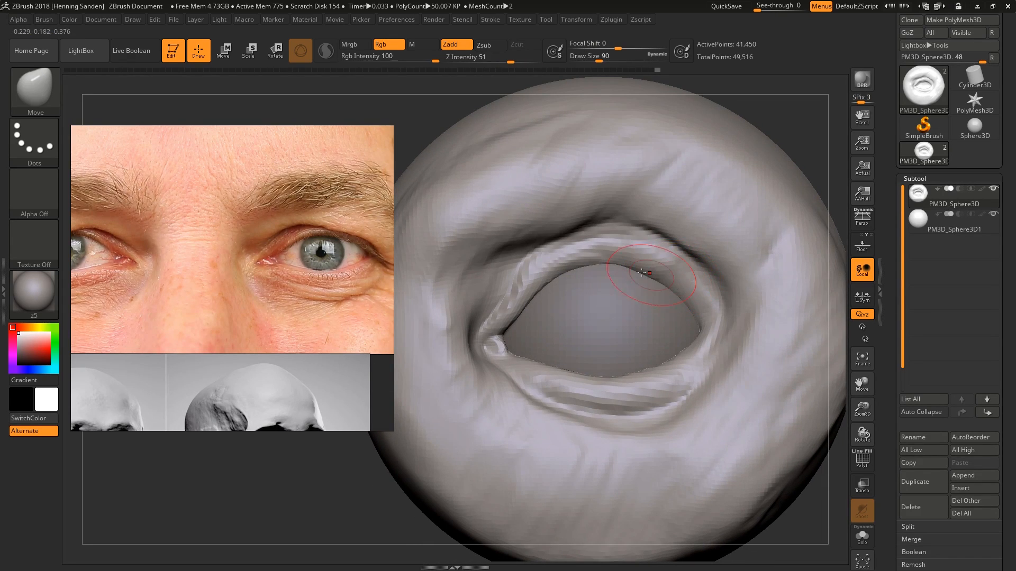
Step: Compare with the reference photo and adjust the inner half of the upper lid edge with an enlarged Move brush
middle_drag(315, 259, 295, 262)
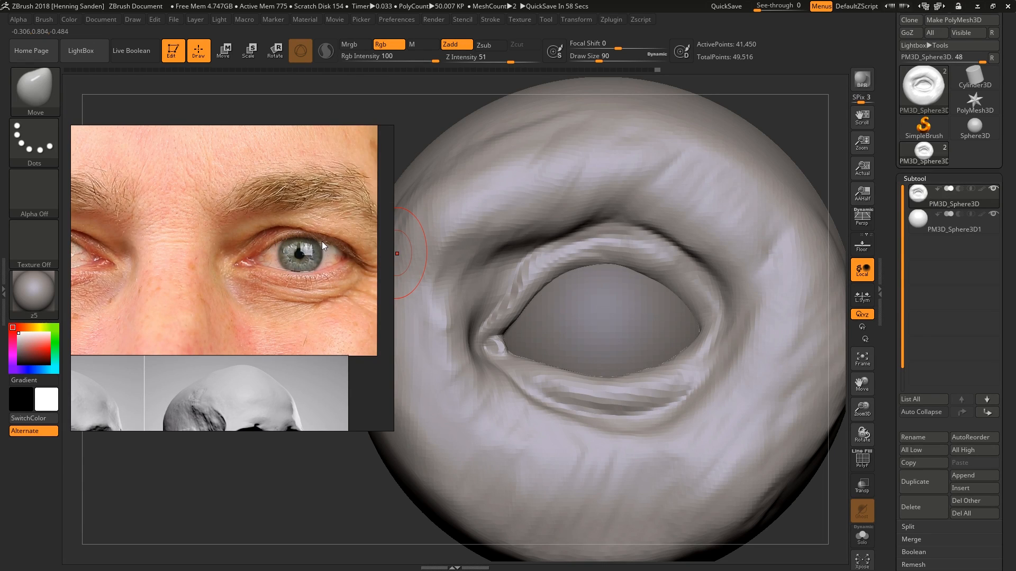
key(s)
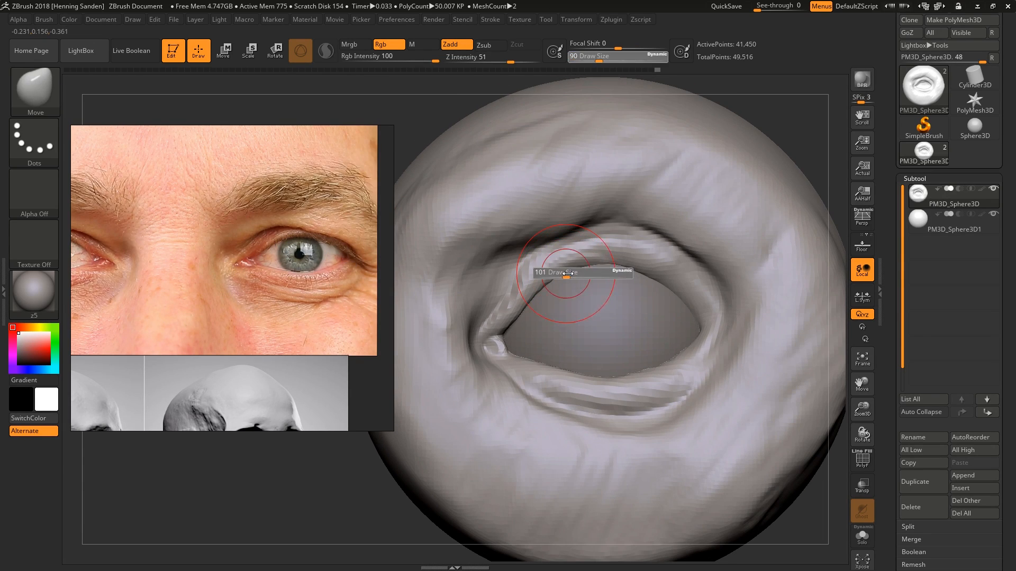
drag(564, 274, 572, 274)
drag(575, 259, 579, 265)
mouse_move(579, 265)
right_down()
mouse_move(628, 269)
mouse_move(718, 301)
mouse_move(712, 294)
right_up()
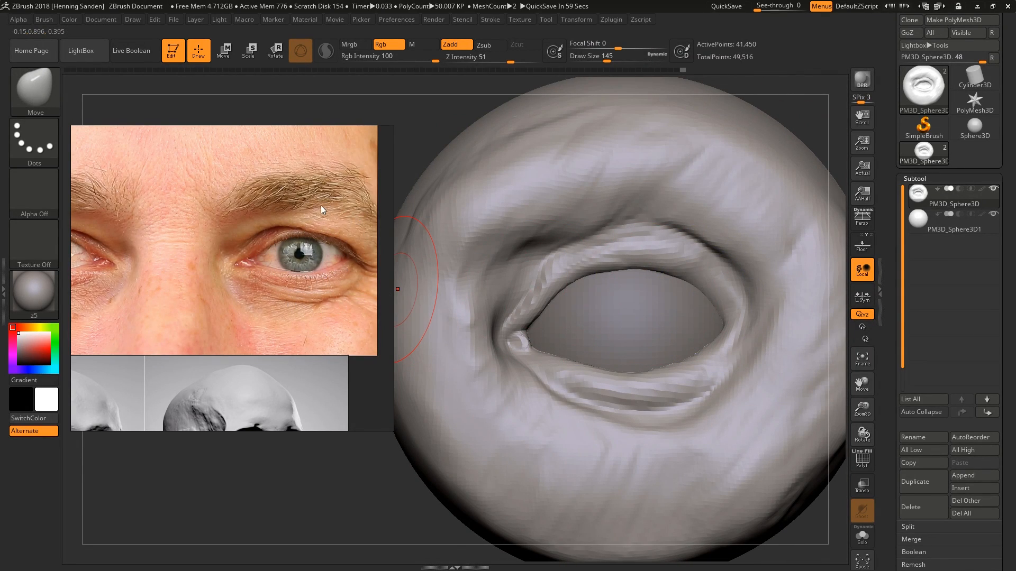
Step: Adjust the outer eye corner to follow the reference with the Move brush at Draw Sizes 140 and 124
middle_drag(311, 228, 327, 233)
right_drag(630, 288, 694, 286)
key(s)
click(701, 290)
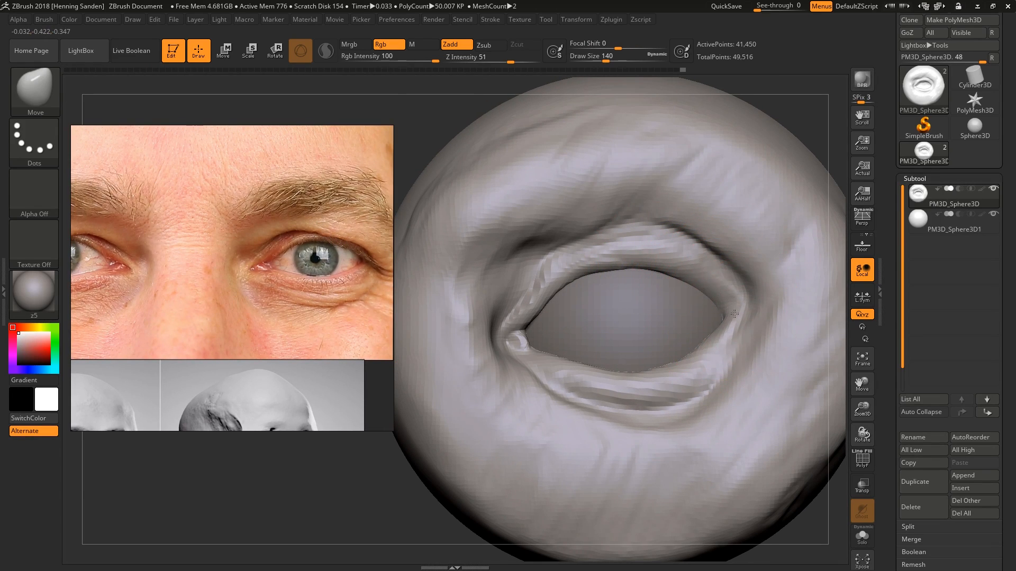
key(s)
click(703, 318)
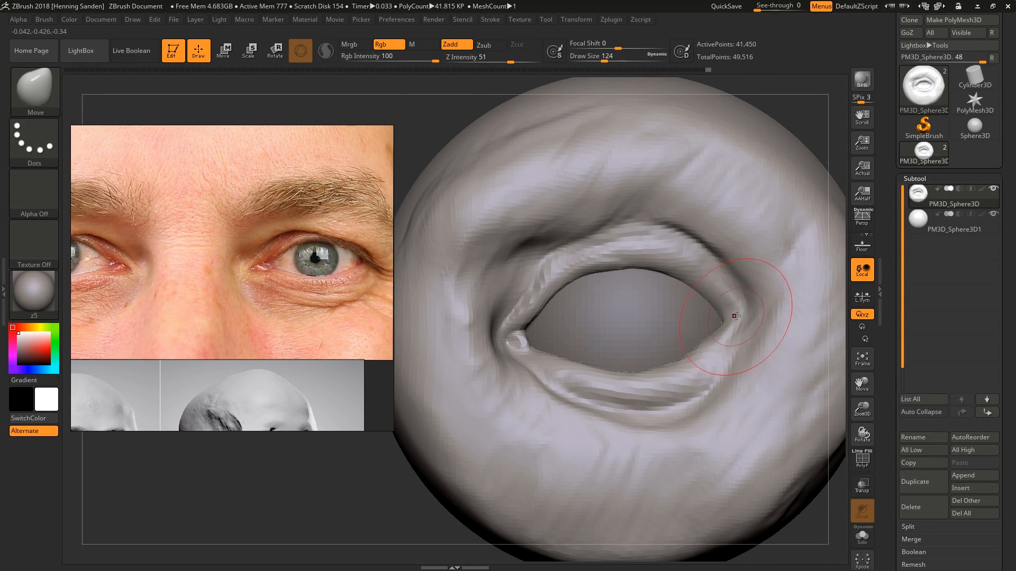
Step: Raise the lower eyelid's edge over the eyeball along its length with the Move brush at Draw Size 124
drag(628, 387, 630, 378)
right_drag(630, 379, 564, 415)
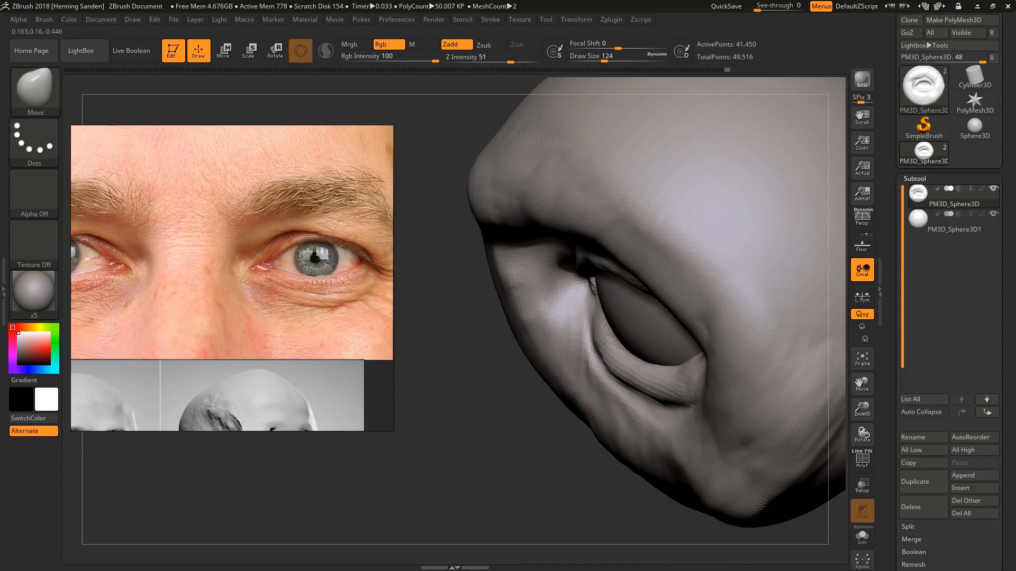
right_drag(591, 307, 755, 312)
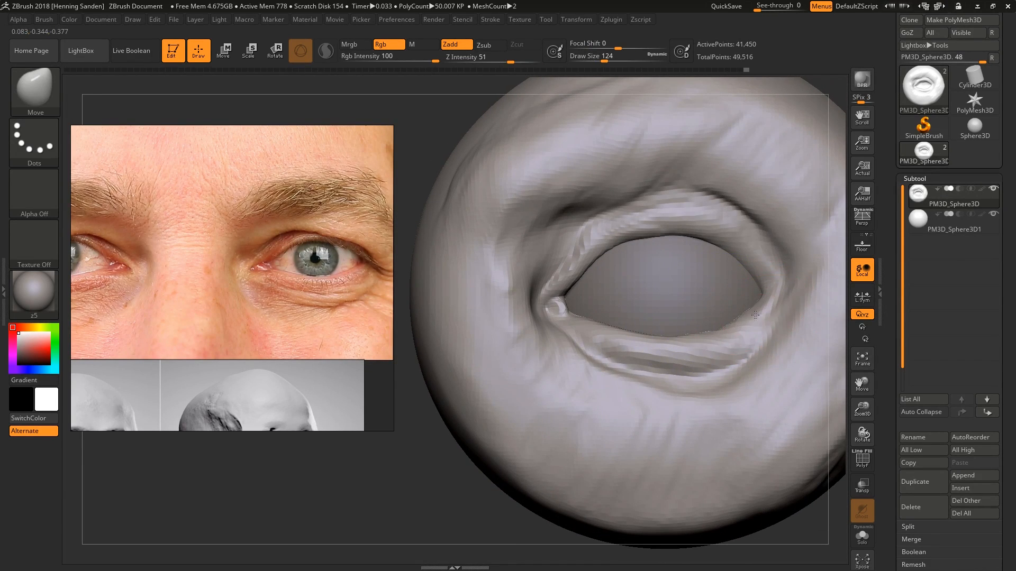
drag(750, 347, 745, 341)
drag(691, 359, 689, 351)
drag(626, 352, 628, 344)
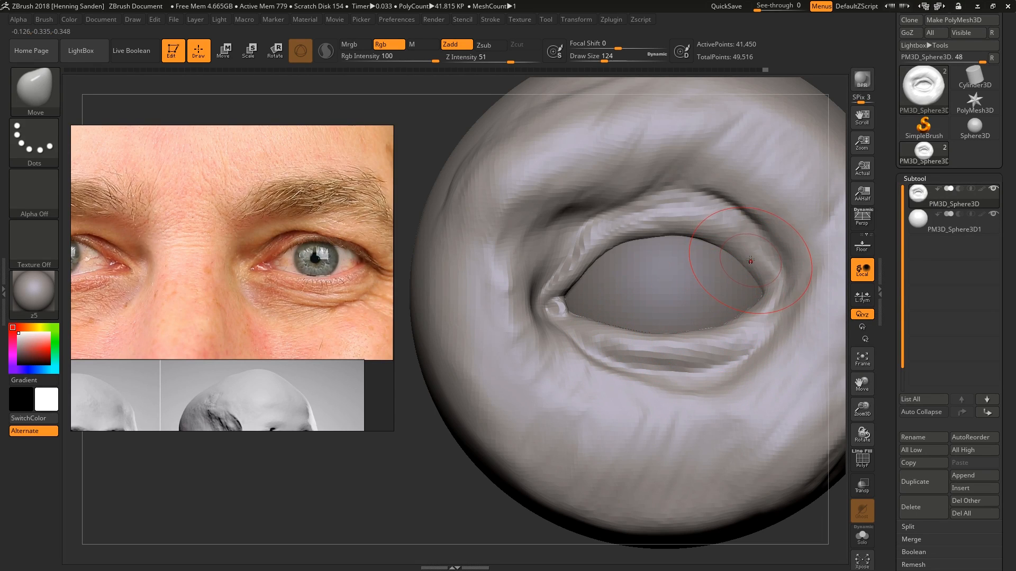
key(b)
key(s)
key(t)
drag(755, 263, 736, 258)
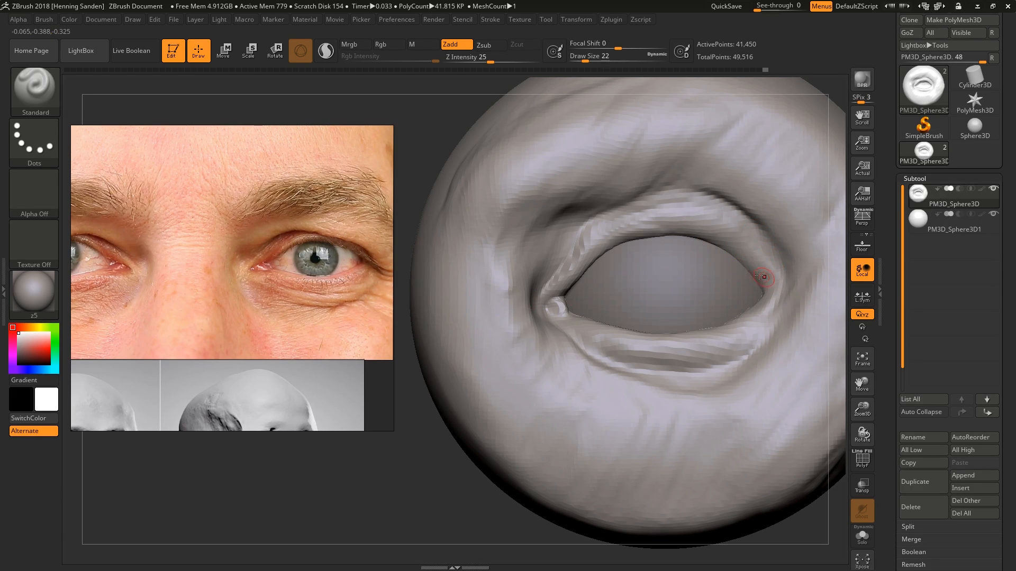
alt+right_drag(760, 276, 708, 282)
key(b)
key(c)
key(b)
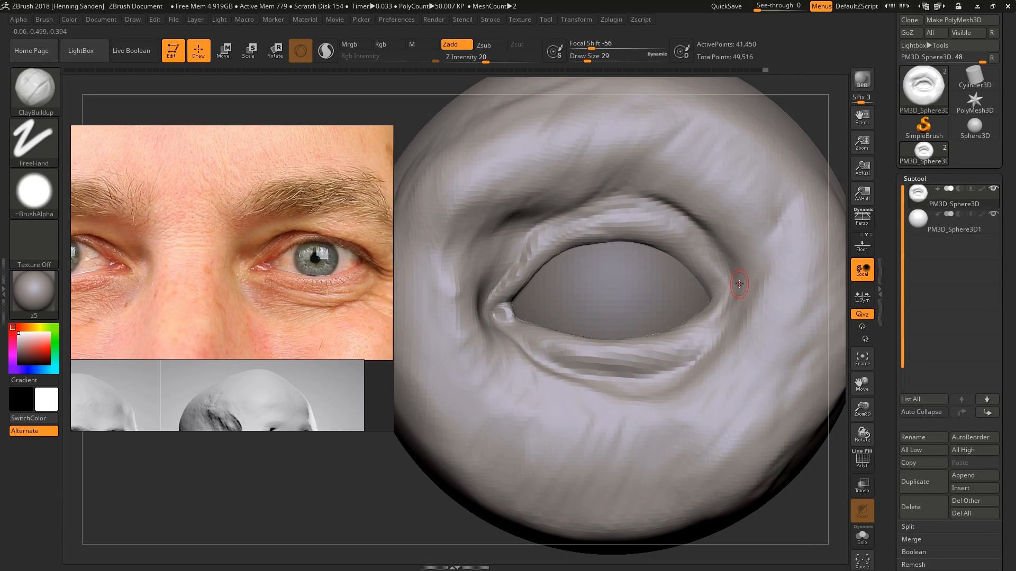
key(s)
key(s)
drag(740, 285, 744, 284)
Step: Carve a horizontal crease outward from the outer eye corner with the DamStandard brush at Draw Size 65
key(b)
key(d)
key(s)
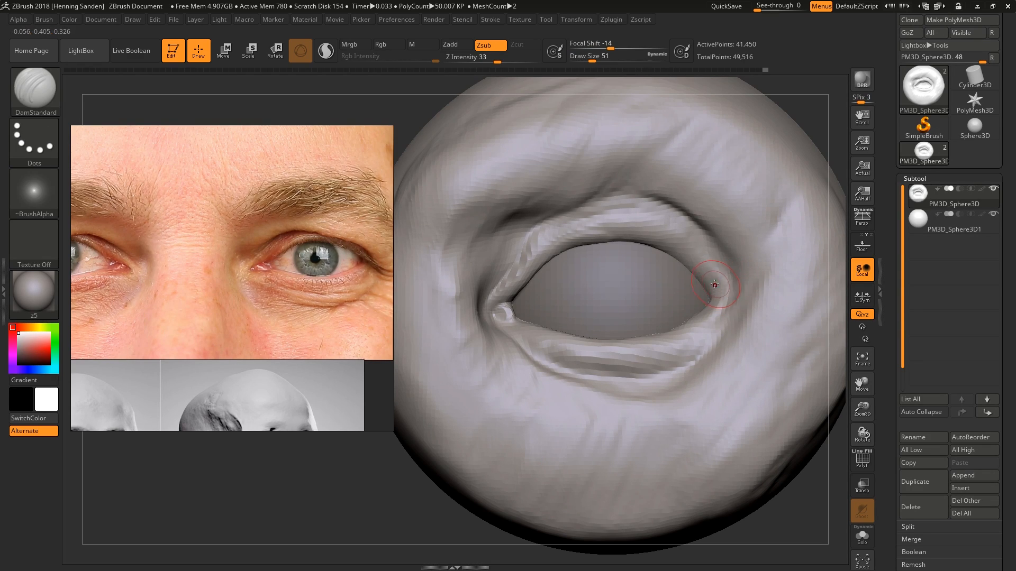
mouse_move(730, 308)
mouse_down()
mouse_move(787, 319)
mouse_move(804, 310)
mouse_up()
Step: Carve curved creases beneath the lower eyelid from the outer eye corner toward the inner one with DamStandard
right_drag(728, 328, 730, 337)
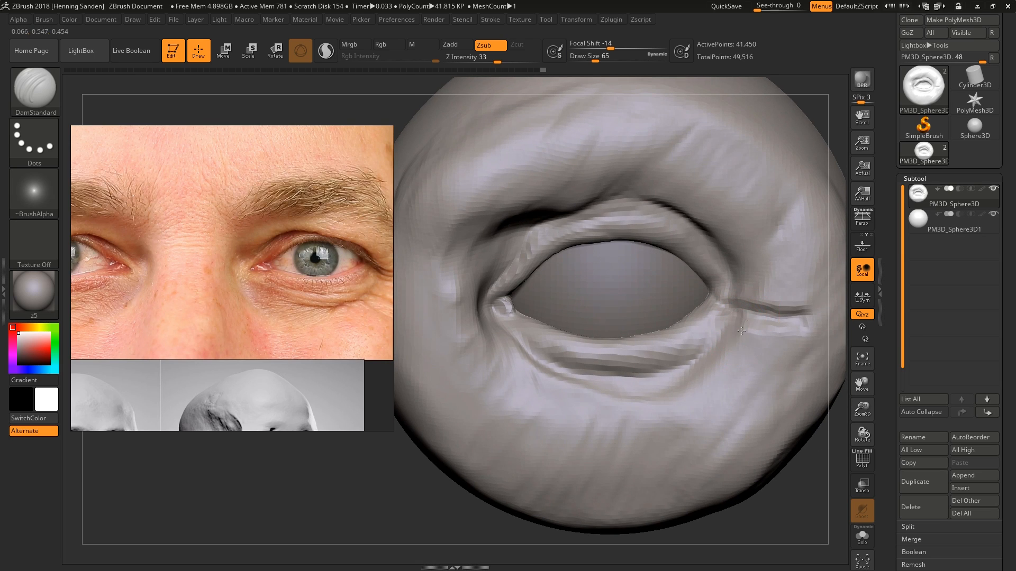
drag(739, 337, 683, 400)
mouse_move(740, 334)
mouse_down()
mouse_move(686, 391)
mouse_move(572, 392)
mouse_move(535, 377)
mouse_up()
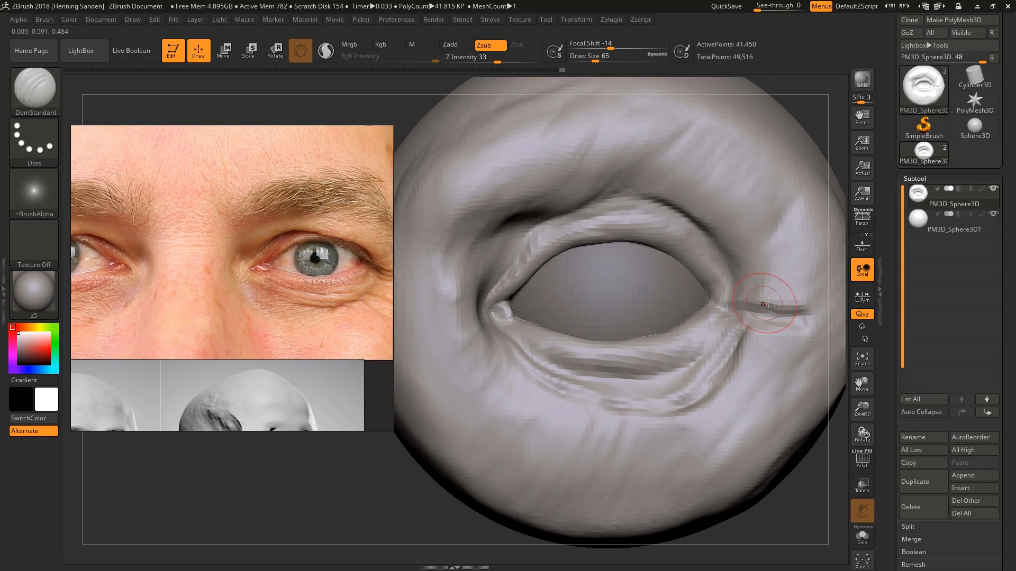
Step: Carve the crease above the upper eyelid from the outer corner wrinkle around to the inner corner with DamStandard at Draw Size 65
right_drag(771, 295, 776, 308)
drag(777, 308, 723, 262)
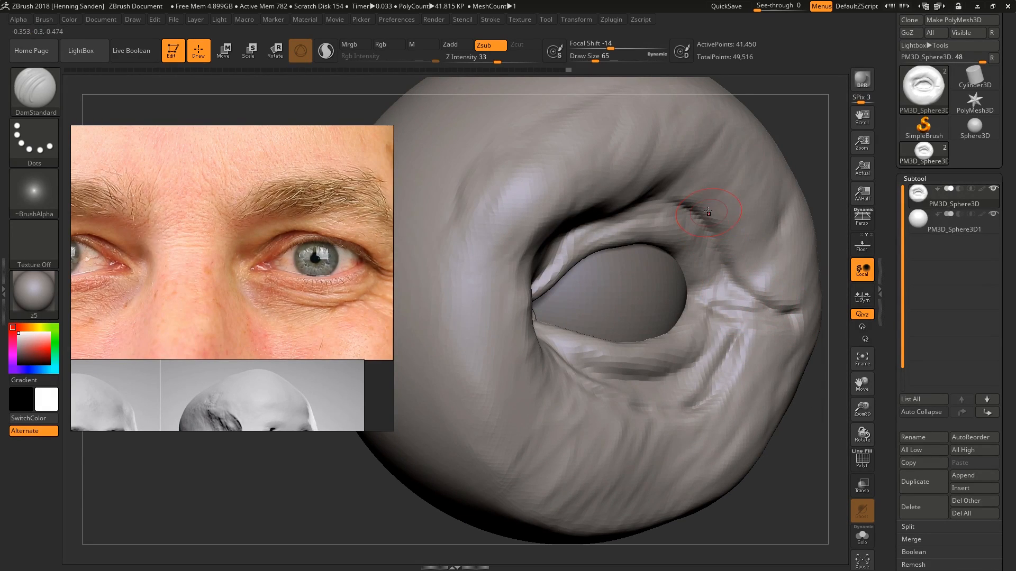
right_drag(767, 307, 449, 301)
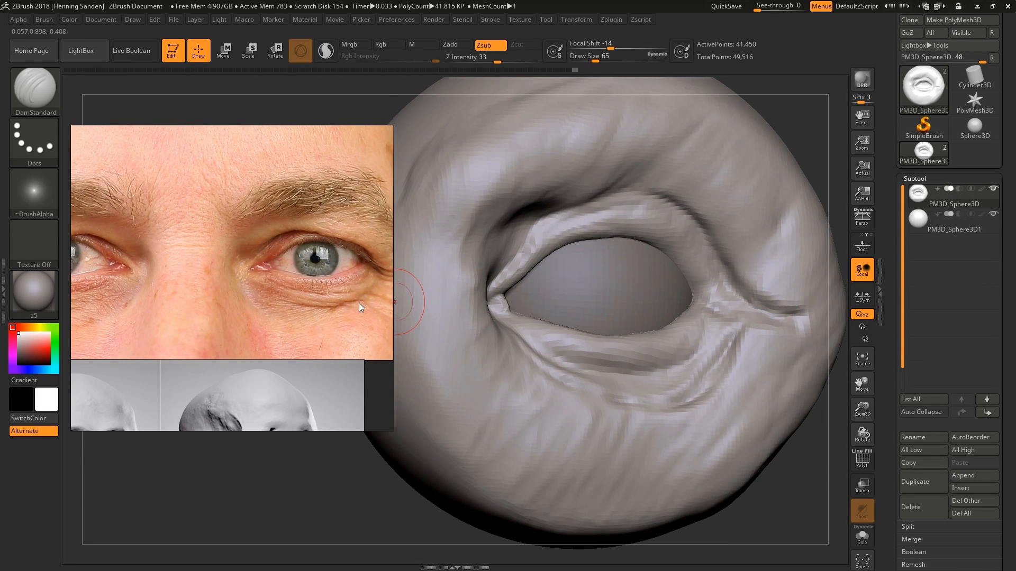
middle_drag(358, 307, 343, 313)
right_drag(731, 279, 783, 295)
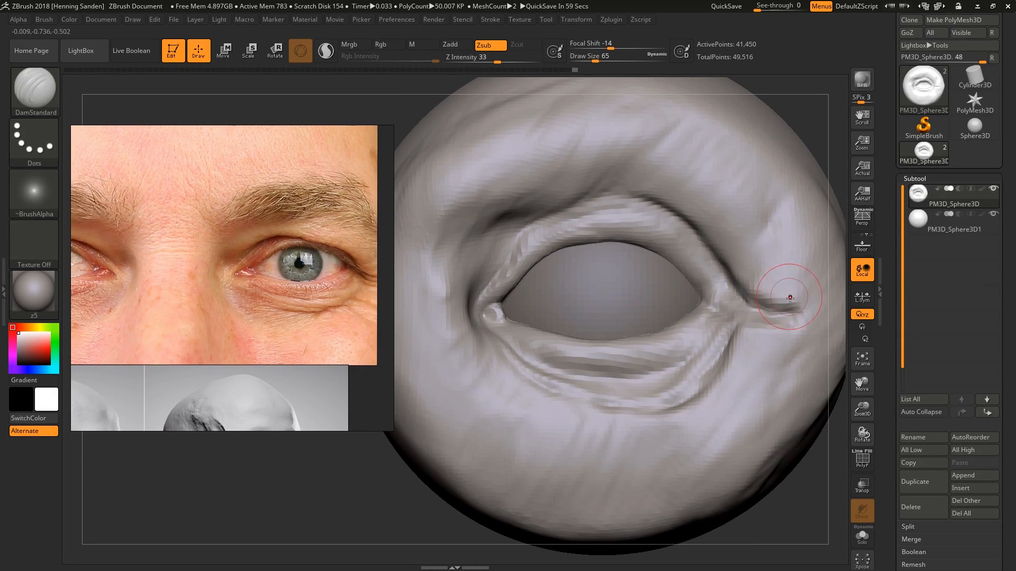
mouse_move(611, 198)
mouse_down()
mouse_move(680, 214)
mouse_move(544, 214)
mouse_move(483, 278)
mouse_up()
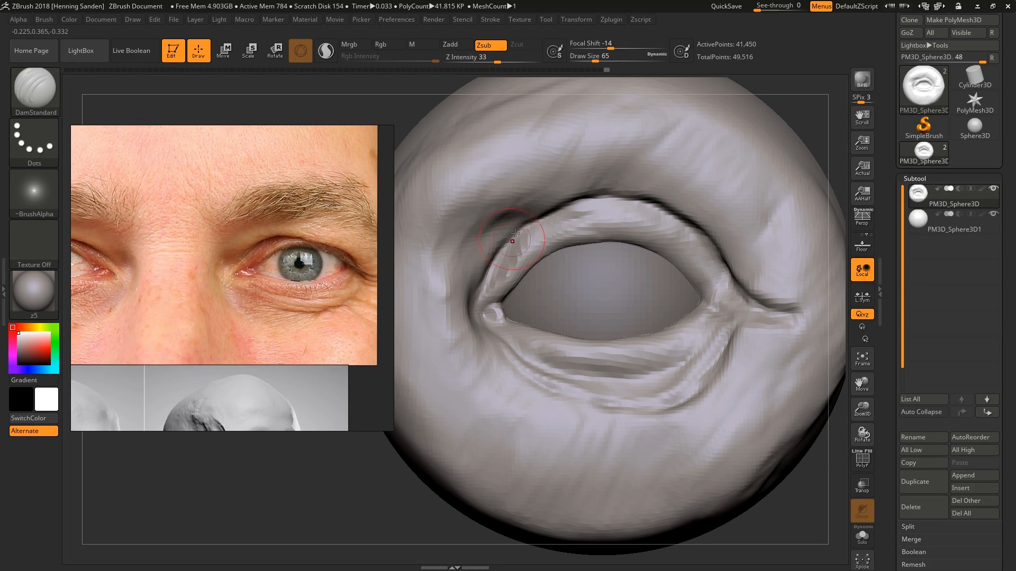
mouse_move(519, 244)
mouse_down()
mouse_move(588, 205)
mouse_move(632, 202)
mouse_move(688, 222)
mouse_move(538, 230)
mouse_up()
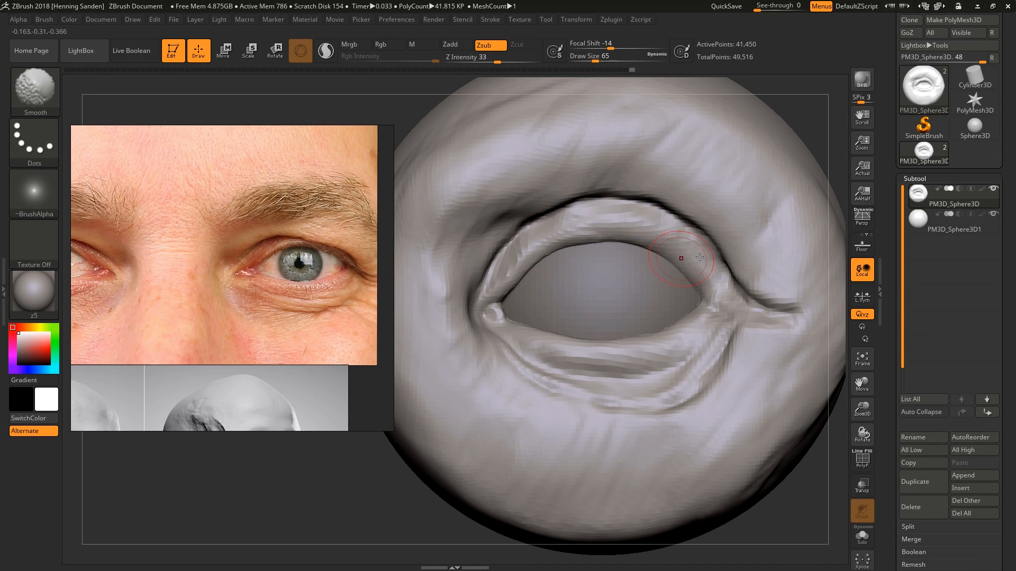
Step: Define the upper eyelid's rim from the outer to the inner corner with DamStandard at Draw Sizes 62 and 68
key(bracketleft)
drag(717, 286, 640, 222)
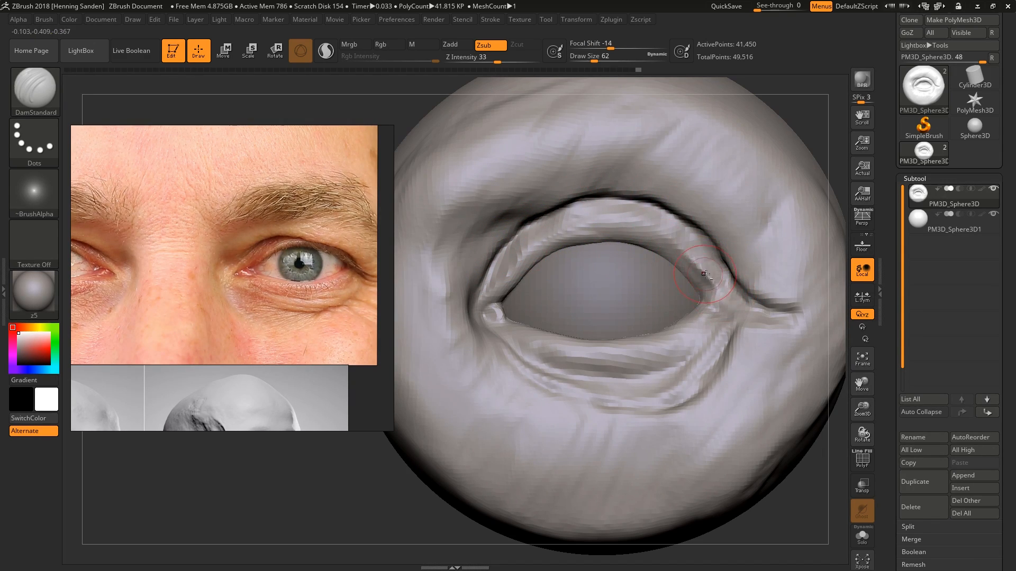
key(bracketright)
key(bracketright)
mouse_move(693, 261)
mouse_down()
mouse_move(658, 225)
mouse_move(609, 215)
mouse_move(560, 228)
mouse_move(493, 285)
mouse_up()
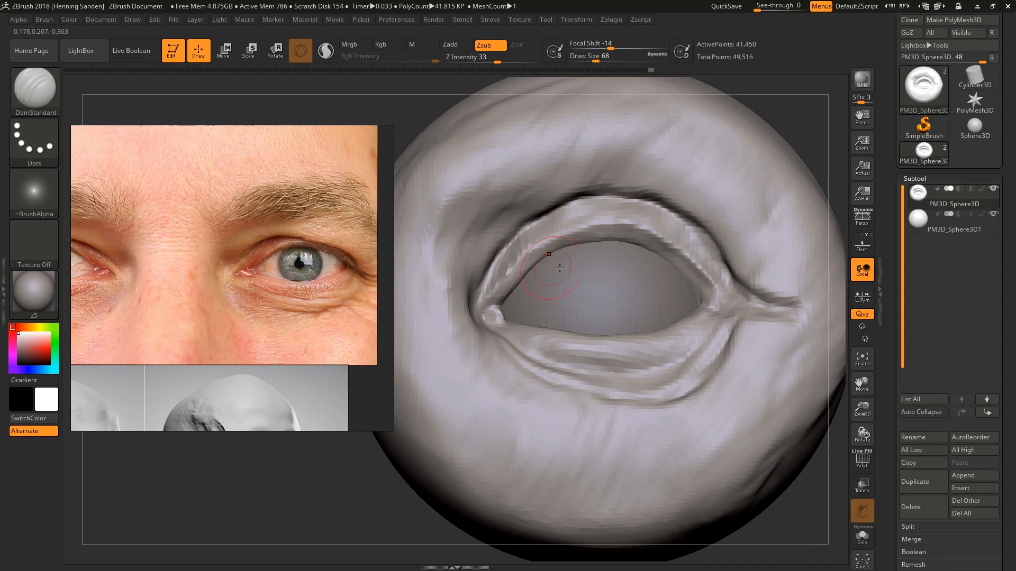
Step: Define the lower eyelid's rim from the outer toward the inner corner with the DamStandard brush at Draw Size 68
right_drag(560, 268, 603, 293)
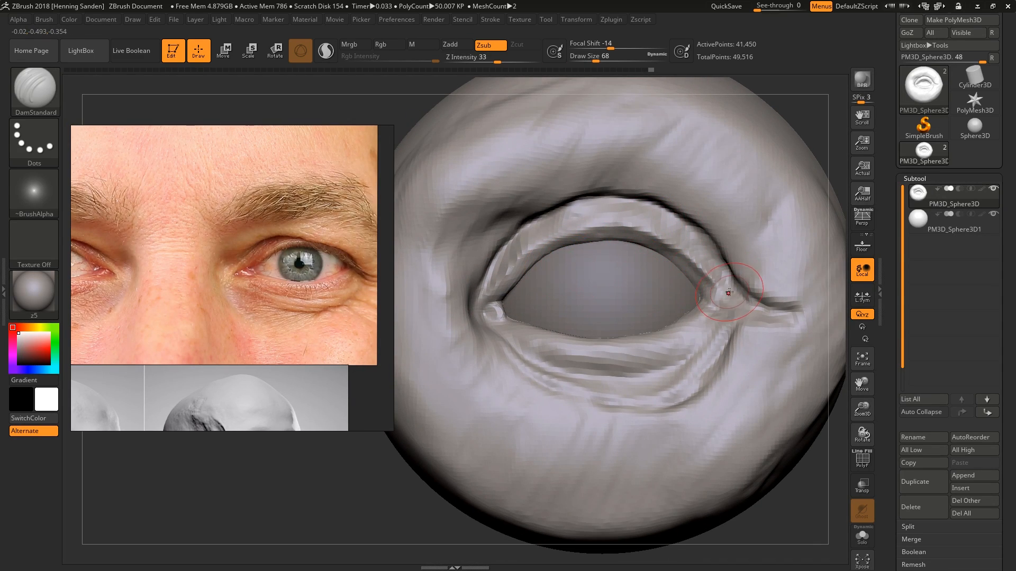
right_drag(729, 293, 688, 312)
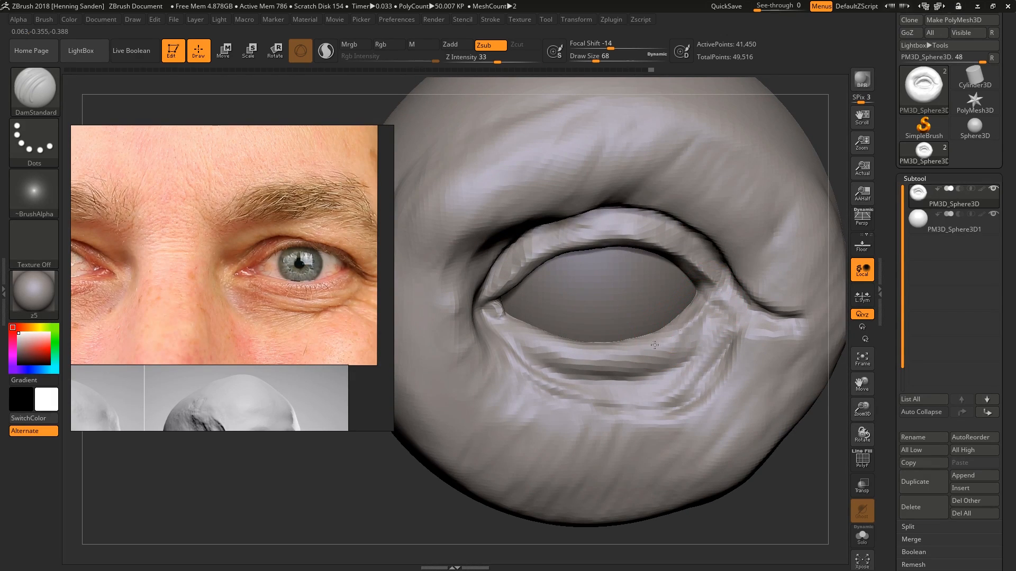
mouse_move(654, 345)
mouse_down()
mouse_move(616, 353)
mouse_move(518, 343)
mouse_up()
mouse_move(518, 343)
right_down()
mouse_move(530, 346)
mouse_move(519, 330)
right_up()
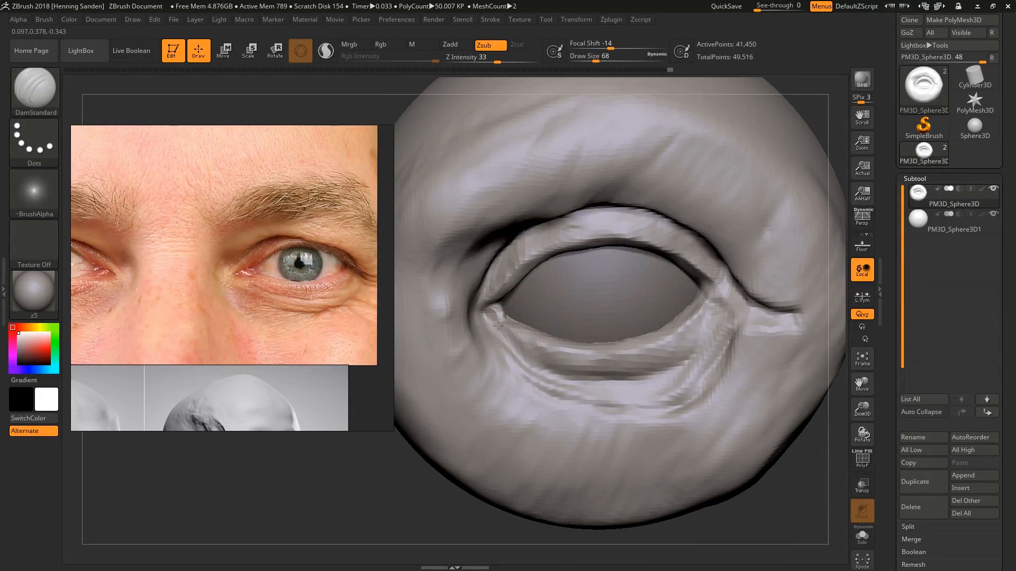
Step: Smooth the upper eyelid from the outer corner to the inner corner
right_drag(693, 342, 708, 262)
mouse_move(708, 263)
shift+mouse_down()
mouse_move(592, 212)
mouse_move(534, 296)
shift+mouse_up()
right_drag(665, 240, 662, 234)
key(b)
key(c)
key(b)
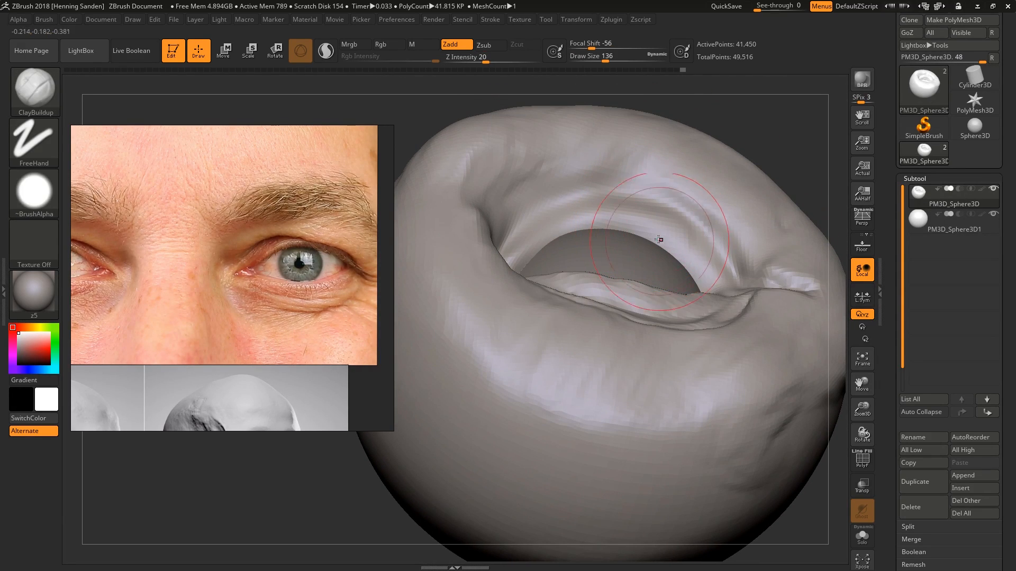
Step: Switch to the Move brush and enlarge the reference photo around the eye to compare the lid shape
key(b)
key(m)
key(v)
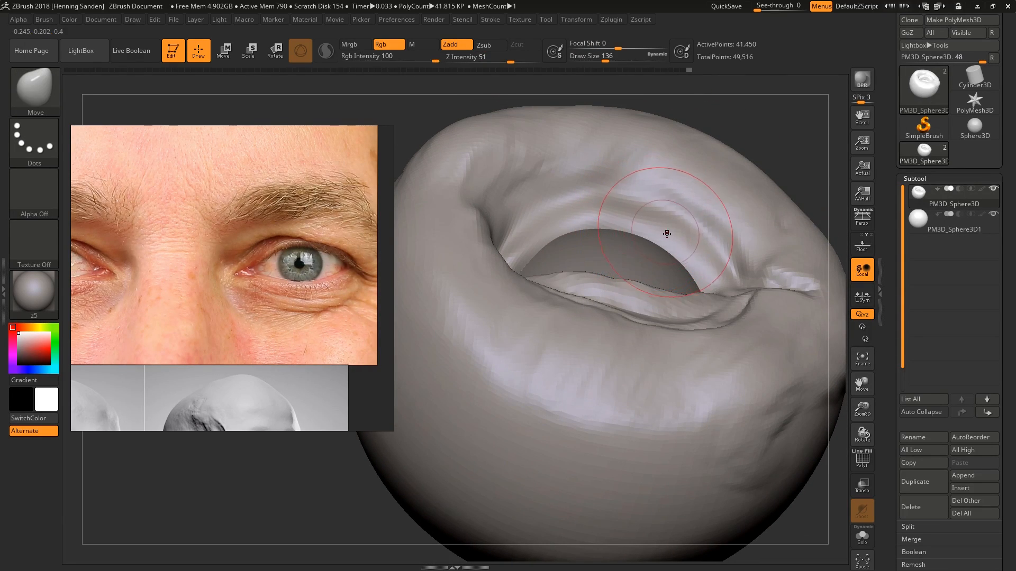
shift+right_drag(598, 213, 659, 243)
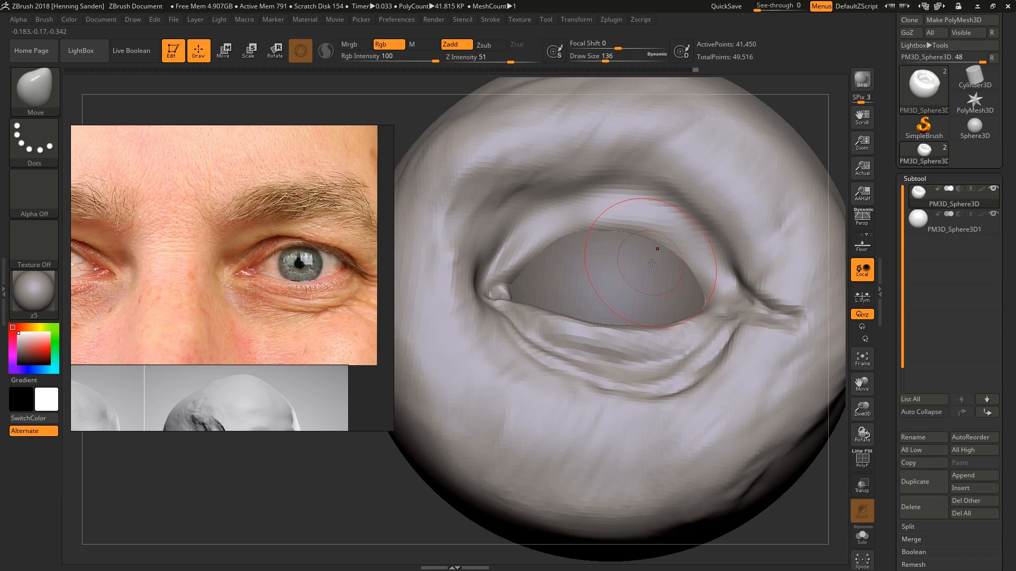
key(ctrl)
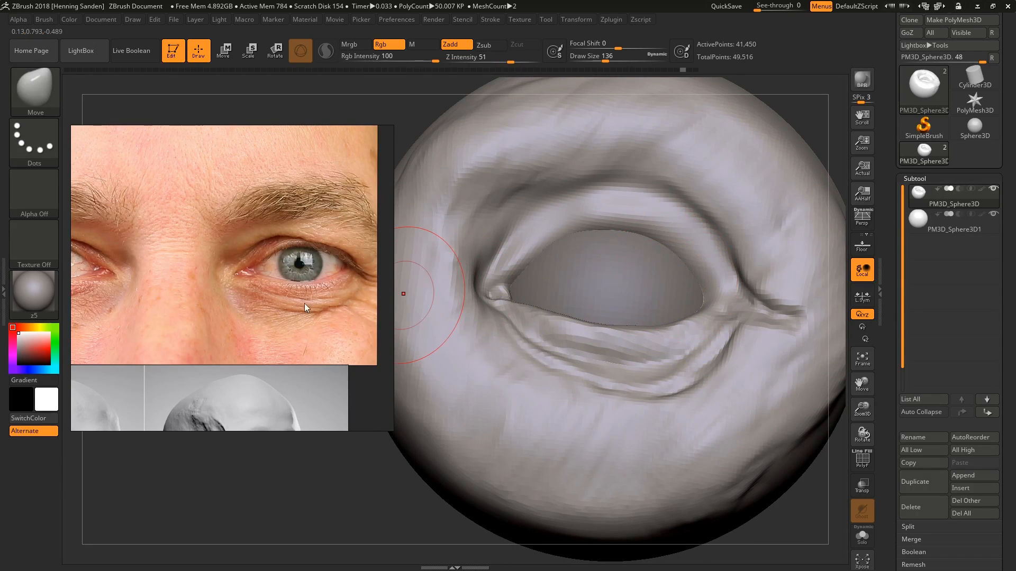
scroll(317, 288, up, 5)
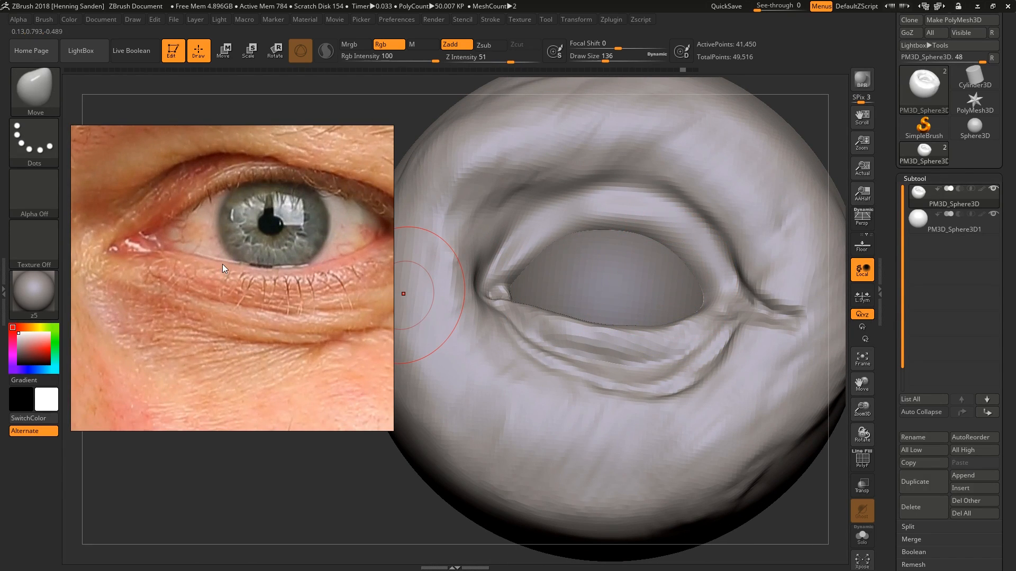
scroll(241, 265, down, 4)
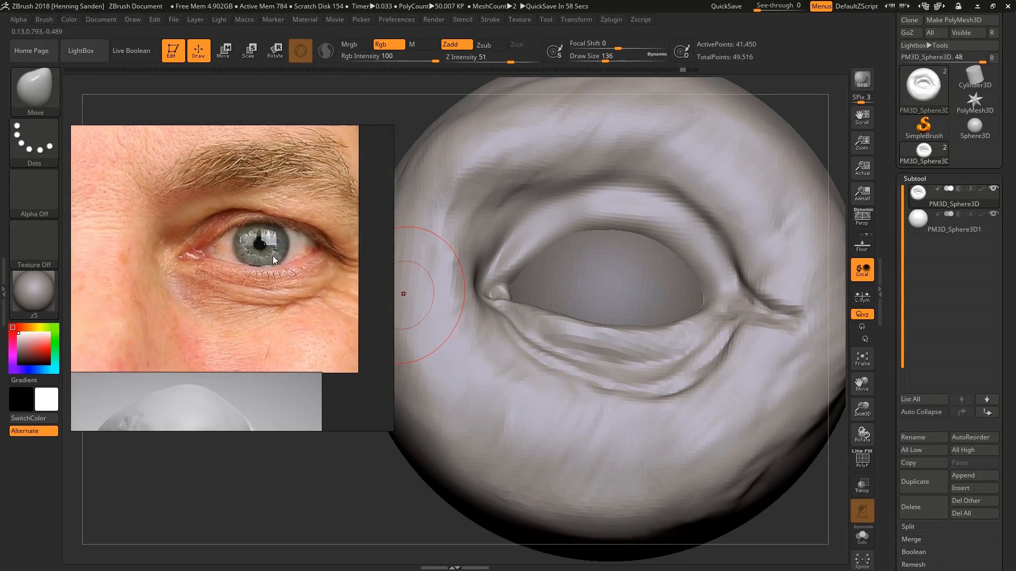
scroll(272, 256, up, 2)
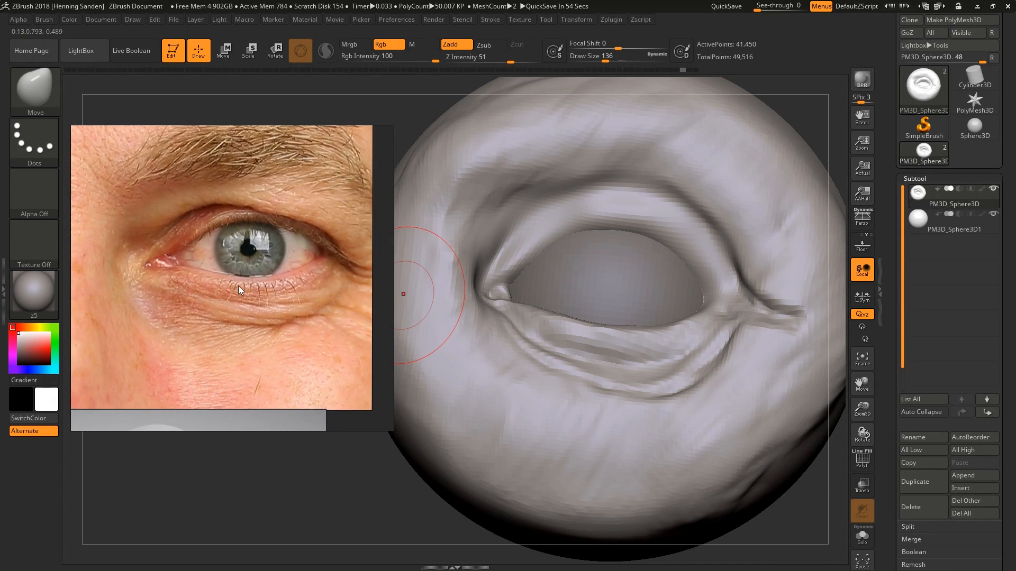
Step: Adjust the inner part of the upper eyelid and the inner eye corner with the Move brush at Draw Size 136
mouse_move(627, 276)
right_down()
mouse_move(553, 339)
mouse_move(560, 243)
right_up()
drag(559, 243, 555, 235)
right_drag(581, 224, 524, 309)
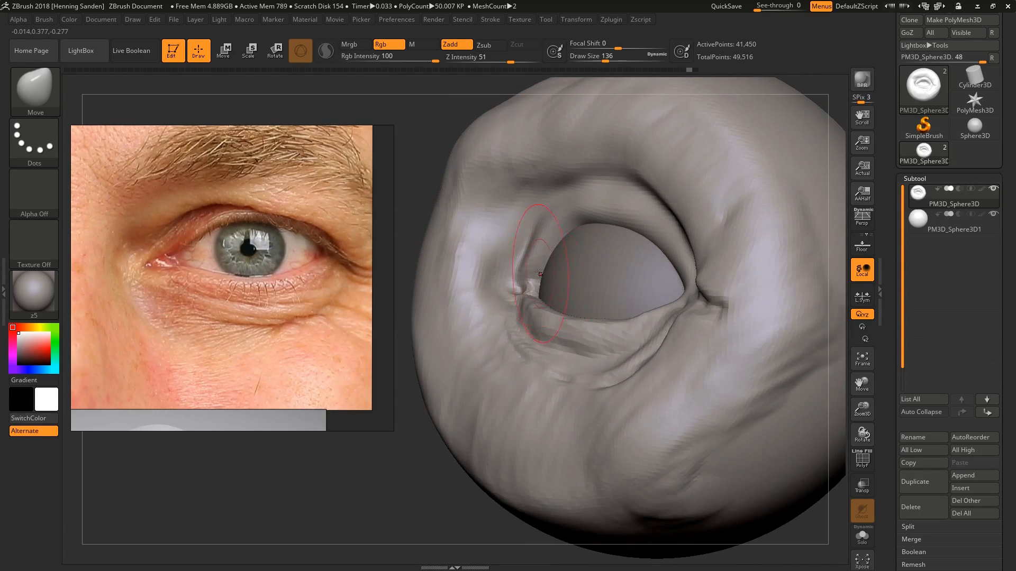
drag(521, 288, 527, 278)
mouse_move(532, 270)
right_down()
mouse_move(552, 286)
mouse_move(545, 264)
mouse_move(561, 249)
right_up()
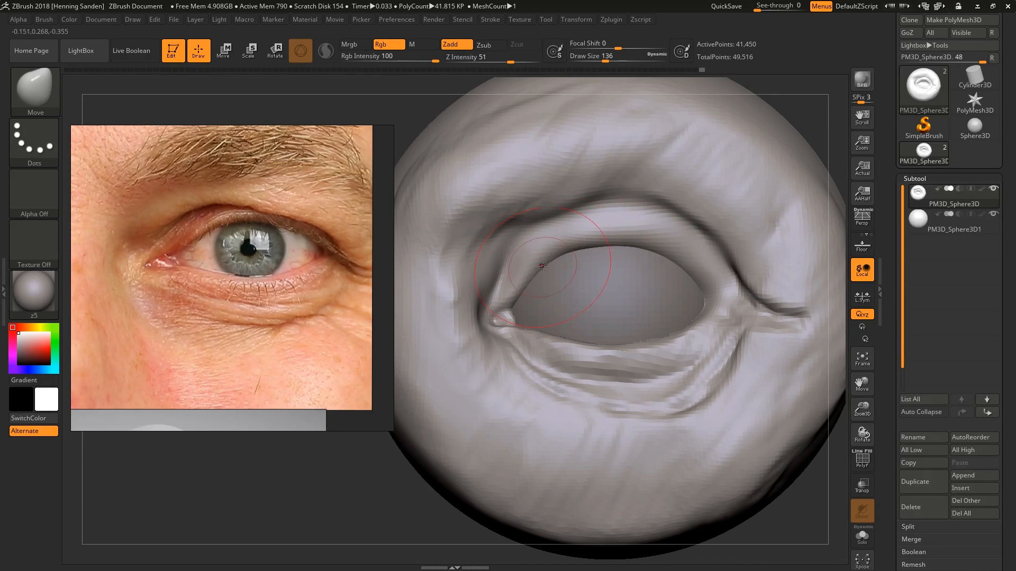
Step: Refine the shape of the outer eye corner with the Move brush at Draw Size 87
ctrl+right_drag(675, 284, 675, 268)
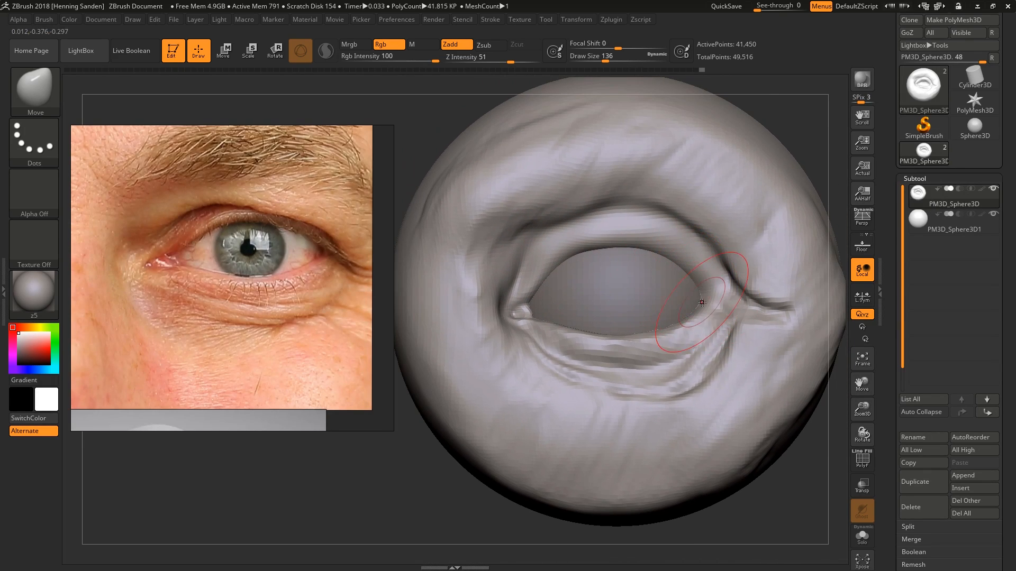
drag(709, 297, 708, 292)
key([)
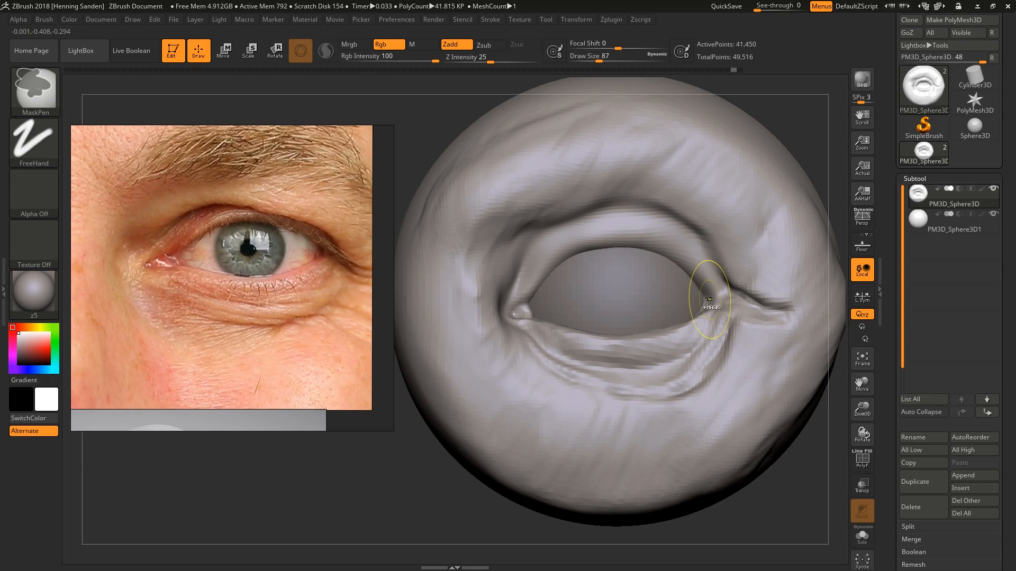
key(ctrl+z)
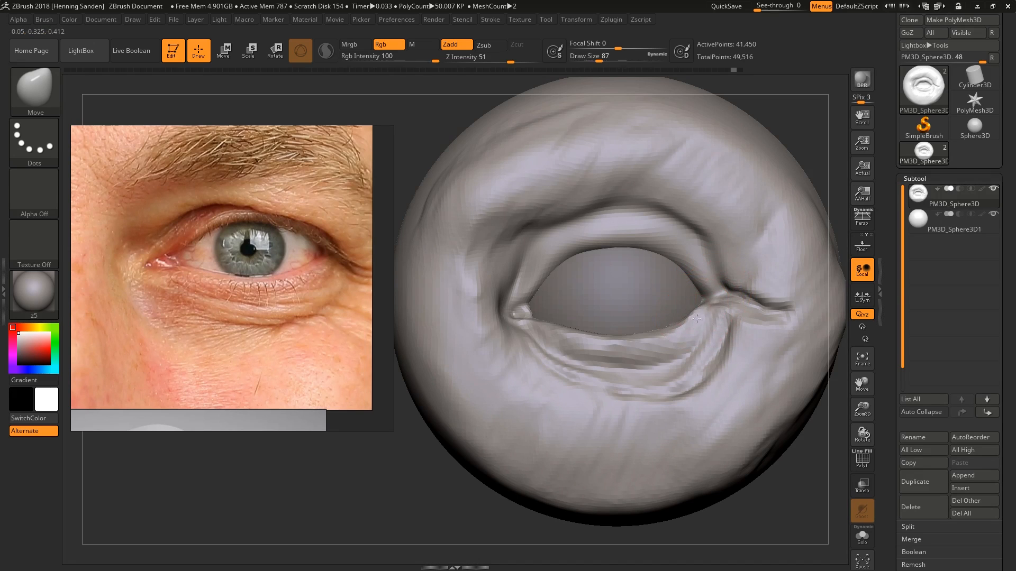
key(ctrl+shift+z)
Step: Reshape the upper and lower eyelids around the eyeball from several angles with the Move brush at Draw Size 177
mouse_move(665, 279)
right_down()
mouse_move(603, 253)
mouse_move(552, 278)
right_up()
key(s)
drag(550, 278, 559, 275)
right_drag(558, 275, 587, 251)
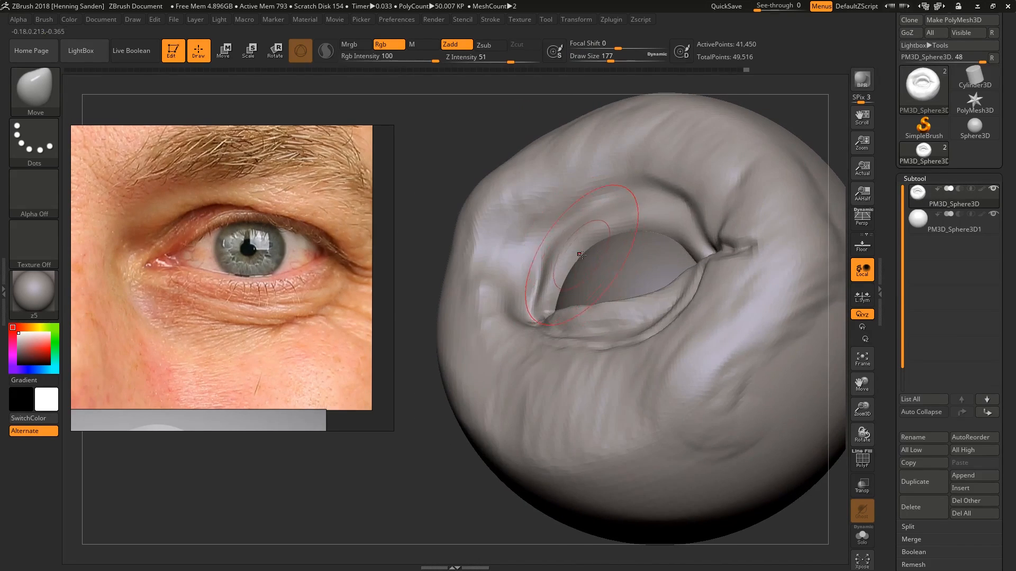
drag(574, 249, 567, 253)
drag(614, 225, 611, 218)
mouse_move(611, 218)
right_down()
mouse_move(640, 243)
mouse_move(691, 331)
right_up()
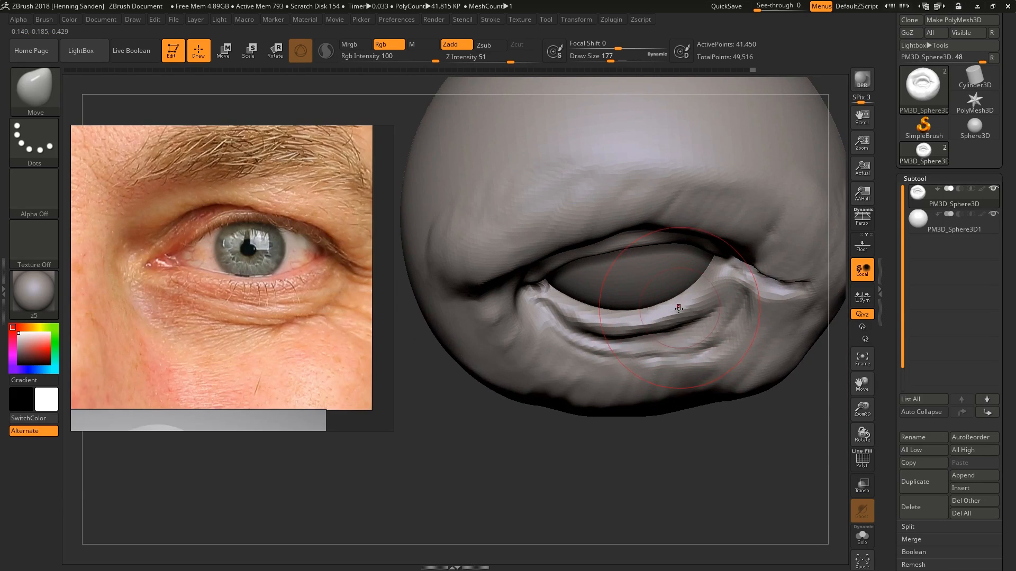
drag(679, 318, 618, 318)
right_drag(656, 336, 667, 296)
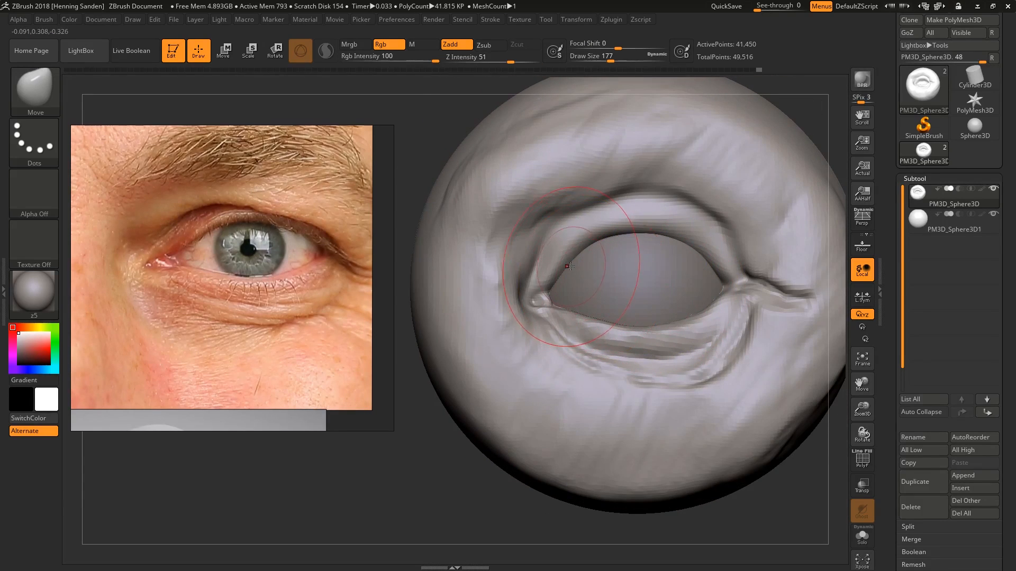
Step: Accentuate the upper eyelid's rim with the Standard brush at Draw Size 44 and smooth the outer eye corner
key(b)
key(s)
key(t)
key(s)
drag(568, 268, 547, 270)
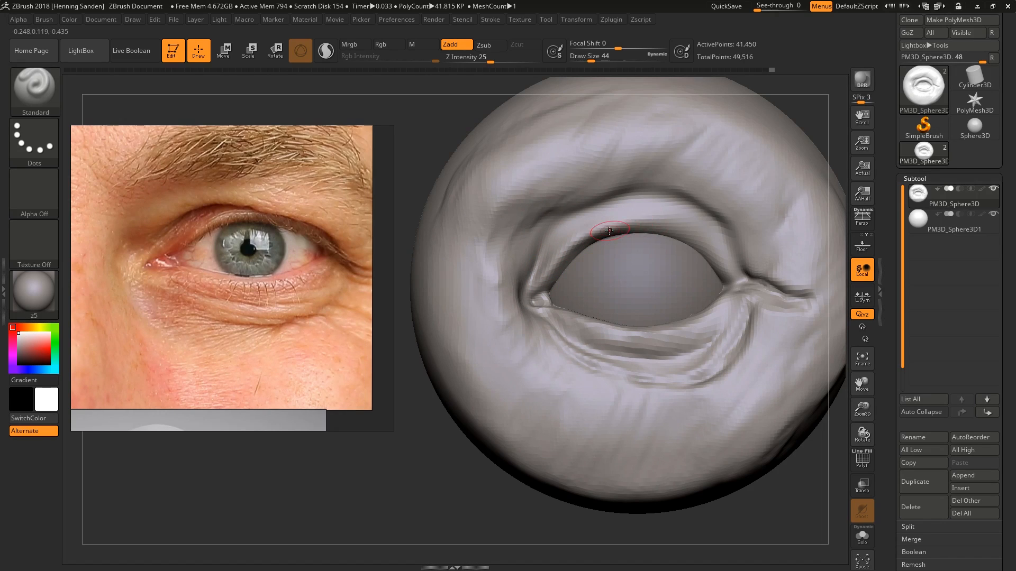
drag(610, 231, 703, 244)
mouse_move(720, 283)
ctrl+right_down()
mouse_move(664, 241)
mouse_move(700, 280)
ctrl+right_up()
mouse_move(739, 285)
shift+mouse_down()
mouse_move(754, 297)
mouse_move(707, 282)
mouse_move(736, 296)
mouse_move(758, 288)
shift+mouse_up()
Step: Build up the skin fold from the outer eye corner over the upper eyelid with ClayBuildup at Draw Size 77
key(b)
key(c)
key(b)
key(s)
drag(745, 282, 639, 205)
key(s)
right_drag(640, 206, 650, 248)
drag(690, 299, 695, 314)
right_drag(695, 314, 688, 254)
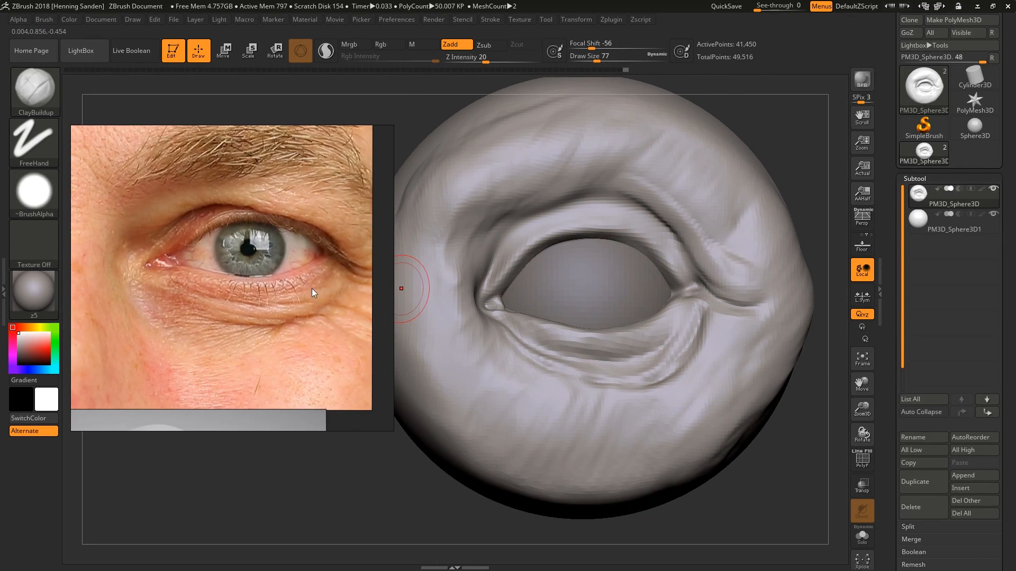
Step: Add volume to the fold above the outer eye corner with ClayBuildup, using Draw Size 62 for the part nearer the lid crease
middle_drag(324, 286, 279, 286)
scroll(280, 286, down, 1)
right_drag(677, 261, 681, 258)
drag(698, 237, 720, 272)
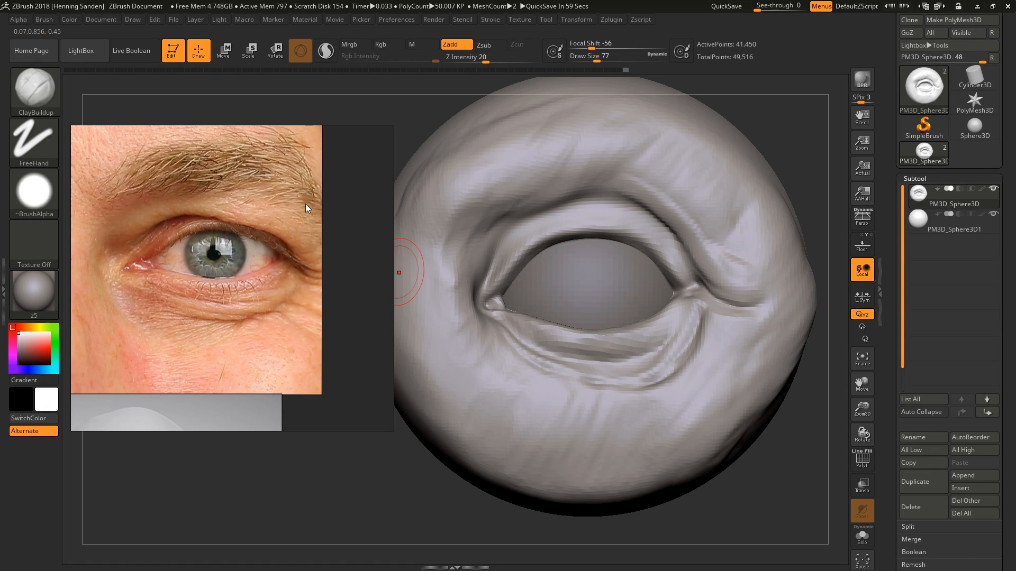
right_drag(674, 253, 679, 241)
key(s)
drag(661, 245, 659, 245)
drag(656, 212, 665, 222)
right_drag(665, 222, 669, 234)
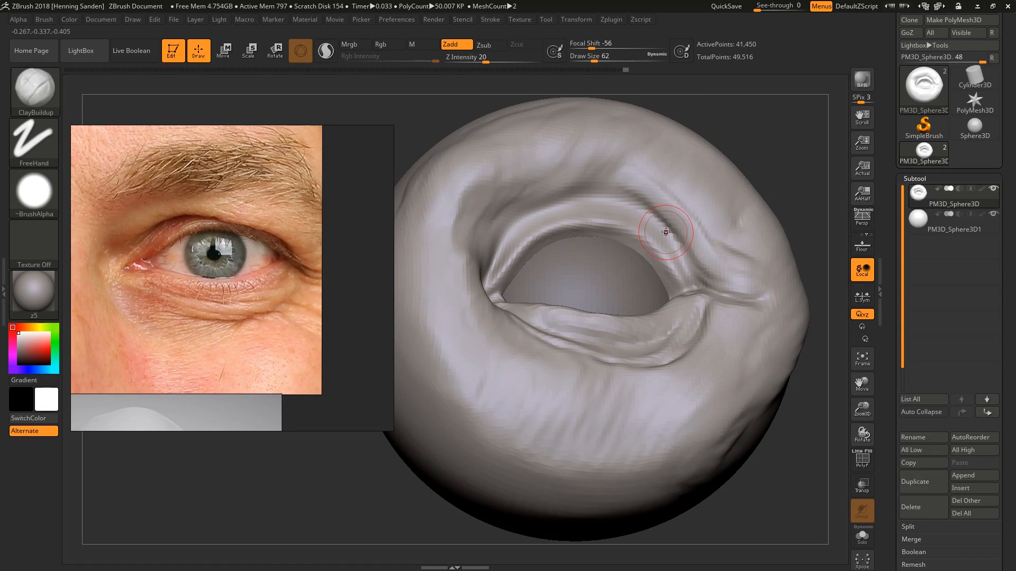
Step: Deepen the crease between the upper eyelid and the fold above it with DamStandard at Draw Size 68
key(b)
key(d)
key(s)
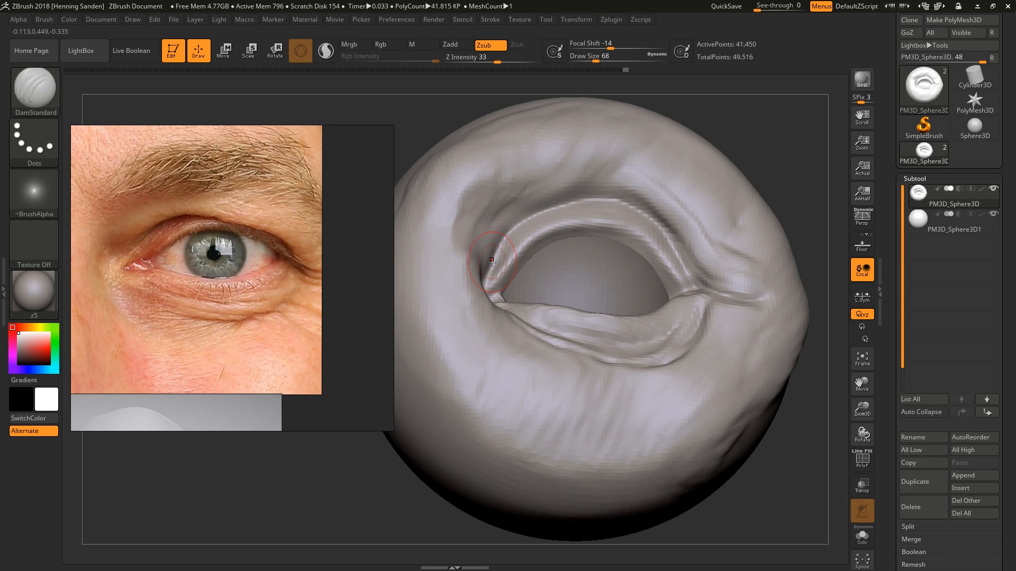
right_drag(656, 214, 666, 238)
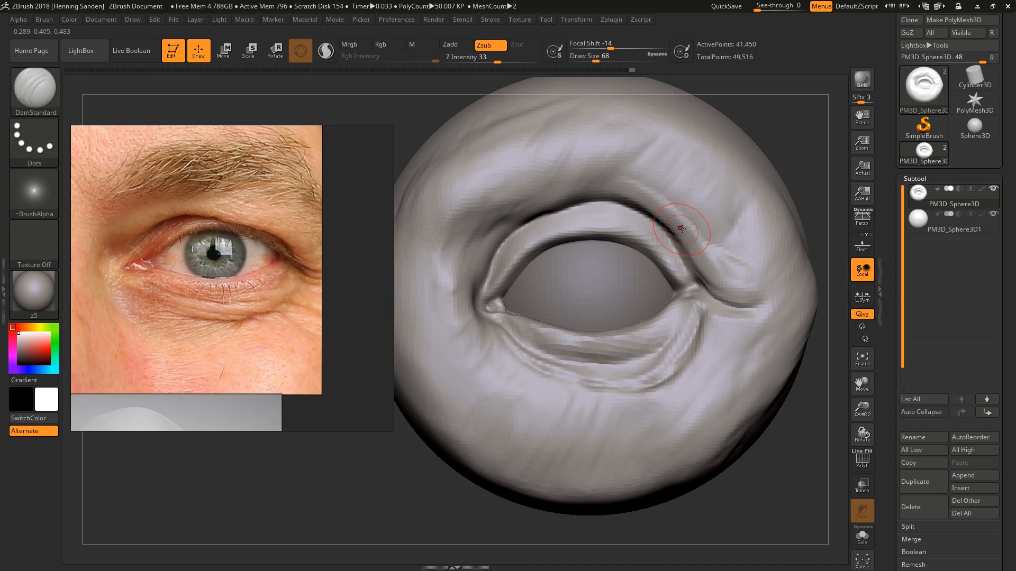
key(s)
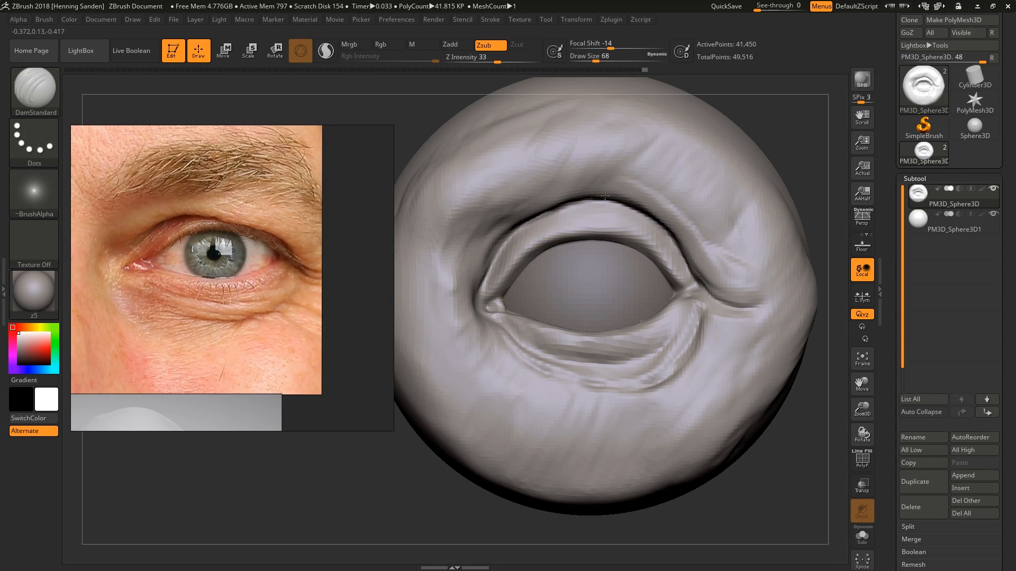
drag(605, 196, 650, 217)
mouse_move(691, 290)
right_down()
mouse_move(687, 219)
mouse_move(701, 251)
right_up()
key(bracketleft)
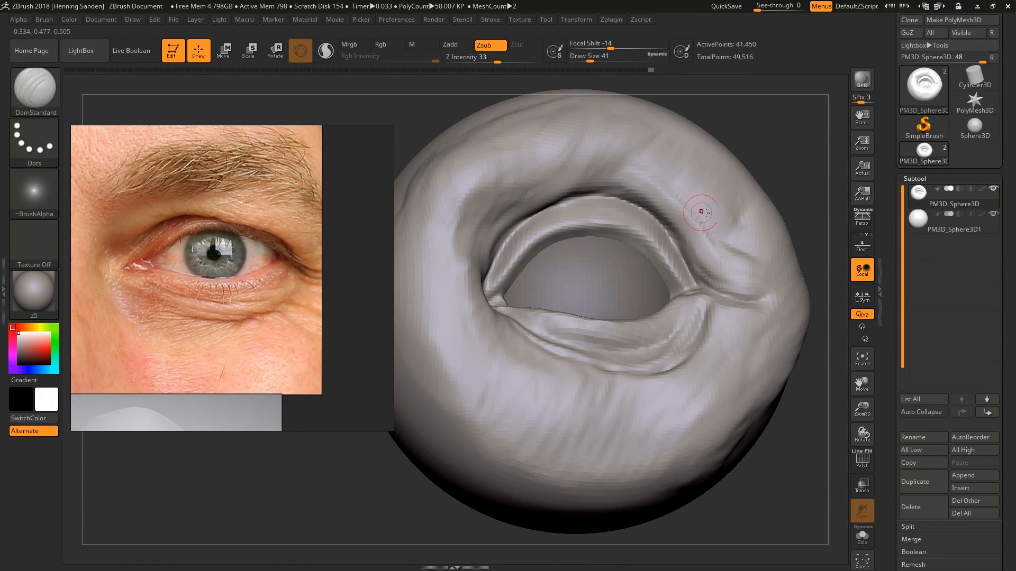
Step: Mask the fold above the upper eyelid at Draw Size 80, invert the mask and blur its edge
right_drag(701, 212, 722, 251)
mouse_move(729, 269)
ctrl+mouse_down()
mouse_move(746, 286)
mouse_move(693, 227)
mouse_move(619, 175)
mouse_move(544, 188)
mouse_move(682, 185)
mouse_move(759, 273)
mouse_move(743, 231)
ctrl+mouse_up()
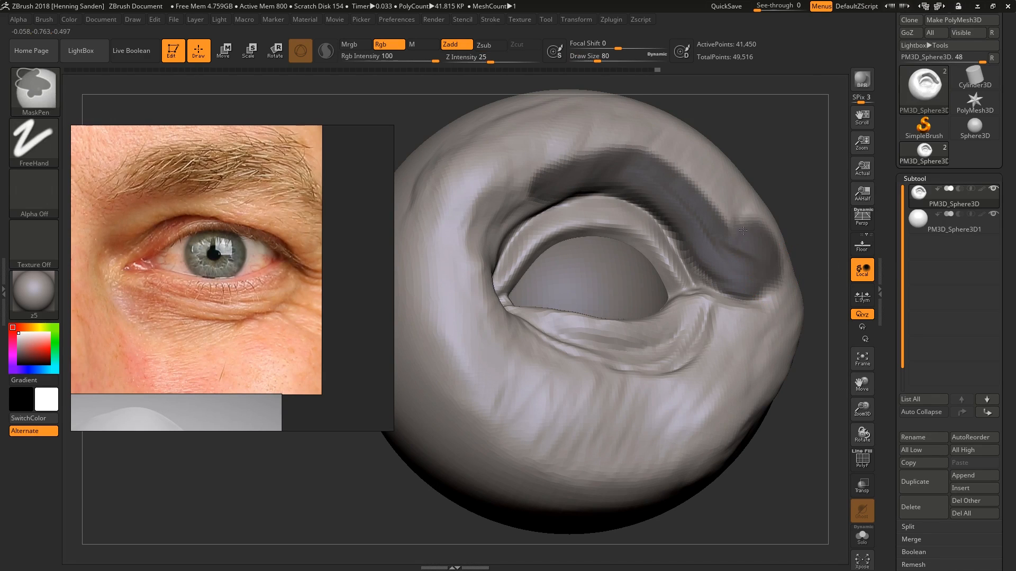
ctrl+click(792, 168)
ctrl+click(732, 310)
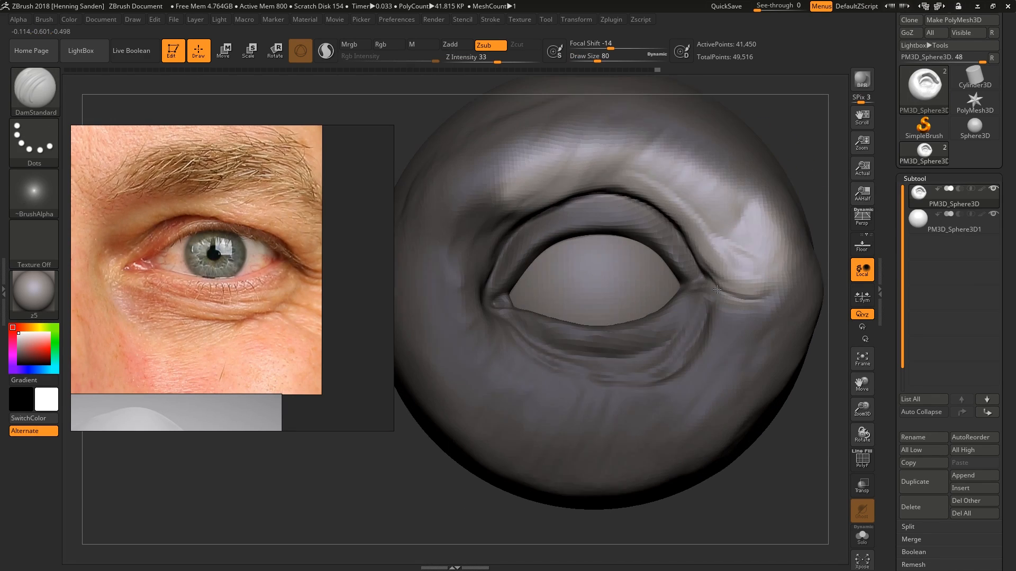
key(b)
key(c)
key(b)
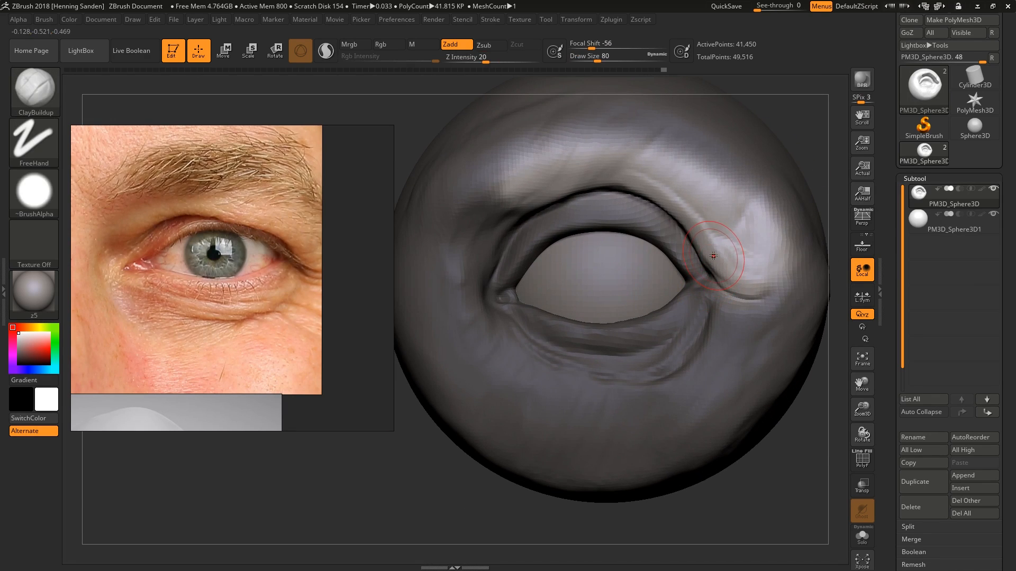
Step: Try to pull the unmasked fold down over the upper eyelid with the Move brush at Draw Size 202
right_drag(721, 241, 704, 249)
key(b)
key(m)
key(v)
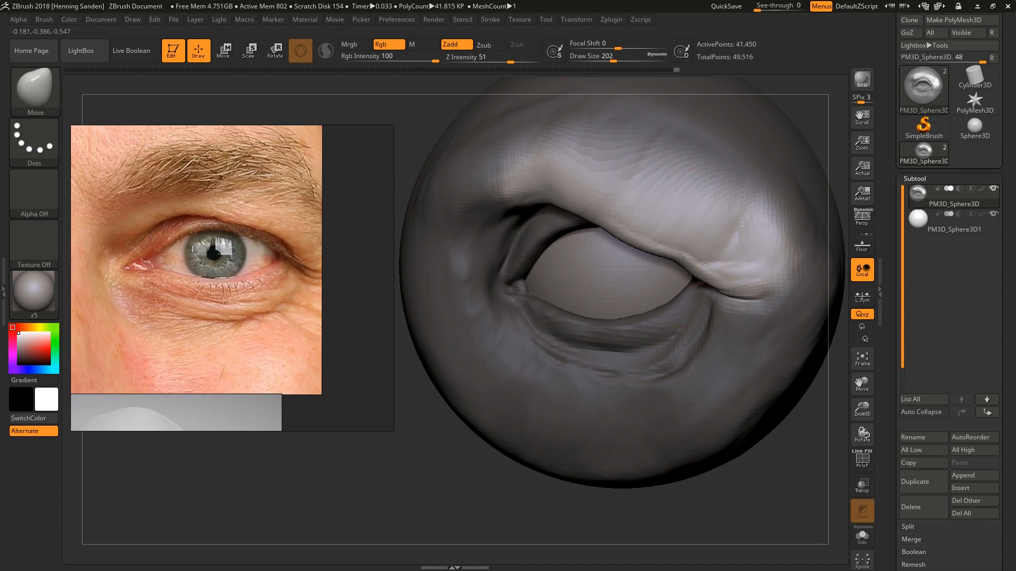
drag(633, 229, 694, 265)
drag(546, 182, 581, 217)
drag(691, 297, 693, 306)
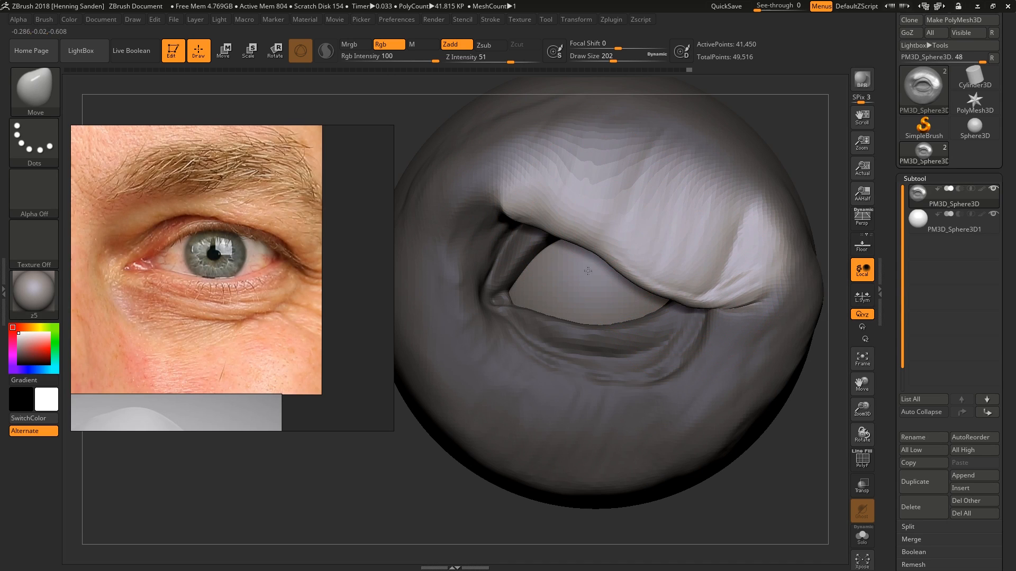
drag(571, 236, 572, 265)
Step: Undo the last four Move strokes on the fold above the upper eyelid
key(ctrl+z)
key(ctrl+z)
key(ctrl+z)
key(ctrl+z)
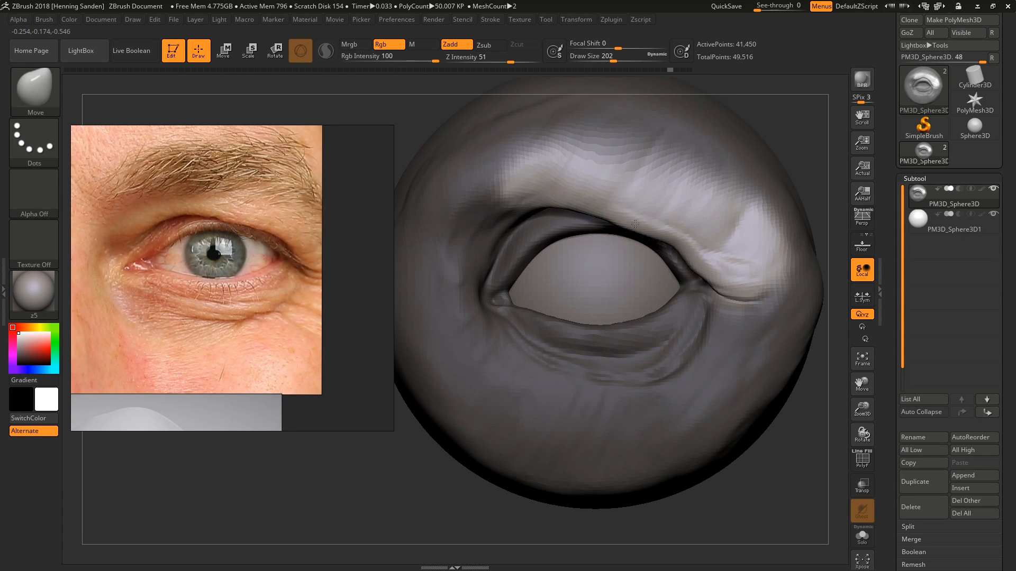
Step: Shape the fold's lower edge over the upper eyelid with Move at Draw Sizes 177 and 124, and clear the mask
mouse_move(629, 208)
right_down()
mouse_move(599, 177)
mouse_move(625, 217)
mouse_move(641, 203)
right_up()
key([)
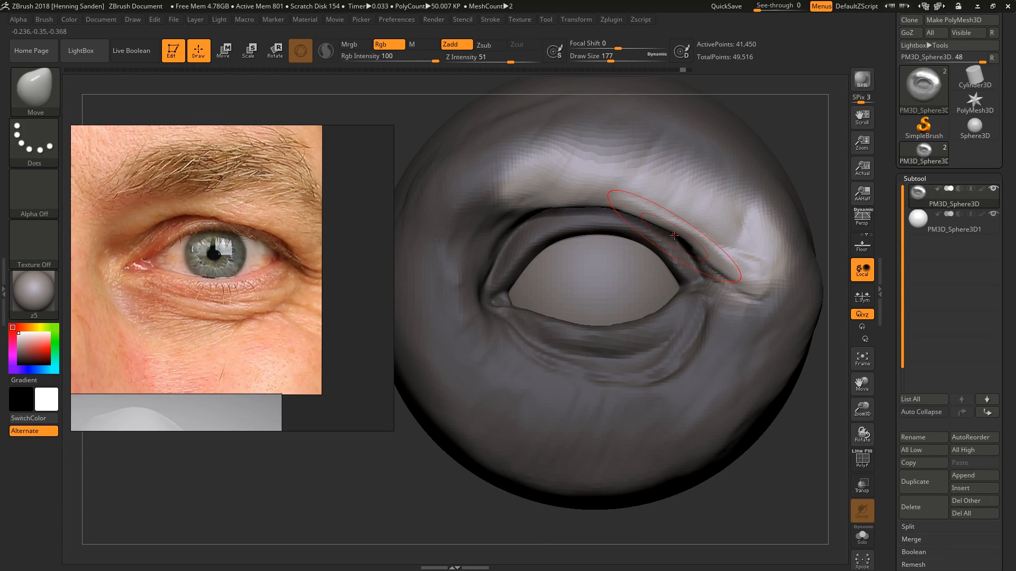
key(s)
drag(613, 225, 606, 226)
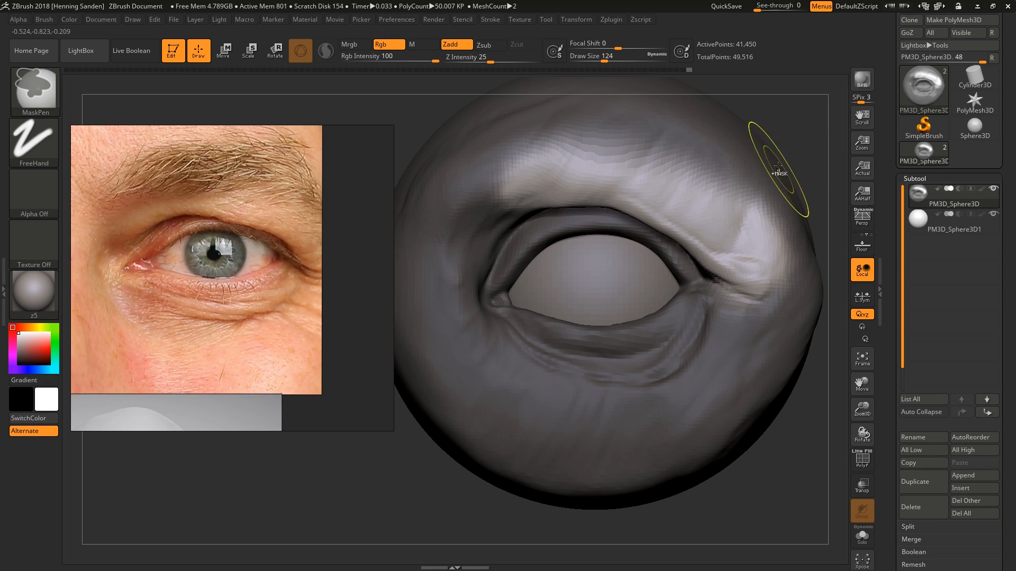
ctrl+drag(809, 135, 797, 152)
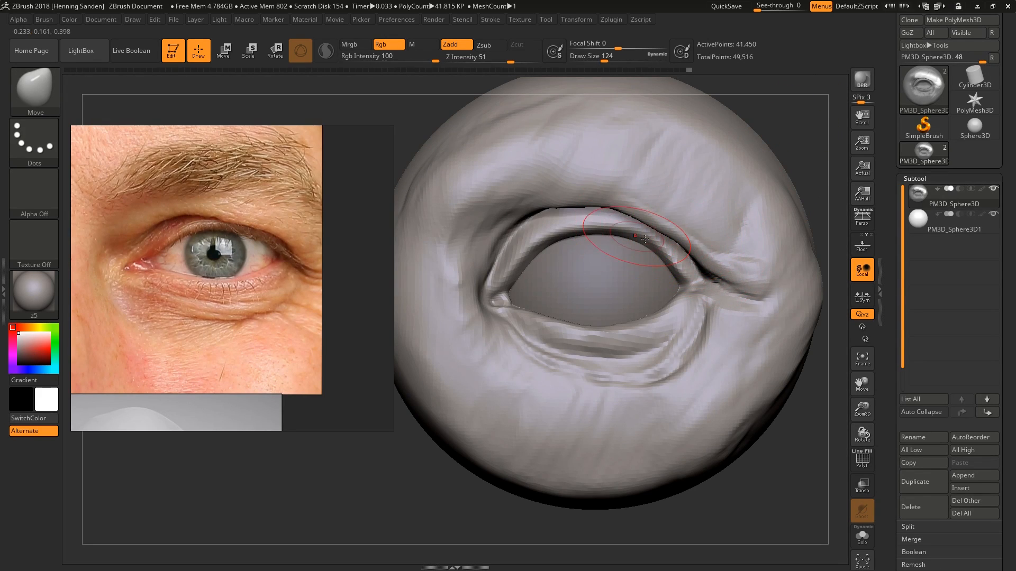
Step: Build up the fold above the upper eyelid, from its outer end to the middle, with ClayBuildup at Draw Size 87
mouse_move(646, 239)
right_down()
mouse_move(722, 238)
mouse_move(736, 249)
right_up()
key(b)
key(c)
key(b)
key(bracketleft)
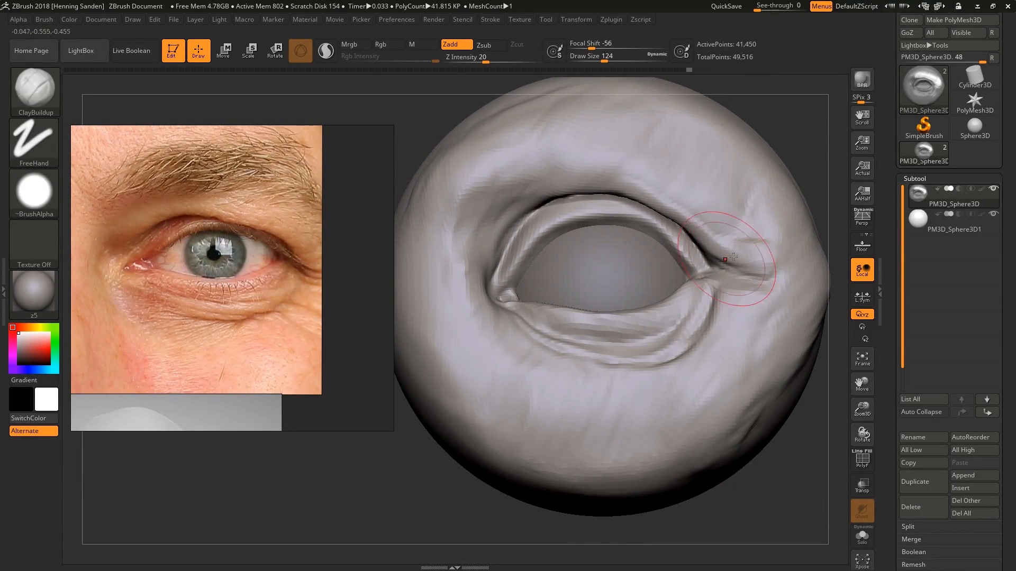
drag(738, 222, 753, 233)
right_drag(753, 233, 766, 241)
drag(757, 254, 708, 245)
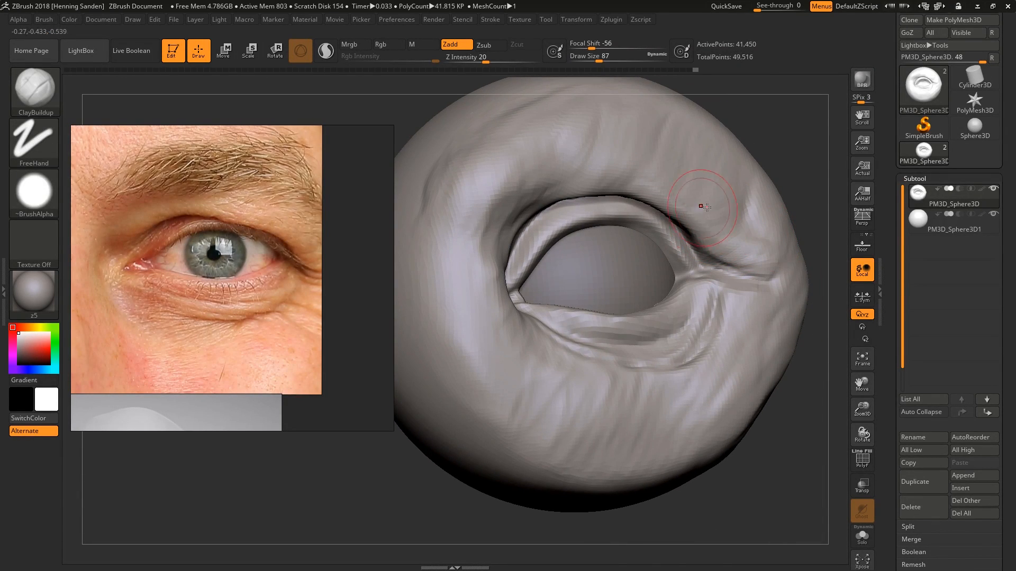
right_drag(706, 207, 733, 241)
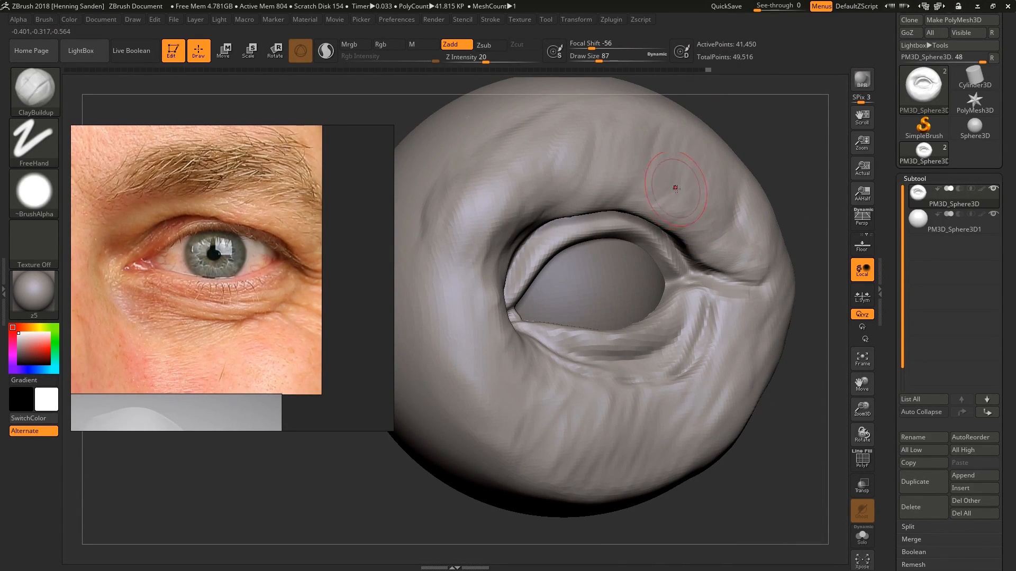
drag(613, 205, 603, 192)
Step: Add volume around the inner side of the eye socket and along the brow with ClayBuildup at Draw Sizes 87 to 149
shift+right_drag(609, 195, 584, 214)
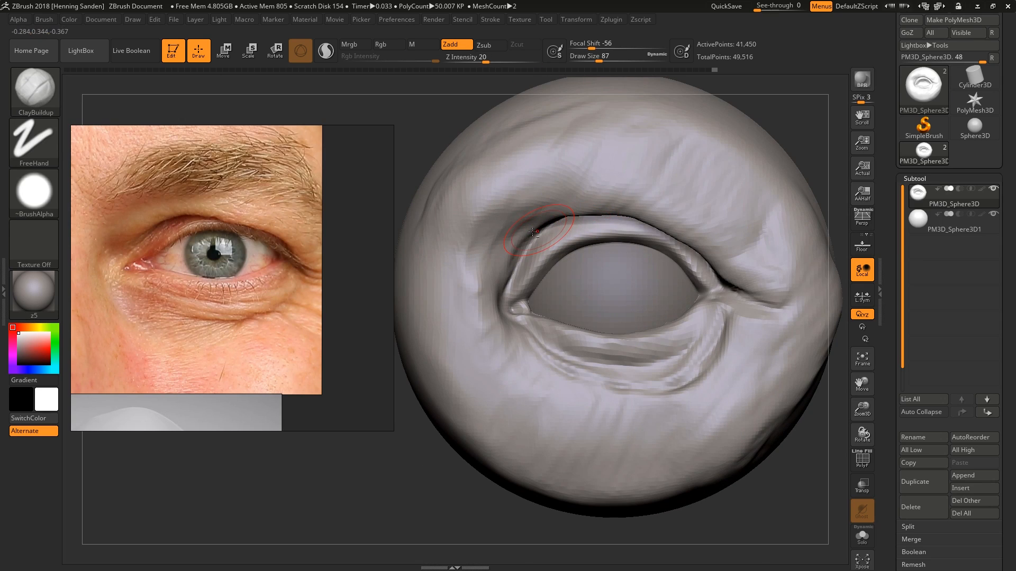
mouse_move(509, 233)
mouse_down()
mouse_move(498, 237)
mouse_move(501, 275)
mouse_move(487, 264)
mouse_move(468, 291)
mouse_move(481, 314)
mouse_up()
key(bracketright)
right_drag(502, 307, 491, 324)
mouse_move(478, 286)
mouse_down()
mouse_move(480, 329)
mouse_move(479, 275)
mouse_move(495, 339)
mouse_move(463, 333)
mouse_move(469, 347)
mouse_move(465, 260)
mouse_up()
right_drag(486, 254, 496, 225)
drag(704, 156, 544, 202)
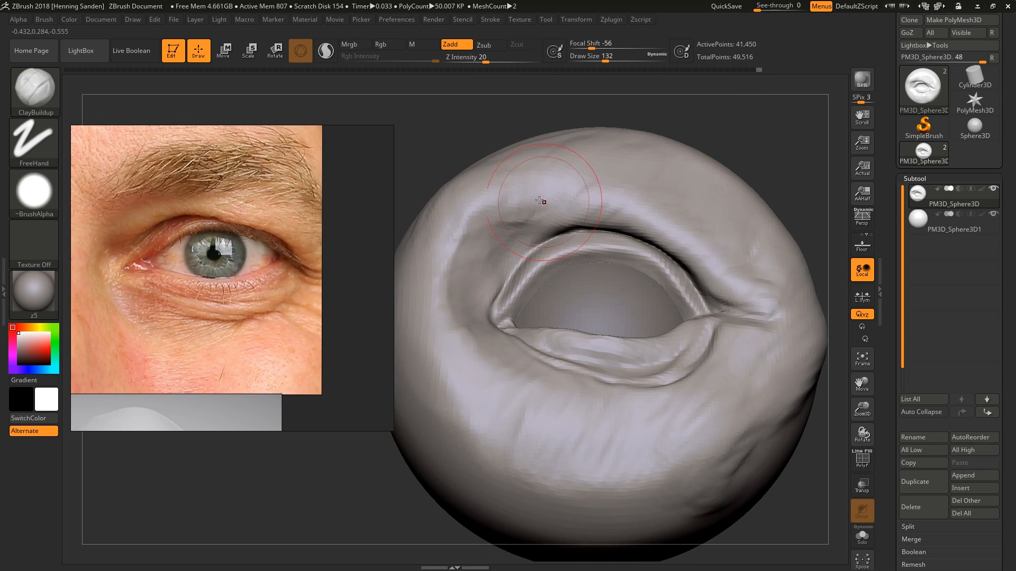
right_drag(544, 201, 531, 207)
key(])
mouse_move(522, 185)
mouse_down()
mouse_move(476, 203)
mouse_move(449, 237)
mouse_move(495, 222)
mouse_up()
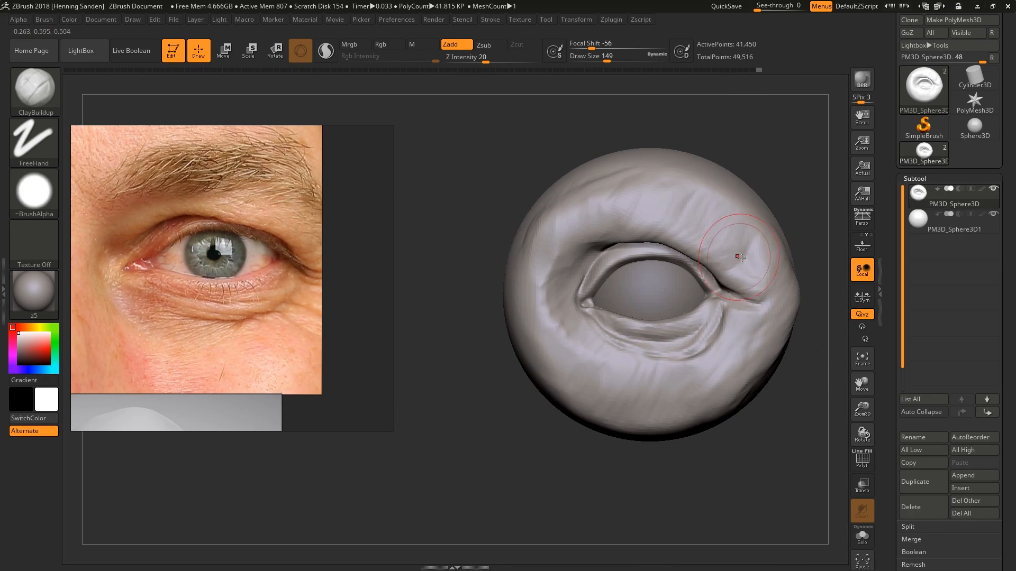
Step: Build up the outer half of the brow ridge with ClayBuildup at Draw Size 149
mouse_move(741, 253)
right_down()
mouse_move(716, 265)
mouse_move(769, 244)
right_up()
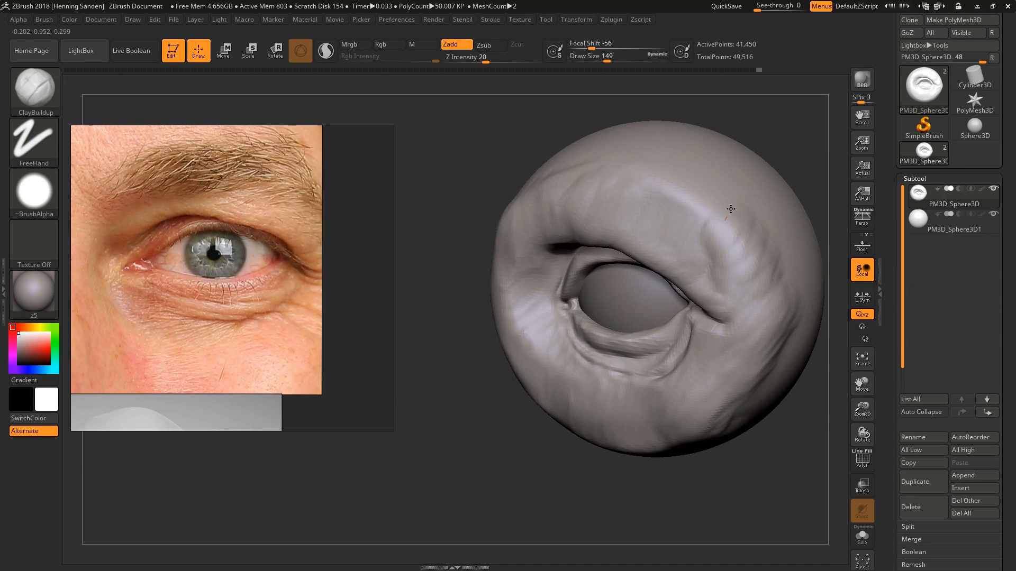
drag(691, 184, 614, 159)
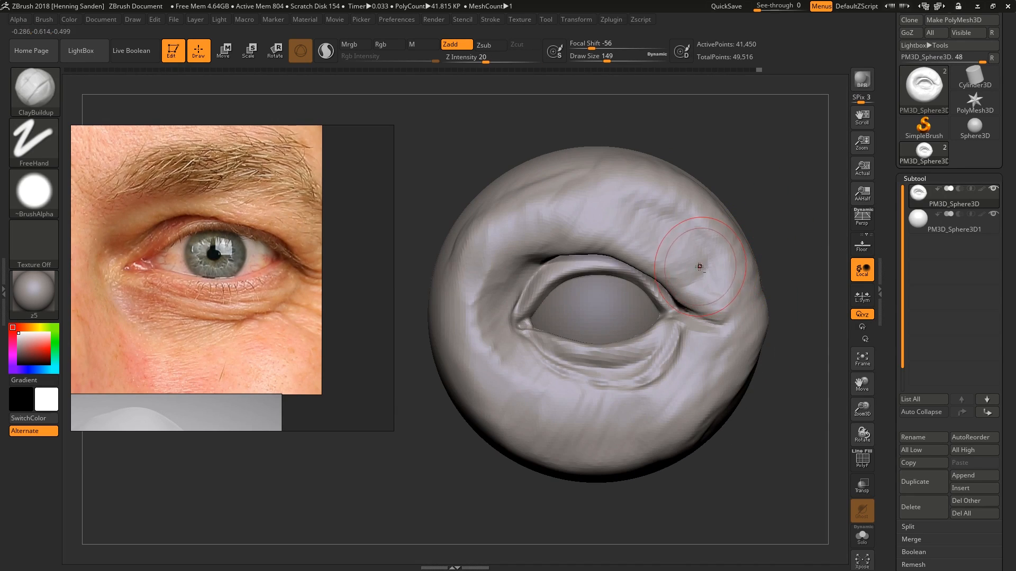
alt+right_drag(699, 267, 685, 281)
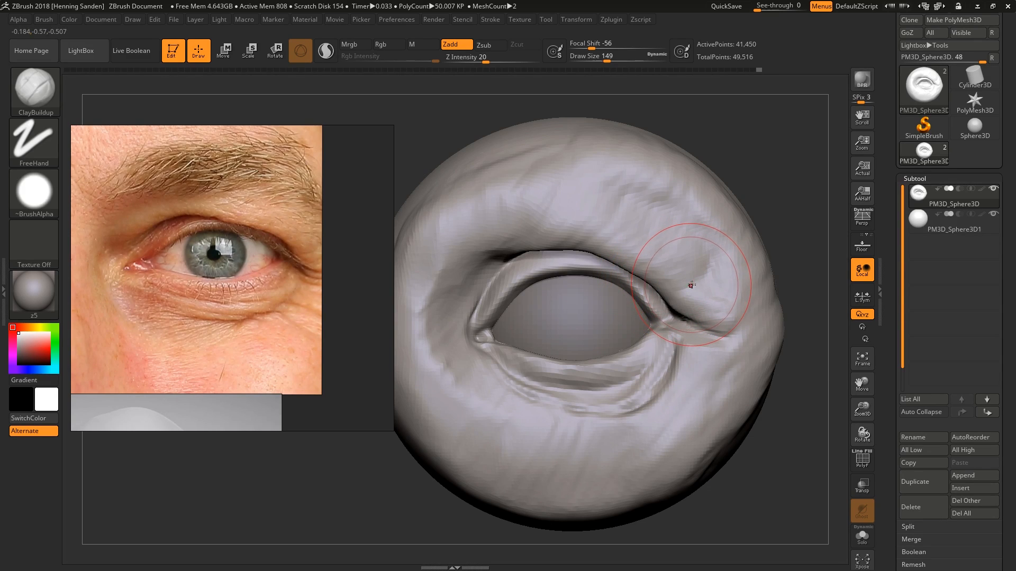
alt+right_drag(690, 285, 709, 312)
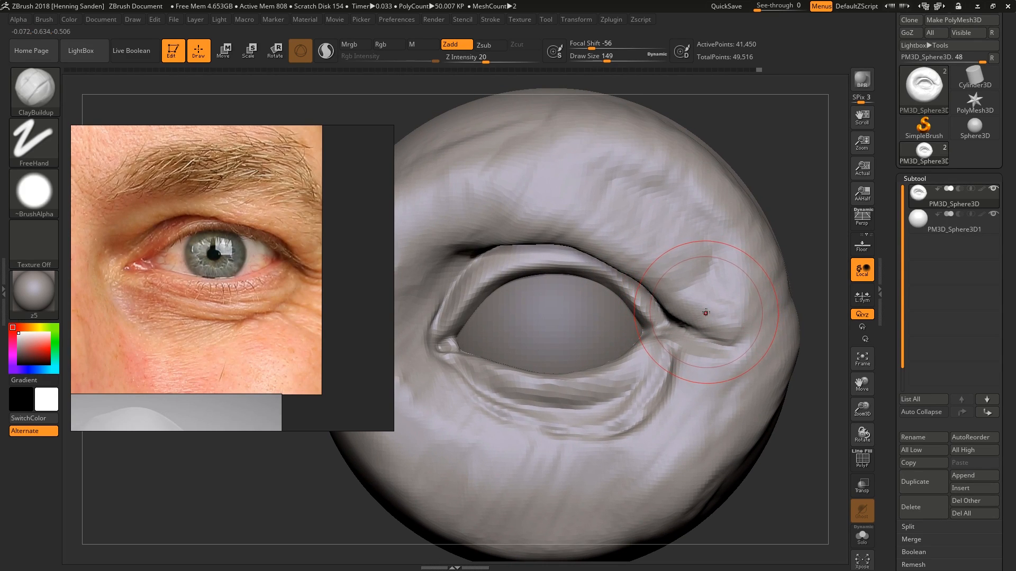
Step: Fill out the fold's outer end above the outer eye corner with ClayBuildup, reducing the Draw Size to 83
ctrl+right_drag(707, 306, 677, 296)
key(bracketleft)
drag(701, 312, 692, 296)
mouse_move(699, 307)
right_down()
mouse_move(671, 312)
mouse_move(703, 292)
mouse_move(663, 284)
mouse_move(680, 249)
mouse_move(688, 288)
right_up()
key(bracketright)
key(bracketleft)
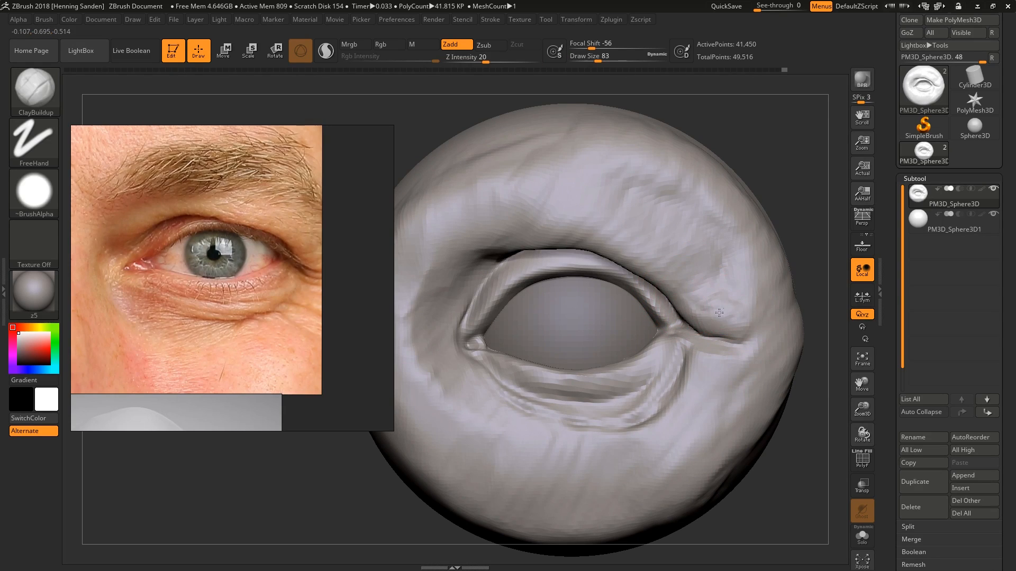
key(b)
key(m)
key(v)
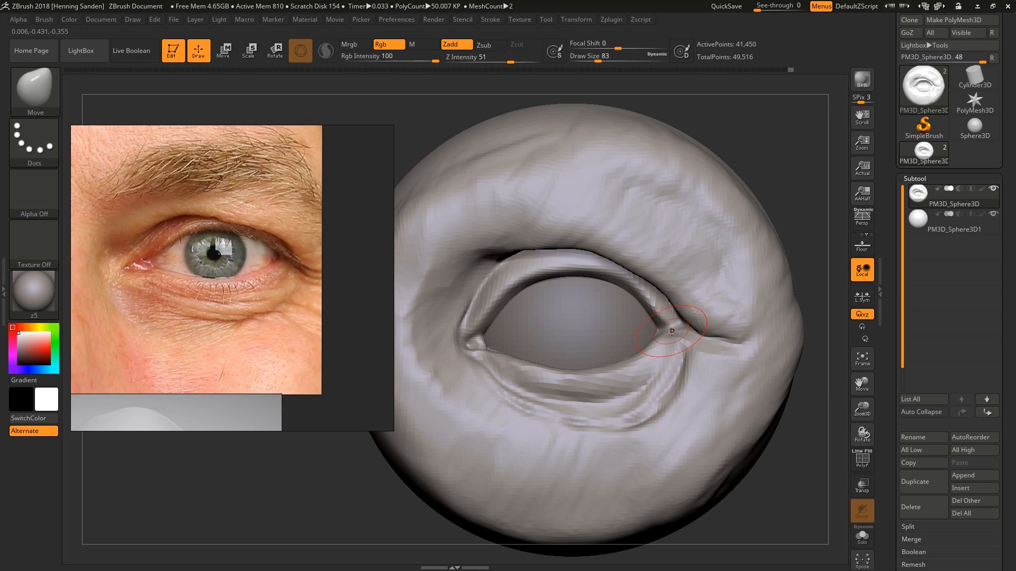
mouse_move(675, 331)
right_down()
mouse_move(630, 249)
mouse_move(576, 202)
mouse_move(407, 225)
right_up()
Step: Rough in the eyebrow's ridge along the brow, following the reference photo, with ClayBuildup at Draw Size 56
key(b)
key(c)
key(b)
key(bracketleft)
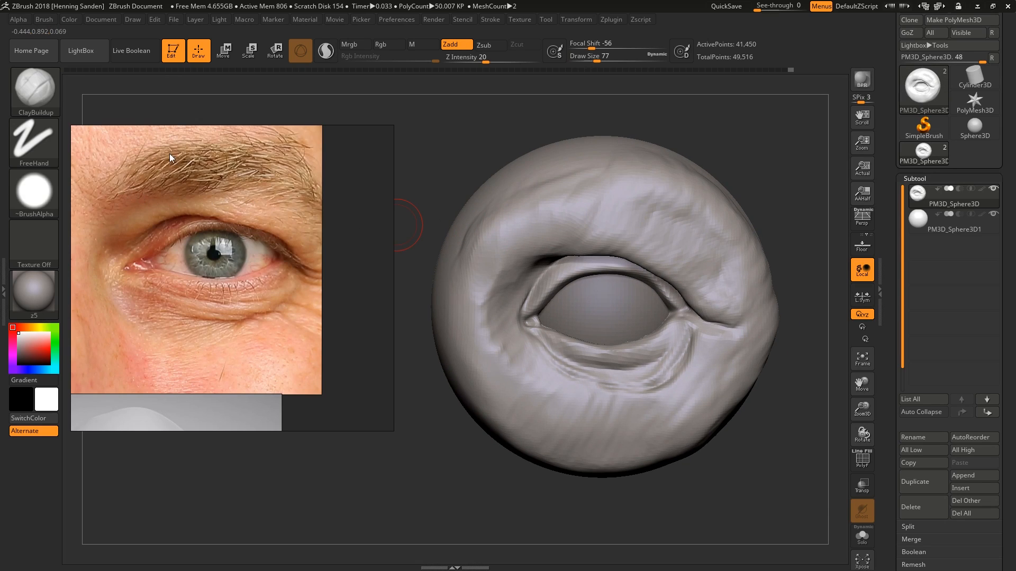
right_drag(550, 199, 528, 220)
key(bracketright)
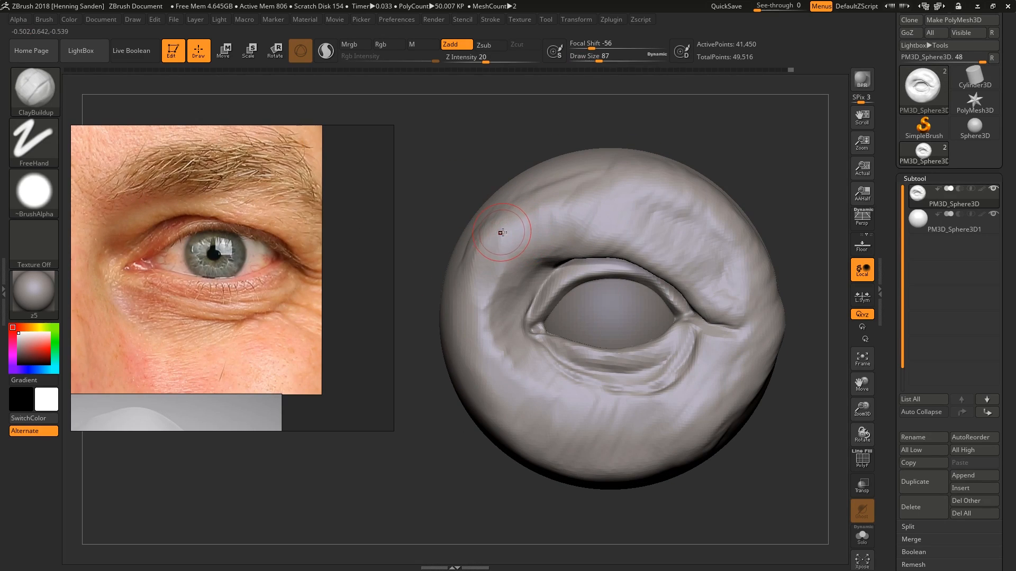
key(bracketleft)
key(bracketleft)
key(bracketleft)
mouse_move(519, 218)
mouse_down()
mouse_move(487, 226)
mouse_move(511, 232)
mouse_move(529, 214)
mouse_move(623, 188)
mouse_move(677, 204)
mouse_up()
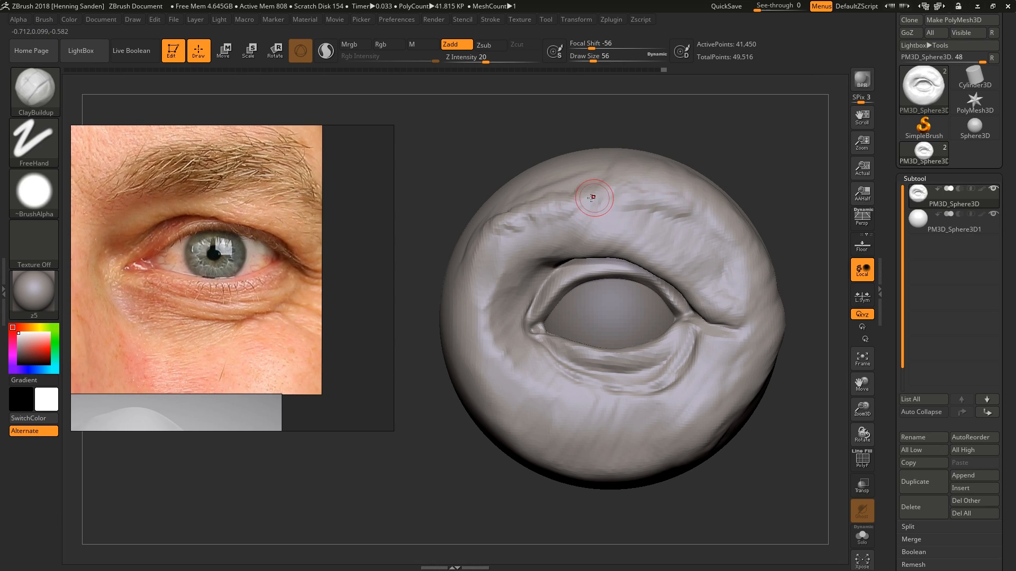
right_drag(598, 201, 591, 202)
Step: Shape the hollow between the inner eyebrow and the inner end of the upper eyelid with ClayBuildup at Draw Size 124
right_drag(484, 248, 523, 253)
key(s)
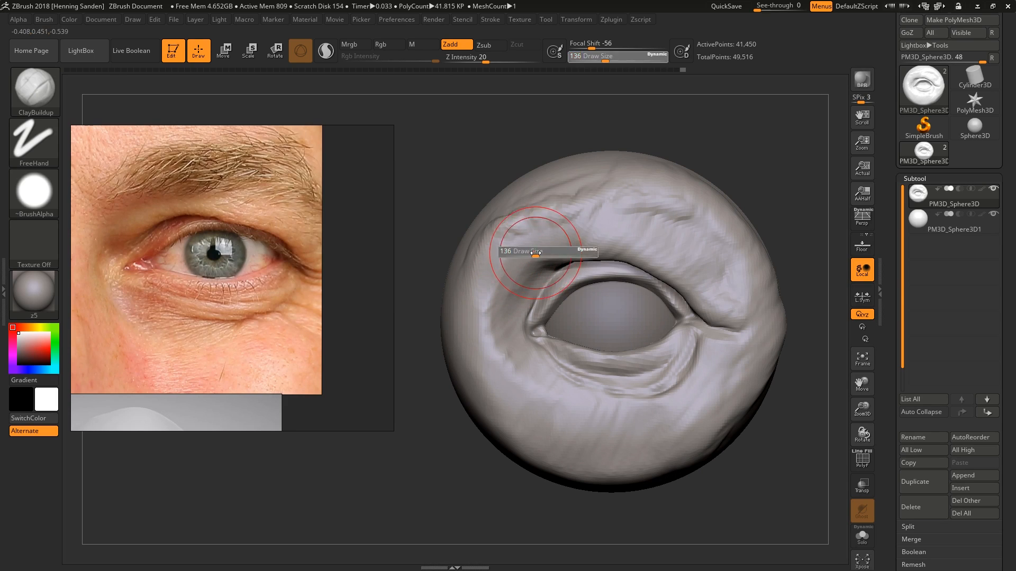
mouse_move(522, 239)
mouse_down()
mouse_move(555, 244)
mouse_move(514, 275)
mouse_up()
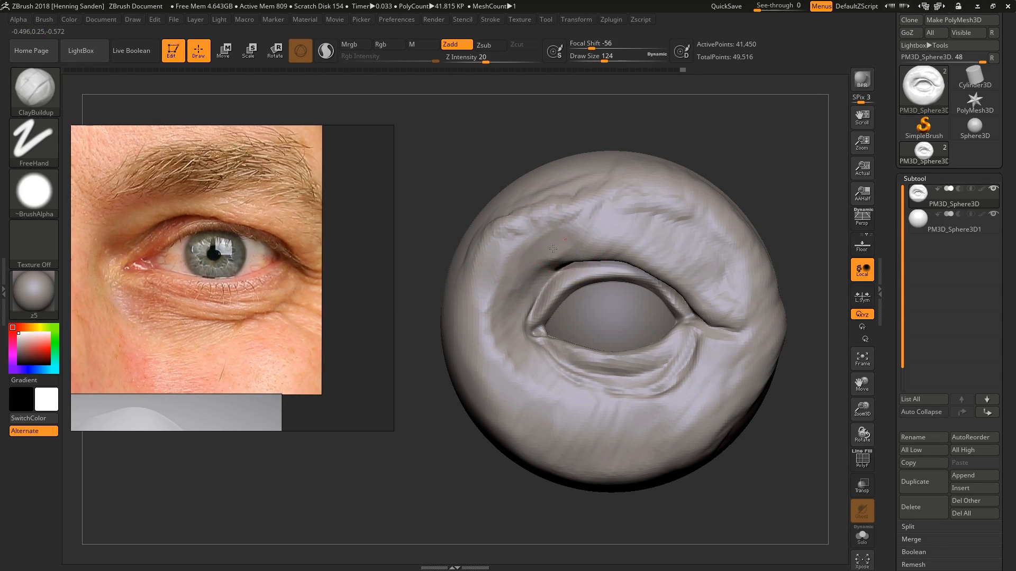
right_drag(607, 229, 591, 225)
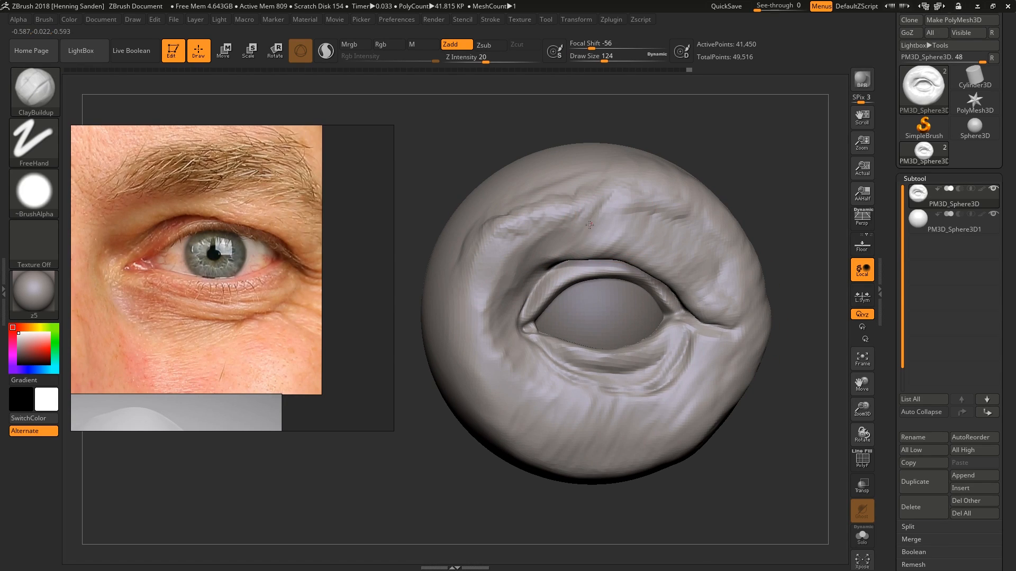
mouse_move(533, 252)
mouse_down()
mouse_move(516, 249)
mouse_move(500, 269)
mouse_move(532, 258)
mouse_up()
Step: Build up the fold over the middle of the upper eyelid with ClayBuildup and smooth its inner end at Draw Size 104
mouse_move(542, 273)
right_down()
mouse_move(560, 239)
mouse_move(601, 214)
right_up()
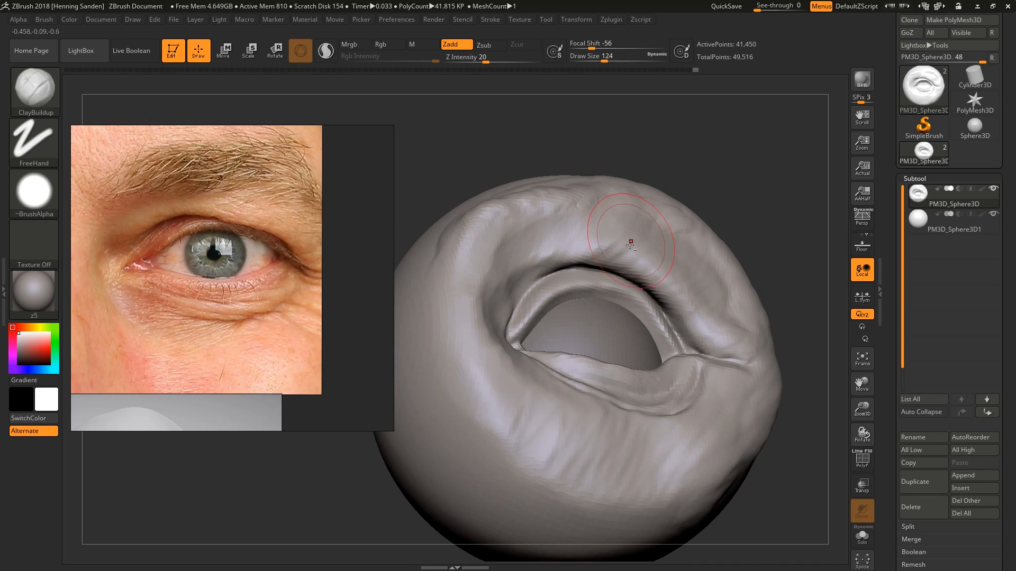
mouse_move(627, 241)
mouse_down()
mouse_move(585, 257)
mouse_move(562, 242)
mouse_move(531, 255)
mouse_move(592, 251)
mouse_up()
mouse_move(628, 259)
right_down()
mouse_move(630, 236)
mouse_move(611, 232)
right_up()
mouse_move(610, 232)
mouse_down()
mouse_move(564, 259)
mouse_move(537, 257)
mouse_up()
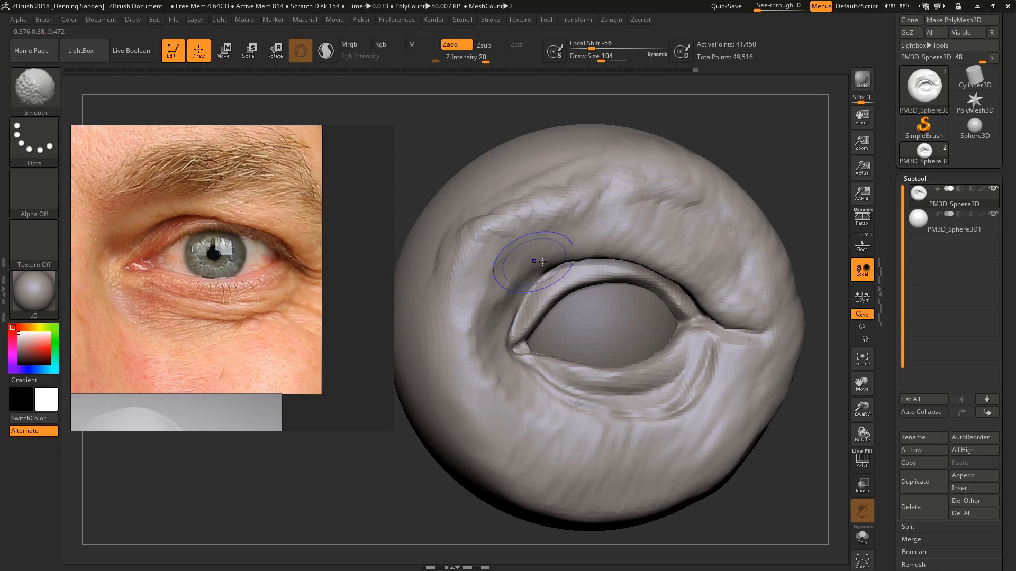
Step: Add clay to the fold beside the outer eye corner with ClayBuildup at Draw Size 104 and smooth the crease beneath it
mouse_move(661, 270)
right_down()
mouse_move(686, 277)
mouse_move(670, 266)
mouse_move(692, 292)
right_up()
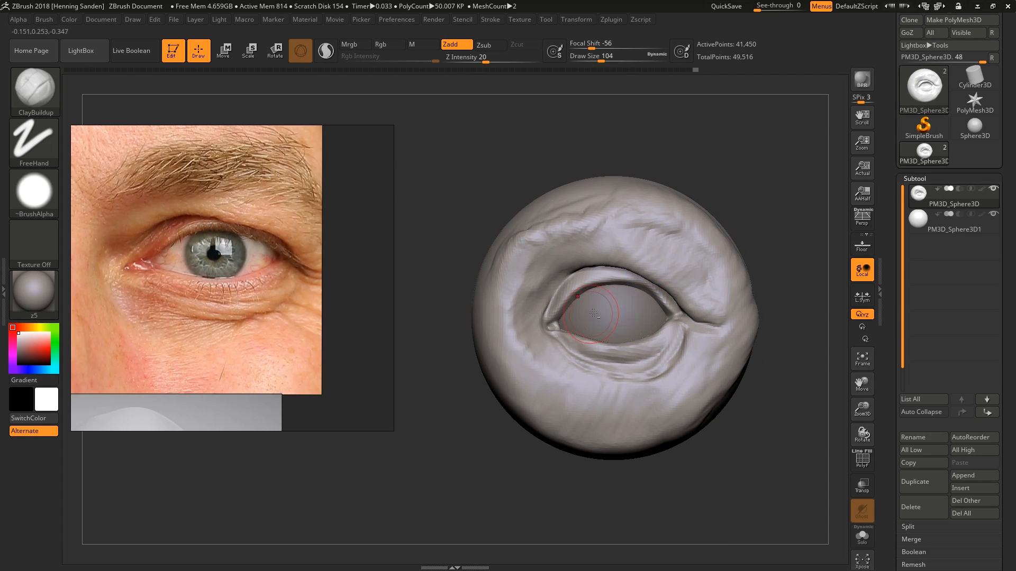
drag(684, 281, 702, 287)
ctrl+right_drag(702, 288, 689, 317)
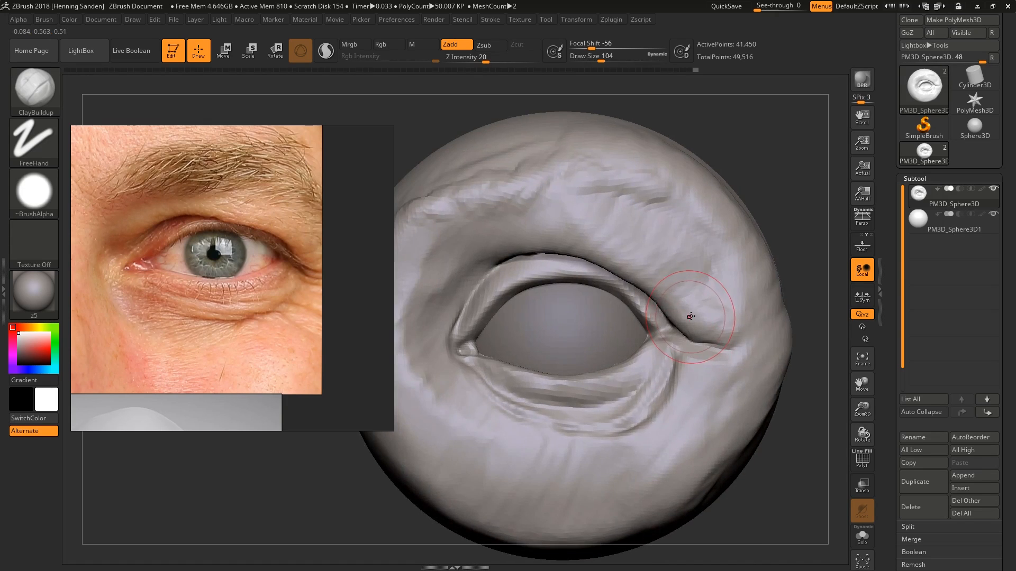
shift+drag(711, 331, 737, 334)
right_drag(682, 296, 701, 287)
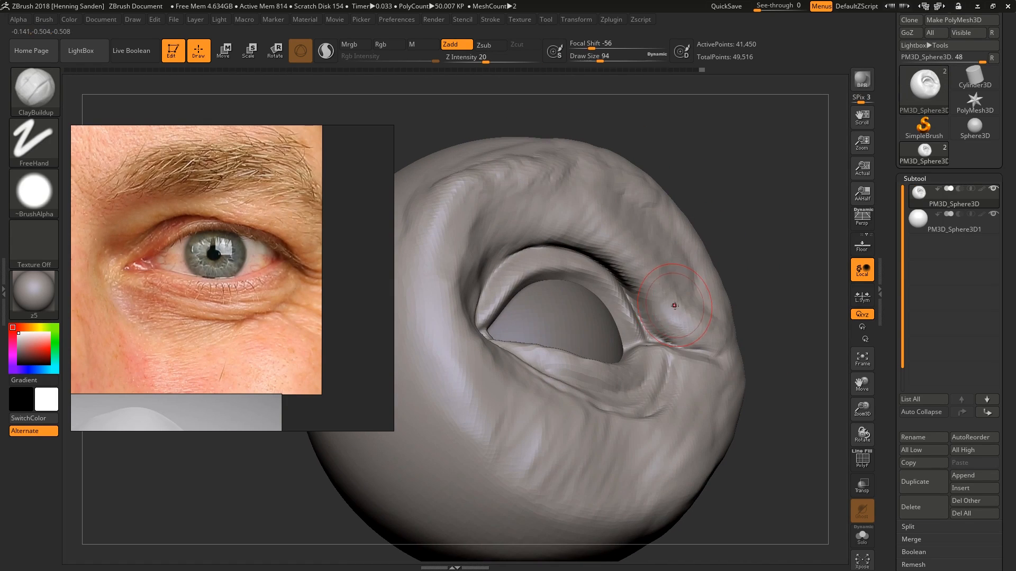
Step: Refine the fold's outer end with ClayBuildup at Draw Size 94 and soften the crease running out from the eye corner
drag(673, 304, 645, 308)
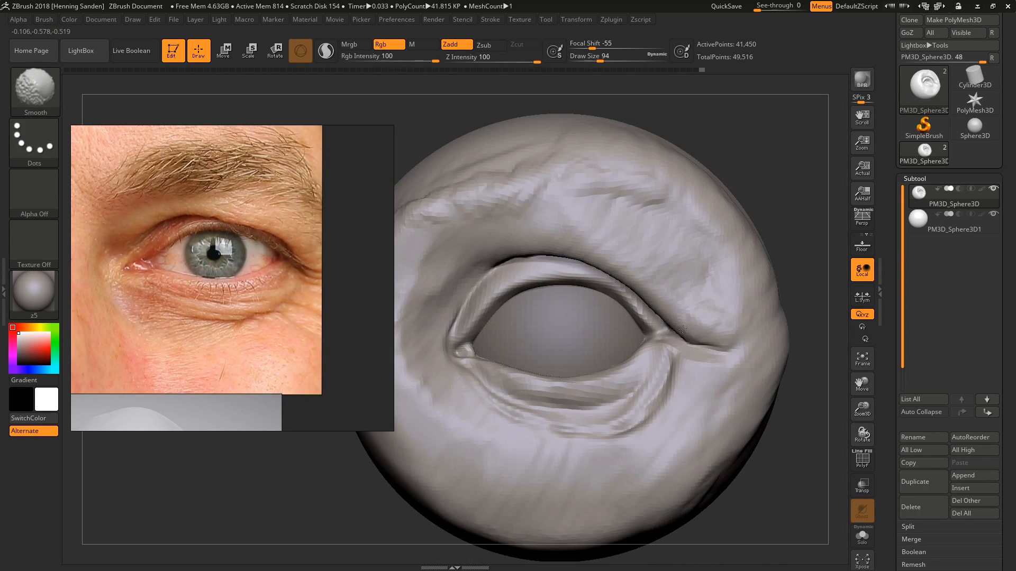
right_drag(654, 317, 686, 309)
shift+drag(712, 332, 706, 343)
mouse_move(718, 325)
ctrl+right_down()
mouse_move(700, 303)
mouse_move(649, 311)
mouse_move(670, 326)
ctrl+right_up()
middle_drag(275, 290, 295, 300)
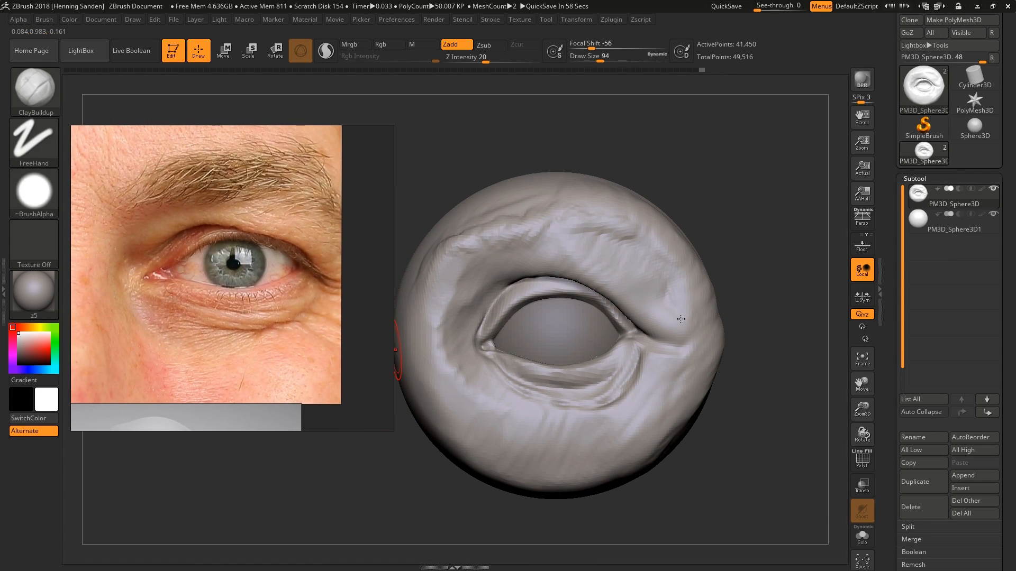
drag(709, 306, 709, 291)
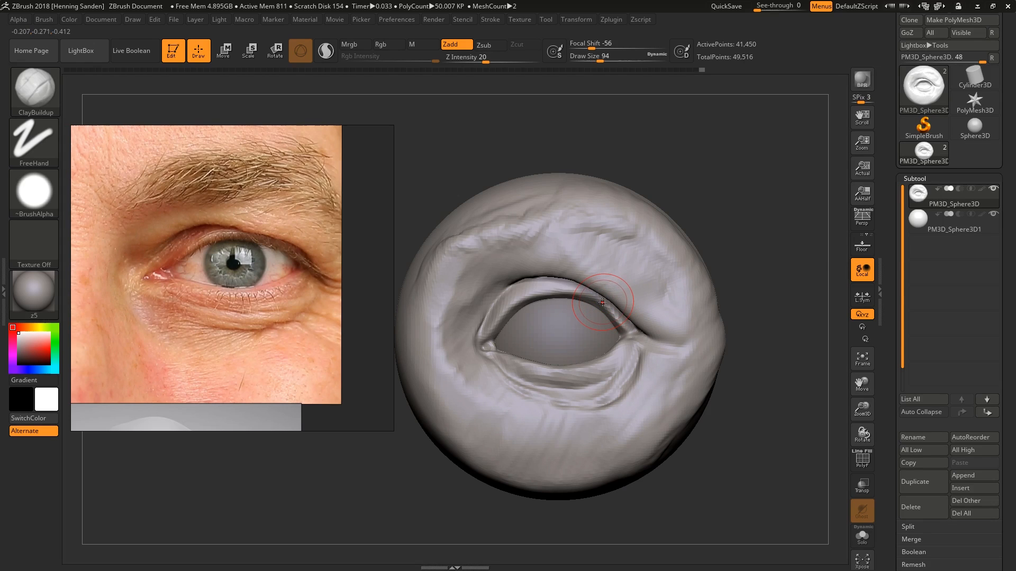
Step: Lower the upper eyelid's middle and inner part over the eyeball with Move at Draw Size 202
ctrl+right_drag(531, 318, 527, 310)
key(ctrl)
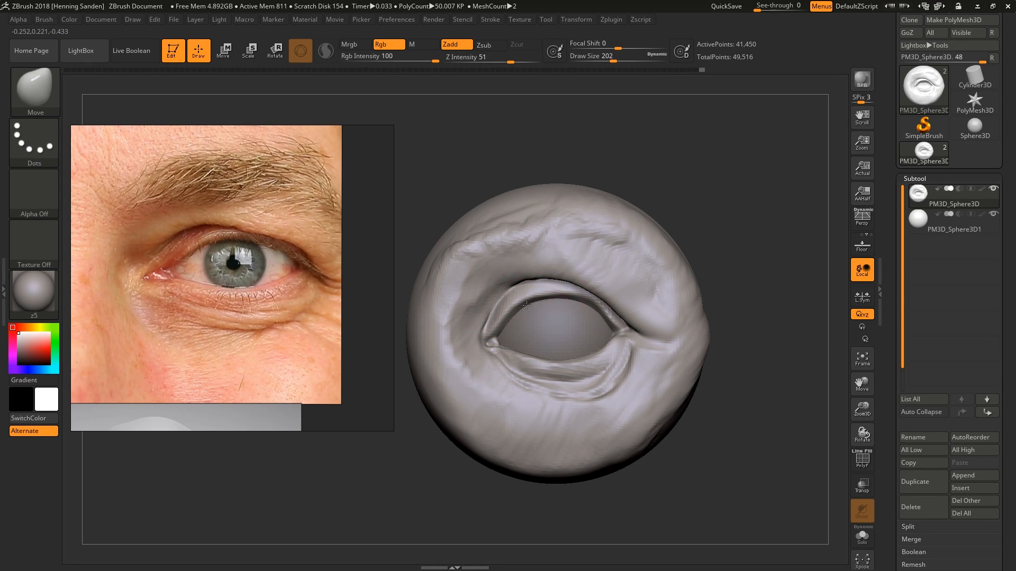
key(b)
key(m)
key(v)
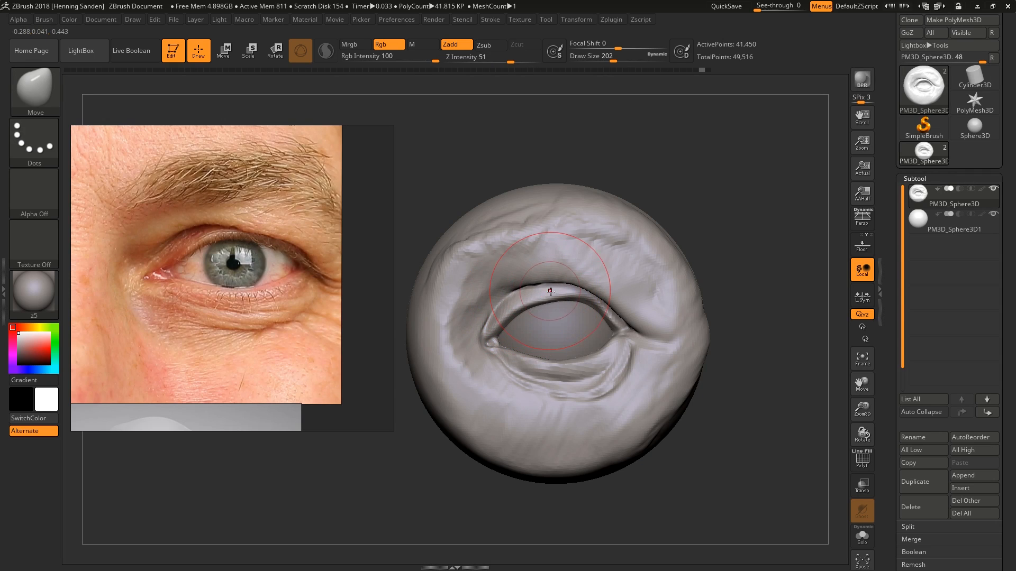
drag(548, 291, 546, 296)
drag(518, 311, 514, 316)
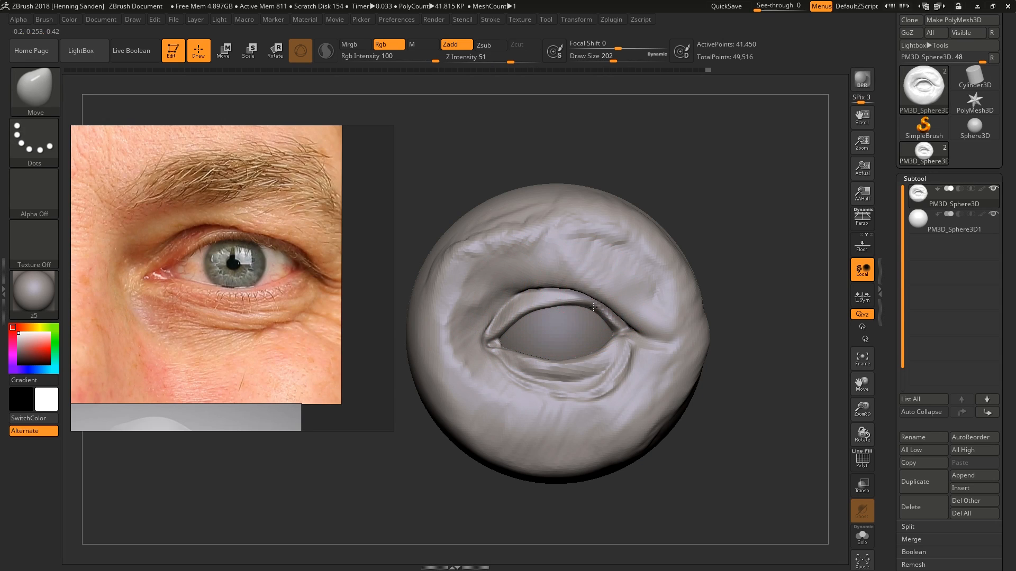
Step: Adjust the lower eyelid's rim along the eyeball with Move at Draw Size 192
key([)
mouse_move(497, 371)
ctrl+right_down()
mouse_move(506, 285)
mouse_move(544, 366)
mouse_move(560, 346)
mouse_move(552, 326)
ctrl+right_up()
drag(542, 339, 609, 338)
ctrl+right_drag(620, 337, 626, 273)
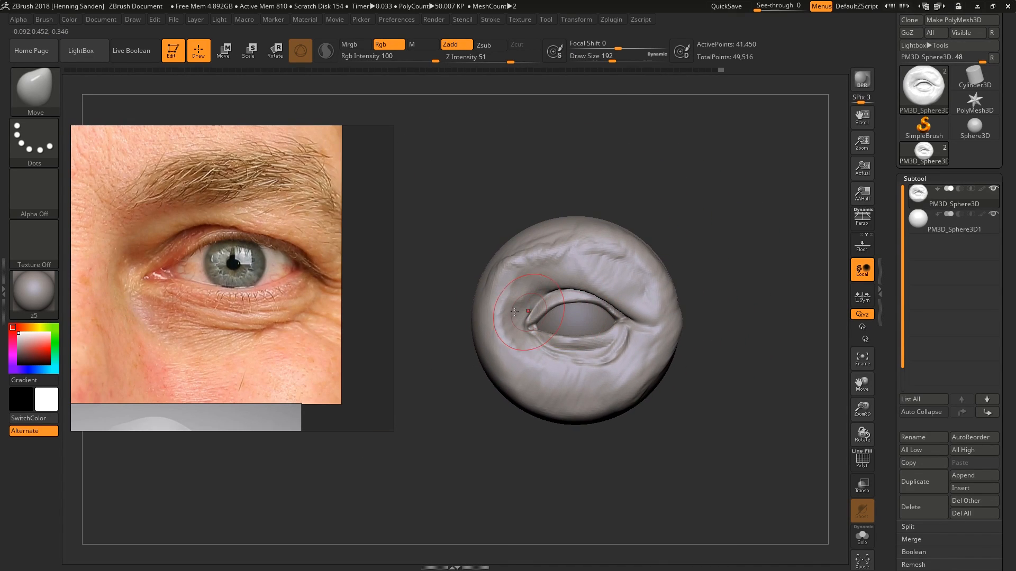
Step: Bring up the reference photo of both eyes and reshape the inner eye corner with Move at Draw Size 145
middle_drag(293, 286, 306, 306)
mouse_move(306, 307)
alt+right_down()
mouse_move(258, 314)
mouse_move(284, 315)
alt+right_up()
middle_drag(284, 315, 321, 307)
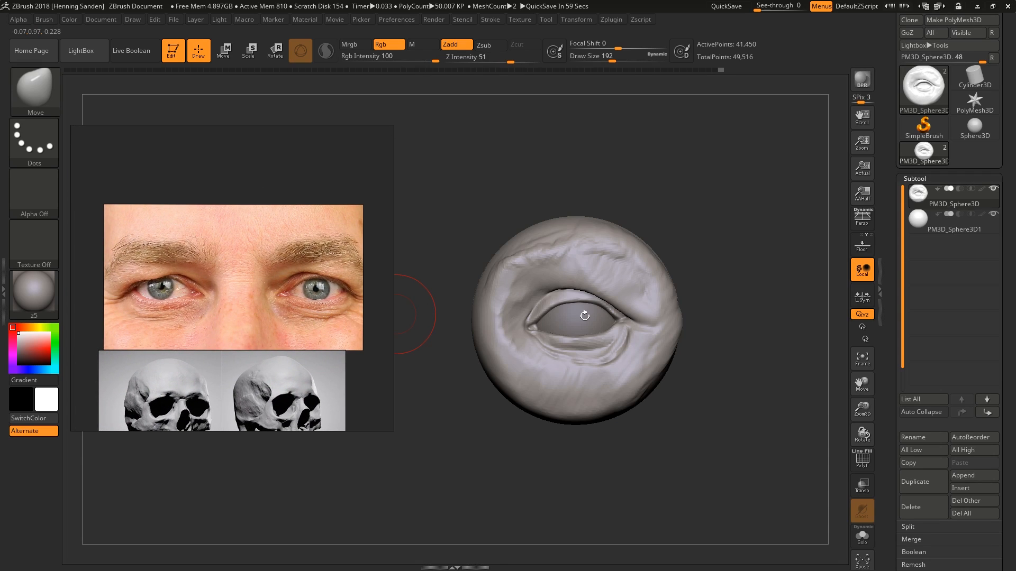
mouse_move(584, 315)
right_down()
mouse_move(599, 323)
mouse_move(574, 364)
right_up()
key(s)
drag(569, 337, 564, 337)
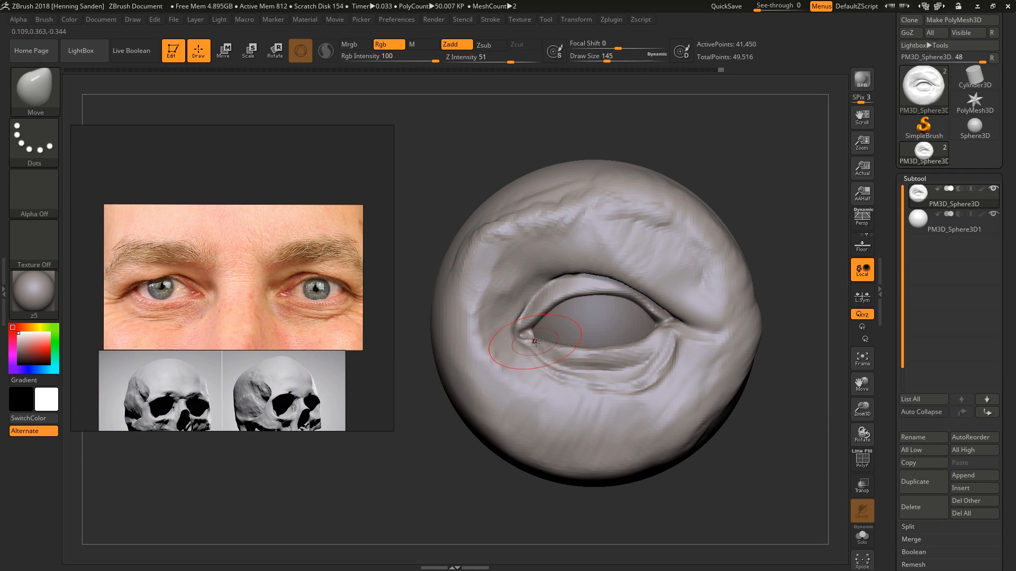
ctrl+right_drag(578, 341, 562, 325)
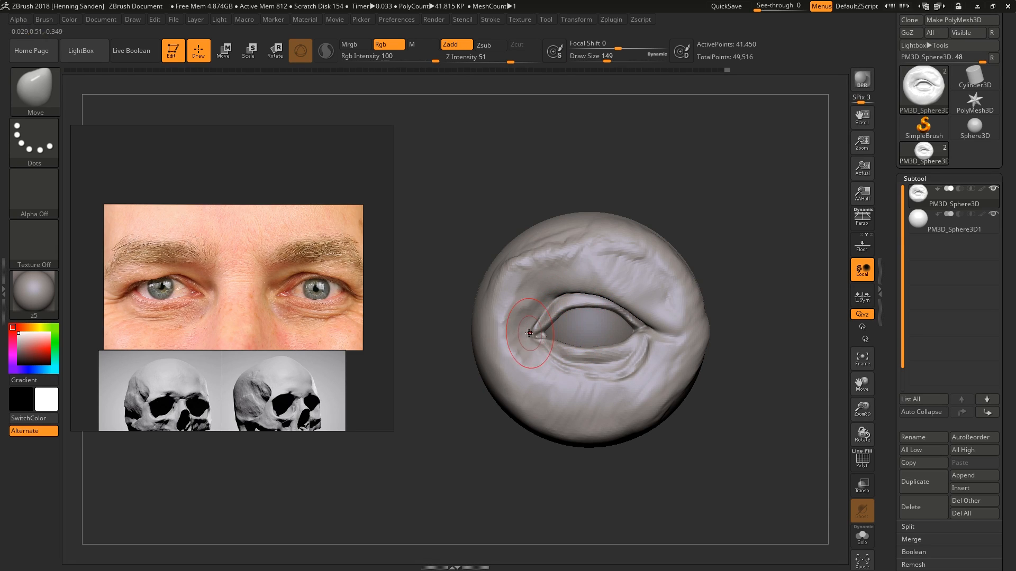
Step: Pull the inner eye corner further toward the nose side with Move and adjust the Draw Size to 154 for the lower eyelid
key(s)
drag(524, 336, 520, 338)
key(])
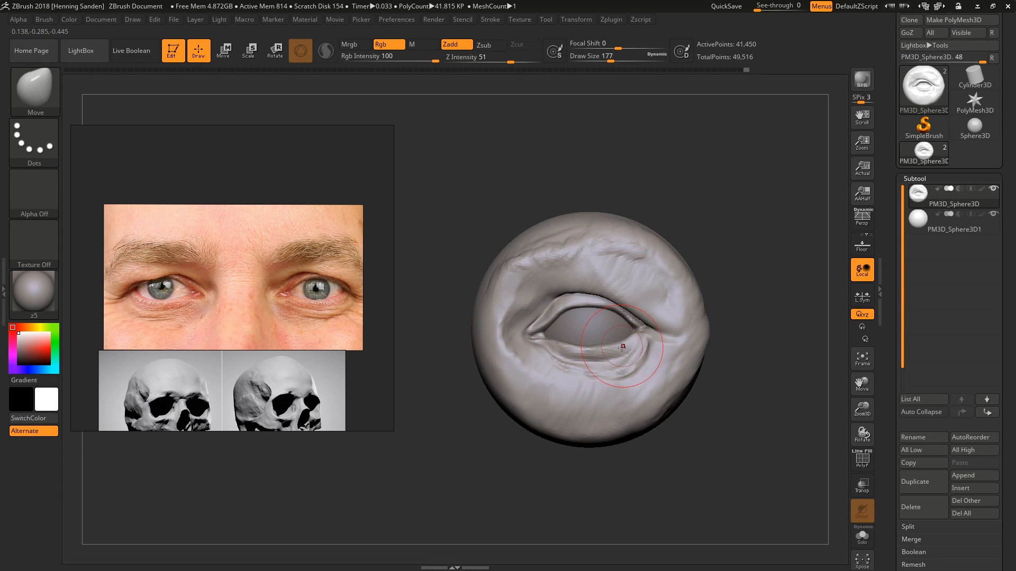
key([)
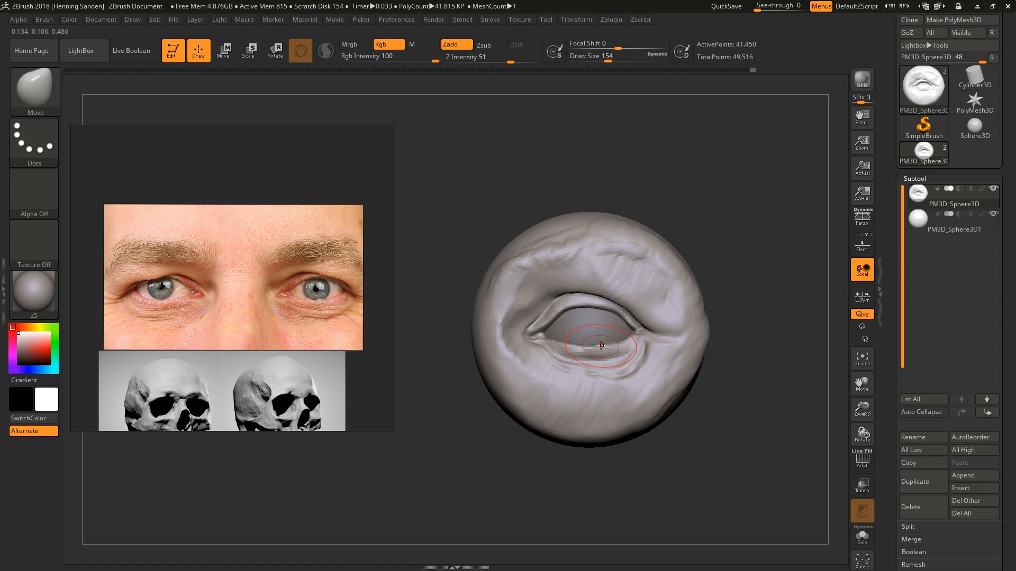
Step: Reshape the lower eyelid along the eyeball with Move at Draw Size 136, and reduce the Draw Size to 120
ctrl+right_drag(602, 345, 602, 351)
key(s)
drag(602, 350, 600, 351)
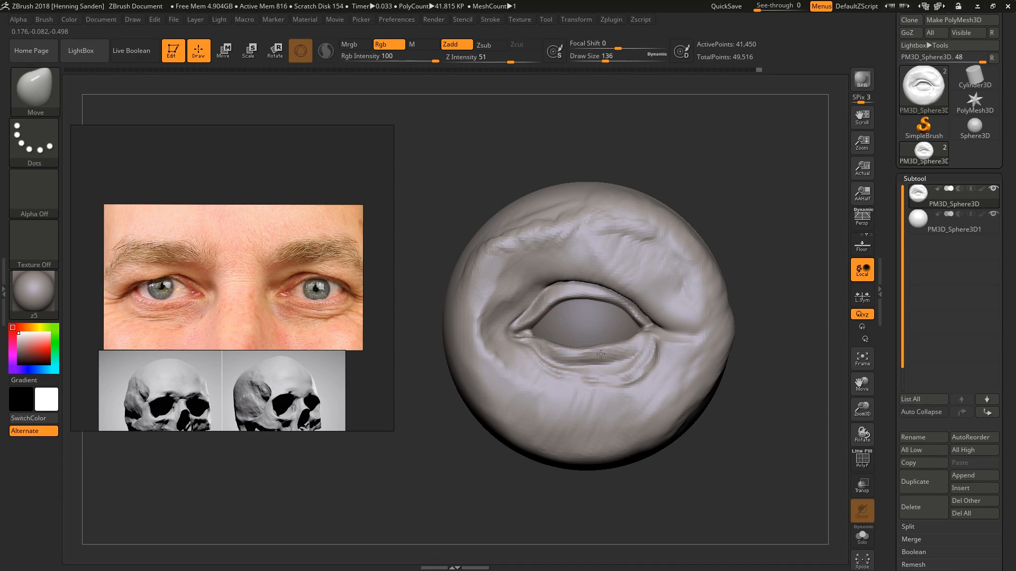
key(s)
drag(602, 352, 612, 347)
Step: Fill in the area beneath the lower eyelid, from the outer end to the inner part, with ClayBuildup starting at Draw Size 120
mouse_move(629, 341)
right_down()
mouse_move(657, 340)
mouse_move(607, 367)
right_up()
key(b)
key(c)
key(b)
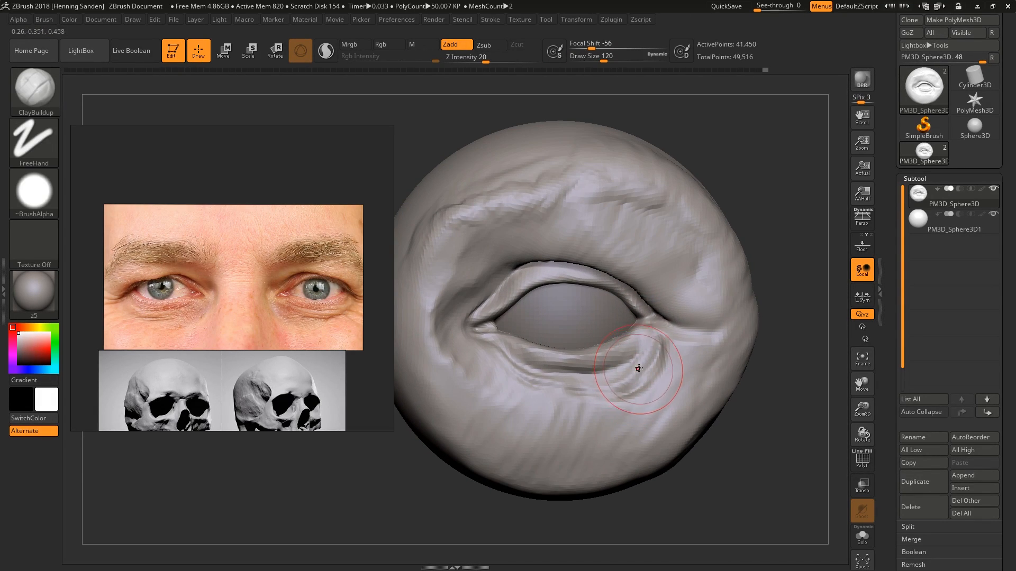
mouse_move(614, 382)
mouse_down()
mouse_move(594, 385)
mouse_move(661, 348)
mouse_up()
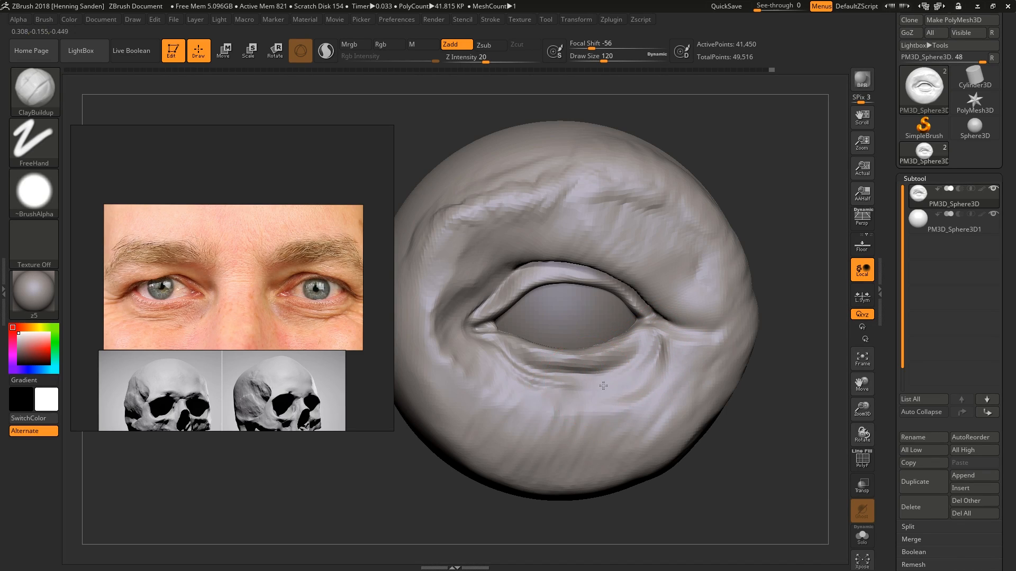
right_drag(586, 397, 626, 381)
mouse_move(580, 387)
mouse_down()
mouse_move(559, 399)
mouse_move(506, 375)
mouse_up()
right_drag(662, 391, 637, 365)
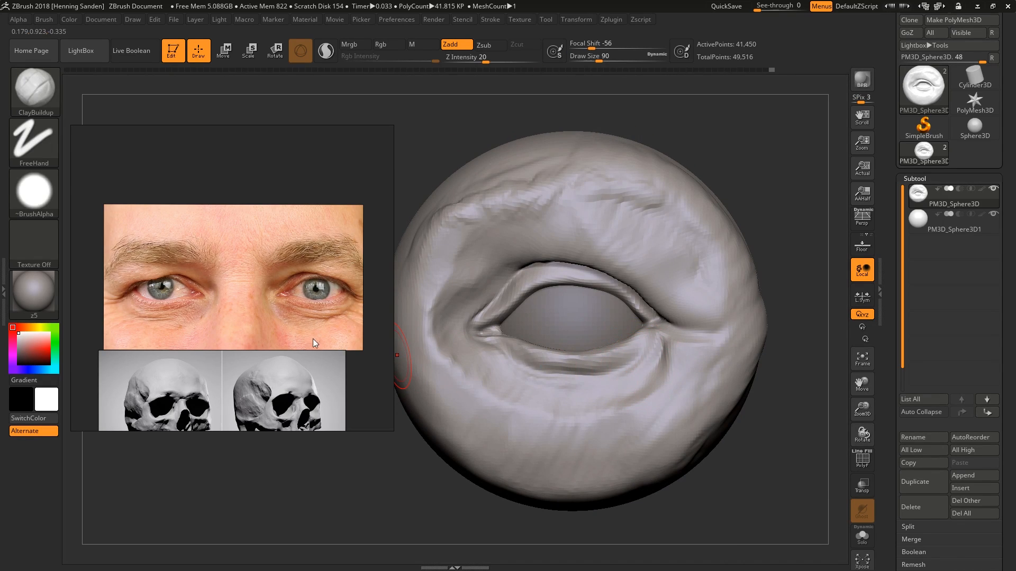
Step: Enlarge the reference photo to a single eye and build up the outer area beneath the lower eyelid with ClayBuildup at Draw Size 101
scroll(318, 333, up, 5)
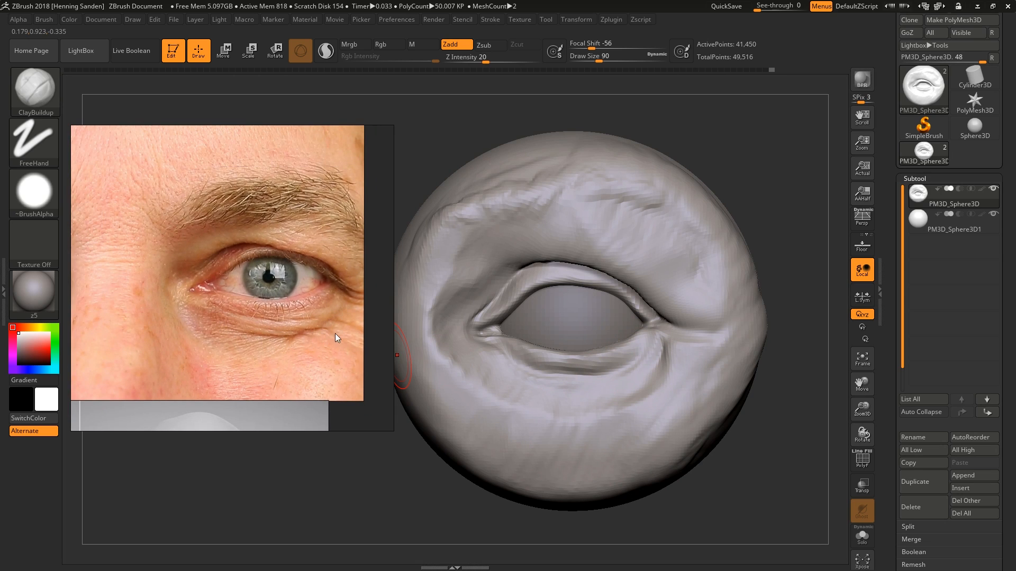
right_drag(609, 340, 658, 420)
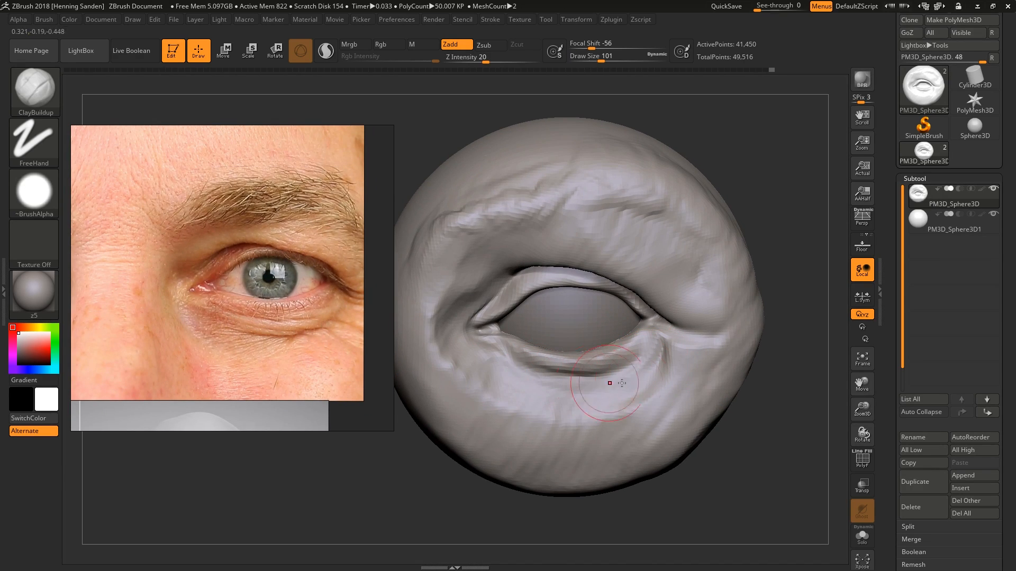
drag(622, 382, 644, 360)
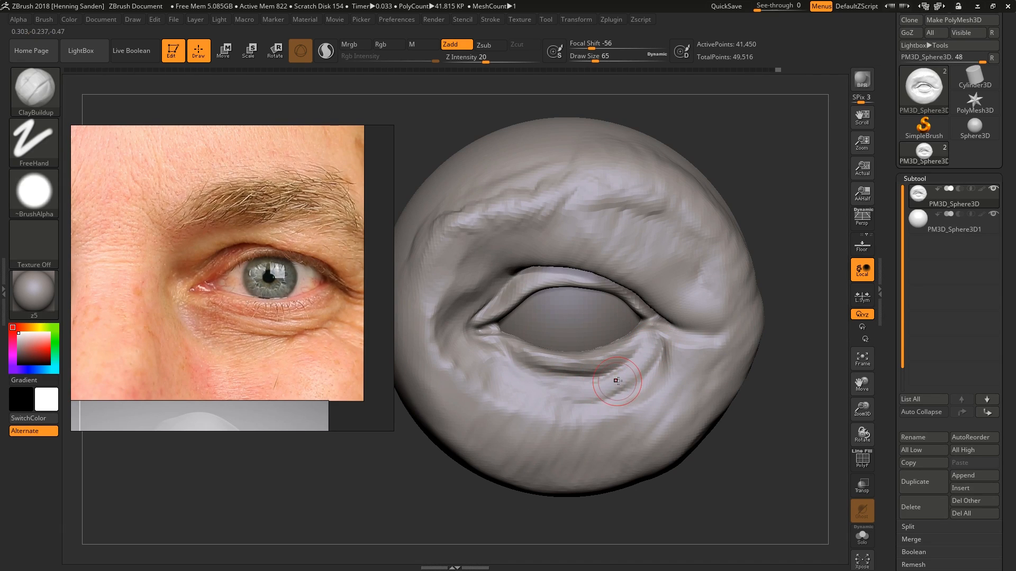
Step: Build up the curved bag under the lower eyelid, from its outer end to the middle, with ClayBuildup at Draw Size 65
drag(572, 392, 629, 373)
mouse_move(629, 374)
right_down()
mouse_move(653, 365)
mouse_move(635, 370)
right_up()
mouse_move(618, 366)
mouse_down()
mouse_move(578, 379)
mouse_move(601, 378)
mouse_up()
right_drag(661, 370, 640, 368)
mouse_move(629, 368)
mouse_down()
mouse_move(596, 377)
mouse_move(548, 366)
mouse_up()
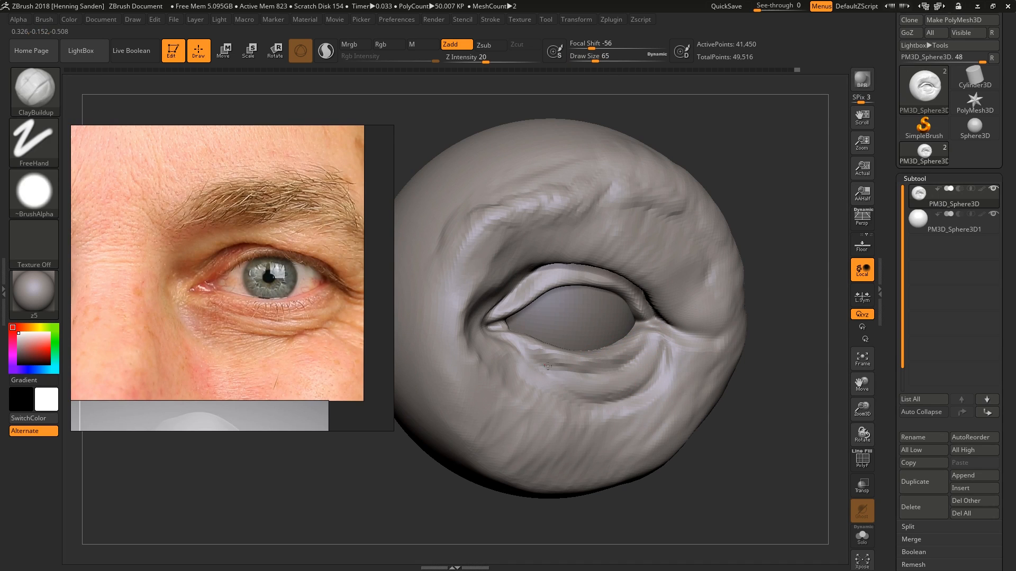
right_drag(653, 343, 665, 345)
drag(663, 350, 608, 388)
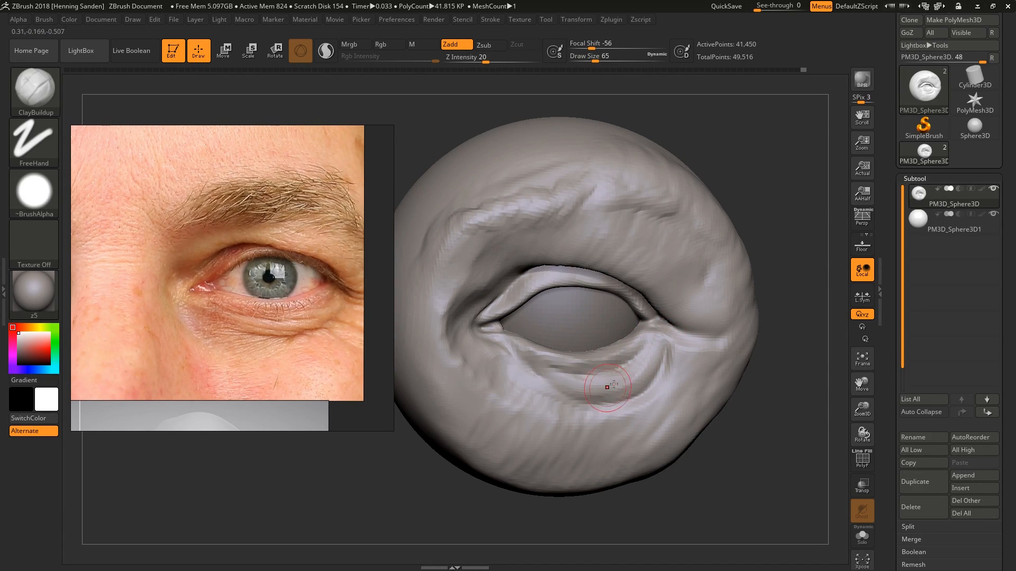
right_drag(635, 365, 644, 357)
mouse_move(656, 356)
mouse_down()
mouse_move(639, 391)
mouse_move(569, 390)
mouse_up()
Step: Add clay along the inner part of the lower eyelid toward the inner eye corner with ClayBuildup at Draw Size 56
right_drag(585, 380, 545, 360)
key(s)
mouse_move(520, 380)
mouse_down()
mouse_move(477, 355)
mouse_move(478, 337)
mouse_move(493, 342)
mouse_up()
key(s)
key(s)
shift+right_drag(606, 360, 602, 372)
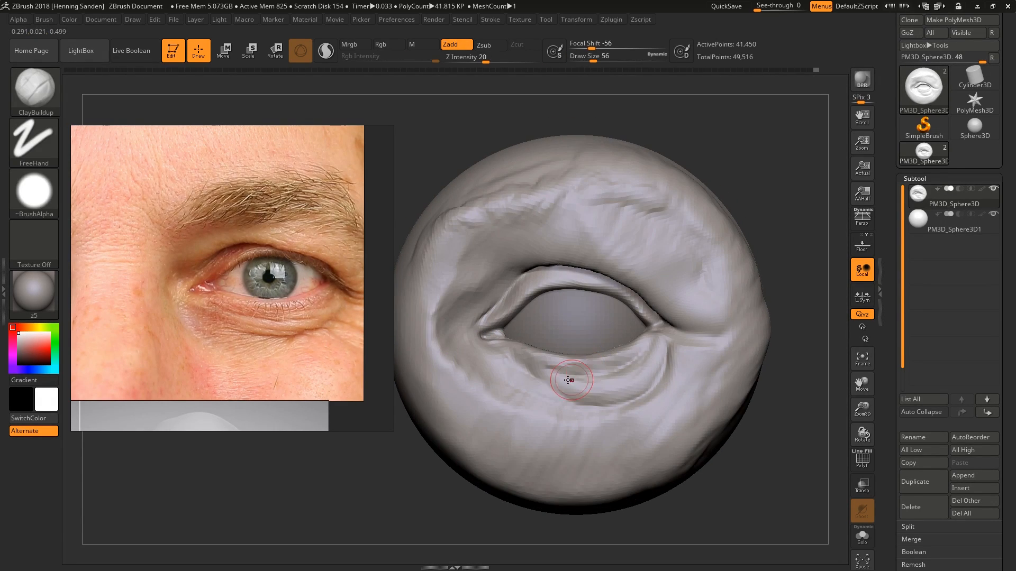
Step: Add folds along the lower eyelid's middle and the eye bag's lower edge with ClayBuildup at Draw Size 62
key(s)
drag(571, 380, 521, 367)
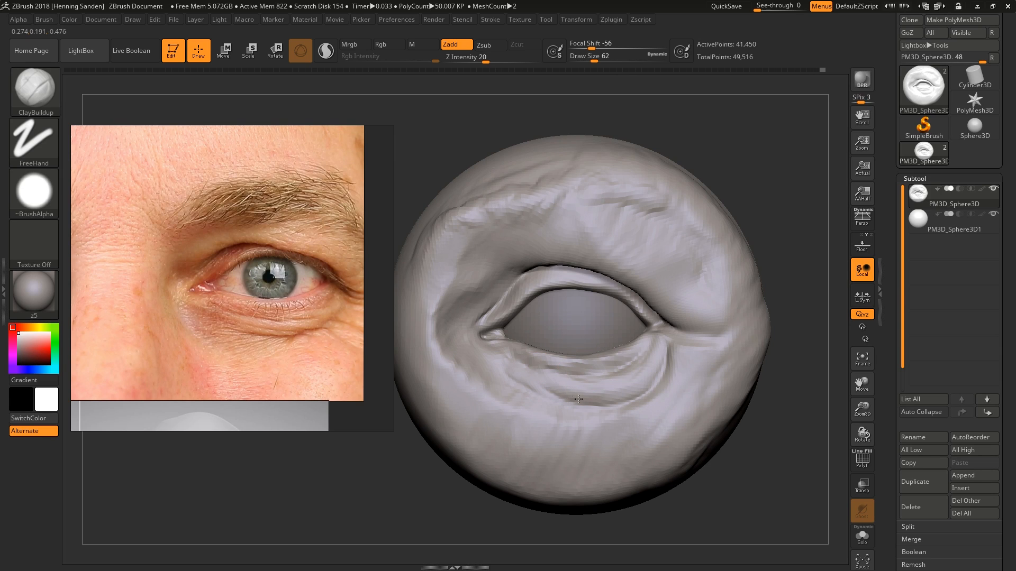
drag(578, 399, 611, 404)
right_drag(624, 399, 638, 408)
mouse_move(661, 361)
mouse_down()
mouse_move(616, 385)
mouse_move(635, 380)
mouse_up()
right_drag(651, 371, 643, 382)
right_drag(688, 338, 698, 326)
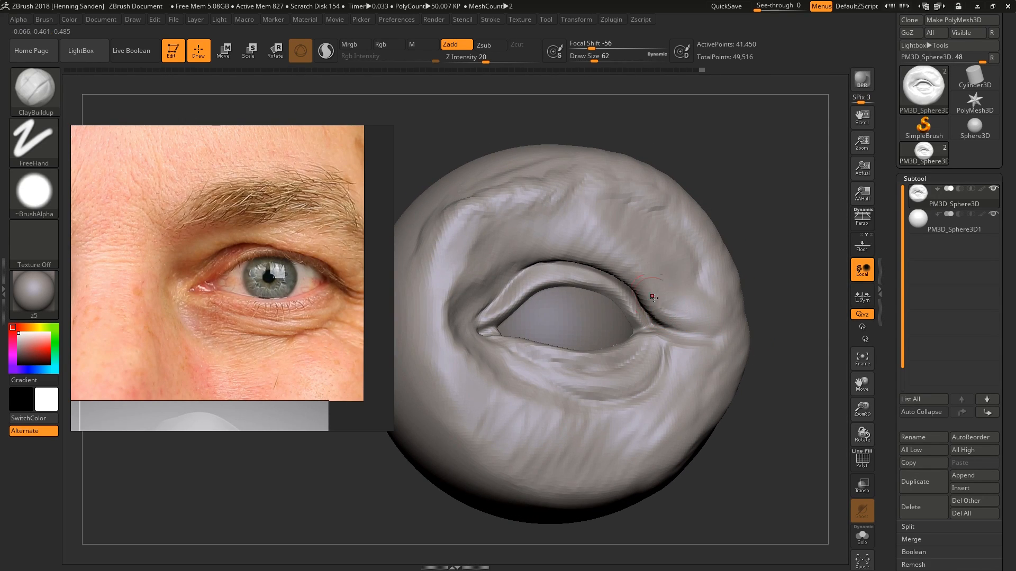
Step: Add clay below the outer eye corner with ClayBuildup and smooth the outer end of the eye bag
shift+right_drag(652, 297, 656, 312)
drag(657, 336, 665, 341)
mouse_move(666, 341)
right_down()
mouse_move(662, 323)
mouse_move(649, 337)
right_up()
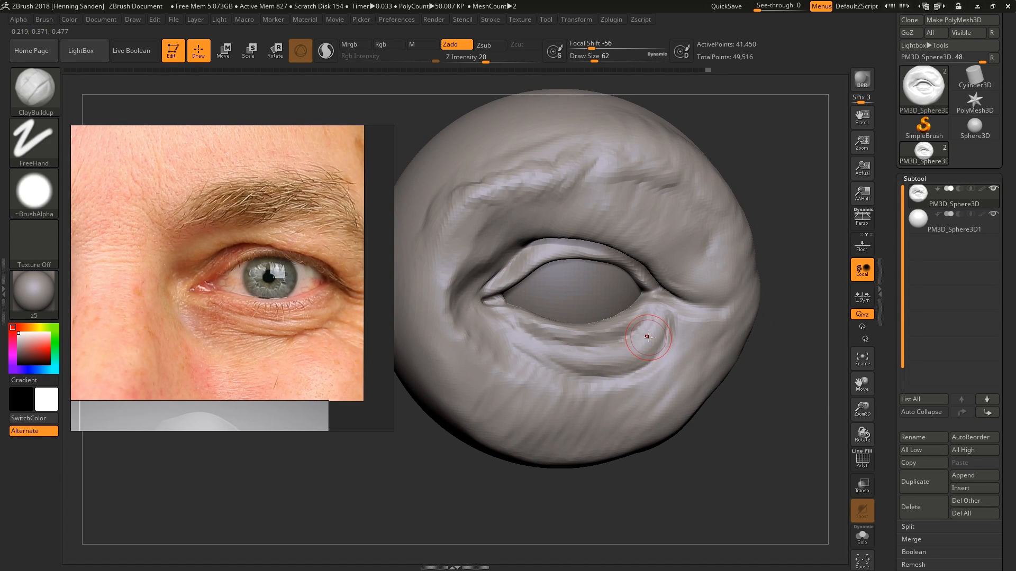
shift+drag(657, 340, 649, 342)
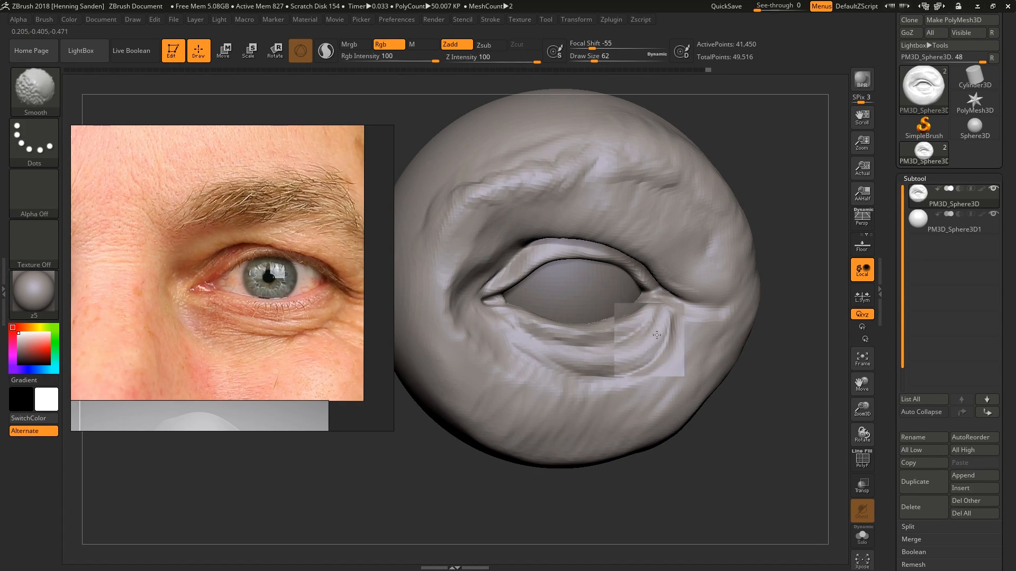
right_drag(649, 341, 642, 324)
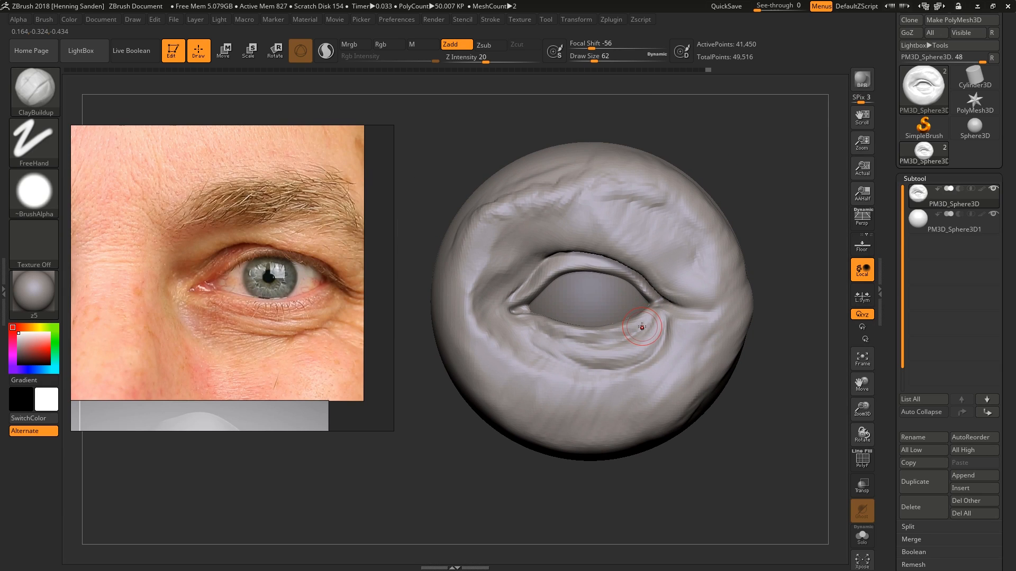
ctrl+right_drag(646, 322, 644, 347)
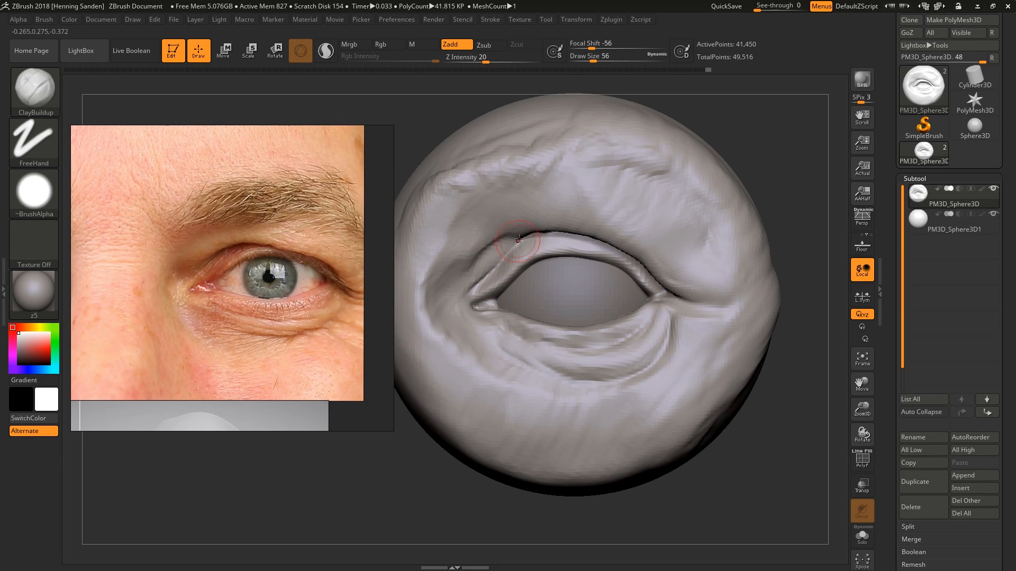
Step: Reshape the inner part of the upper eyelid and its crease with Move at Draw Size 74
key(b)
key(m)
key(v)
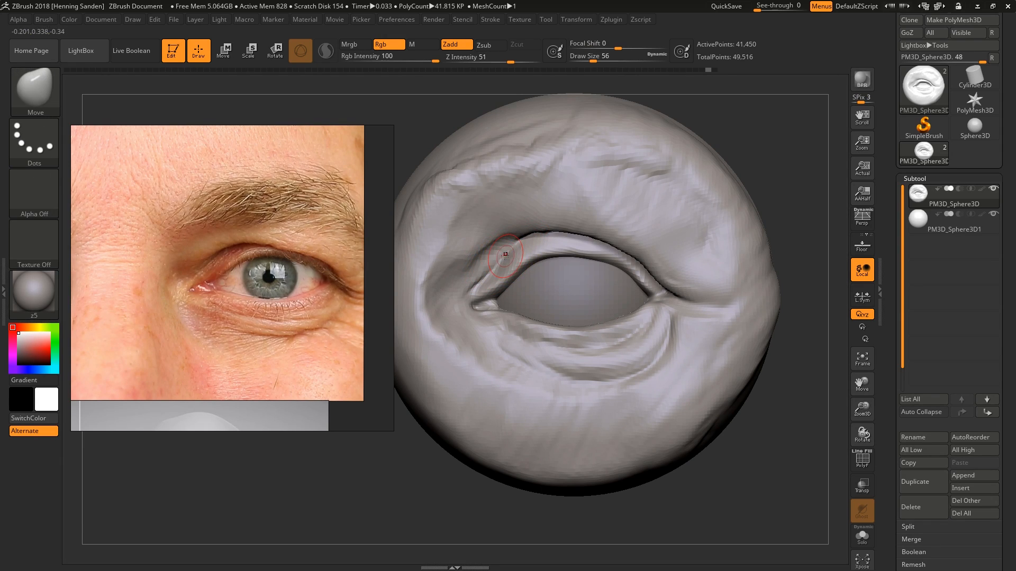
key(shift)
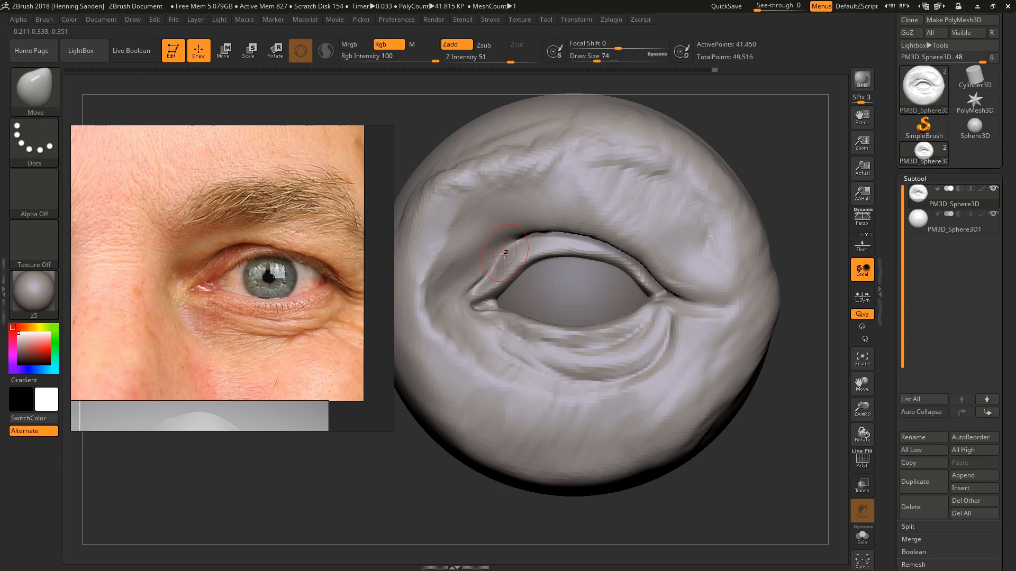
drag(472, 282, 474, 290)
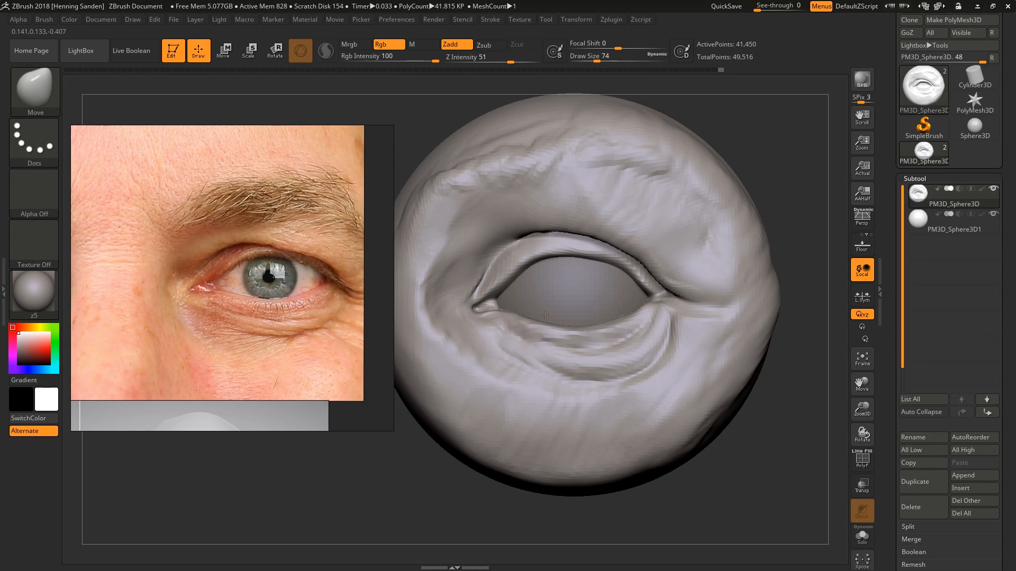
Step: Adjust the upper eyelid's curvature over the eyeball from a low viewpoint with Move at Draw Size 197
ctrl+right_drag(545, 315, 552, 283)
alt+right_drag(636, 326, 657, 319)
mouse_move(670, 279)
ctrl+right_down()
mouse_move(656, 302)
mouse_move(620, 247)
ctrl+right_up()
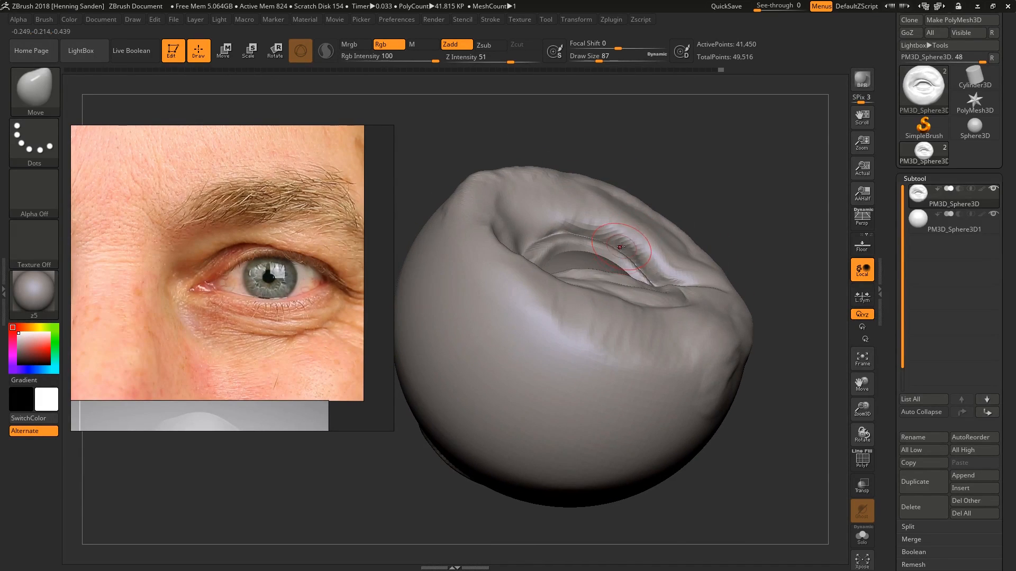
key(s)
drag(620, 247, 601, 241)
key(s)
right_drag(596, 248, 582, 309)
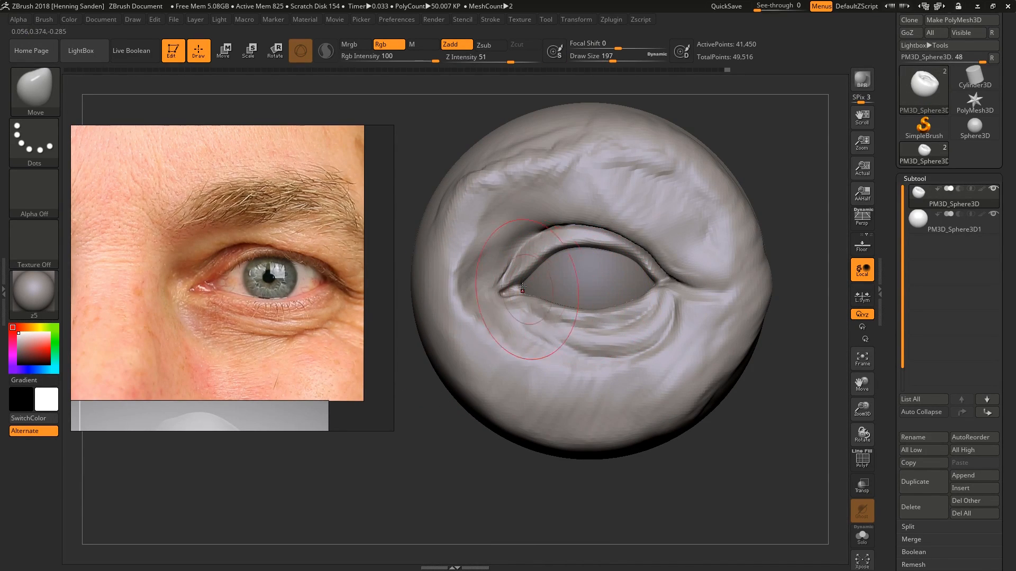
Step: Carve a groove around the inner eye corner with DamStandard at Draw Size 77, refining it at Draw Size 54
key(b)
key(d)
key(s)
ctrl+right_drag(498, 278, 496, 323)
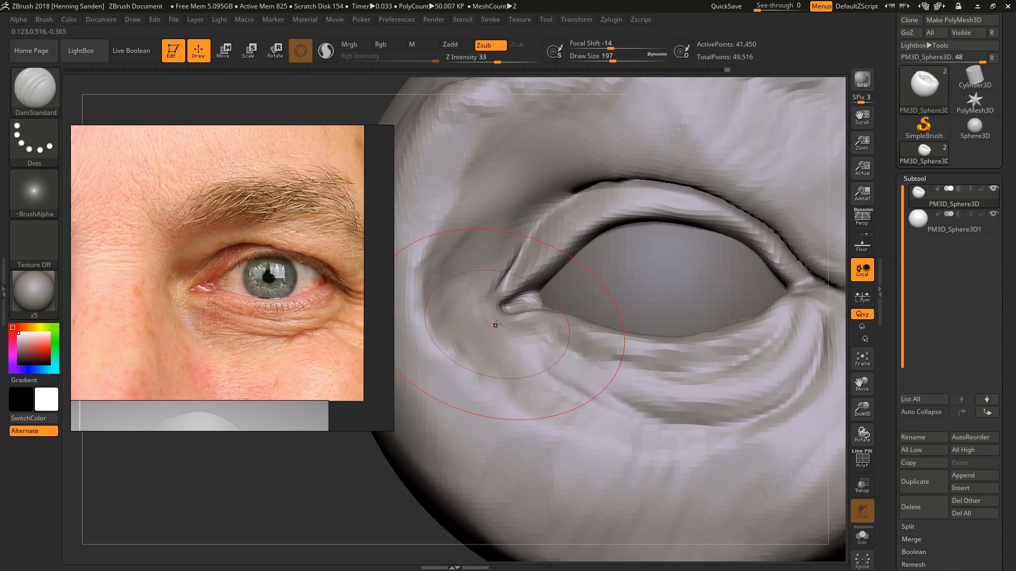
right_drag(503, 259, 507, 289)
key(s)
drag(508, 289, 501, 289)
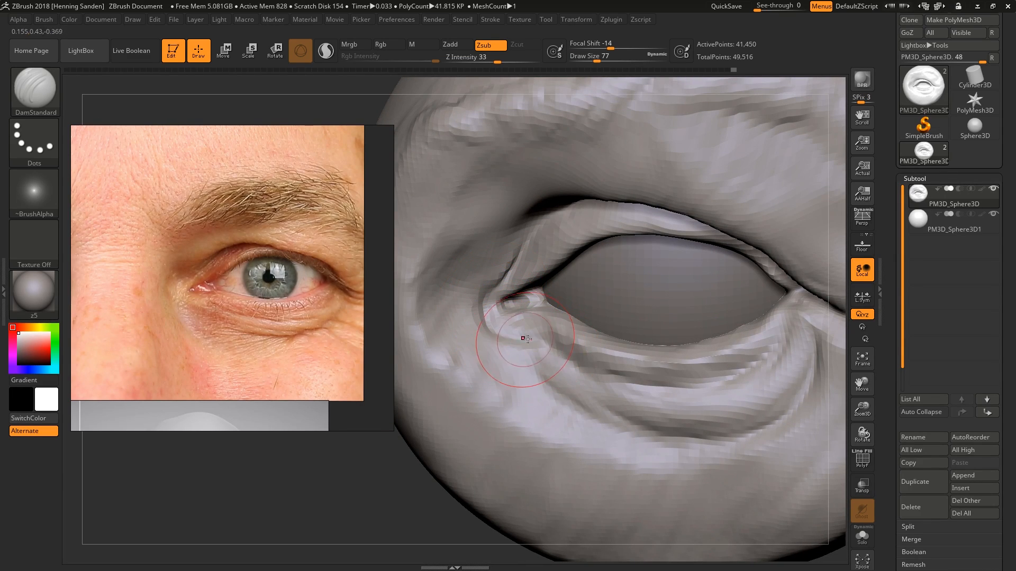
mouse_move(526, 341)
right_down()
mouse_move(539, 251)
mouse_move(584, 288)
right_up()
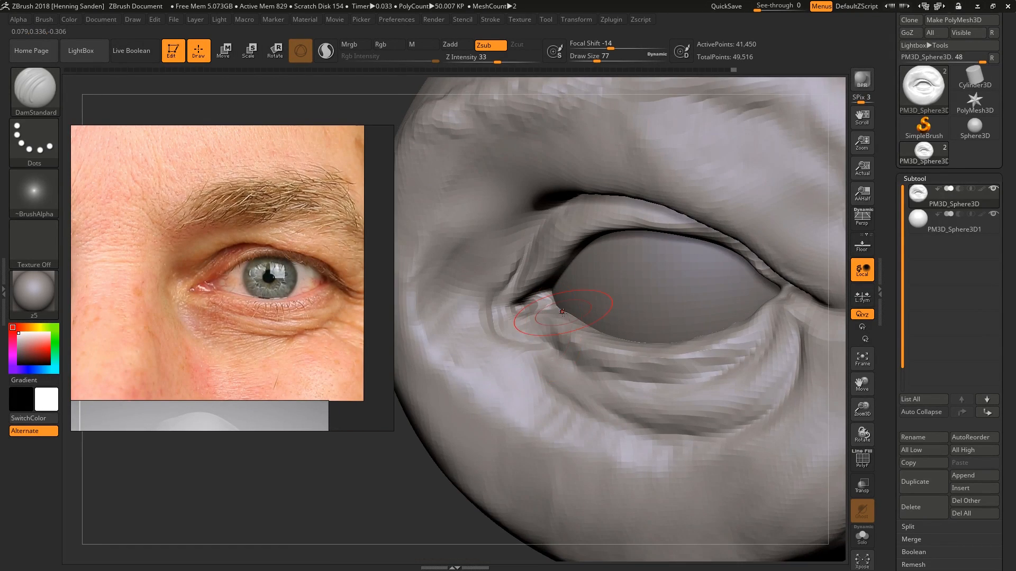
right_drag(540, 325, 549, 353)
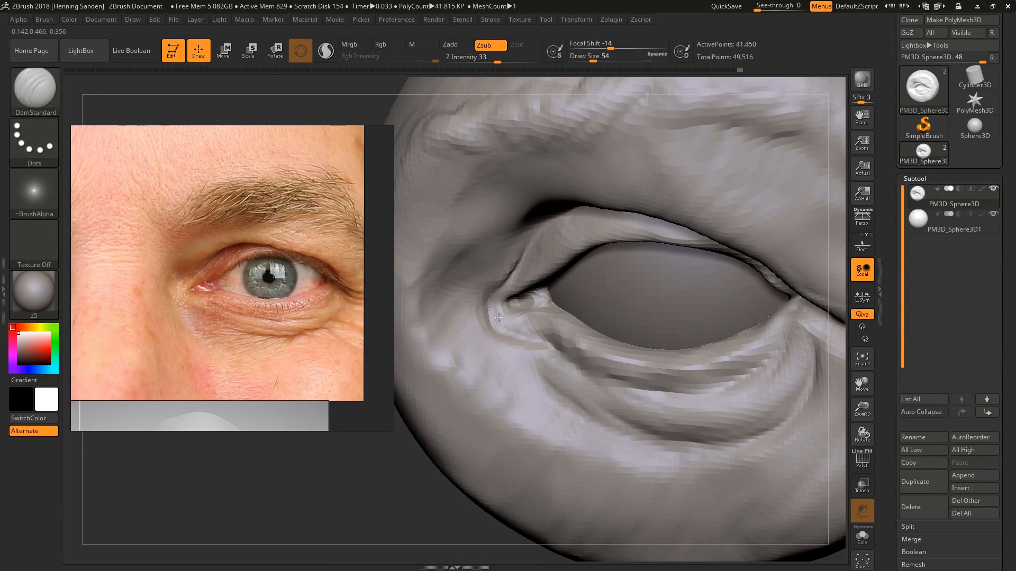
Step: Carve the crease beneath the outer part of the lower eyelid with DamStandard at Draw Size 54
mouse_move(520, 257)
ctrl+right_down()
mouse_move(545, 273)
mouse_move(542, 291)
mouse_move(654, 371)
mouse_move(709, 305)
ctrl+right_up()
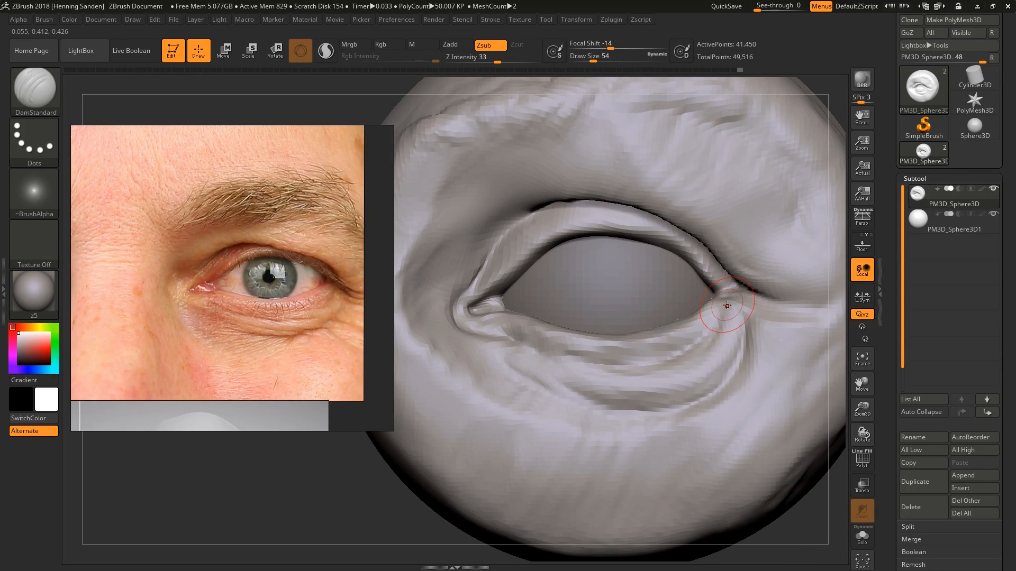
mouse_move(713, 334)
mouse_down()
mouse_move(741, 360)
mouse_move(729, 377)
mouse_move(688, 386)
mouse_up()
key(f)
shift+right_drag(592, 379, 805, 229)
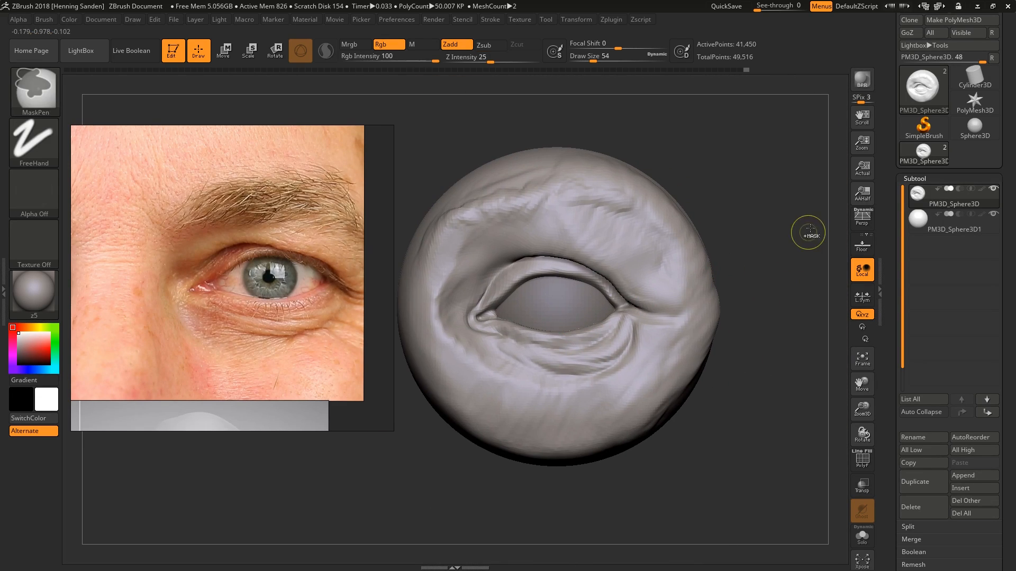
Step: Subdivide the eye area mesh once
mouse_move(614, 316)
right_down()
mouse_move(793, 179)
mouse_move(687, 228)
mouse_move(608, 285)
mouse_move(631, 318)
mouse_move(668, 316)
right_up()
key(ctrl)
key(d)
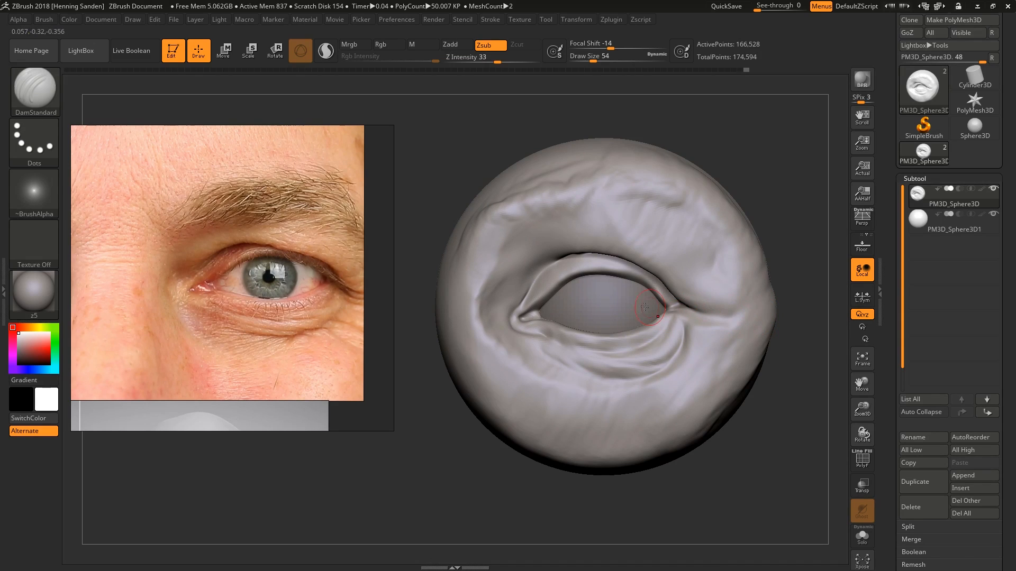
key(shift)
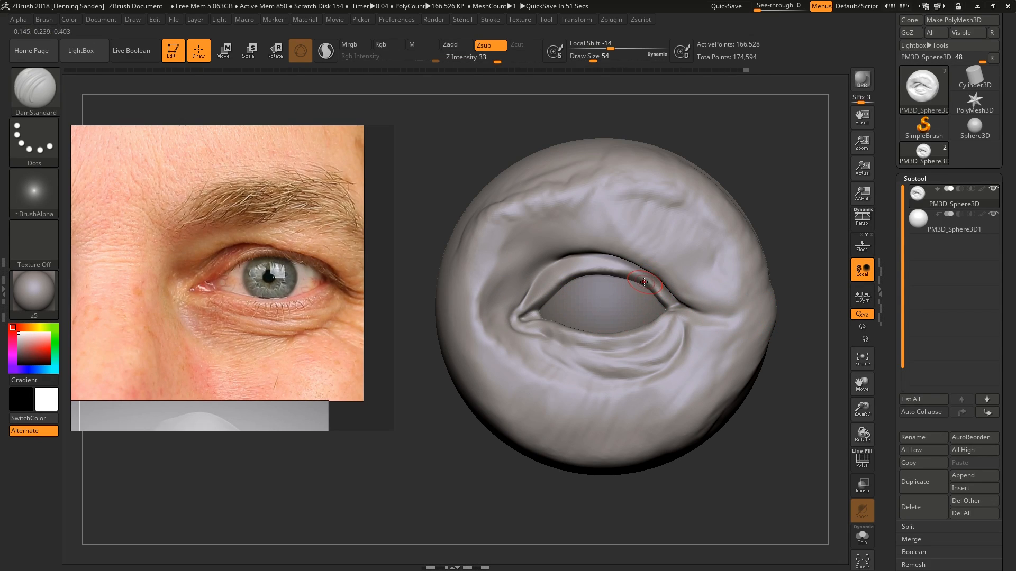
Step: Raise a crisp edge along the upper eyelid's rim with the Standard brush at Draw Size 29
ctrl+right_drag(652, 283, 701, 291)
key(b)
key(s)
key(t)
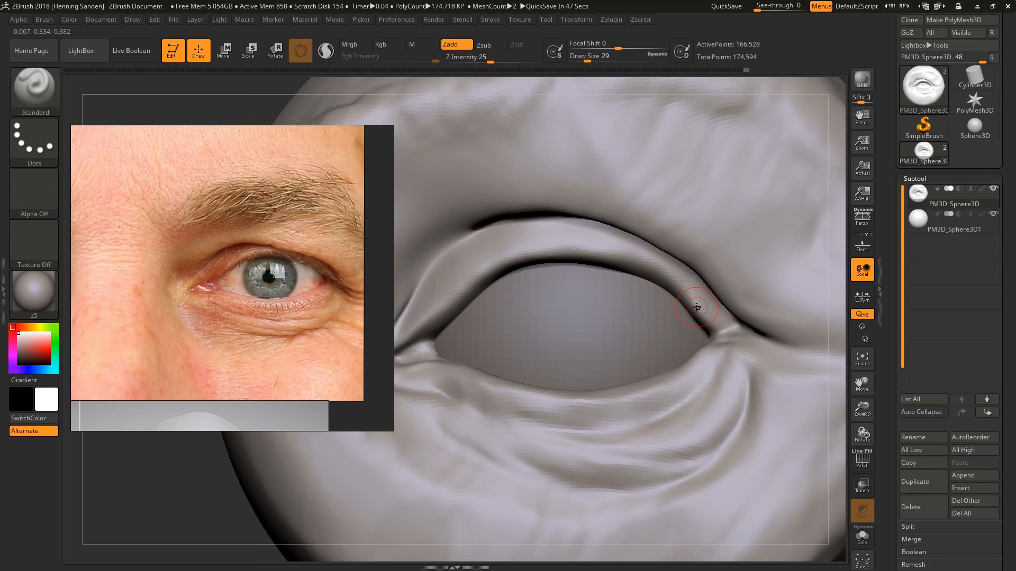
drag(678, 286, 604, 255)
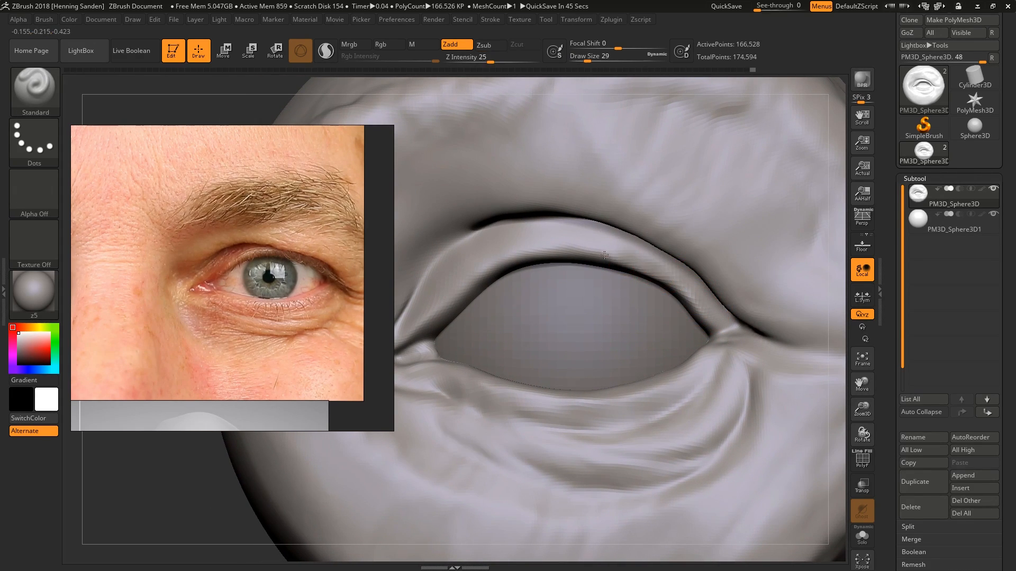
right_drag(690, 302, 693, 305)
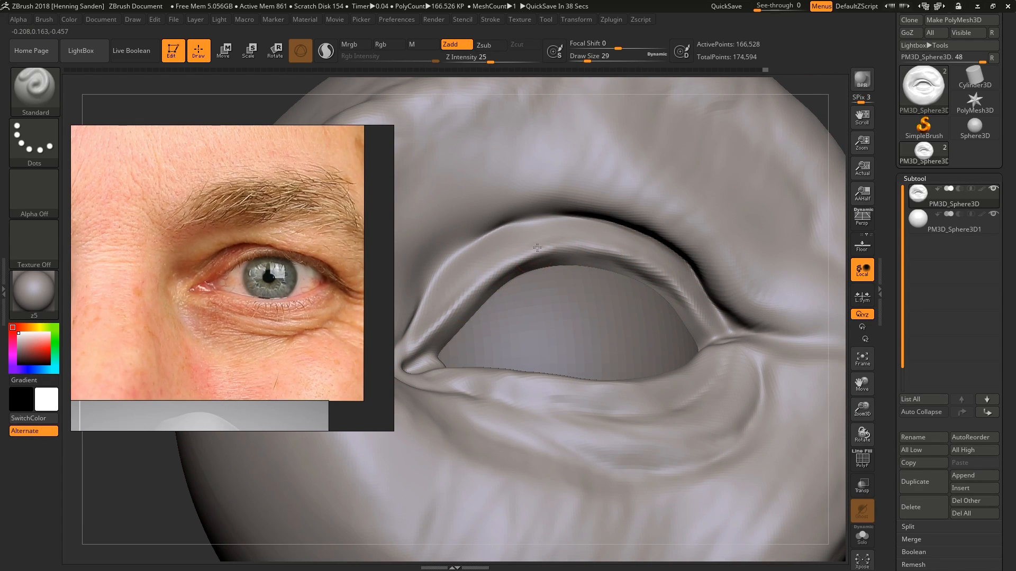
Step: Smooth the raised edge along the upper eyelid's rim with Smooth at Draw Size 29
key(shift)
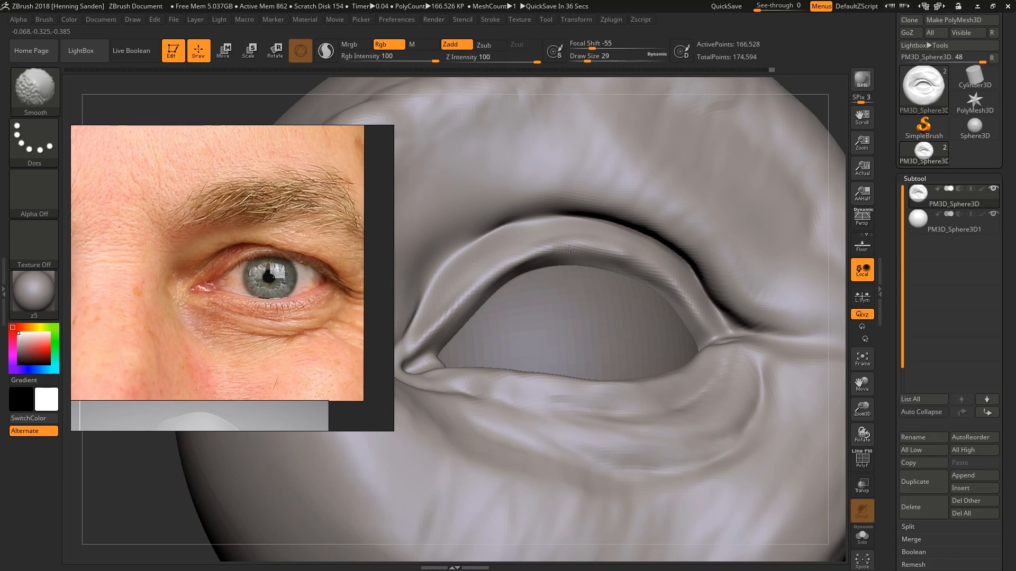
shift+drag(547, 254, 528, 270)
mouse_move(607, 264)
right_down()
mouse_move(592, 265)
mouse_move(591, 252)
mouse_move(681, 287)
mouse_move(677, 324)
mouse_move(629, 281)
mouse_move(543, 327)
right_up()
key(shift)
Step: Smooth the lower eyelid's rim from the inner part to the outer eye corner with Smooth at Draw Size 29
right_drag(690, 346, 710, 312)
key(shift)
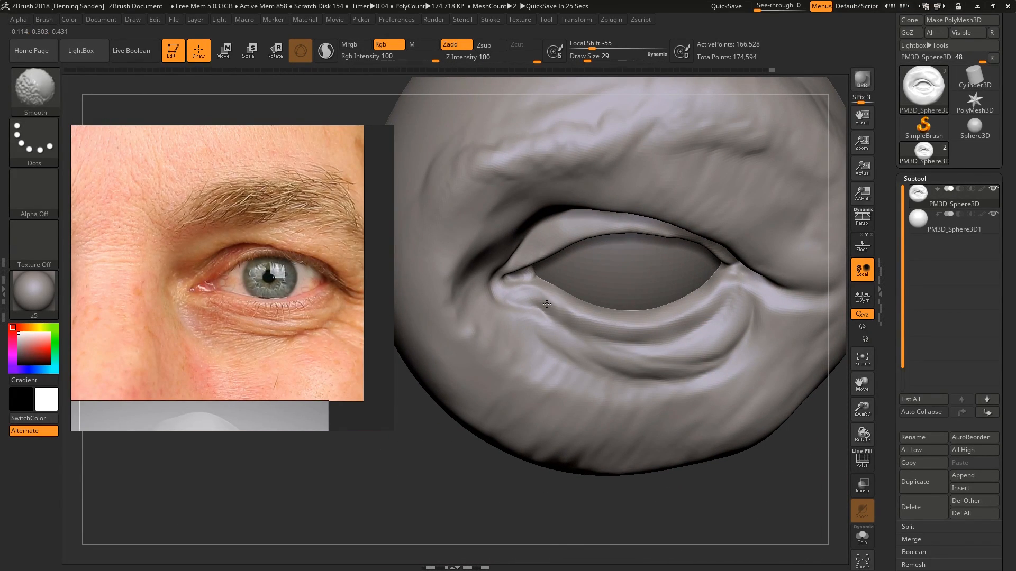
shift+drag(580, 324, 720, 287)
ctrl+right_drag(720, 296, 730, 281)
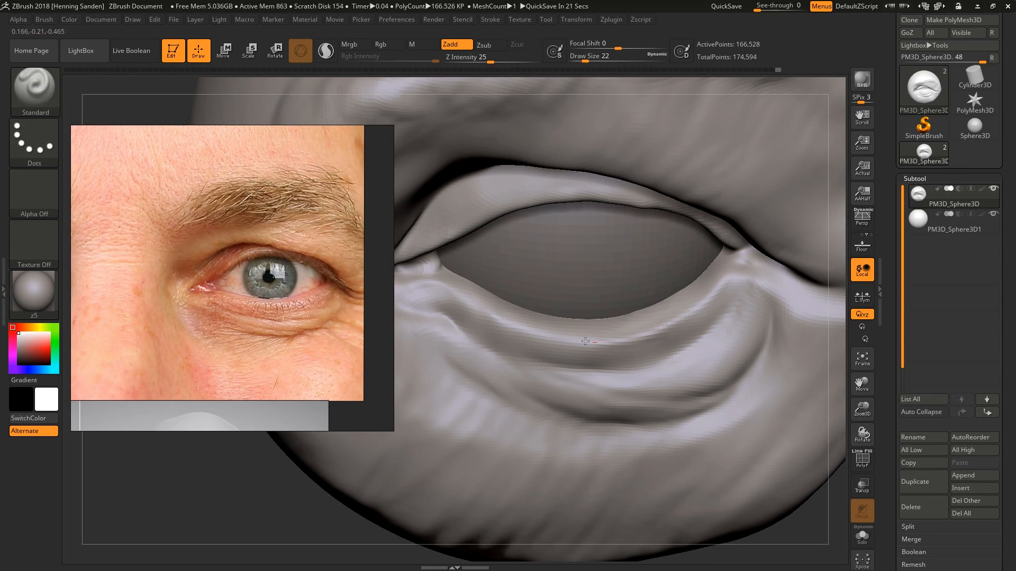
Step: Refine the crease below the lower eyelid's rim with the Standard brush at Draw Size 22, smoothing its inner half
drag(549, 336, 455, 300)
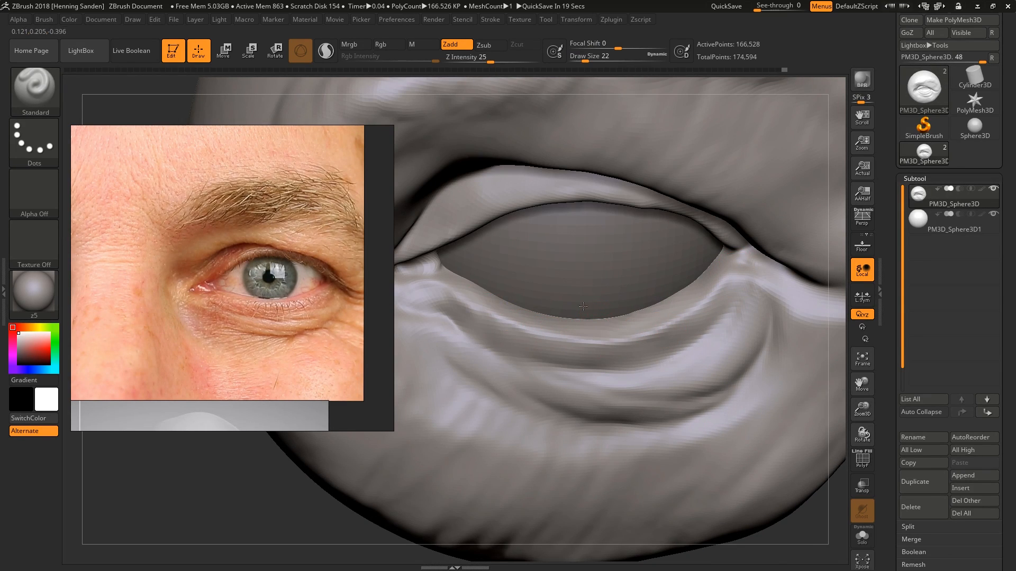
alt+right_drag(559, 323, 640, 333)
shift+drag(639, 334, 592, 327)
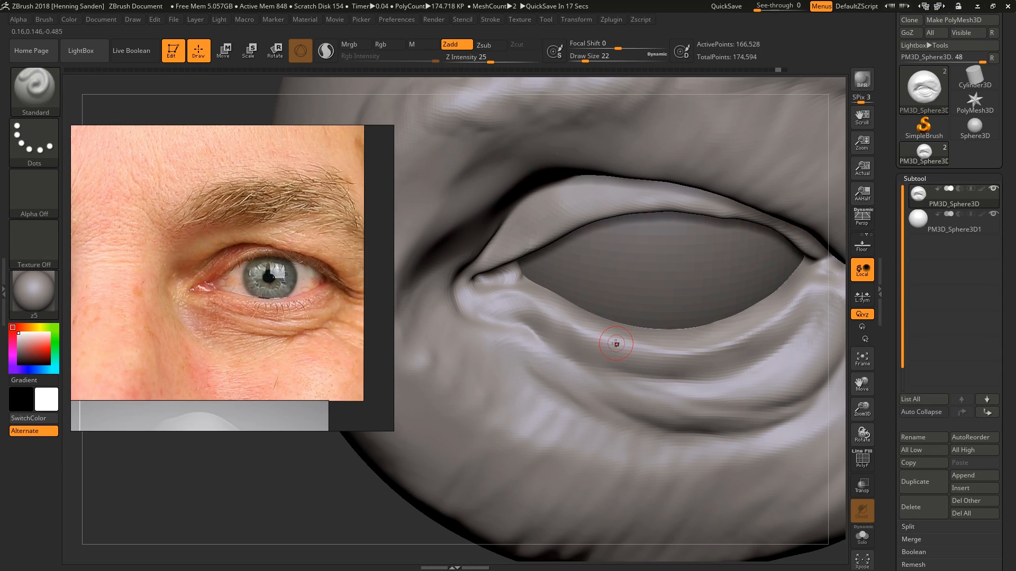
Step: Sculpt the rim of skin wrapping around the inner eye corner with the Standard brush at Draw Size 29
shift+right_drag(532, 300, 521, 296)
key(s)
mouse_move(521, 297)
mouse_down()
mouse_move(469, 291)
mouse_move(465, 279)
mouse_up()
scroll(222, 300, up, 2)
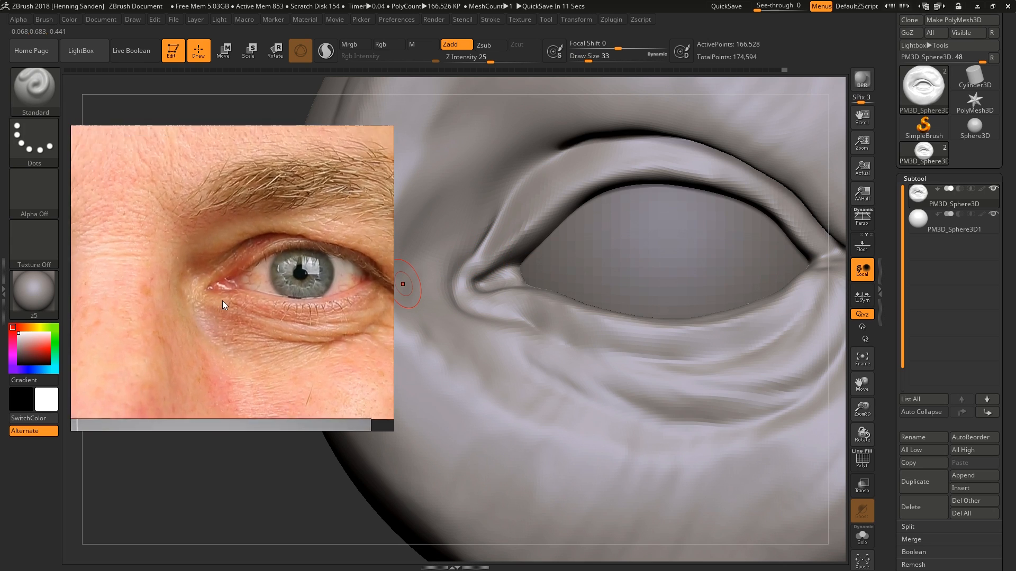
scroll(224, 270, up, 2)
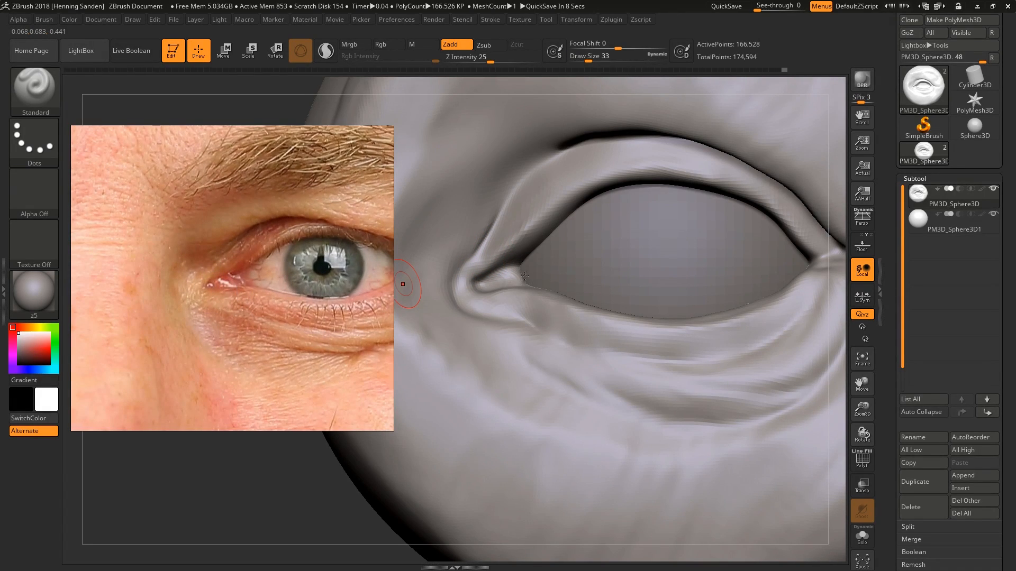
right_drag(469, 279, 481, 281)
mouse_move(492, 258)
mouse_down()
mouse_move(498, 251)
mouse_move(468, 300)
mouse_up()
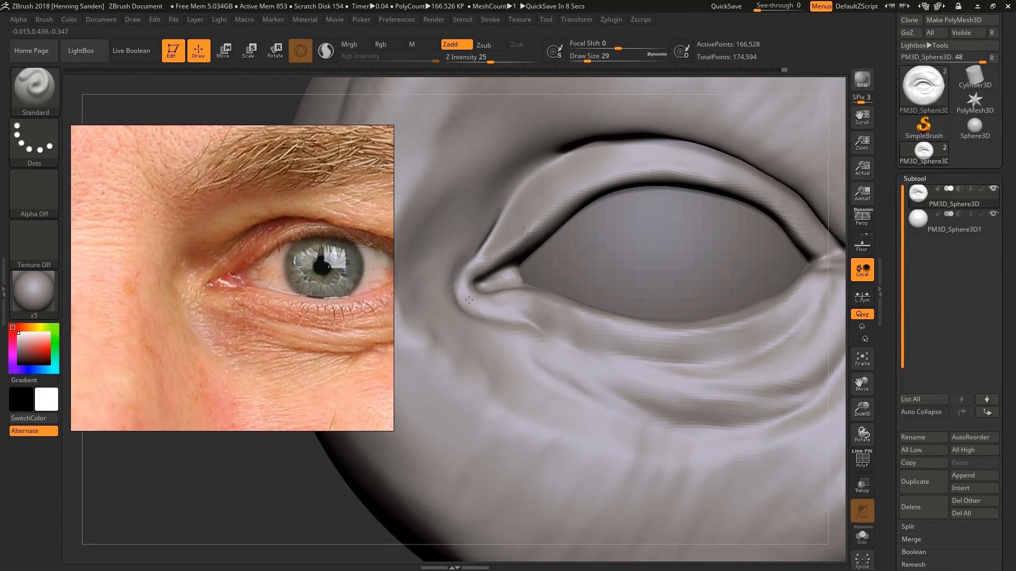
Step: Mask the fold around the inner eye corner, clear the mask, and refine the fold with the Standard brush at Draw Size 29
mouse_move(527, 316)
ctrl+mouse_down()
mouse_move(463, 280)
mouse_move(503, 243)
mouse_move(509, 221)
ctrl+mouse_up()
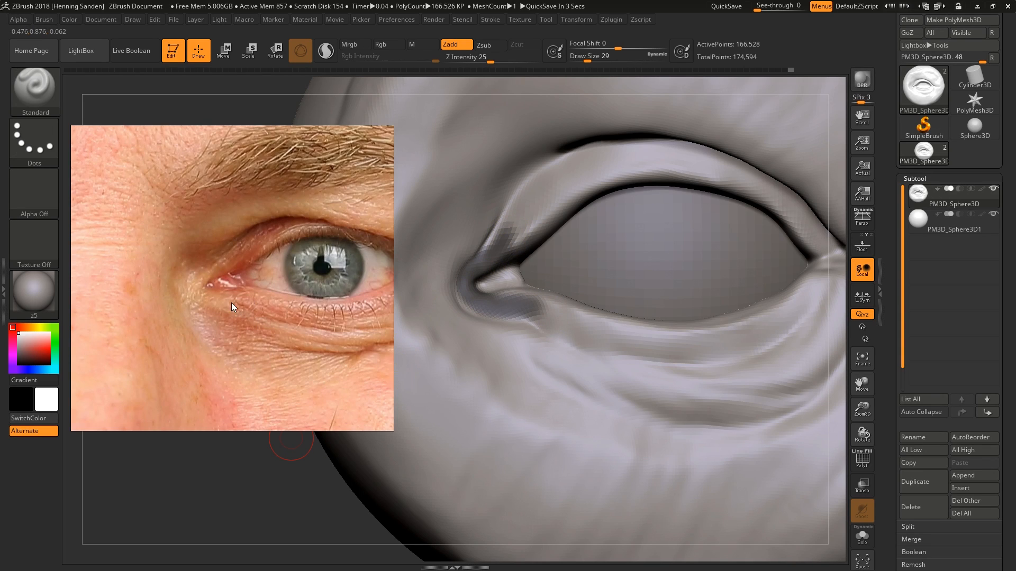
mouse_move(302, 456)
mouse_down()
mouse_move(313, 477)
mouse_move(291, 495)
mouse_up()
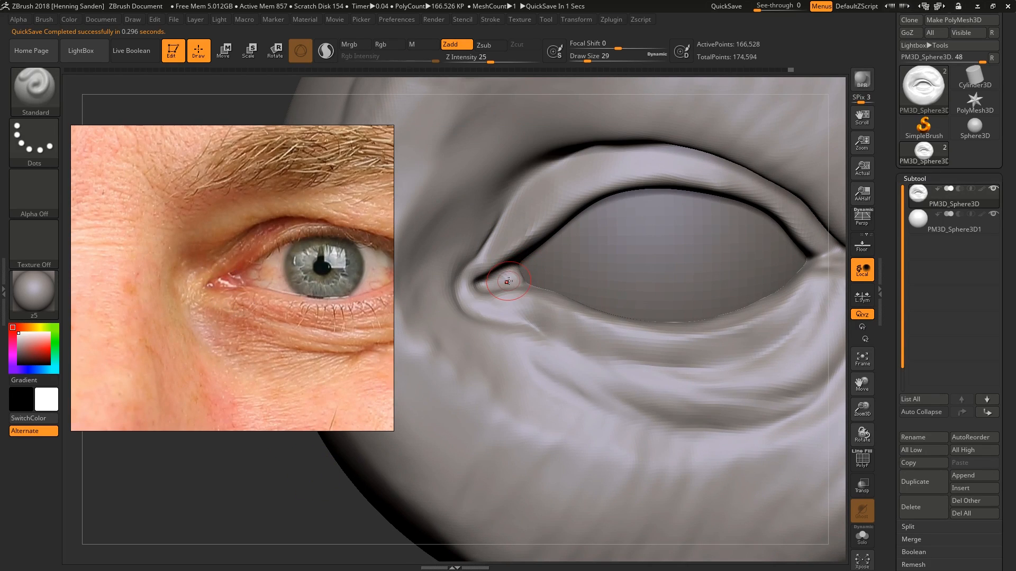
drag(499, 253, 476, 262)
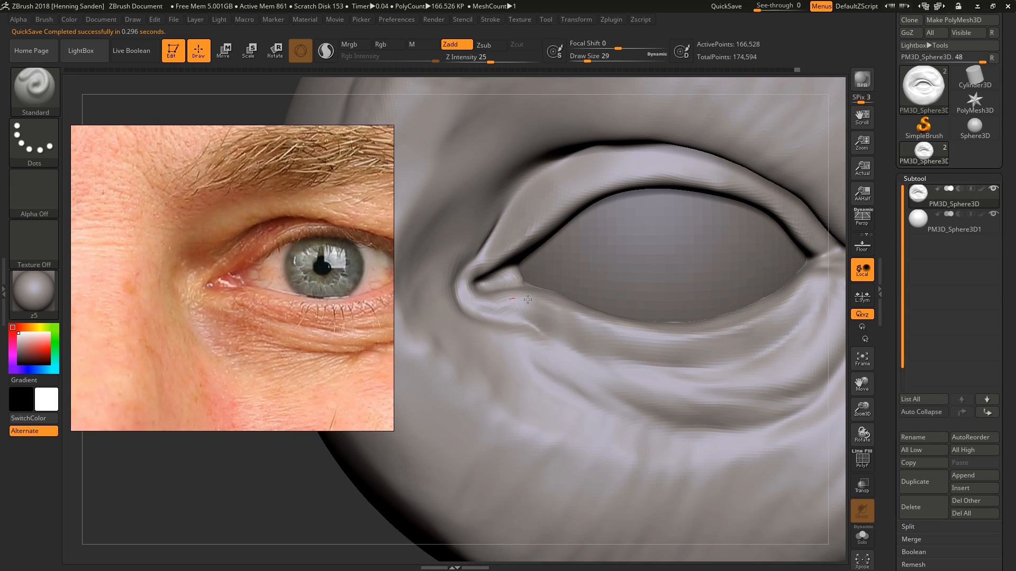
drag(527, 299, 561, 312)
drag(302, 465, 304, 479)
drag(556, 321, 492, 303)
mouse_move(306, 465)
mouse_down()
mouse_move(280, 467)
mouse_move(302, 490)
mouse_move(296, 494)
mouse_up()
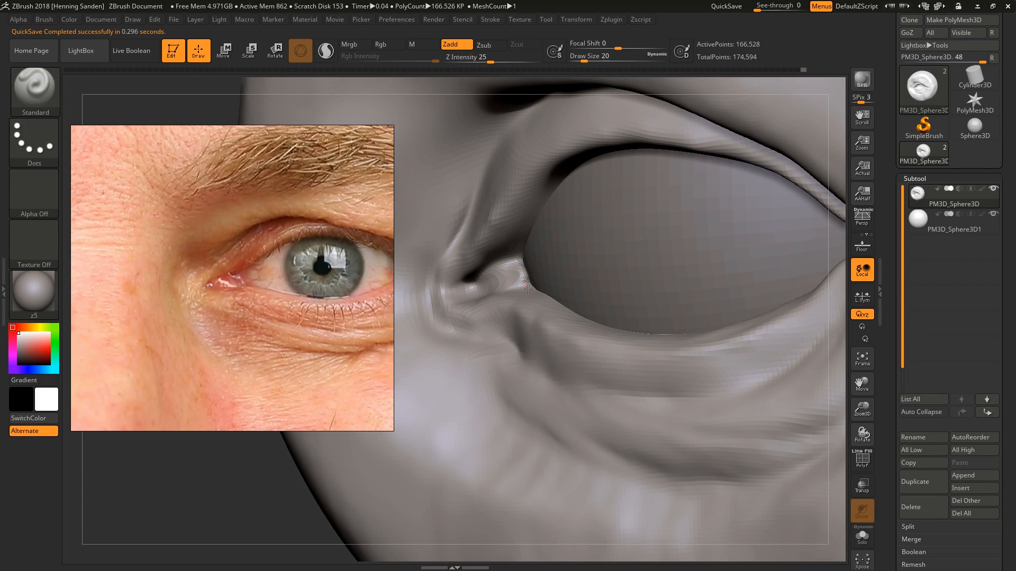
Step: Shape the tear duct in the inner eye corner with the Standard brush at about Draw Size 20 and smooth it
drag(528, 288, 512, 273)
drag(280, 468, 304, 468)
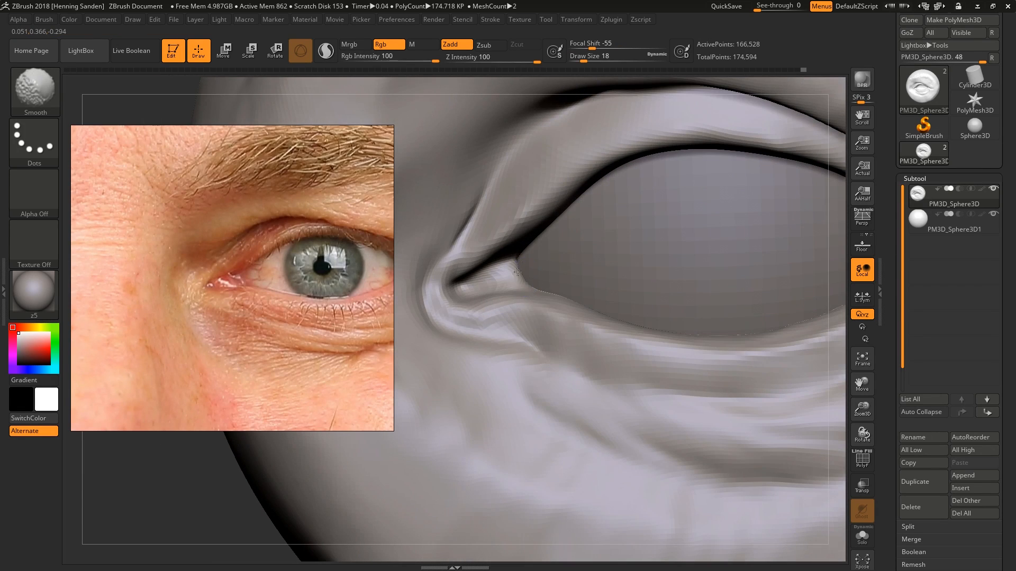
shift+drag(517, 272, 511, 275)
drag(264, 468, 283, 468)
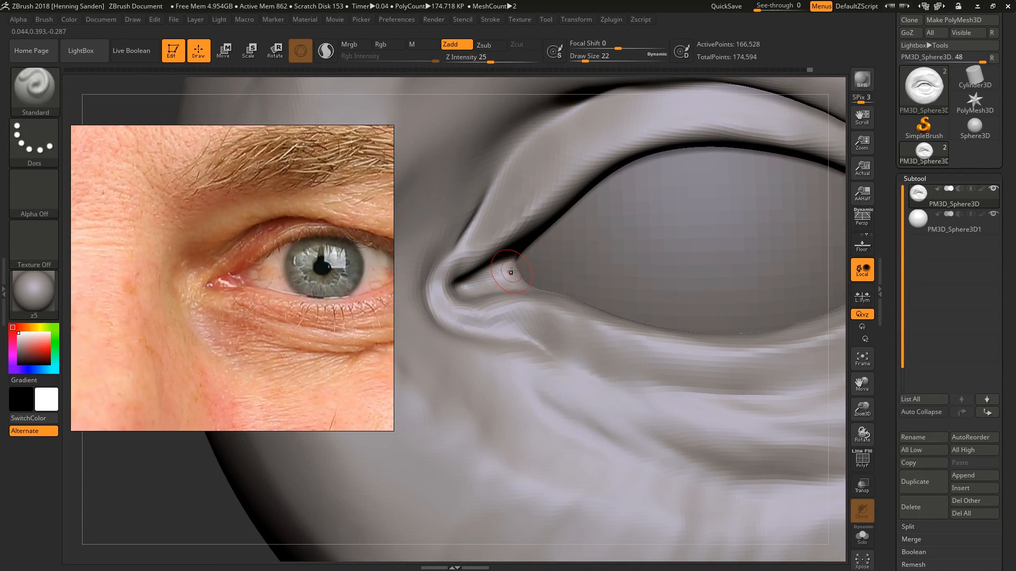
drag(475, 286, 483, 281)
mouse_move(483, 281)
right_down()
mouse_move(511, 269)
mouse_move(471, 287)
right_up()
mouse_move(478, 281)
shift+mouse_down()
mouse_move(461, 284)
mouse_move(459, 299)
mouse_move(489, 268)
shift+mouse_up()
Step: Make the eyeball the active subtool with the Move brush at Draw Size 71
key(b)
key(m)
key(v)
key(bracketright)
ctrl+right_drag(529, 258, 556, 217)
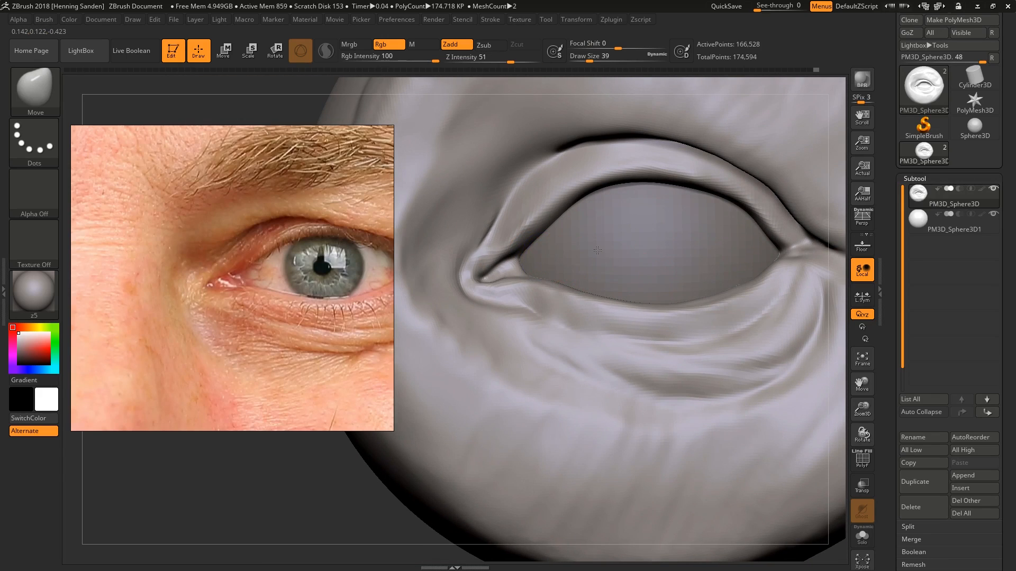
mouse_move(608, 288)
ctrl+right_down()
mouse_move(627, 268)
mouse_move(585, 277)
ctrl+right_up()
alt+click(606, 272)
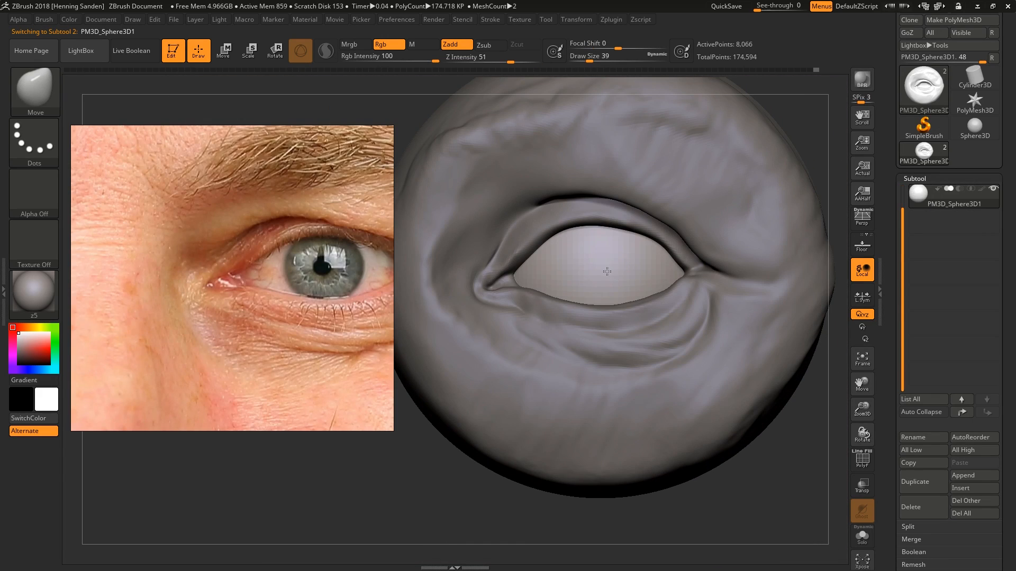
key(s)
drag(598, 272, 606, 272)
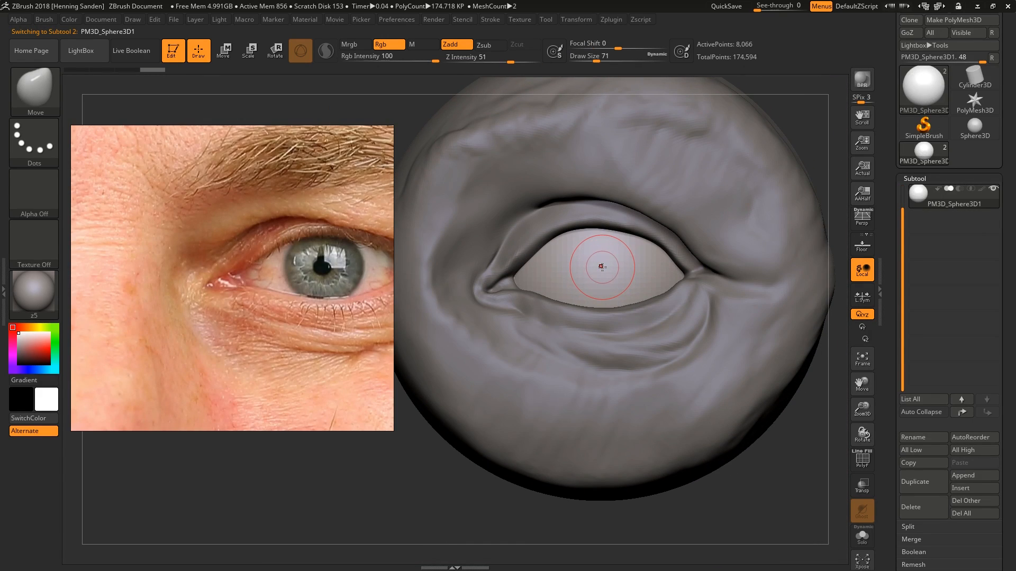
Step: Switch to the ClayBuildup brush at Draw Size 80 and subdivide the eyeball mesh once
key(b)
key(c)
key(b)
key(s)
click(600, 268)
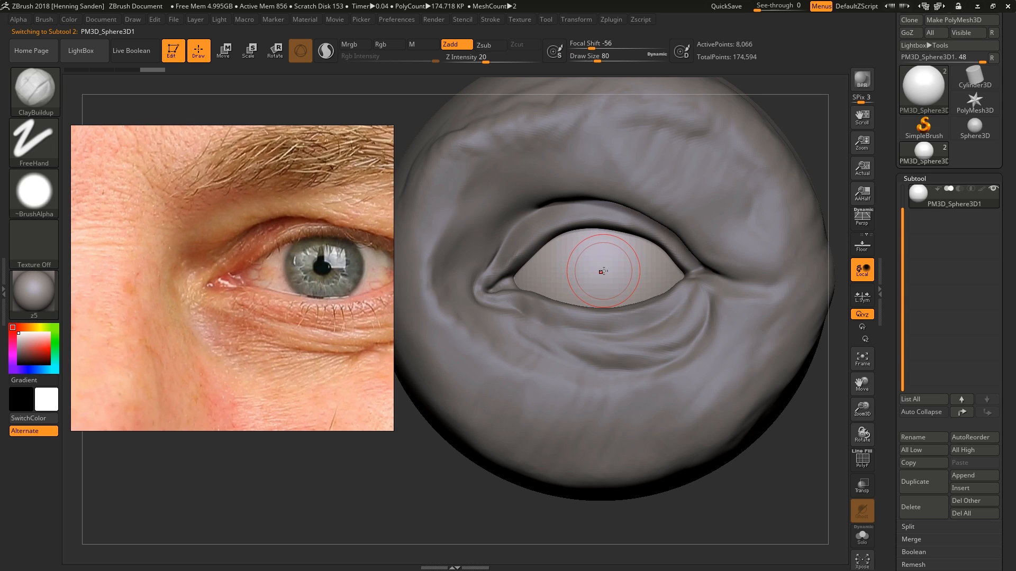
key(ctrl+d)
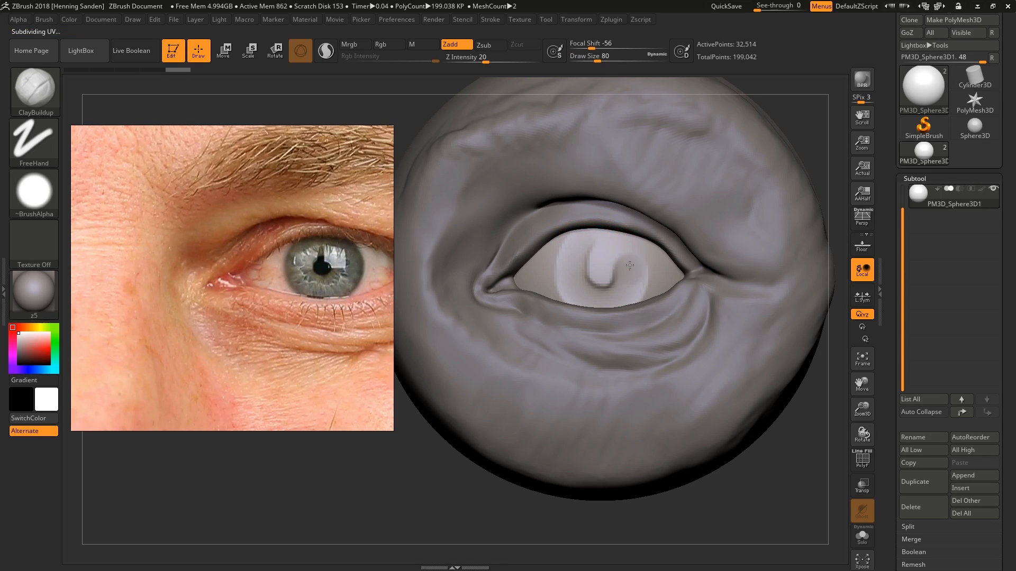
Step: Build up a raised iris disc at the eyeball's center with the ClayBuildup brush at Draw Size 65
mouse_move(611, 287)
mouse_down()
mouse_move(603, 270)
mouse_move(578, 289)
mouse_move(579, 253)
mouse_move(629, 287)
mouse_move(599, 256)
mouse_up()
key(ctrl+z)
key(s)
click(586, 268)
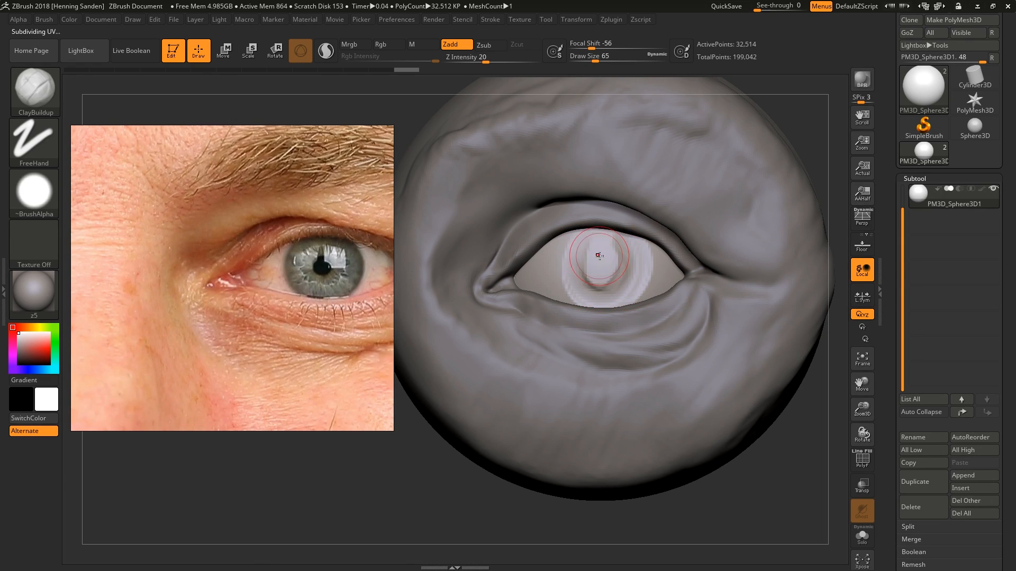
middle_drag(291, 308, 265, 316)
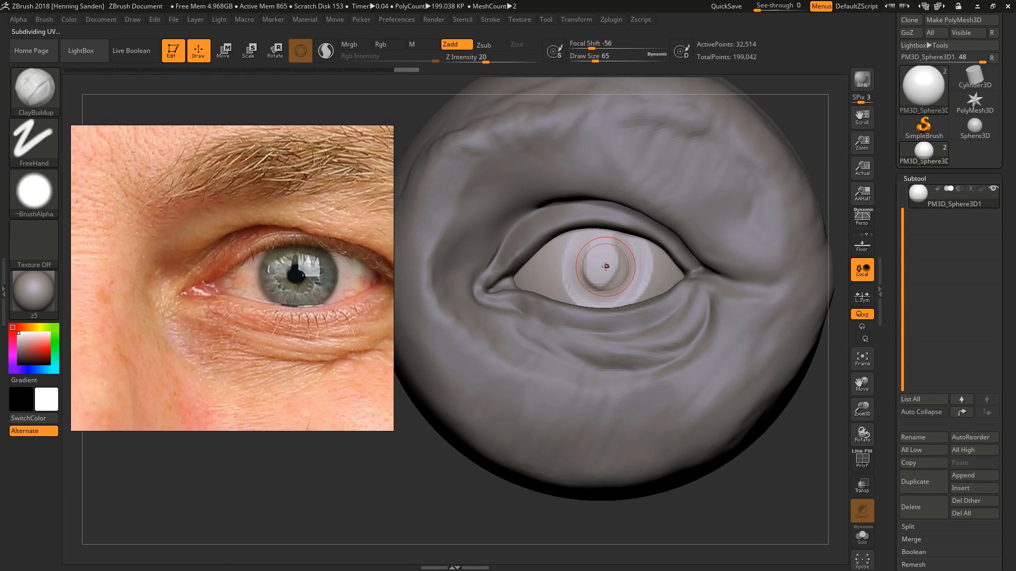
drag(595, 239, 599, 269)
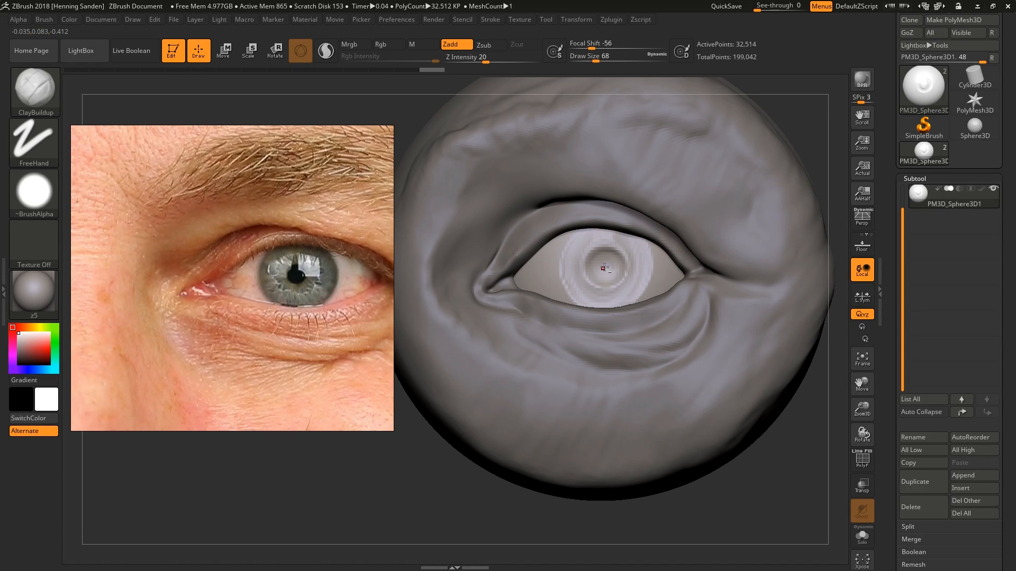
Step: Shape the ring and hollow of the pupil inside the iris with the ClayBuildup brush at Draw Size 46
key([)
drag(604, 269, 604, 268)
mouse_move(607, 264)
right_down()
mouse_move(455, 262)
mouse_move(607, 244)
right_up()
mouse_move(603, 239)
mouse_down()
mouse_move(585, 239)
mouse_move(568, 283)
mouse_move(598, 297)
mouse_up()
key([)
mouse_move(598, 297)
right_down()
mouse_move(622, 294)
mouse_move(612, 290)
mouse_move(628, 265)
right_up()
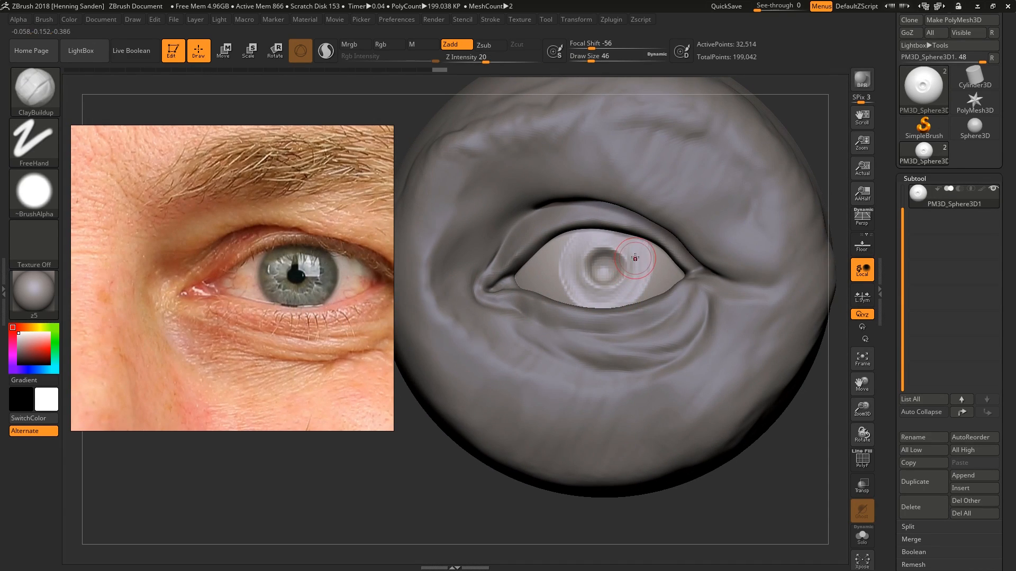
drag(623, 254, 627, 265)
right_drag(627, 266, 638, 270)
Step: Sculpt a circular ring around the pupil within the iris with the ClayBuildup brush at Draw Size 31
key(bracketleft)
key(bracketleft)
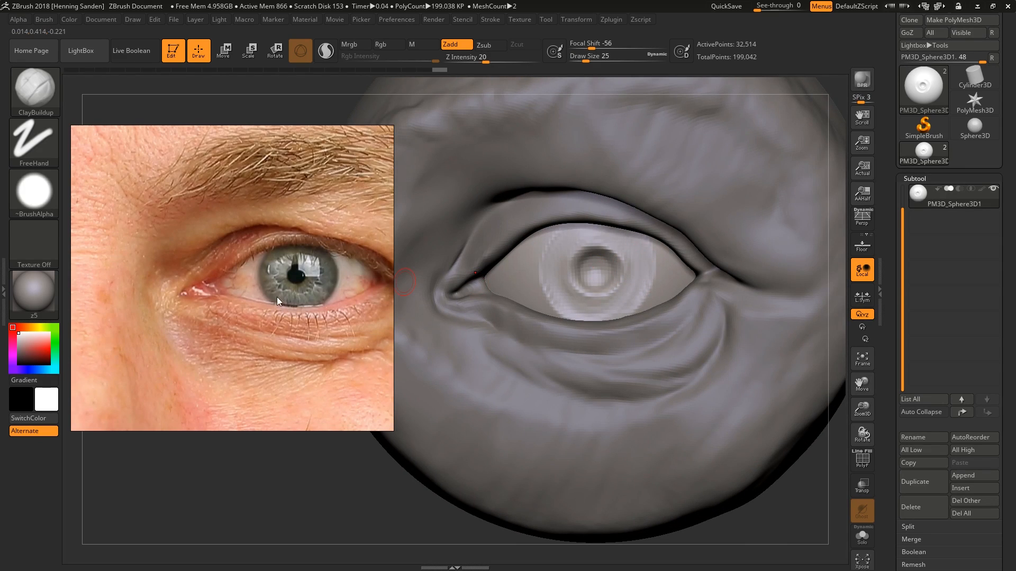
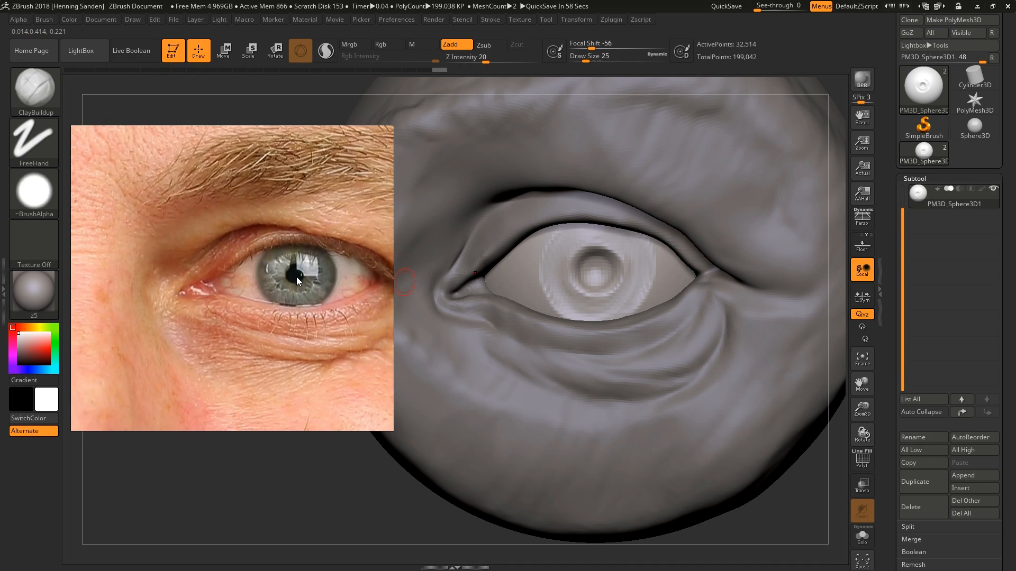
mouse_move(642, 266)
right_down()
mouse_move(595, 268)
mouse_move(645, 265)
mouse_move(640, 259)
right_up()
key(bracketright)
key(bracketright)
key(bracketleft)
drag(635, 252, 644, 258)
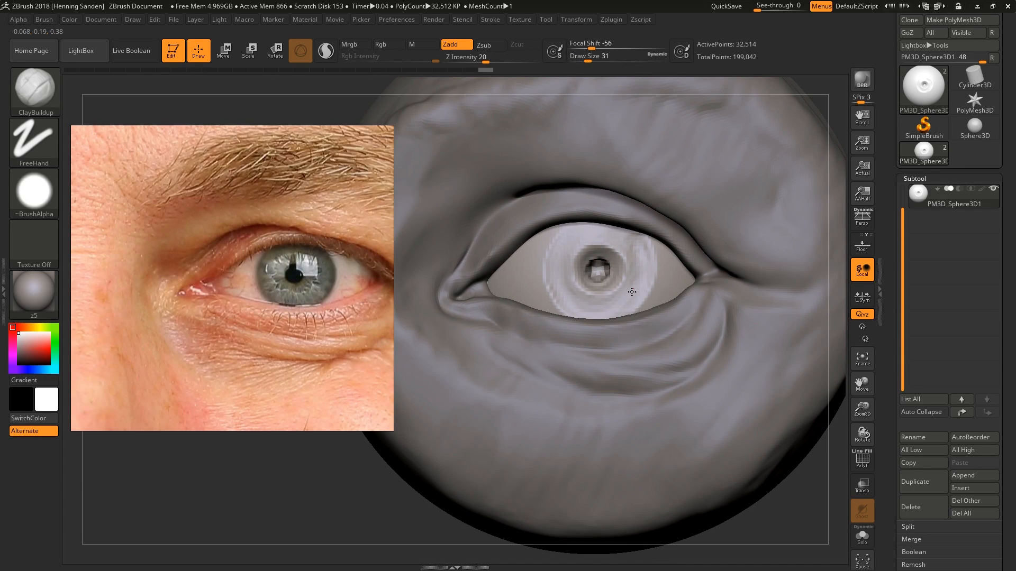
drag(632, 292, 600, 312)
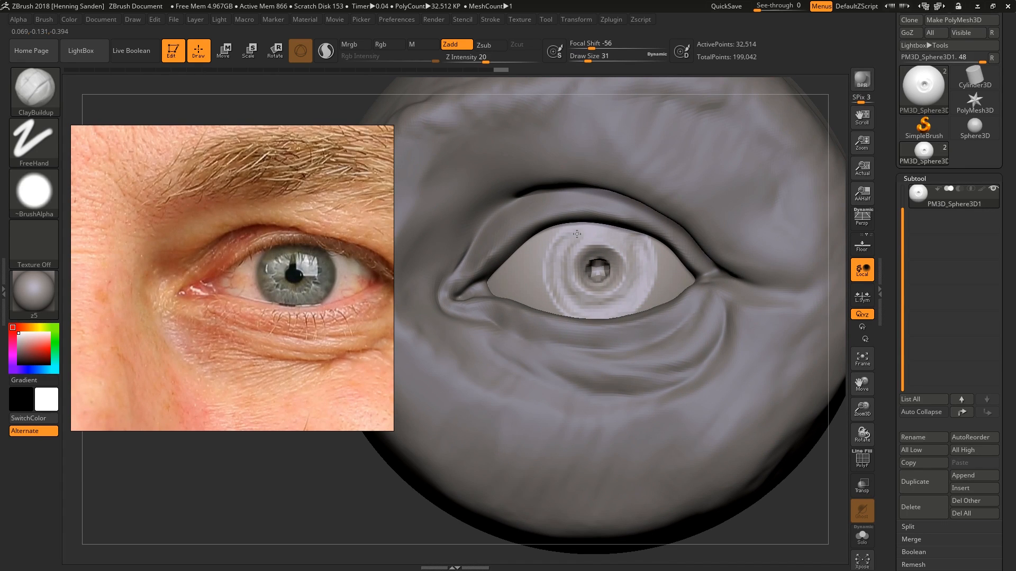
drag(576, 233, 599, 239)
Step: Adjust the shape of the pupil and surrounding iris with the Move brush, enlarging it up to Draw Size 64
mouse_move(599, 241)
right_down()
mouse_move(529, 259)
mouse_move(608, 265)
mouse_move(588, 269)
right_up()
key(b)
key(m)
key(v)
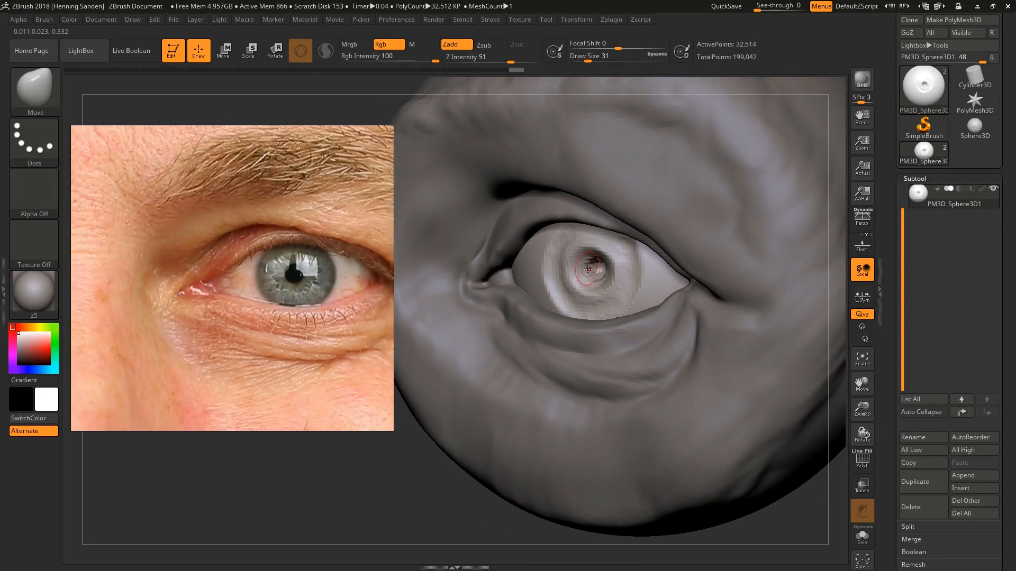
drag(588, 269, 591, 267)
right_drag(627, 264, 590, 269)
key(s)
drag(581, 271, 578, 278)
key(s)
drag(574, 280, 574, 275)
mouse_move(574, 276)
right_down()
mouse_move(609, 280)
mouse_move(649, 252)
right_up()
Step: Carve the iris's outer edge on the side nearest the inner eye corner with the DamStandard brush at Draw Size 59
key(t)
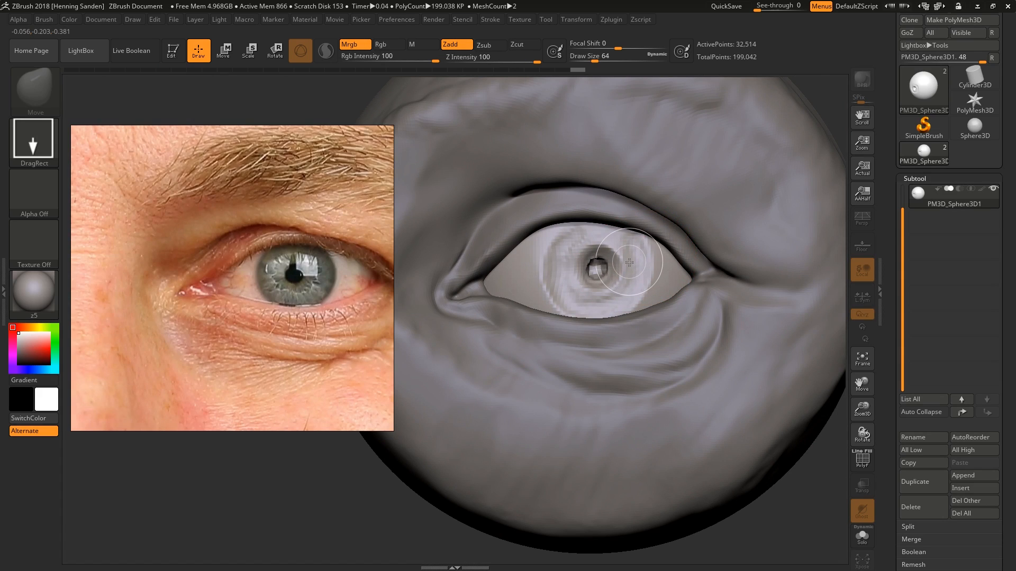
key(t)
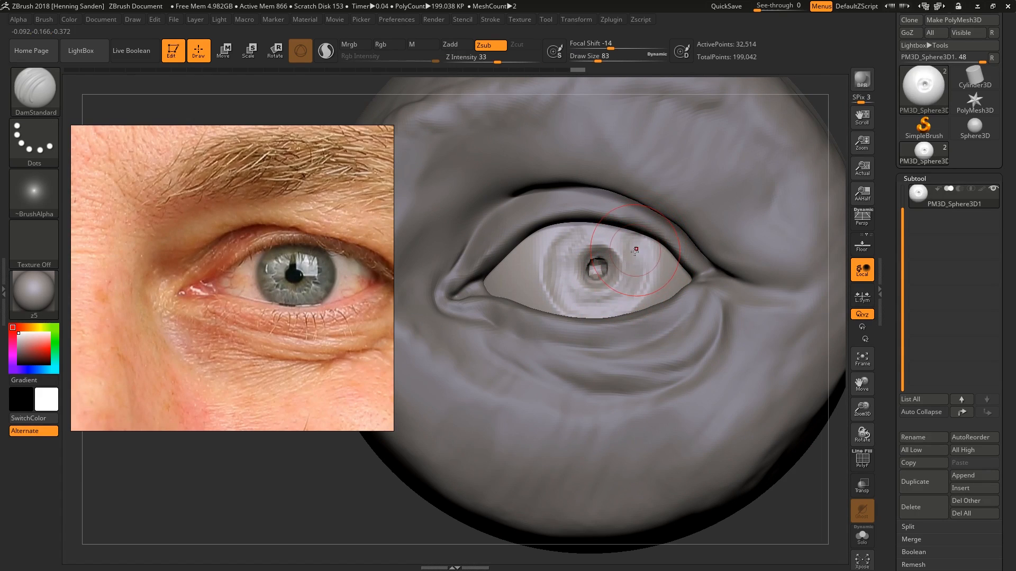
drag(636, 250, 635, 264)
key(ctrl+z)
key(s)
click(626, 268)
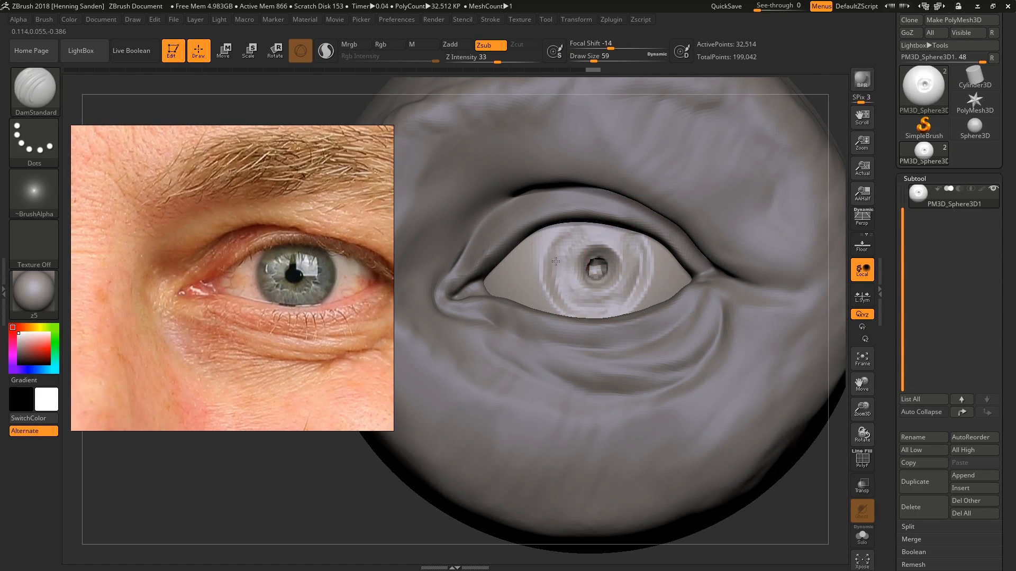
drag(558, 286, 568, 300)
drag(555, 248, 568, 303)
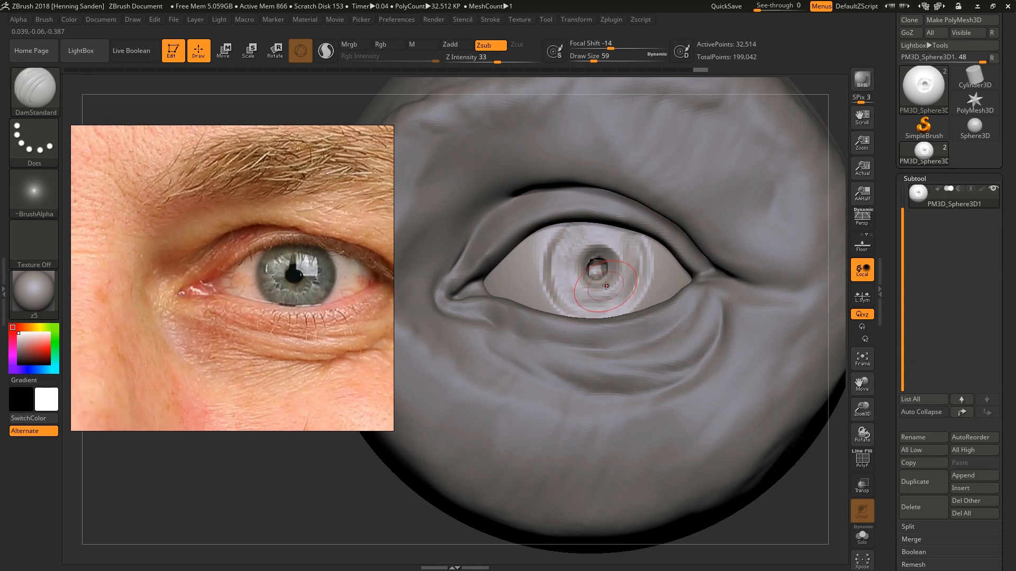
Step: Sculpt a small catchlight above and beside the pupil with the ClayBuildup brush at Draw Size 35
right_drag(531, 292, 588, 288)
key(b)
key(c)
key(b)
mouse_move(656, 296)
right_down()
mouse_move(616, 296)
mouse_move(620, 276)
mouse_move(625, 301)
right_up()
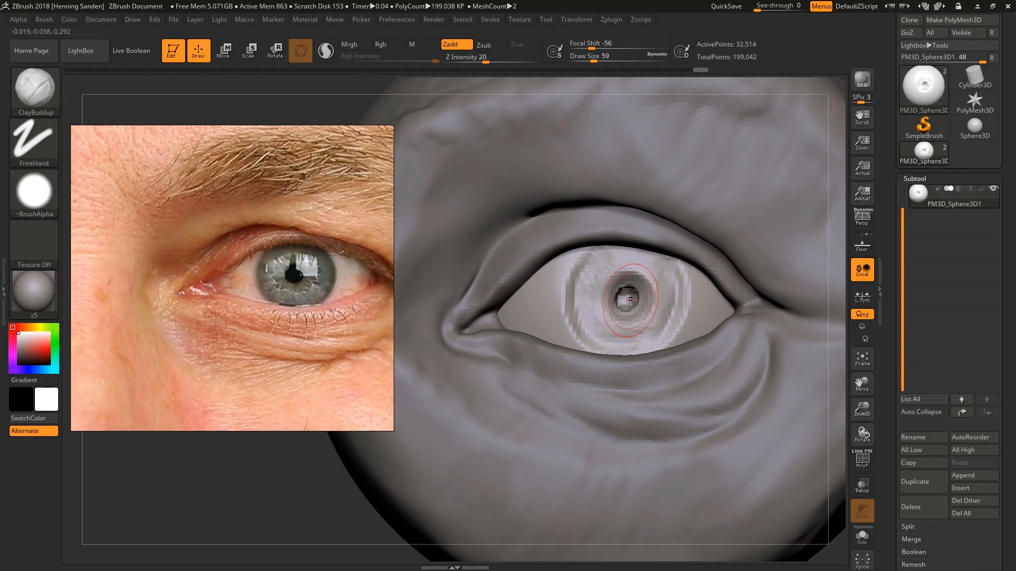
key(shift)
key(s)
drag(643, 297, 652, 282)
key(s)
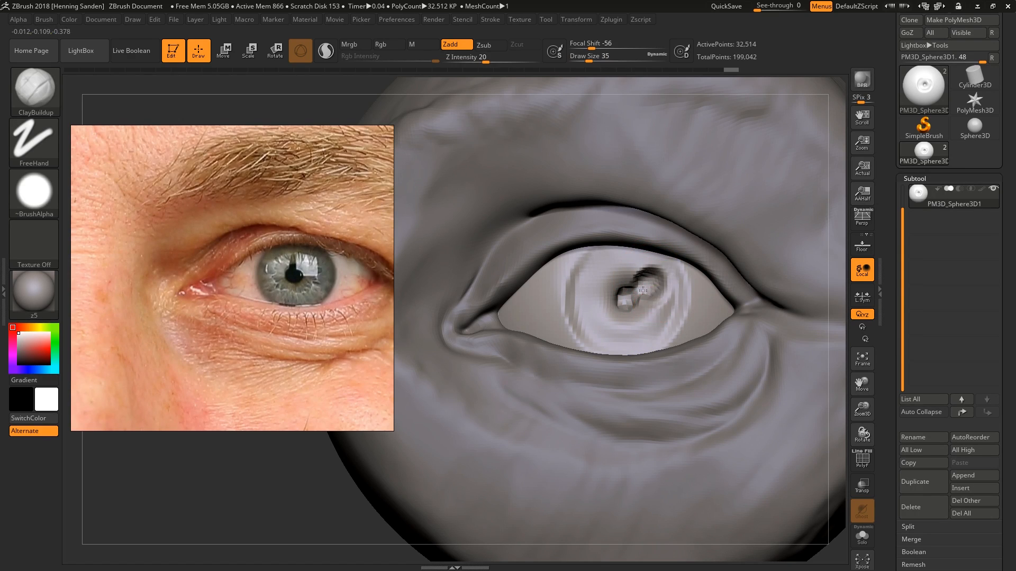
ctrl+right_drag(643, 291, 628, 286)
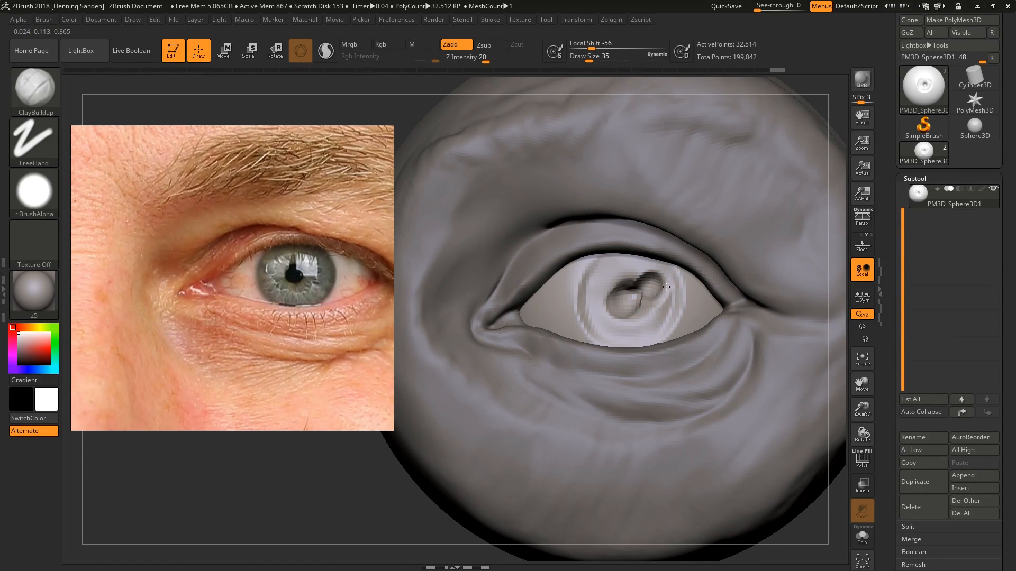
Step: Even out the iris with ClayBuildup at Draw Size 44, and refine the catchlight at Draw Size 31
key(s)
click(661, 310)
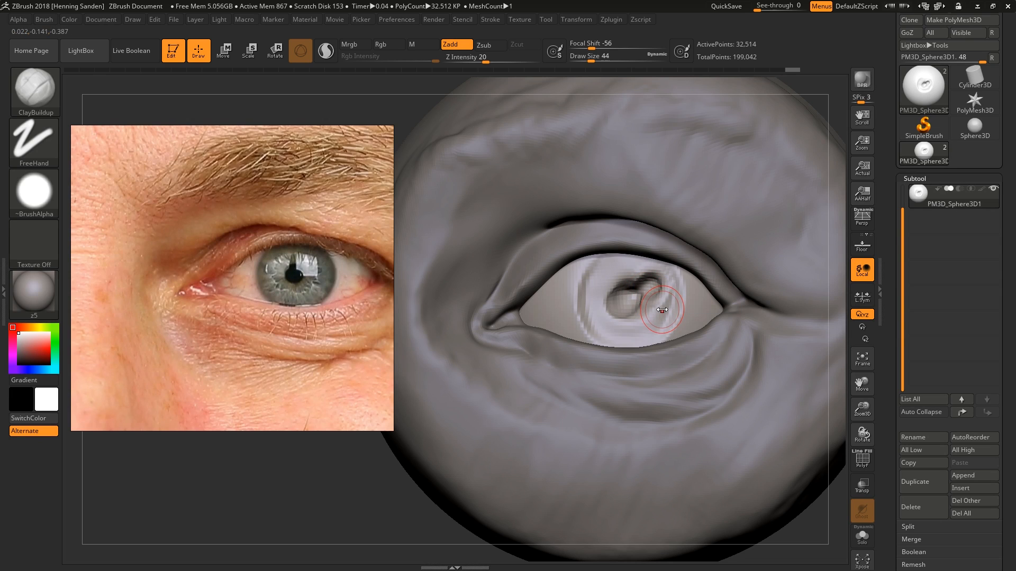
drag(621, 322, 627, 318)
key(s)
click(649, 298)
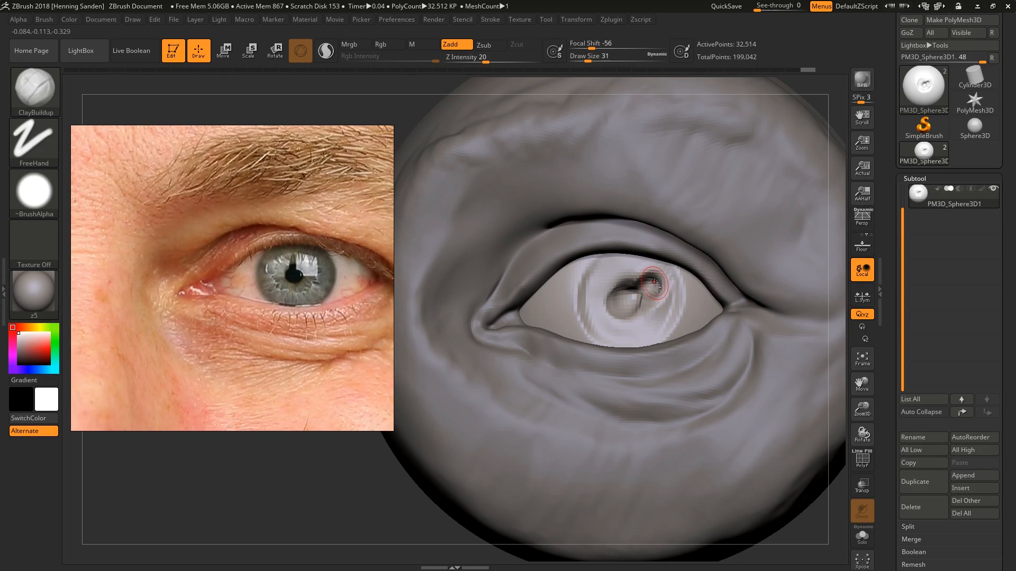
alt+drag(654, 283, 652, 289)
drag(624, 327, 601, 282)
Step: Make the sculpted eye area sphere the active subtool and frame the whole model from the front
mouse_move(640, 324)
ctrl+right_down()
mouse_move(658, 319)
mouse_move(642, 338)
mouse_move(684, 324)
mouse_move(642, 323)
mouse_move(637, 380)
mouse_move(641, 322)
mouse_move(656, 296)
ctrl+right_up()
alt+click(682, 286)
shift+right_drag(714, 267, 671, 290)
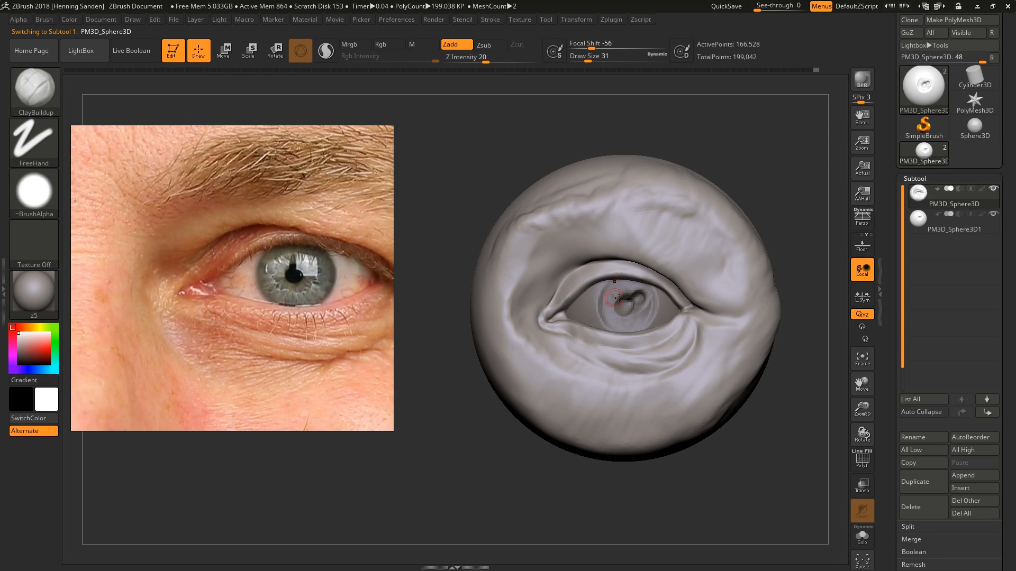
Step: Compare the eye reference photo with the sculpted lids, folds and brow from several angles
right_drag(662, 326, 665, 342)
middle_drag(313, 351, 263, 337)
right_drag(266, 338, 273, 329)
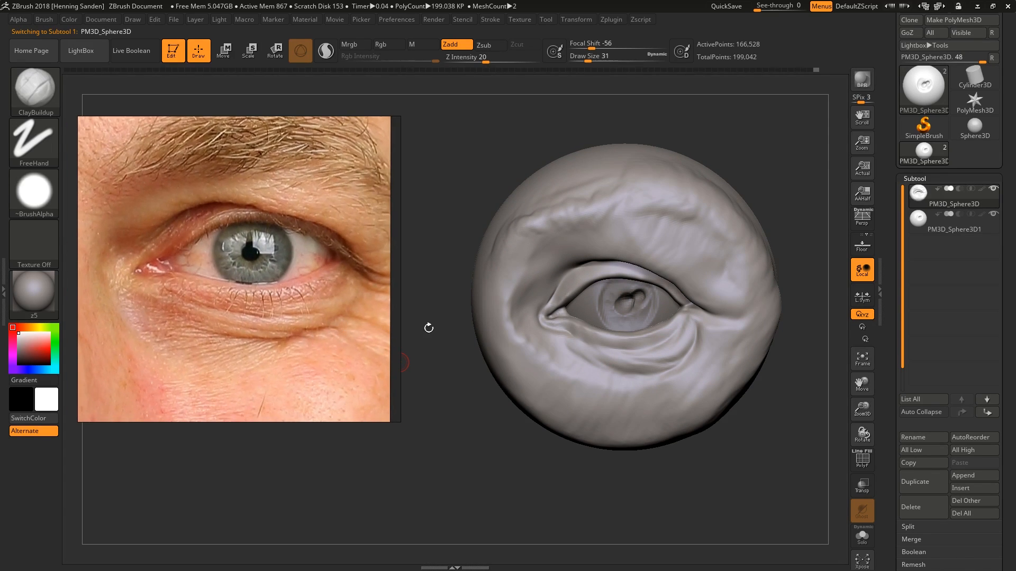
right_drag(656, 316, 662, 298)
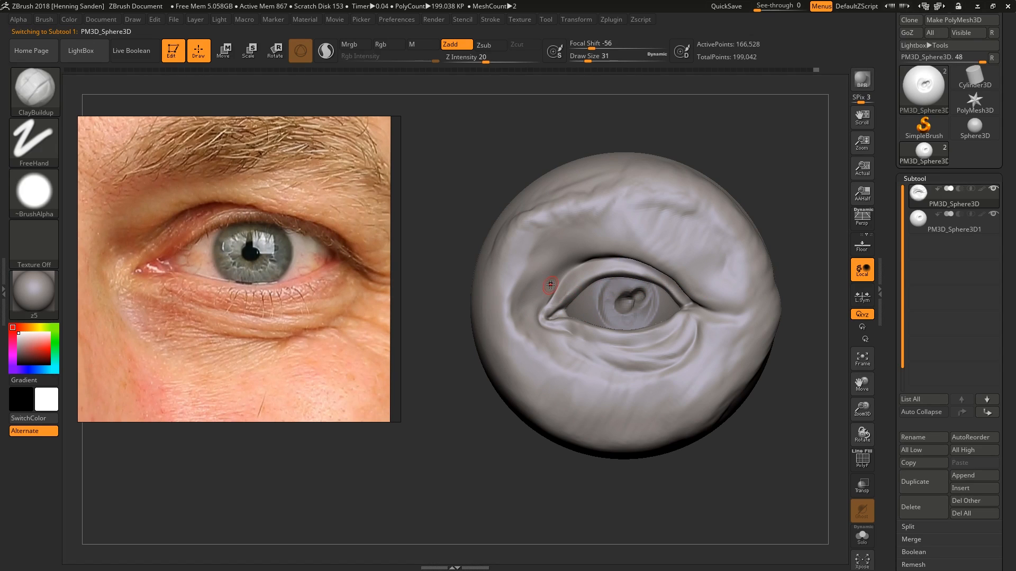
alt+right_drag(551, 285, 582, 279)
middle_drag(312, 287, 304, 310)
scroll(315, 316, down, 1)
ctrl+right_drag(604, 291, 614, 265)
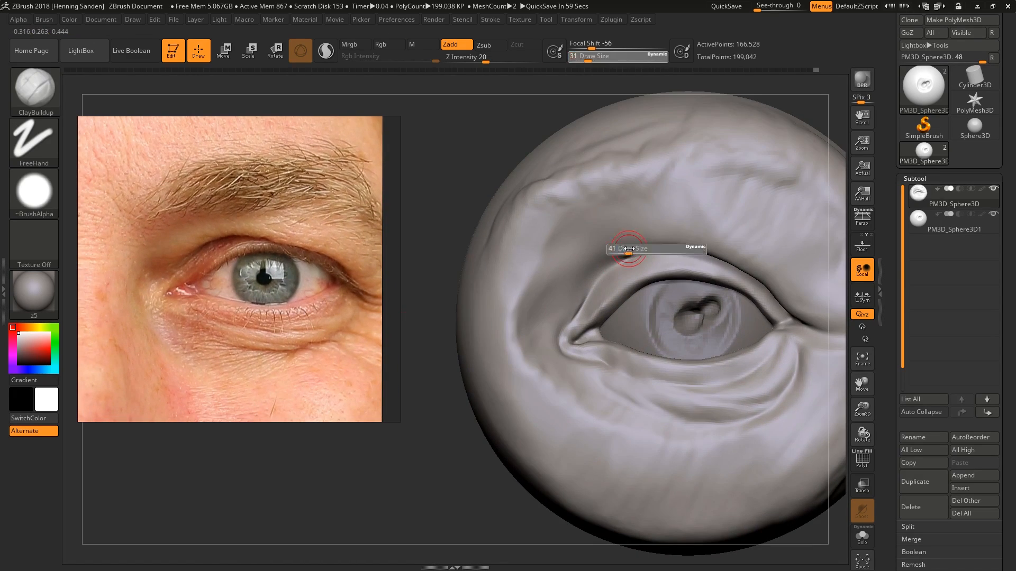
Step: Build up the fold above the inner eye corner with the ClayBuildup brush at Draw Size 77, and smooth it lightly
key(s)
mouse_move(648, 245)
mouse_down()
mouse_move(598, 245)
mouse_move(595, 285)
mouse_up()
key(s)
key(s)
key(s)
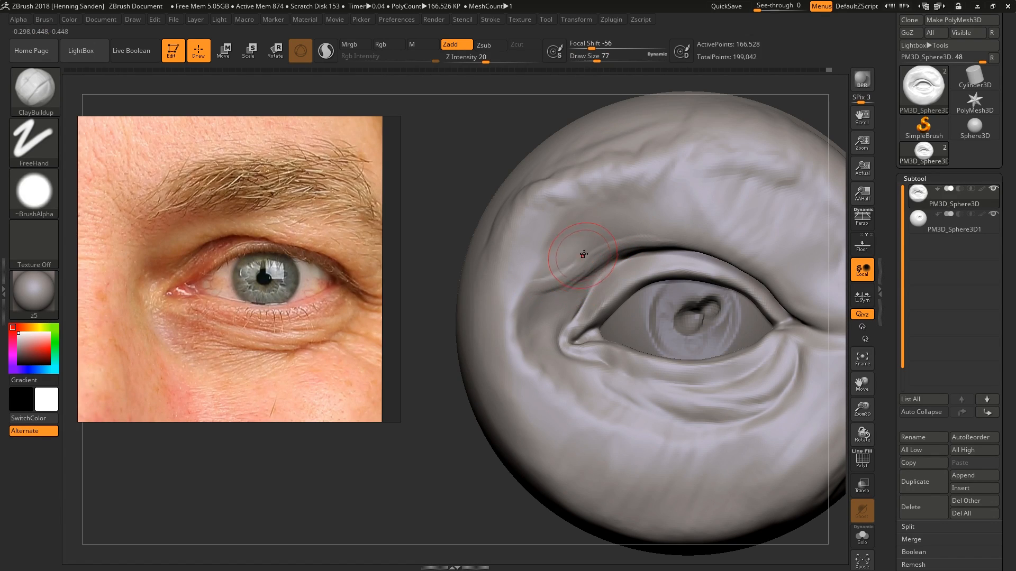
drag(529, 270, 612, 241)
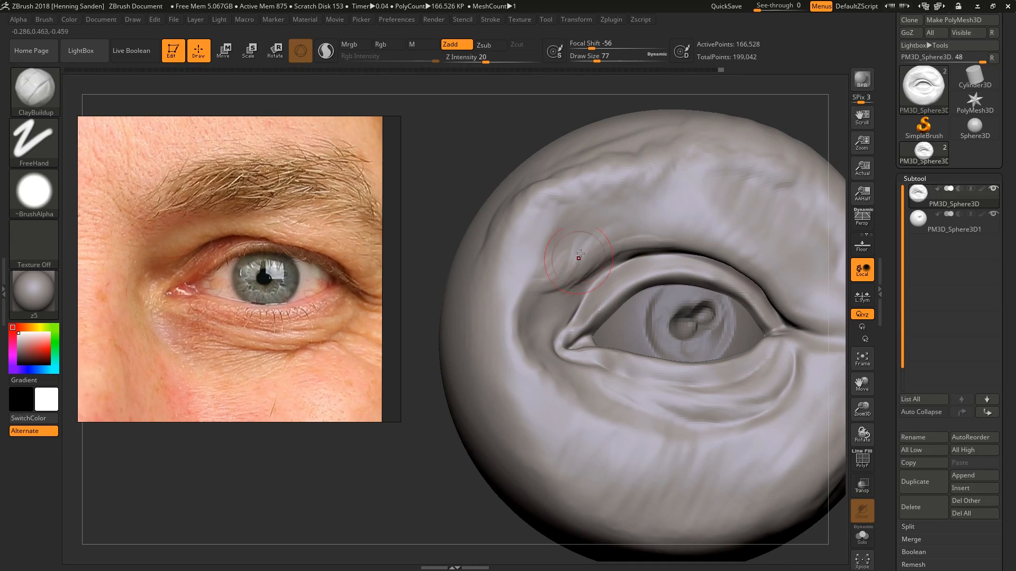
mouse_move(545, 267)
right_down()
mouse_move(628, 234)
mouse_move(626, 244)
right_up()
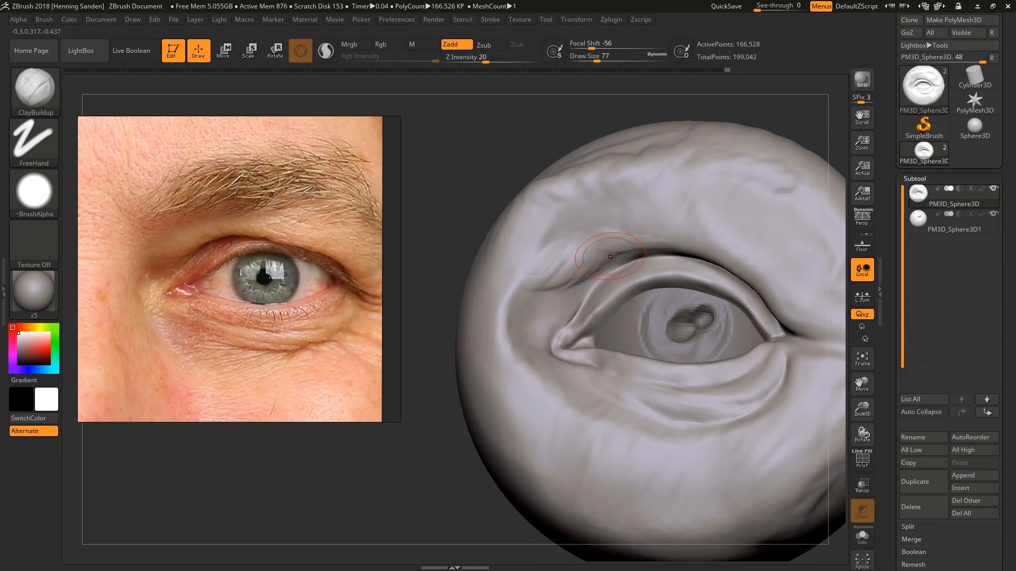
shift+drag(627, 243, 637, 245)
Step: Sculpt fine skin creases along the fold above the upper eyelid out to the outer corner, with ClayBuildup at Draw Size 62
right_drag(628, 246, 638, 243)
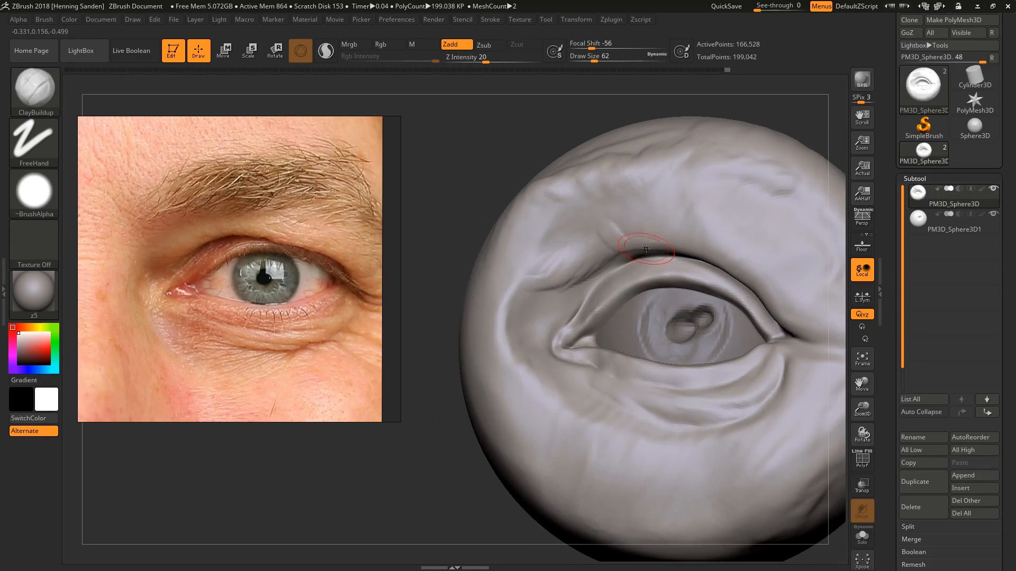
drag(659, 243, 622, 229)
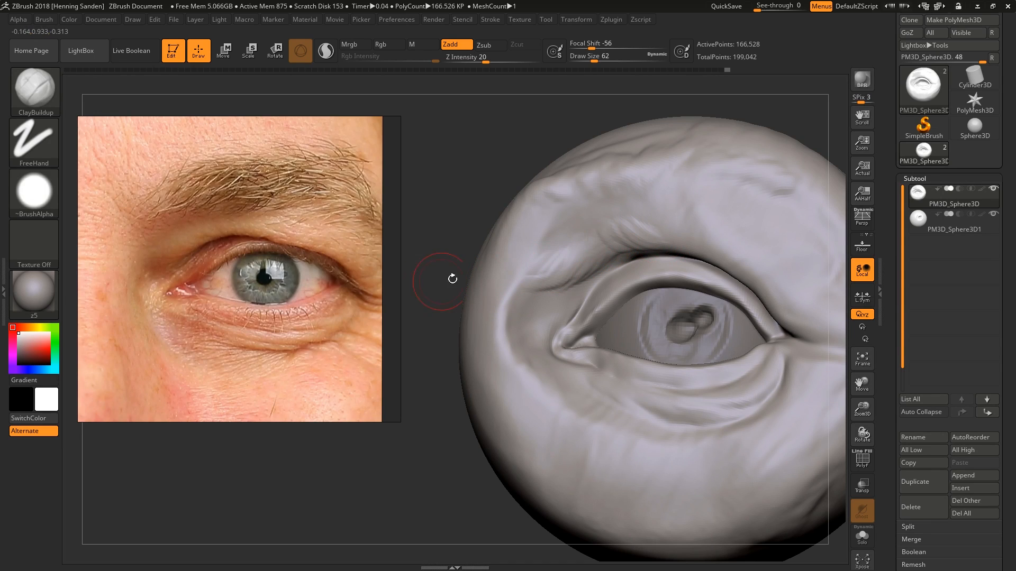
right_drag(644, 255, 640, 244)
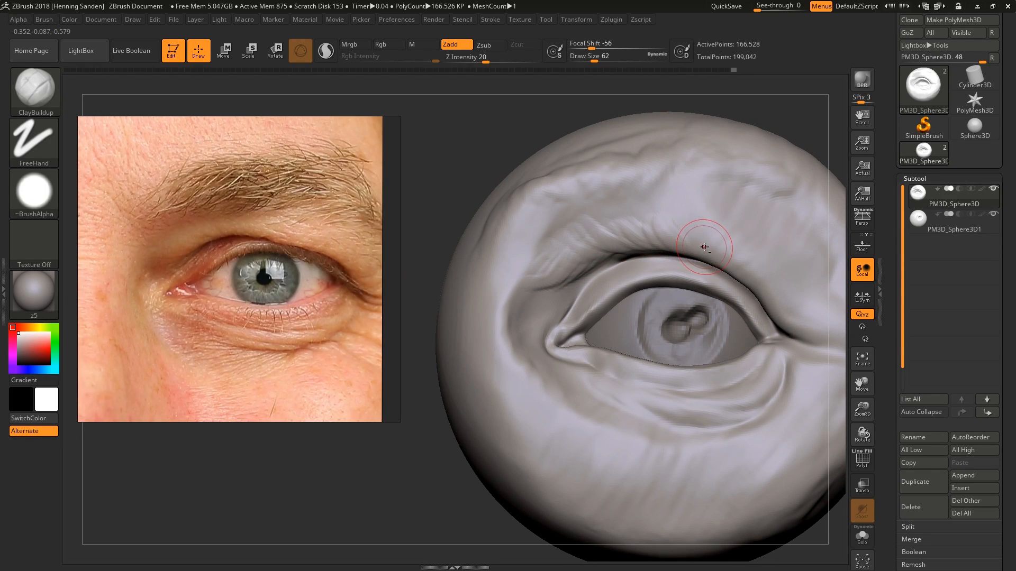
right_drag(704, 238, 670, 257)
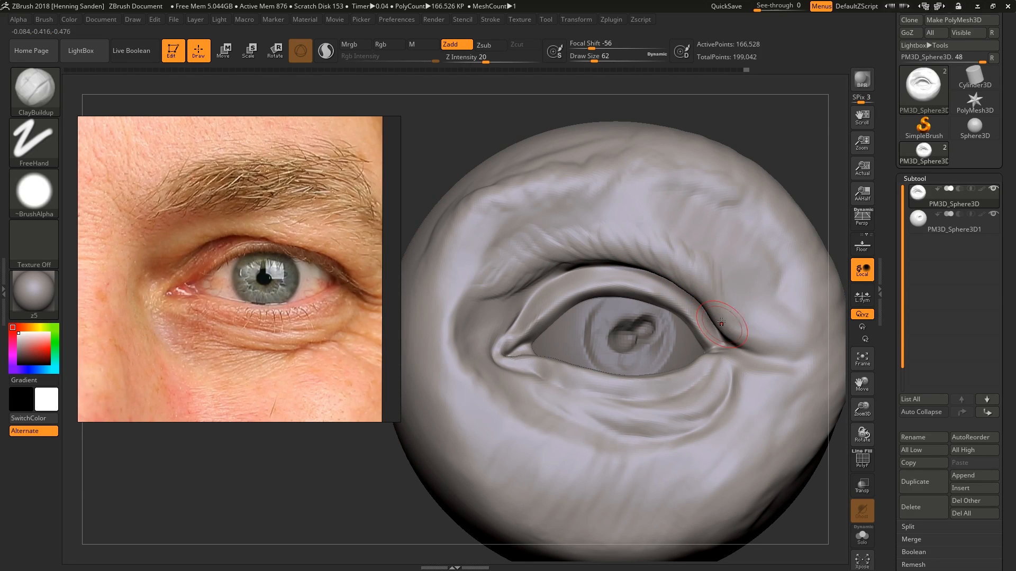
drag(721, 322, 735, 305)
right_drag(741, 296, 545, 267)
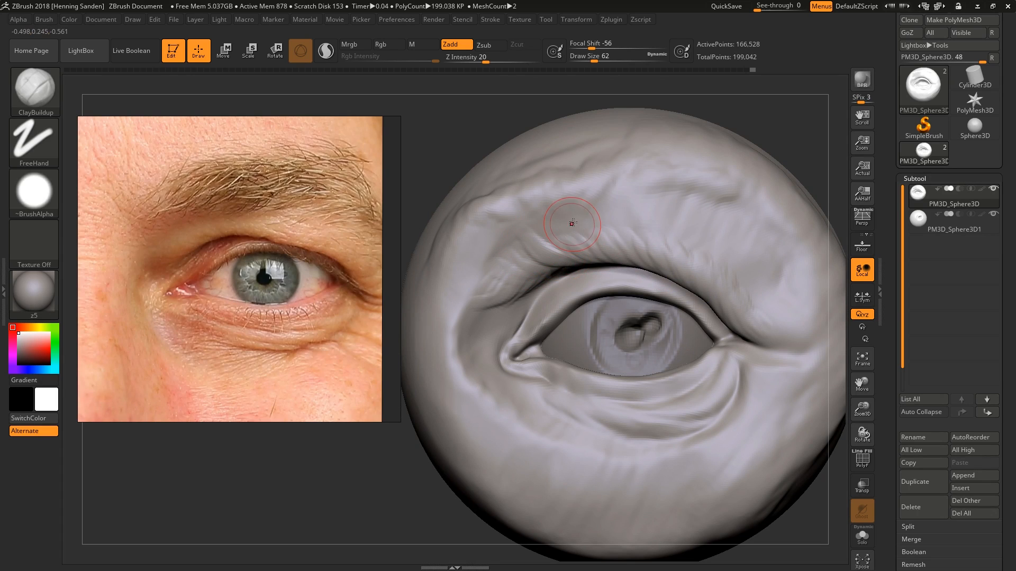
Step: Following the reference photo, add slanted skin creases between the brow and the upper-lid fold with ClayBuildup at Draw Size 62
middle_drag(206, 221, 218, 239)
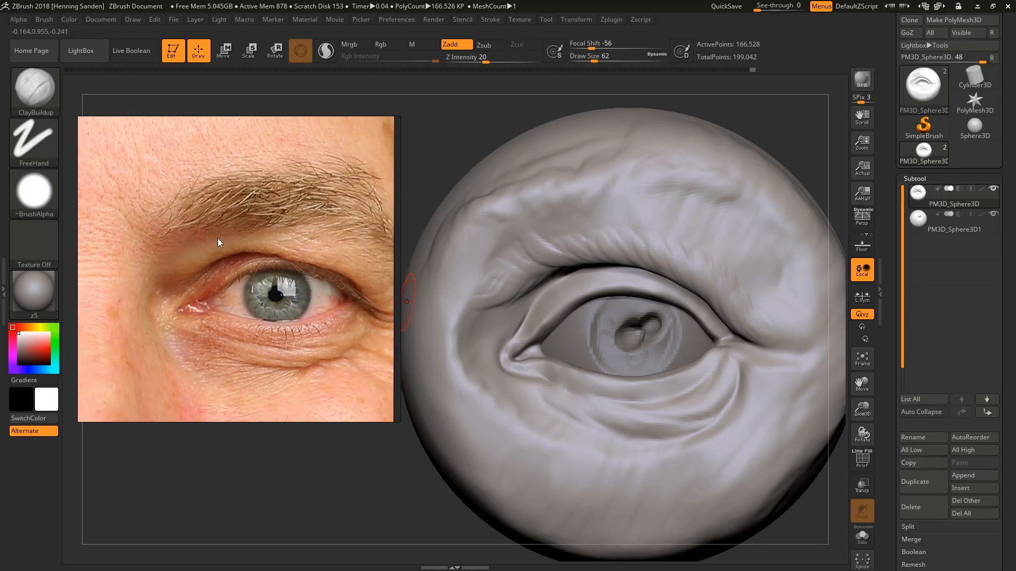
right_drag(218, 239, 258, 261)
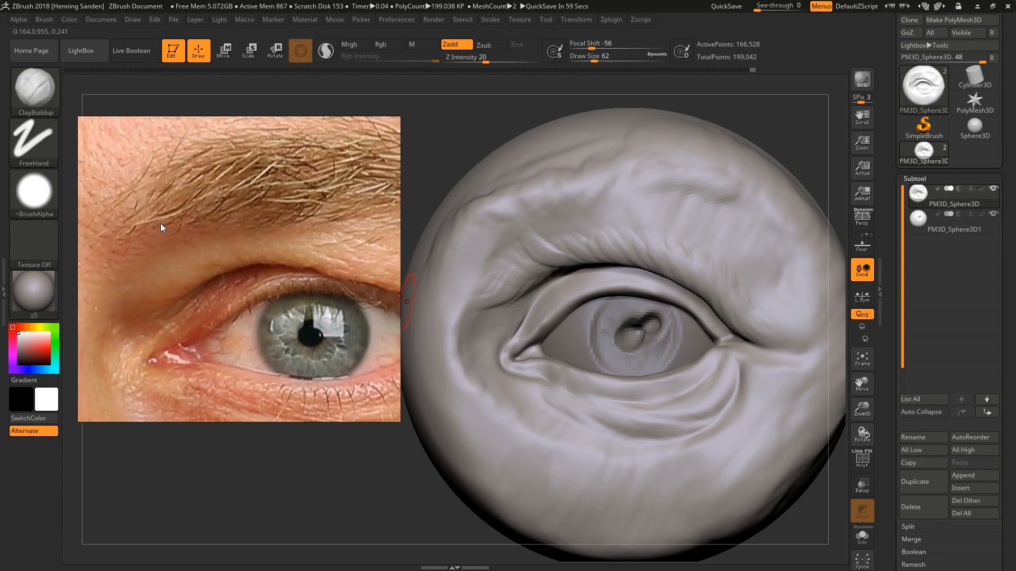
scroll(240, 245, down, 5)
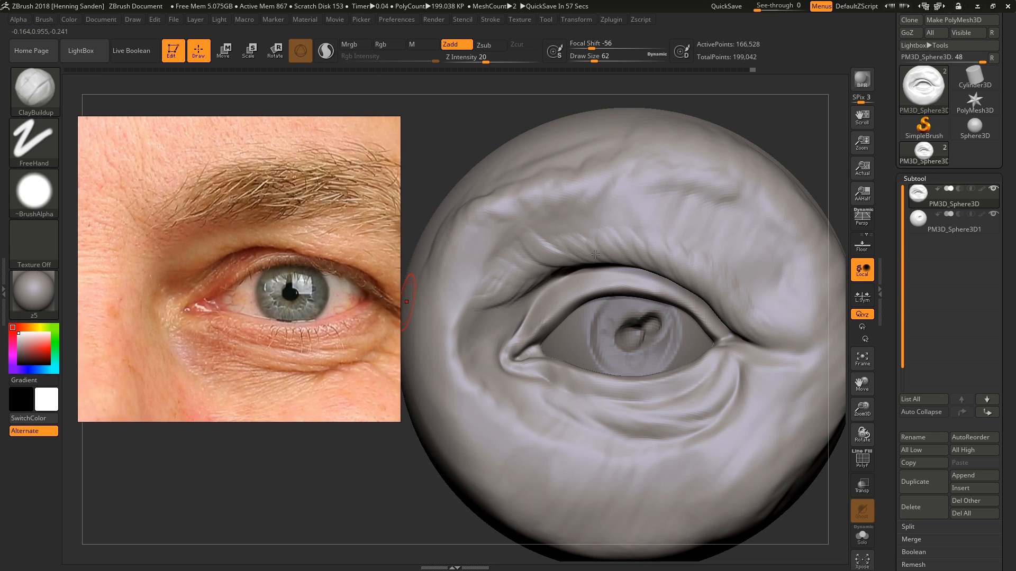
right_drag(595, 254, 566, 240)
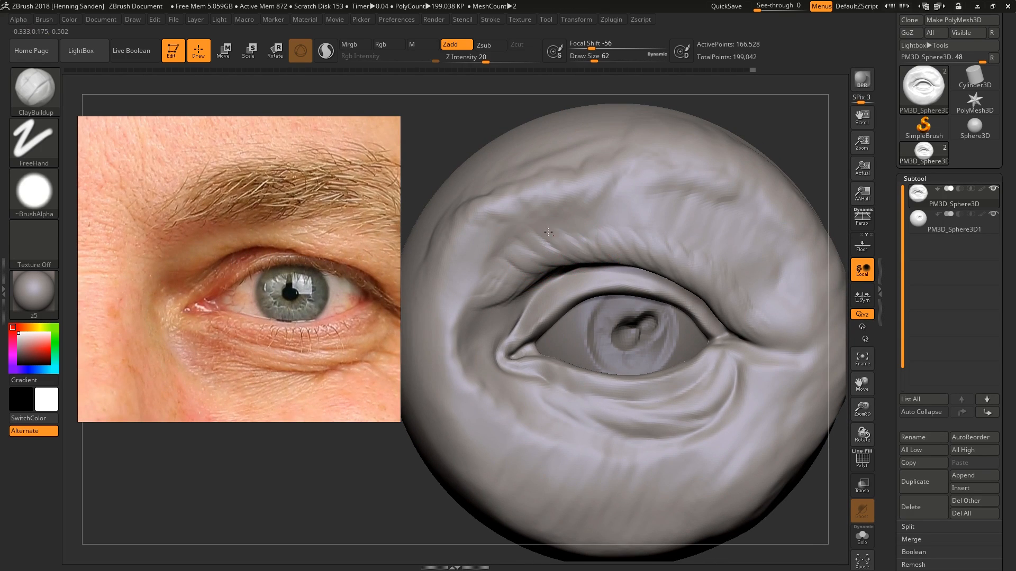
drag(571, 210, 591, 245)
right_drag(669, 247, 658, 227)
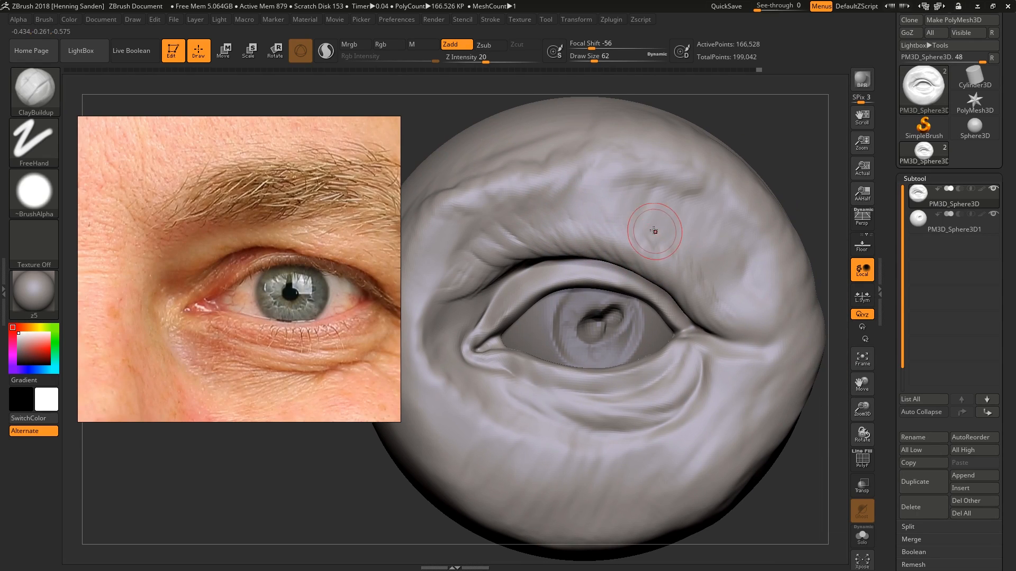
Step: Refine the folds of the bag below the lower eyelid, up toward the outer corner, with ClayBuildup at Draw Size 41
drag(333, 340, 312, 330)
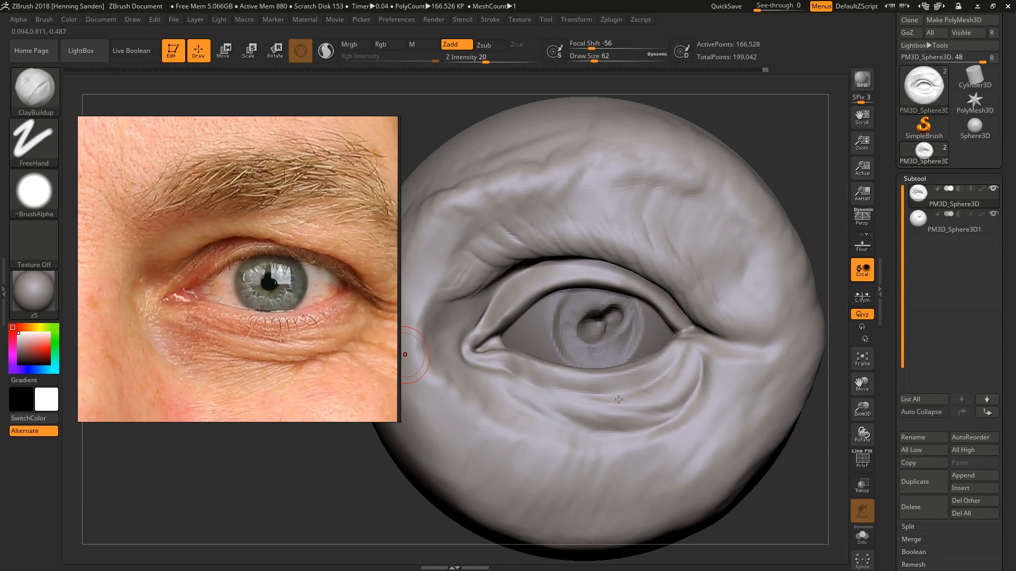
right_drag(628, 401, 631, 409)
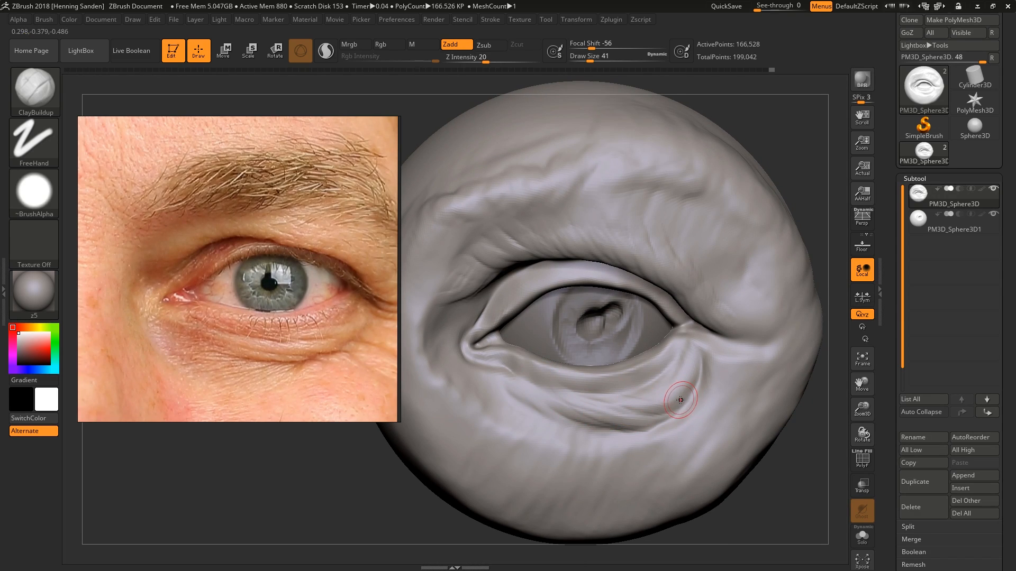
drag(686, 384, 698, 365)
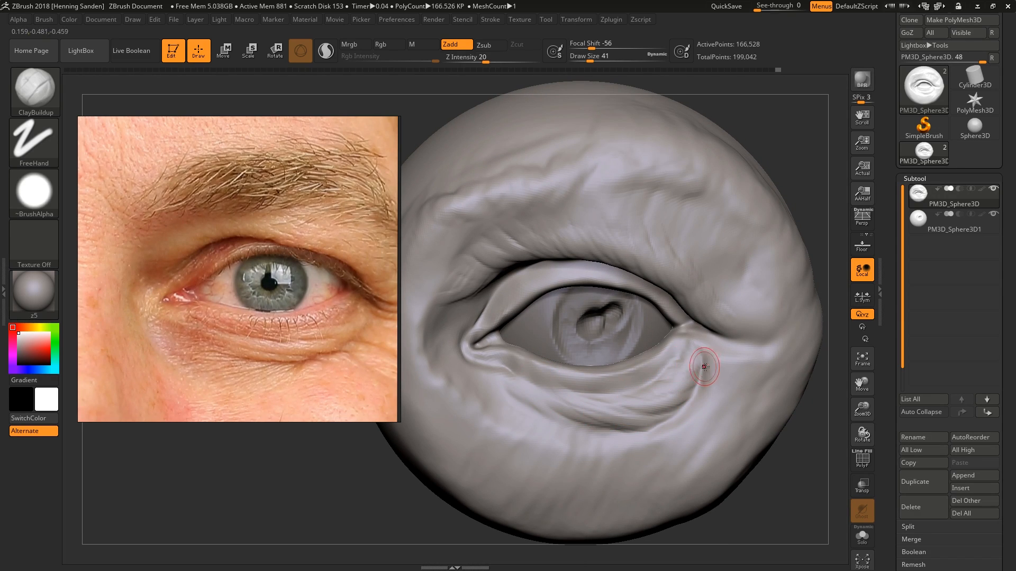
Step: Build up the skin below and beside the outer eye corner with ClayBuildup at Draw Sizes 62, 101 and 80
middle_drag(311, 355, 300, 348)
right_drag(733, 365, 745, 373)
key(bracketright)
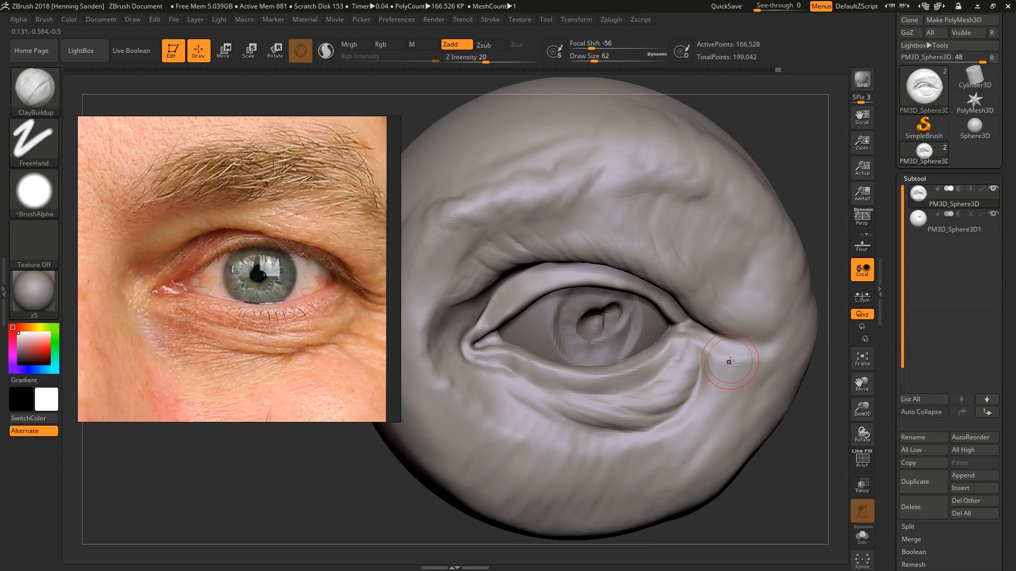
mouse_move(722, 371)
mouse_down()
mouse_move(715, 342)
mouse_move(725, 362)
mouse_move(738, 347)
mouse_move(745, 366)
mouse_up()
key(bracketright)
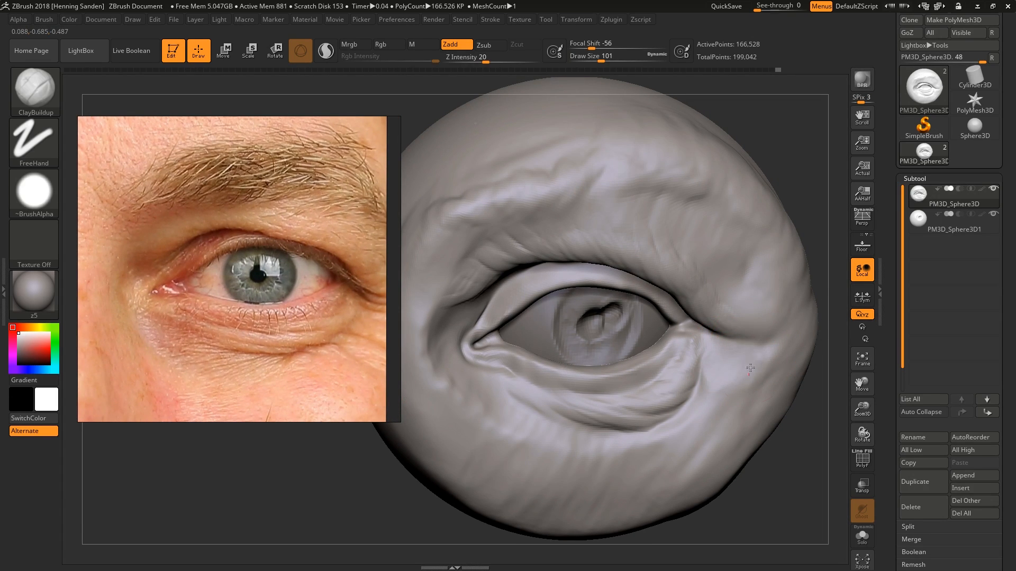
mouse_move(745, 355)
right_down()
mouse_move(750, 318)
mouse_move(765, 323)
right_up()
key(bracketleft)
drag(767, 327, 716, 328)
right_drag(708, 306, 695, 301)
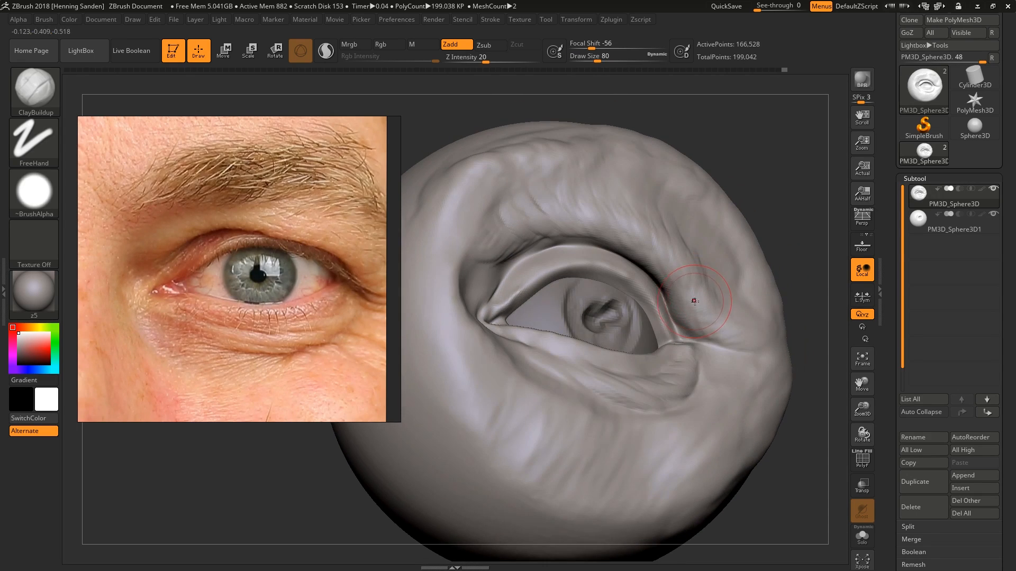
Step: Sculpt the crease under the inner half of the lower eyelid with ClayBuildup at Draw Size 49
mouse_move(693, 258)
right_down()
mouse_move(688, 281)
mouse_move(616, 339)
mouse_move(619, 374)
mouse_move(657, 360)
mouse_move(682, 369)
right_up()
drag(529, 362, 583, 381)
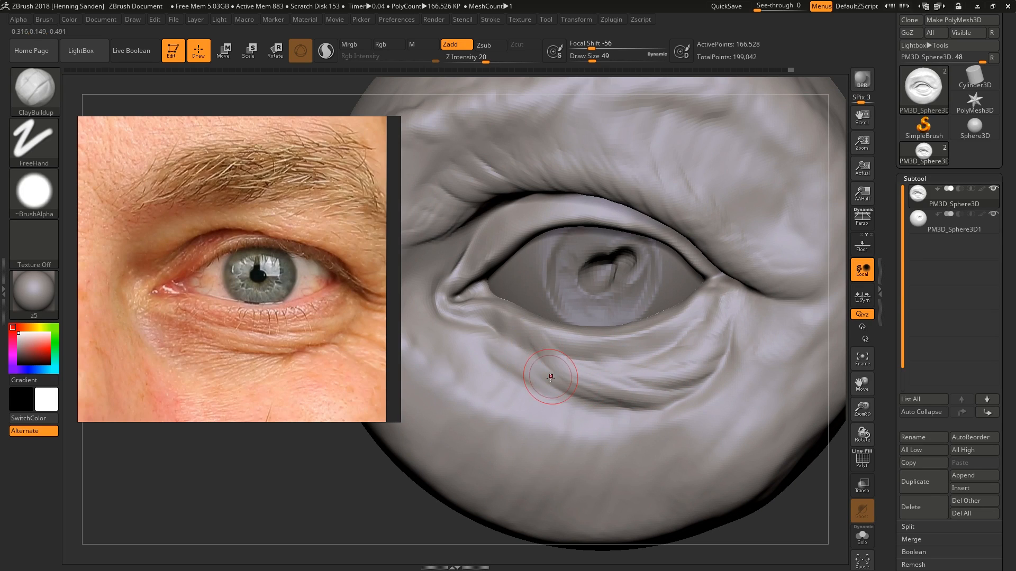
ctrl+right_drag(553, 352, 587, 325)
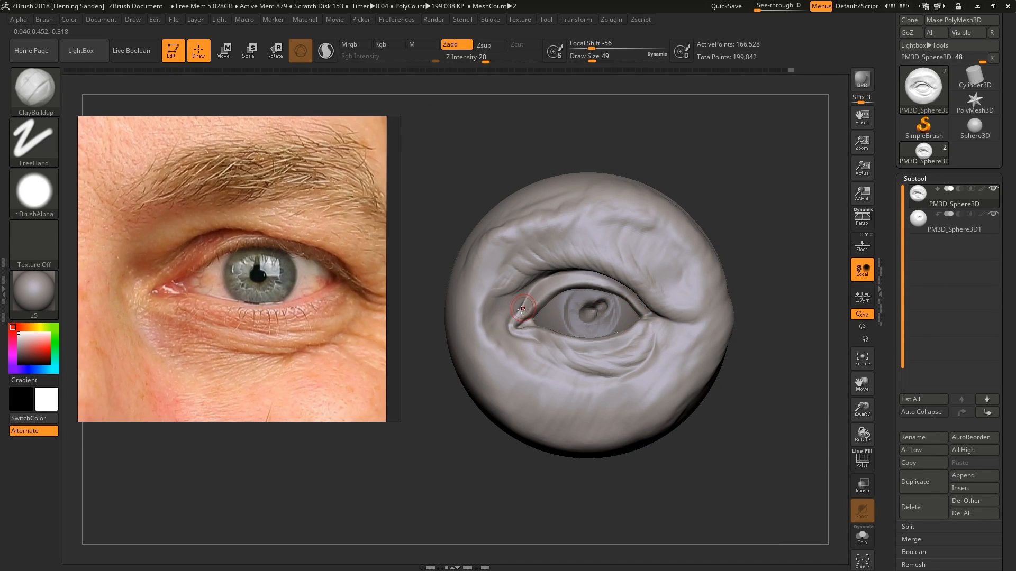
Step: Carve fine wrinkles across the skin below the lower eyelid with the DamStandard brush at Draw Size 65, following the reference photo
scroll(247, 290, up, 5)
scroll(233, 256, down, 5)
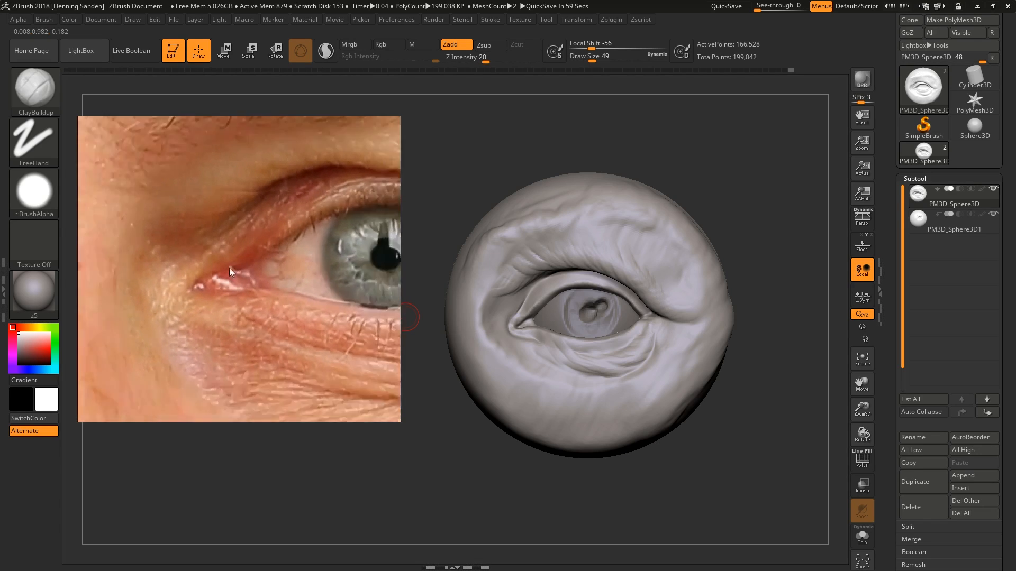
mouse_move(574, 292)
shift+right_down()
mouse_move(556, 301)
mouse_move(603, 316)
shift+right_up()
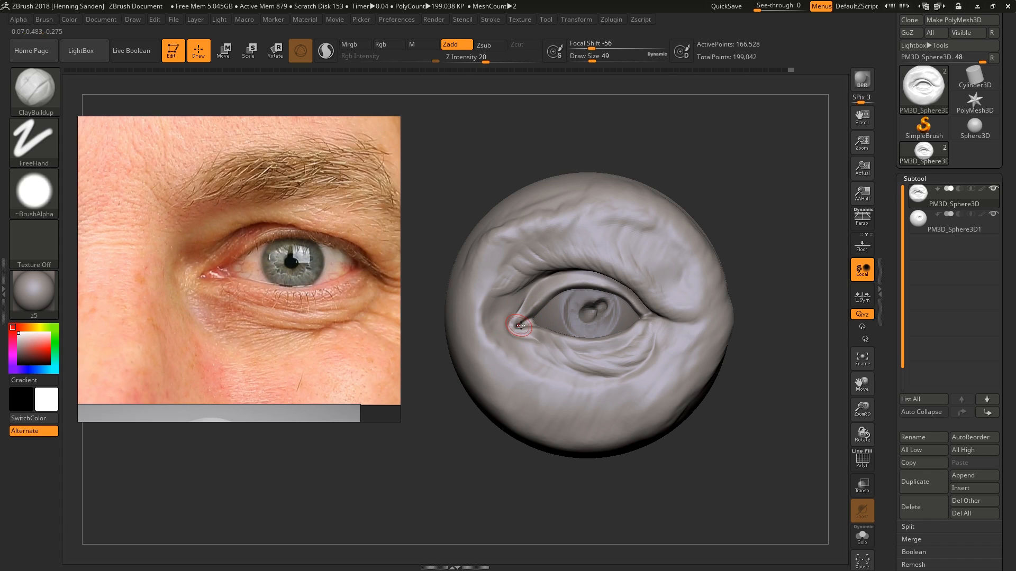
ctrl+right_drag(520, 325, 558, 362)
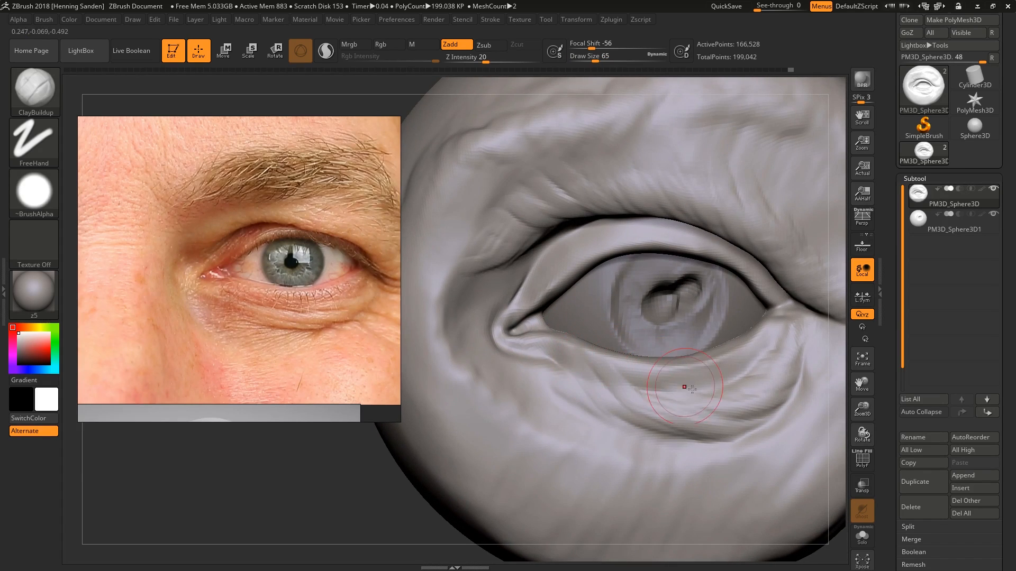
key(b)
key(d)
key(s)
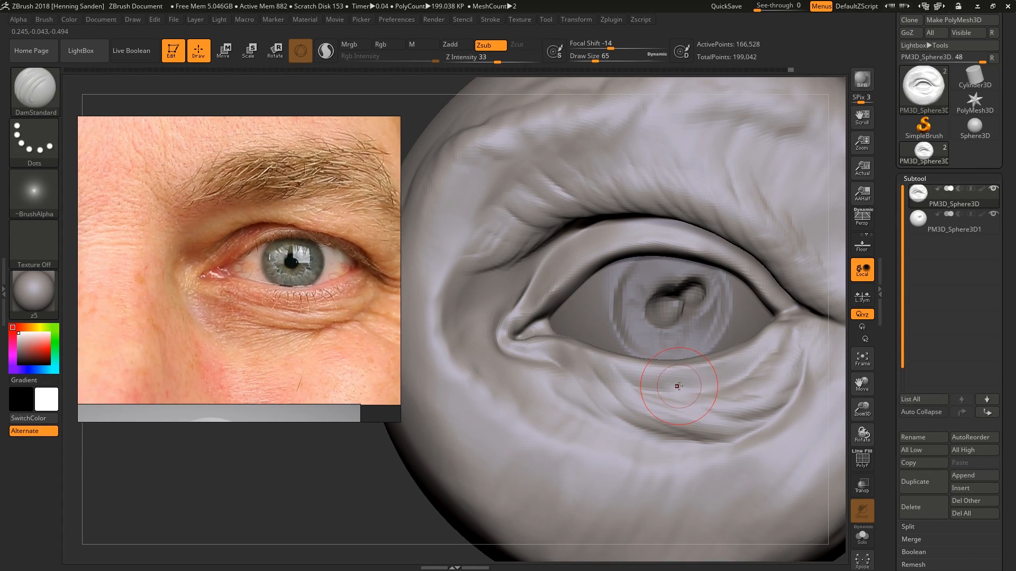
drag(618, 385, 565, 366)
drag(684, 394, 723, 387)
right_drag(759, 361, 743, 315)
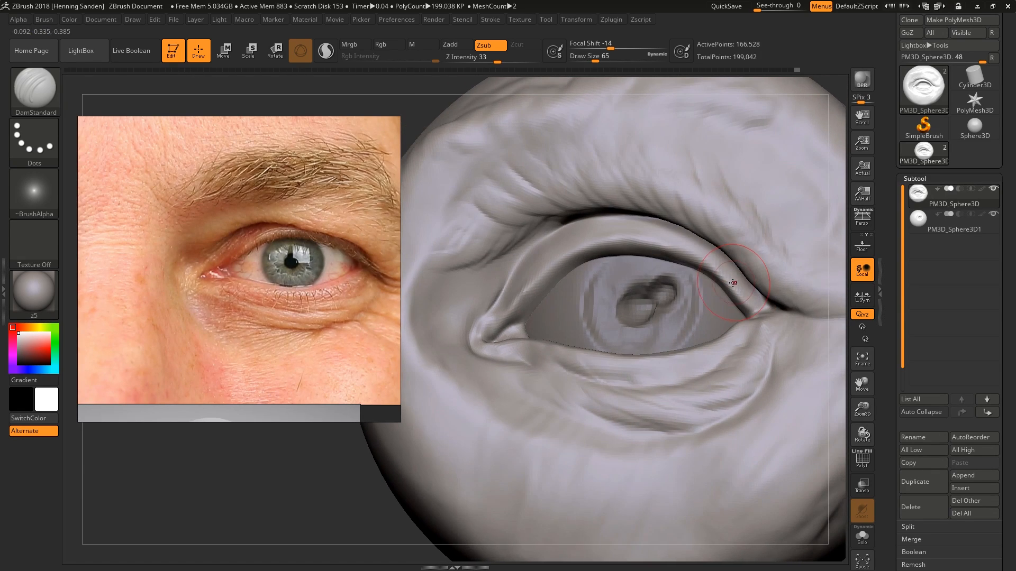
Step: Reshape the upper eyelid's edge above the iris and near the outer corner with the Move brush, starting at Draw Size 65
key(b)
key(m)
key(v)
right_drag(725, 281, 731, 293)
drag(730, 293, 736, 290)
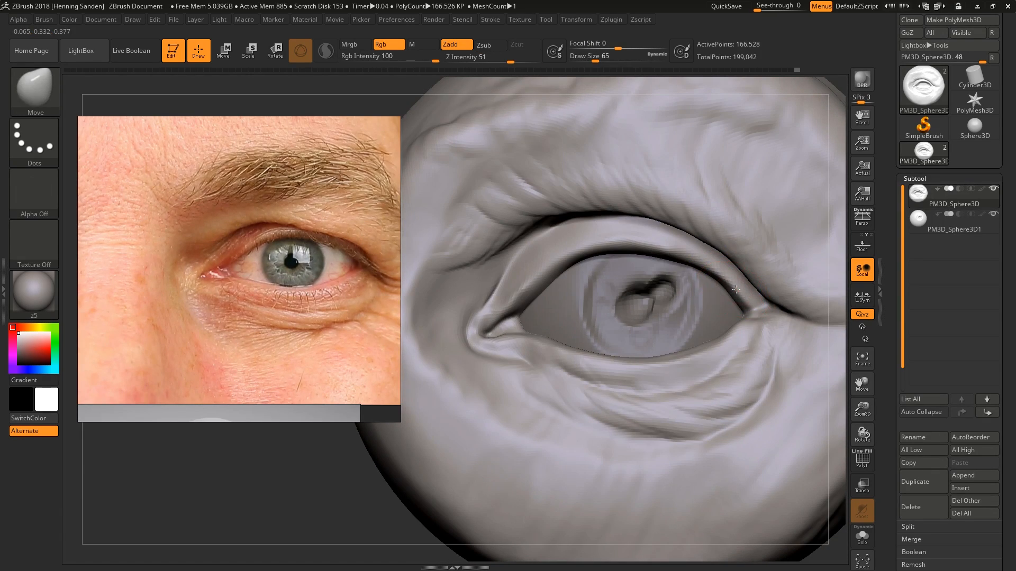
drag(676, 258, 655, 250)
key(])
ctrl+right_drag(639, 282, 620, 264)
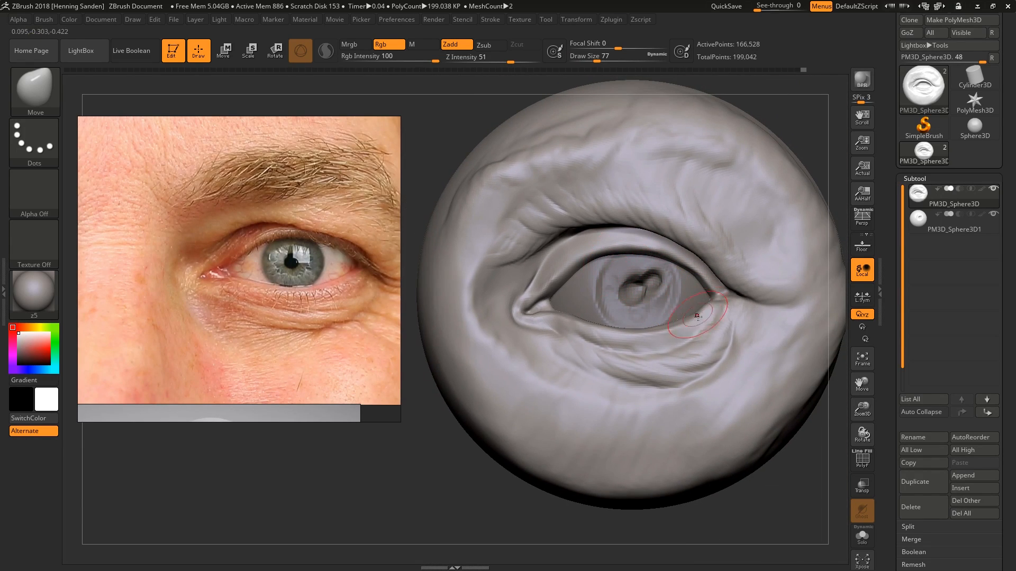
Step: Fill out the skin around the under-eye bag and beside the inner corner with ClayBuildup at Draw Sizes 182 and 154
right_drag(702, 353, 707, 374)
key(b)
key(c)
key(b)
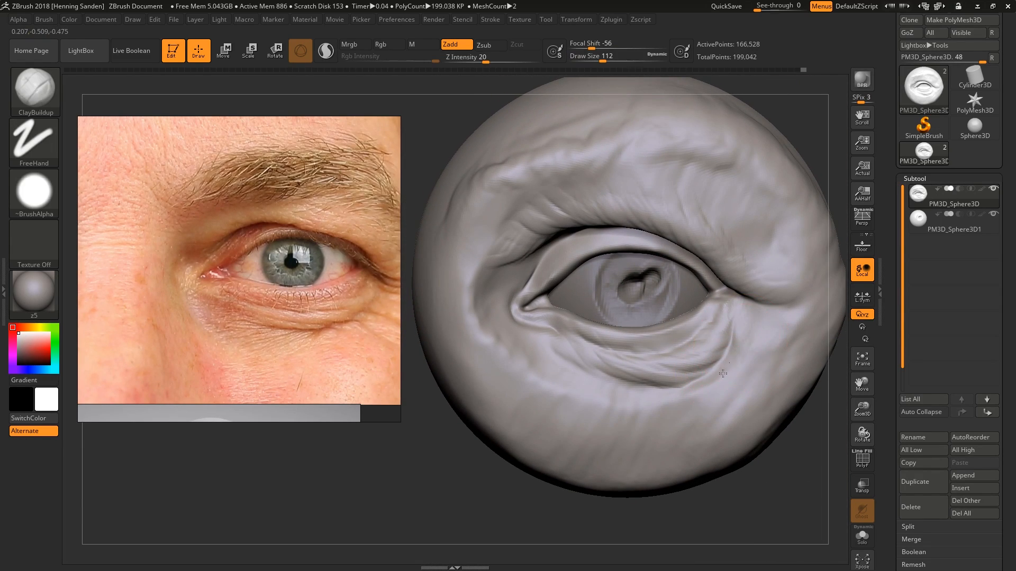
key(s)
mouse_move(723, 331)
mouse_down()
mouse_move(754, 341)
mouse_move(750, 360)
mouse_up()
mouse_move(654, 388)
mouse_down()
mouse_move(508, 386)
mouse_move(493, 308)
mouse_up()
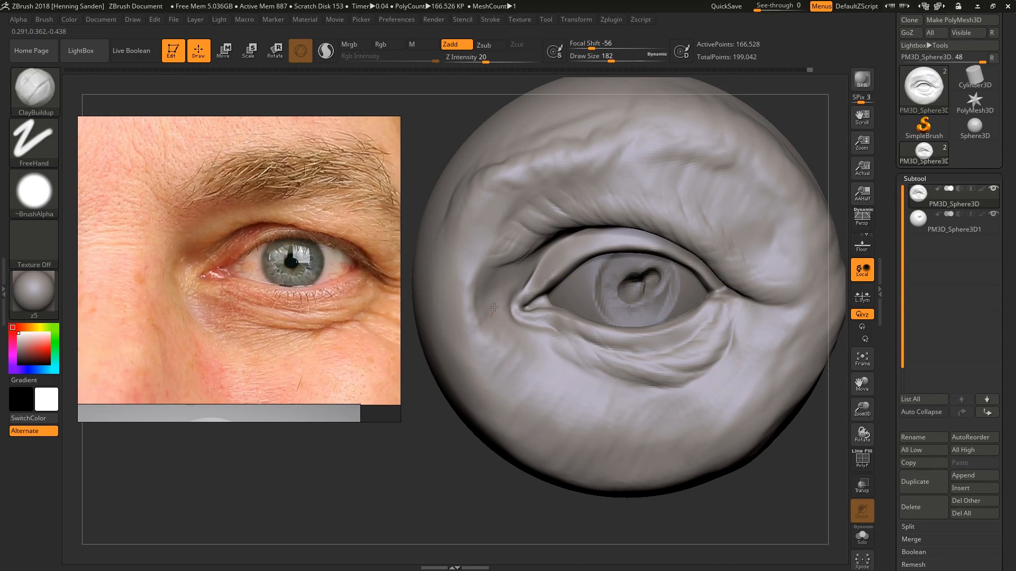
key([)
drag(521, 351, 498, 312)
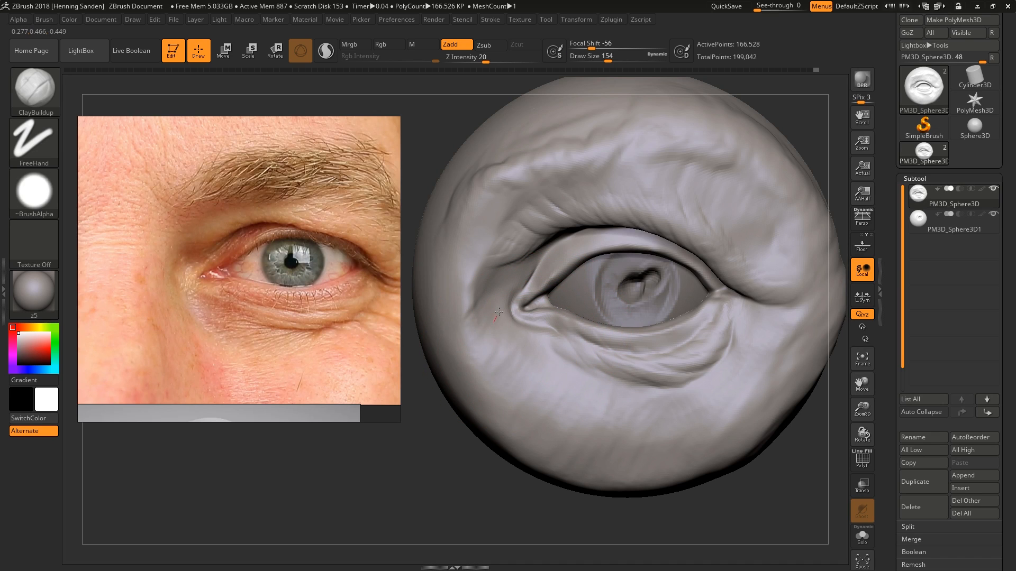
Step: Build up raised hair clumps along the inner part of the eyebrow with ClayBuildup at Draw Size 29
mouse_move(691, 338)
right_down()
mouse_move(714, 317)
mouse_move(724, 274)
right_up()
key(s)
drag(736, 279, 728, 279)
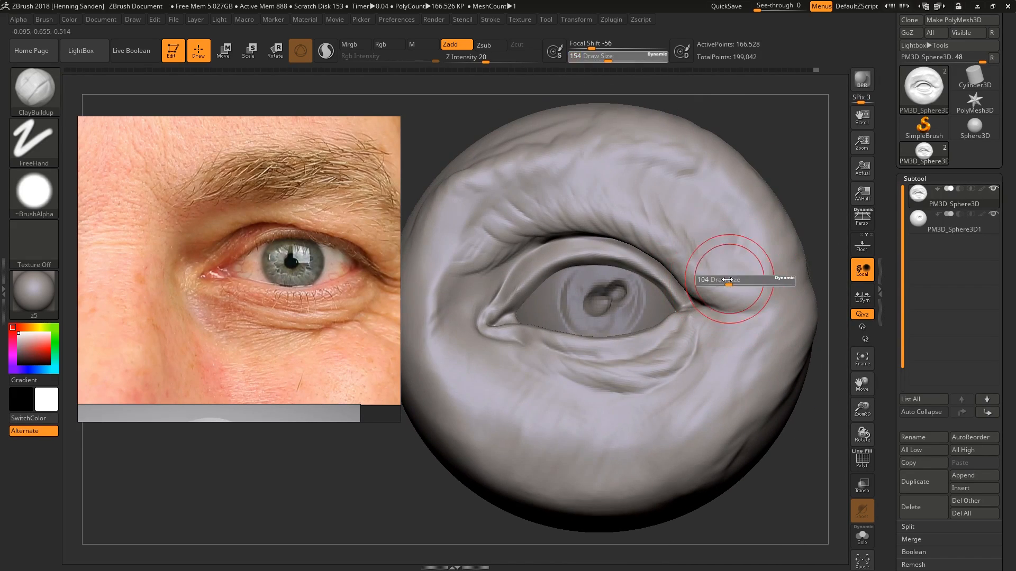
right_drag(728, 279, 709, 259)
mouse_move(513, 209)
right_down()
mouse_move(532, 224)
mouse_move(532, 209)
right_up()
key(s)
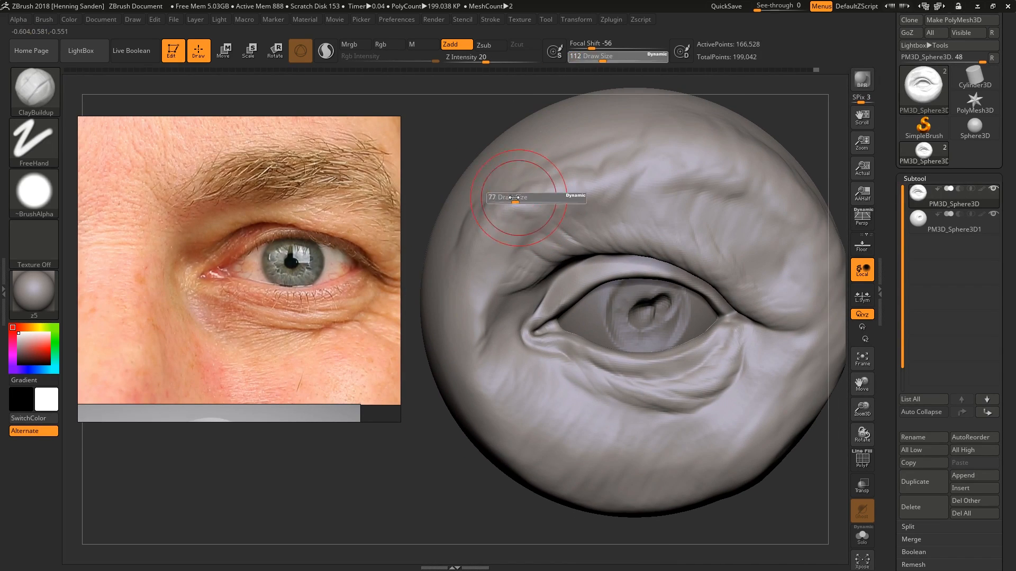
drag(516, 196, 505, 197)
key(s)
drag(507, 208, 505, 208)
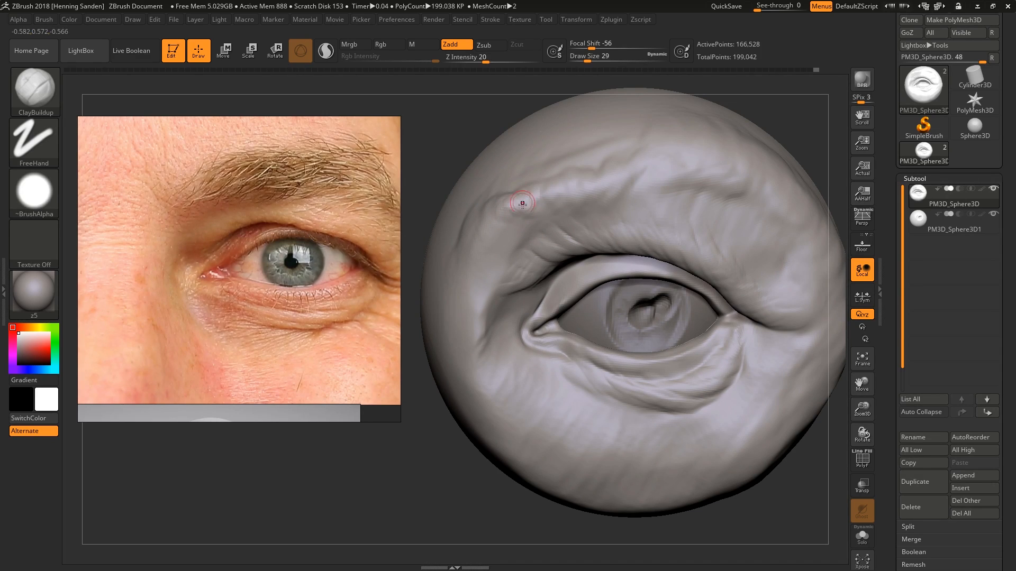
mouse_move(538, 193)
right_down()
mouse_move(551, 215)
mouse_move(537, 204)
right_up()
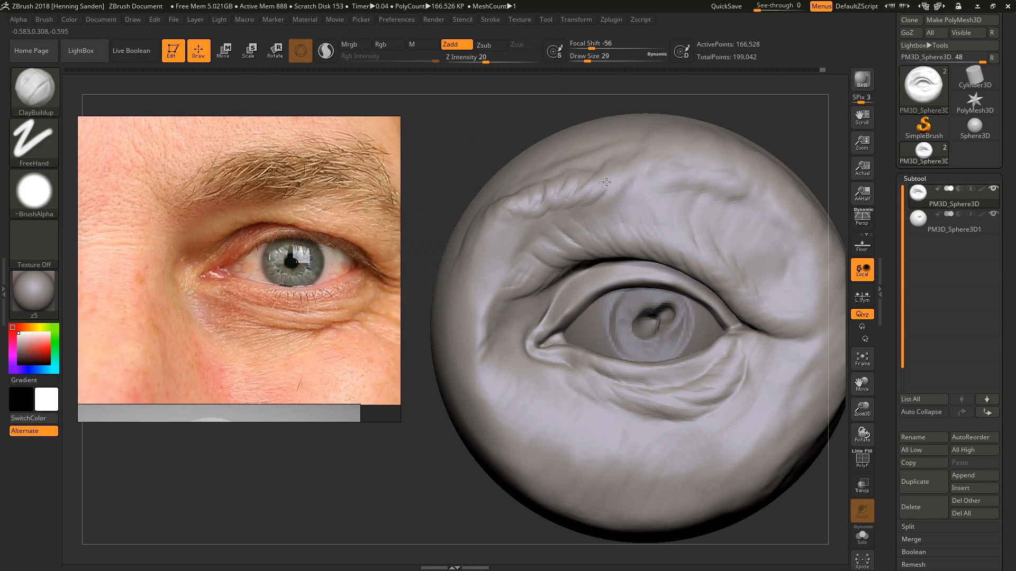
drag(606, 182, 614, 174)
right_drag(596, 197, 607, 203)
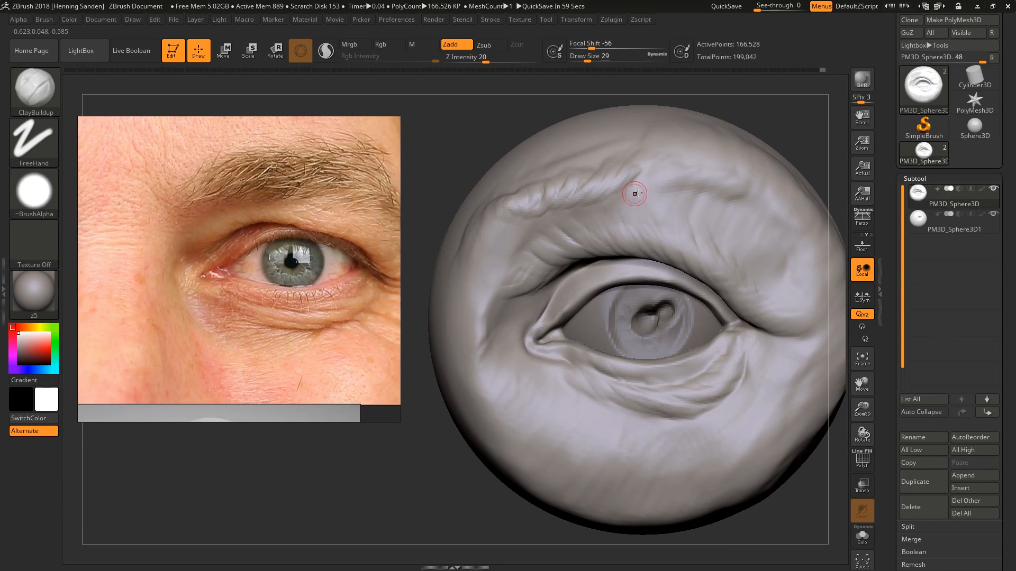
Step: Sculpt overlapping hair strands along the middle and outer eyebrow with ClayBuildup at Draw Sizes 22 and 35
mouse_move(601, 188)
mouse_down()
mouse_move(637, 155)
mouse_move(661, 178)
mouse_move(635, 197)
mouse_move(683, 182)
mouse_move(678, 193)
mouse_up()
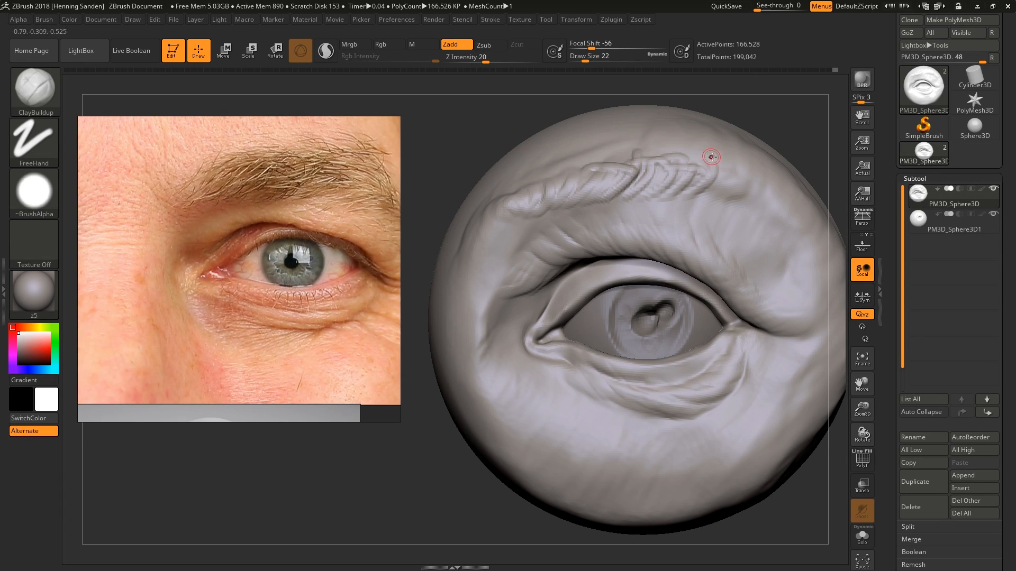
drag(714, 160, 712, 190)
alt+right_drag(697, 200, 655, 211)
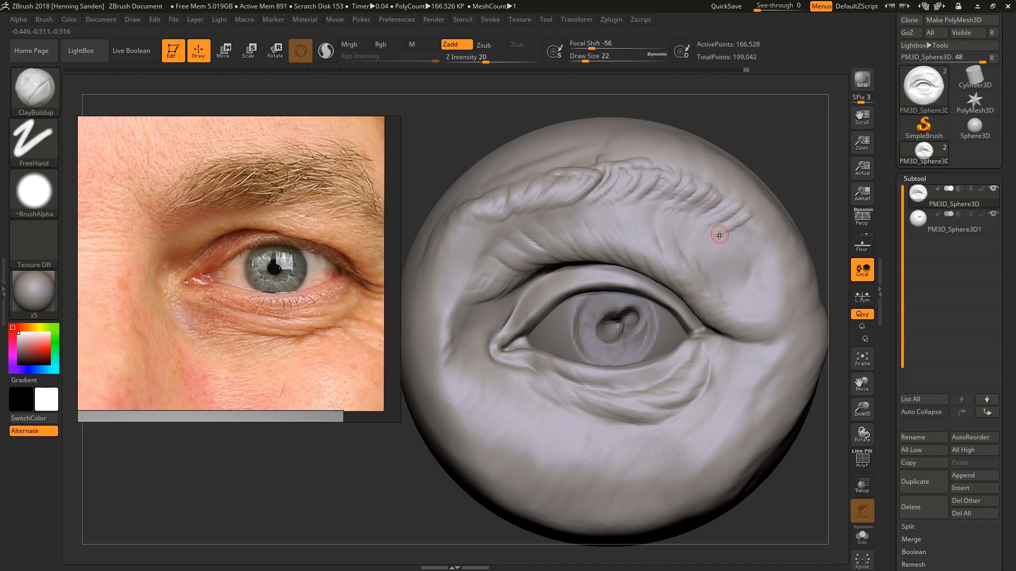
drag(719, 235, 758, 231)
right_drag(741, 234, 732, 275)
drag(682, 167, 723, 190)
drag(687, 182, 703, 184)
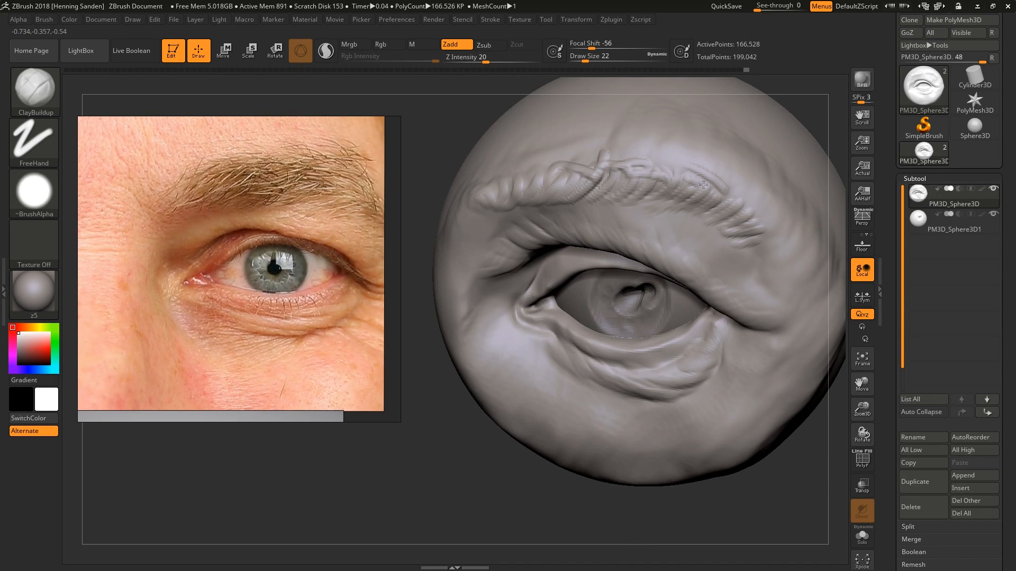
right_drag(755, 210, 718, 193)
key(s)
drag(712, 201, 716, 201)
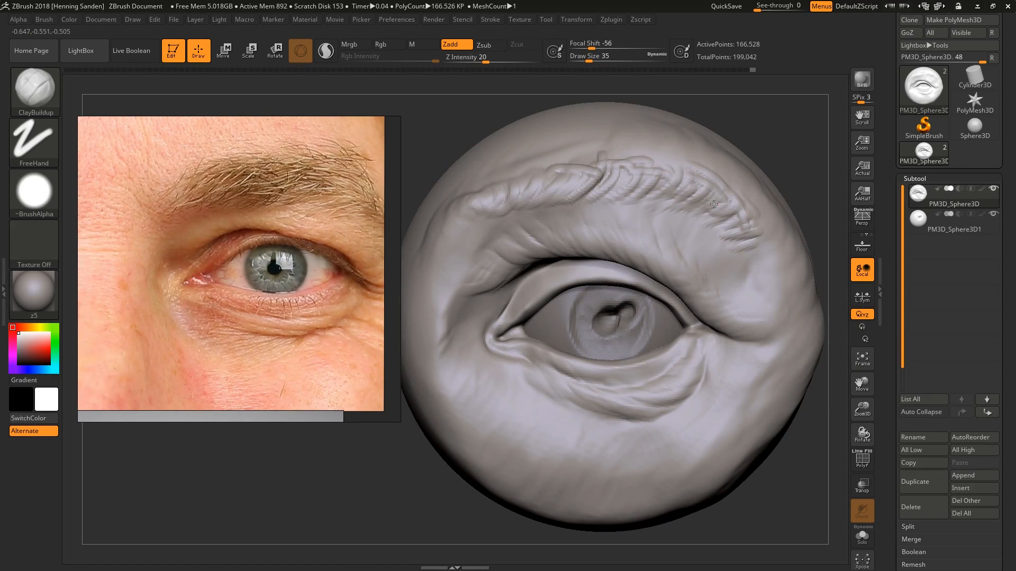
right_drag(730, 228, 746, 245)
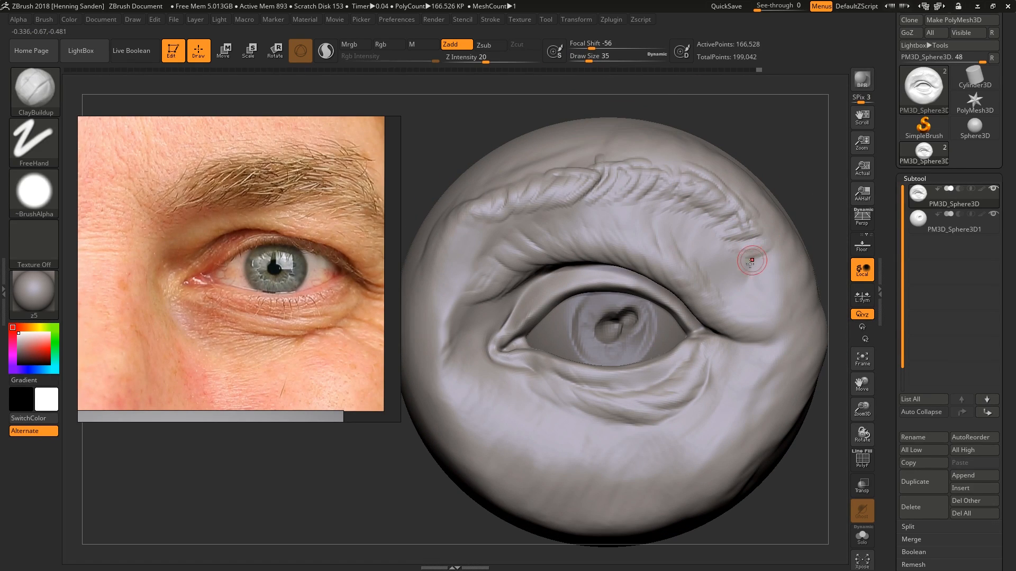
Step: Fill out the skin fold between the brow's tail and the upper eyelid with ClayBuildup at Draw Sizes 101 and 68
key(s)
drag(751, 261, 758, 261)
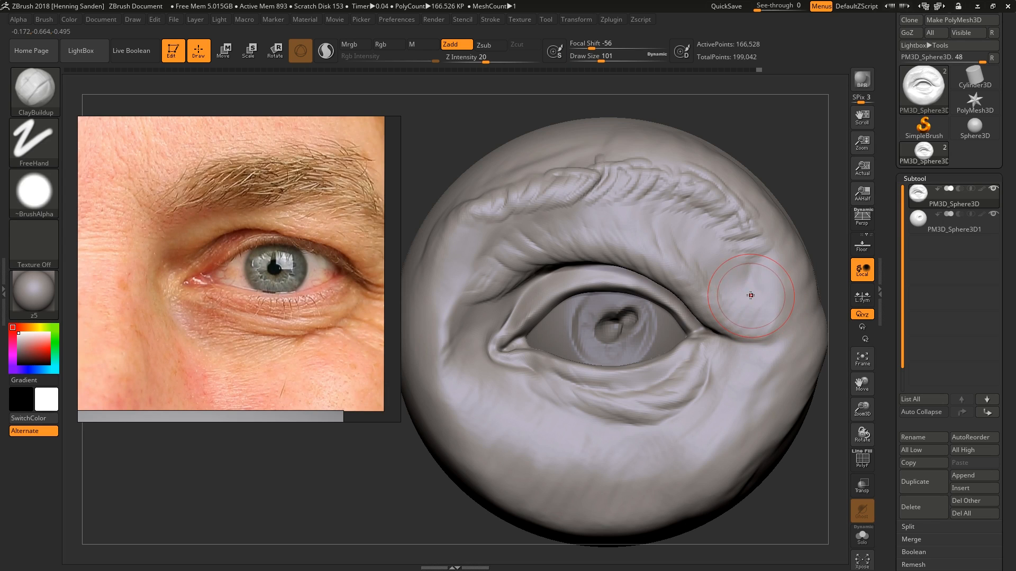
right_drag(753, 294, 751, 300)
key(s)
drag(752, 300, 708, 293)
right_drag(661, 257, 673, 254)
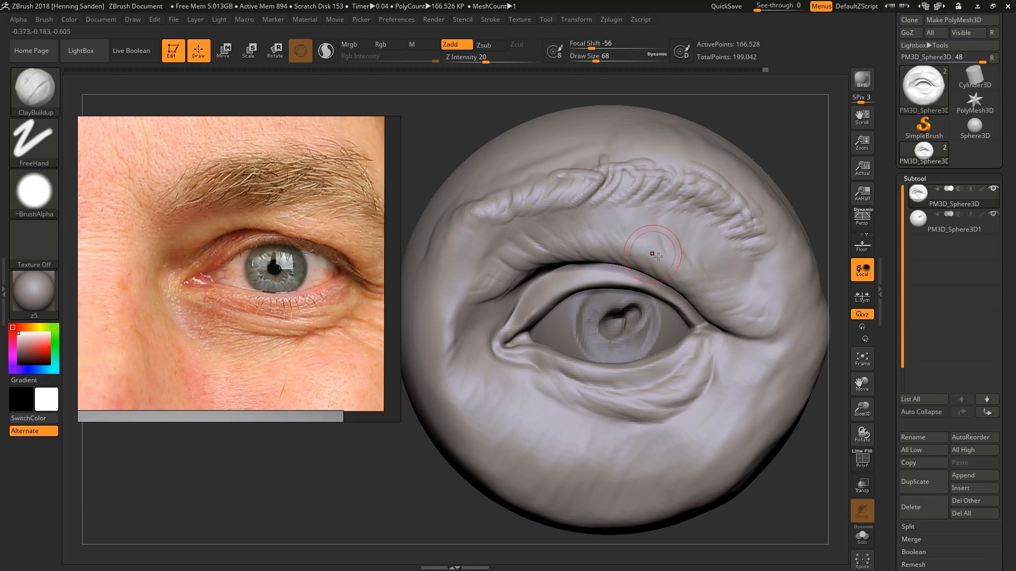
Step: Build up and smooth the skin around the outer eye corner and the outer end of the lower eyelid with ClayBuildup
key(s)
drag(714, 297, 709, 297)
right_drag(714, 307, 712, 313)
mouse_move(666, 392)
alt+right_down()
mouse_move(692, 352)
mouse_move(668, 358)
alt+right_up()
drag(678, 344, 702, 326)
shift+drag(703, 326, 705, 321)
mouse_move(705, 321)
right_down()
mouse_move(688, 326)
mouse_move(678, 273)
right_up()
Step: Try to reshape the inner brow and inner eye corner with the Move brush at Draw Size 372
key(b)
key(m)
key(v)
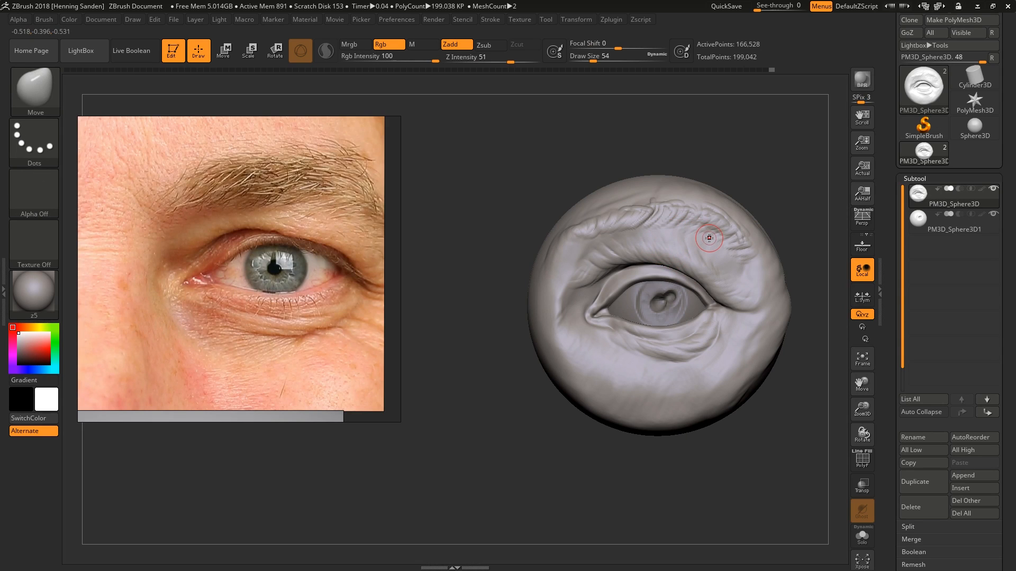
key(s)
drag(710, 239, 745, 243)
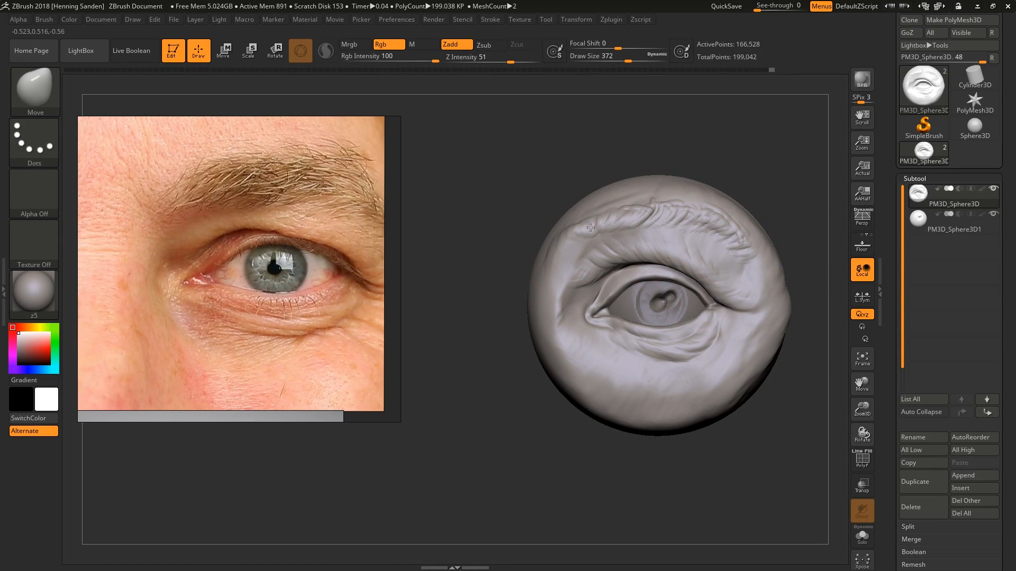
mouse_move(630, 228)
mouse_down()
mouse_move(598, 162)
mouse_move(581, 222)
mouse_move(608, 233)
mouse_move(620, 259)
mouse_move(627, 254)
mouse_move(614, 246)
mouse_up()
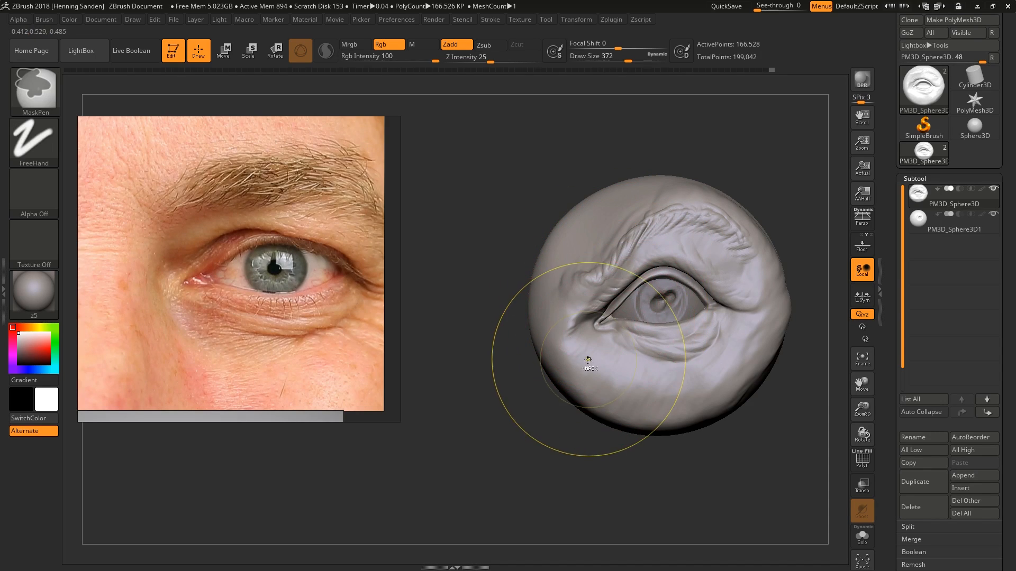
key(ctrl+z)
key(ctrl+z)
key(ctrl+z)
Step: Adjust the shape of the inner brow with the Move brush at Draw Size 324, then reduce it to 217
alt+right_drag(630, 292, 627, 323)
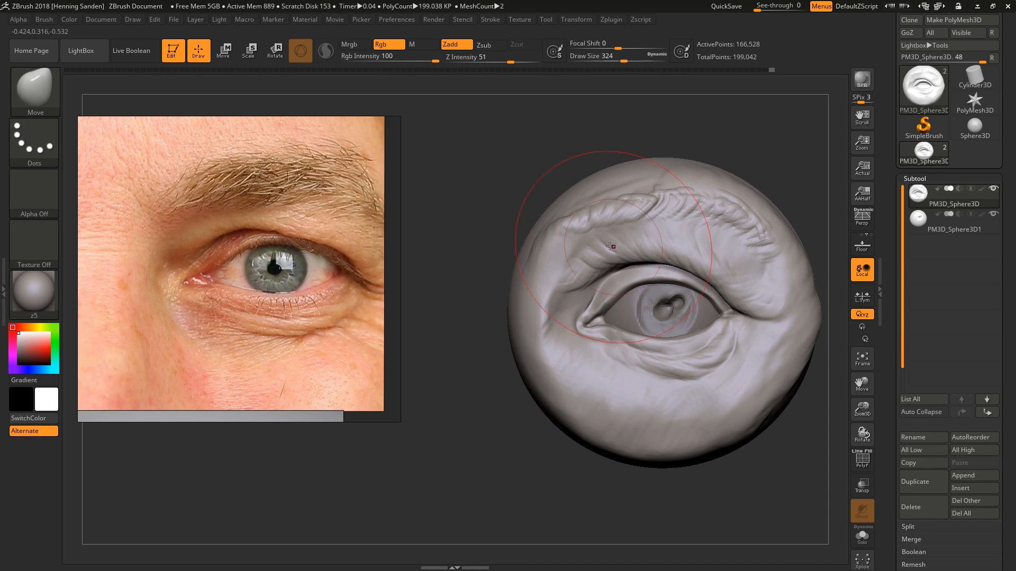
drag(577, 236, 571, 218)
key(s)
drag(643, 214, 634, 215)
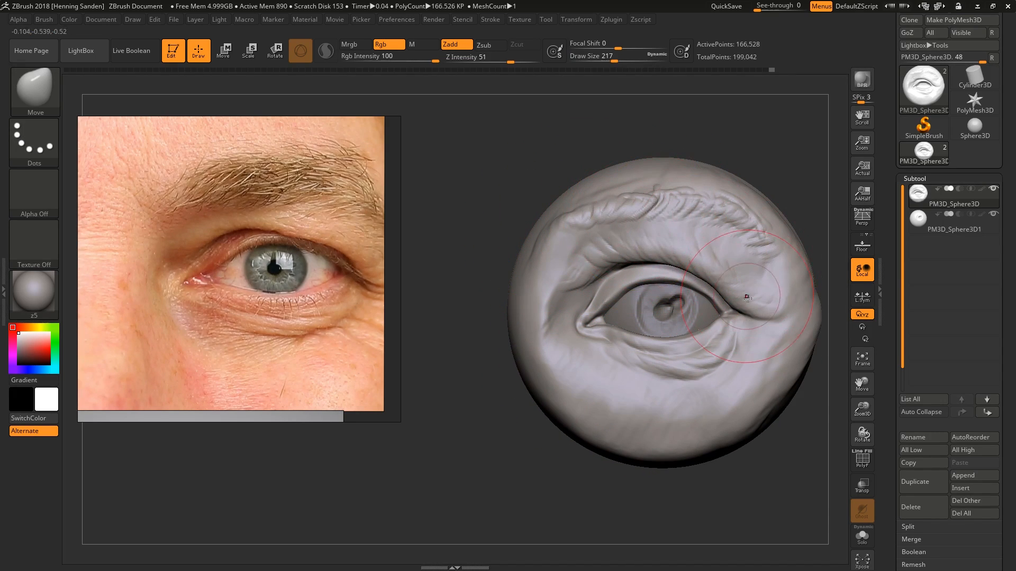
Step: Fill the skin below the under-eye bag and toward the inner corner with ClayBuildup at Draw Sizes 120 and 77
key(b)
key(c)
key(b)
alt+right_drag(737, 347, 724, 385)
key(s)
mouse_move(724, 385)
mouse_down()
mouse_move(710, 370)
mouse_move(679, 385)
mouse_move(650, 382)
mouse_up()
right_drag(650, 381, 654, 373)
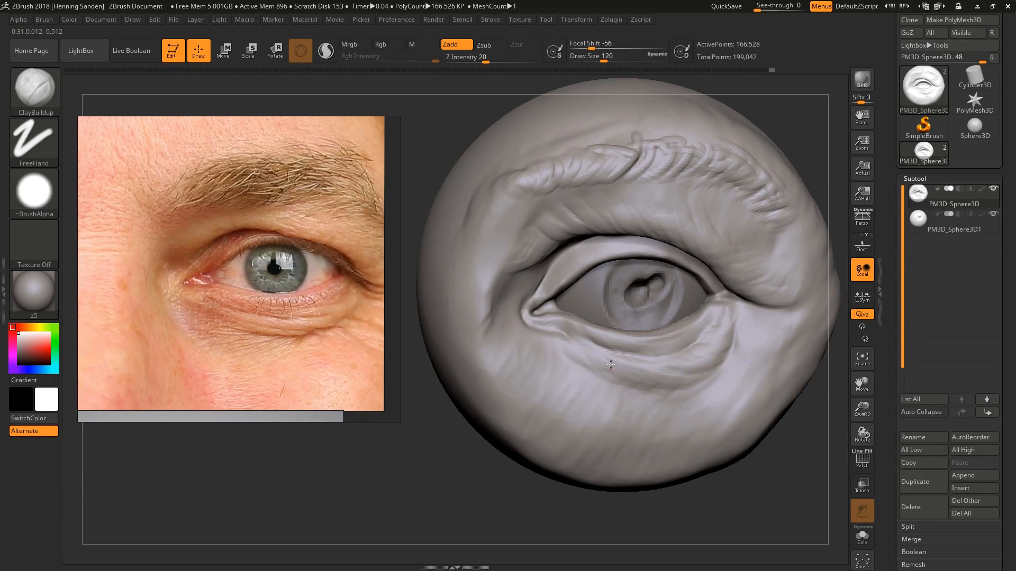
drag(571, 353, 569, 360)
key(s)
drag(569, 350, 563, 350)
right_drag(577, 348, 572, 353)
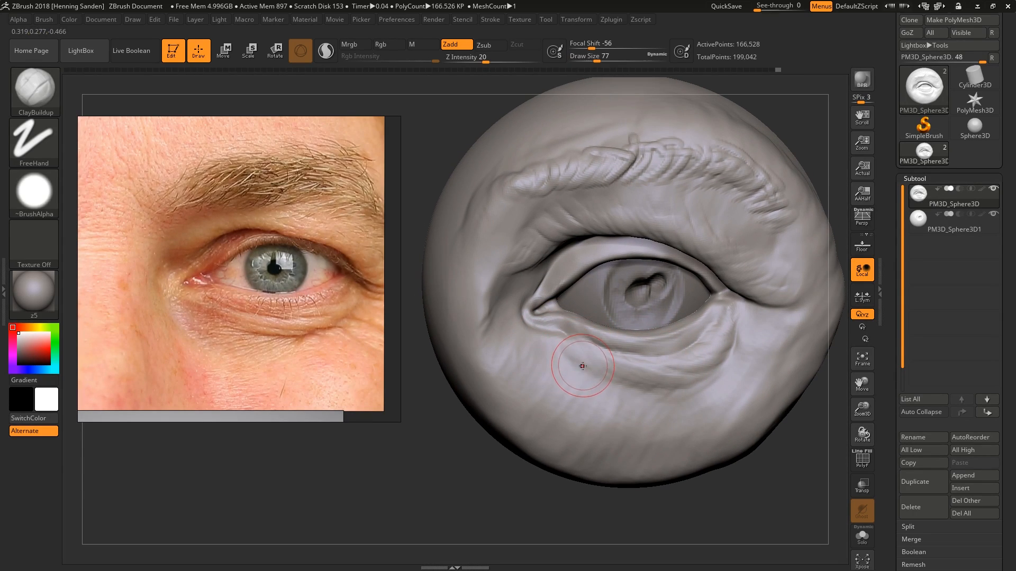
Step: Define the lower edge of the under-eye bag with ClayBuildup, using Draw Size 39 for the finer strokes
alt+drag(596, 378, 621, 394)
key(bracketleft)
drag(646, 389, 677, 386)
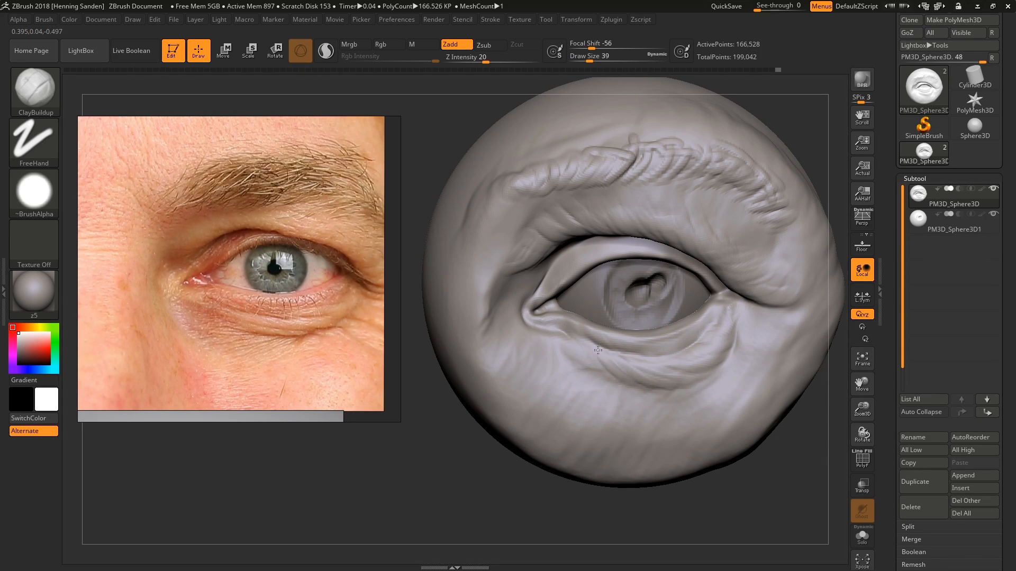
drag(607, 372, 637, 387)
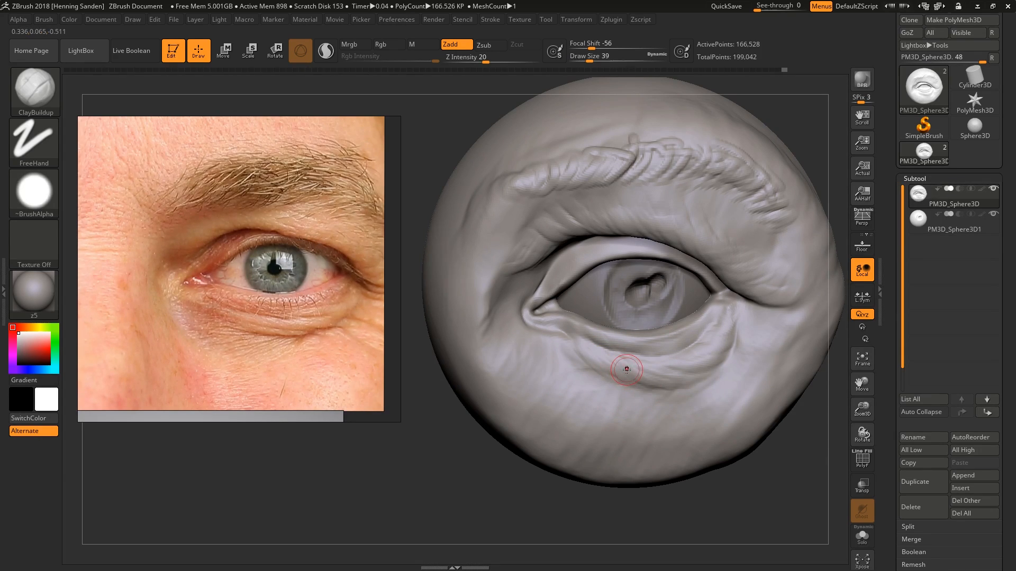
Step: Carve wrinkles along the lower edge of the under-eye bag with the DamStandard brush at Draw Size 71
key(b)
key(d)
key(s)
key(bracketright)
key(bracketright)
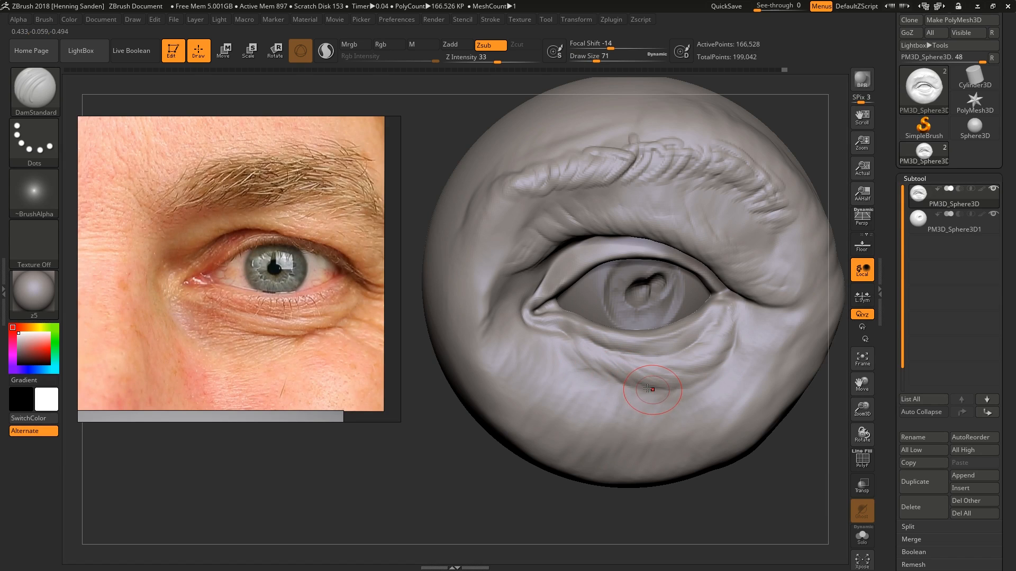
drag(640, 376, 677, 378)
drag(598, 372, 633, 382)
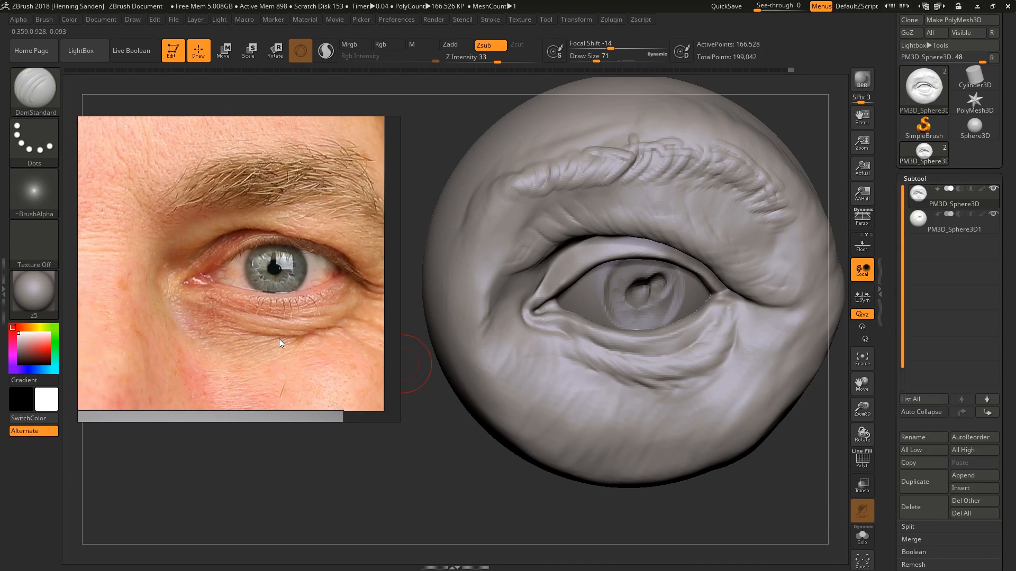
right_drag(558, 380, 608, 385)
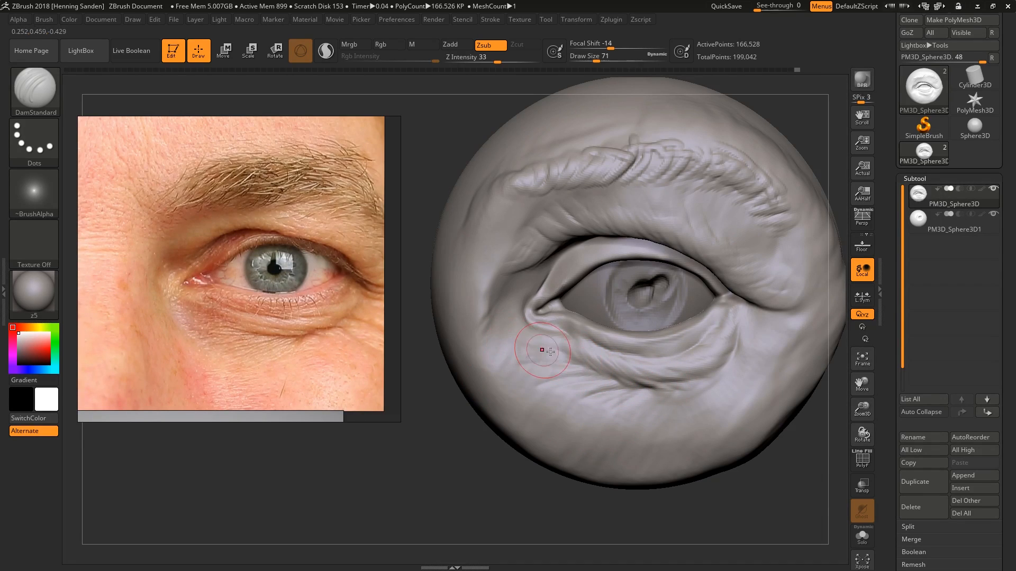
Step: Move the reference photo slightly closer to the sculpt
ctrl+right_drag(572, 348, 662, 325)
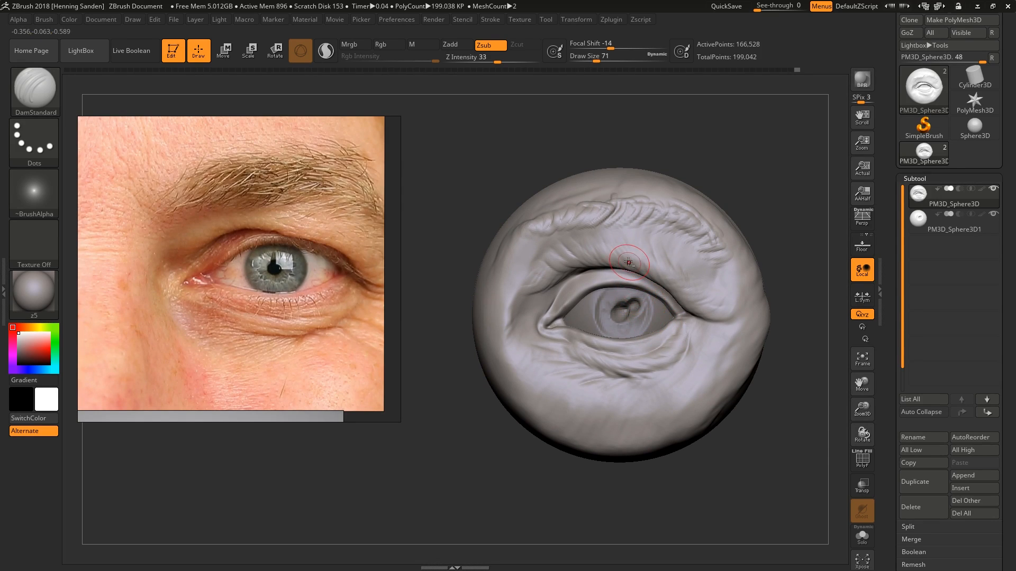
ctrl+right_drag(638, 276, 647, 280)
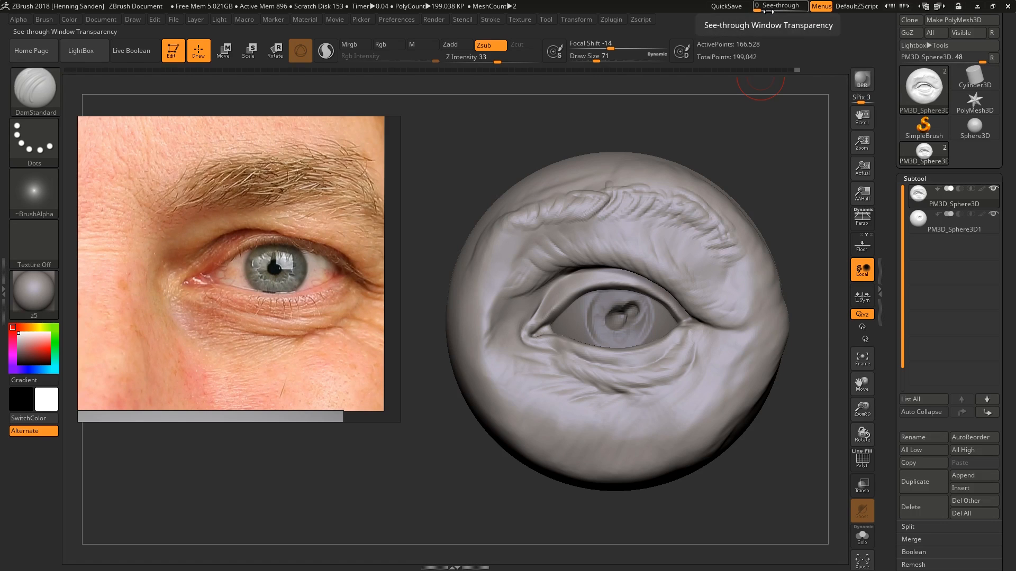
drag(291, 270, 315, 274)
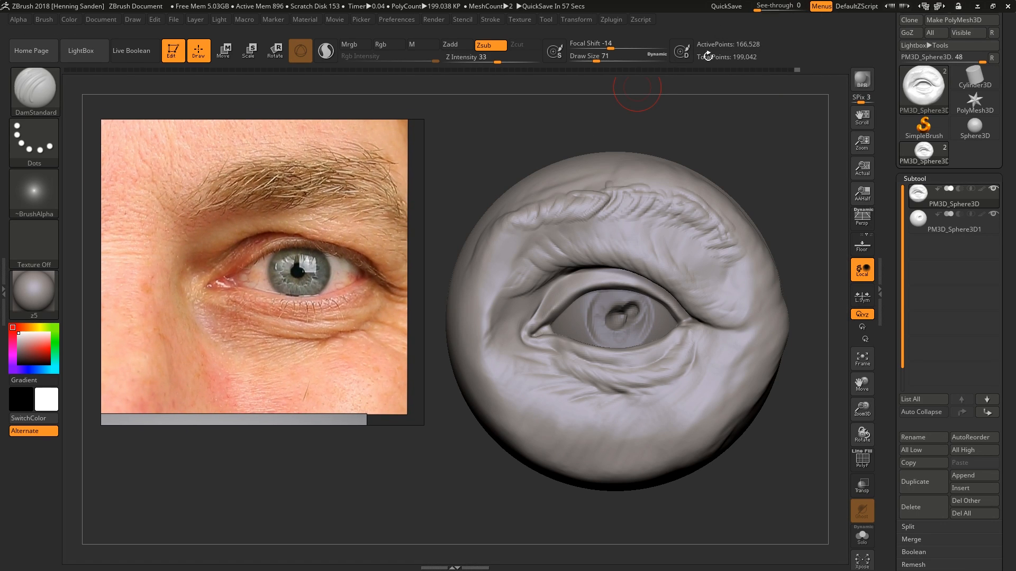
Step: Deepen the crease and fine wrinkles below the under-eye bag with DamStandard at Draw Size 51
mouse_move(610, 280)
right_down()
mouse_move(695, 306)
mouse_move(682, 313)
mouse_move(751, 322)
mouse_move(673, 330)
mouse_move(603, 389)
mouse_move(648, 349)
mouse_move(614, 379)
right_up()
key(bracketleft)
key(bracketleft)
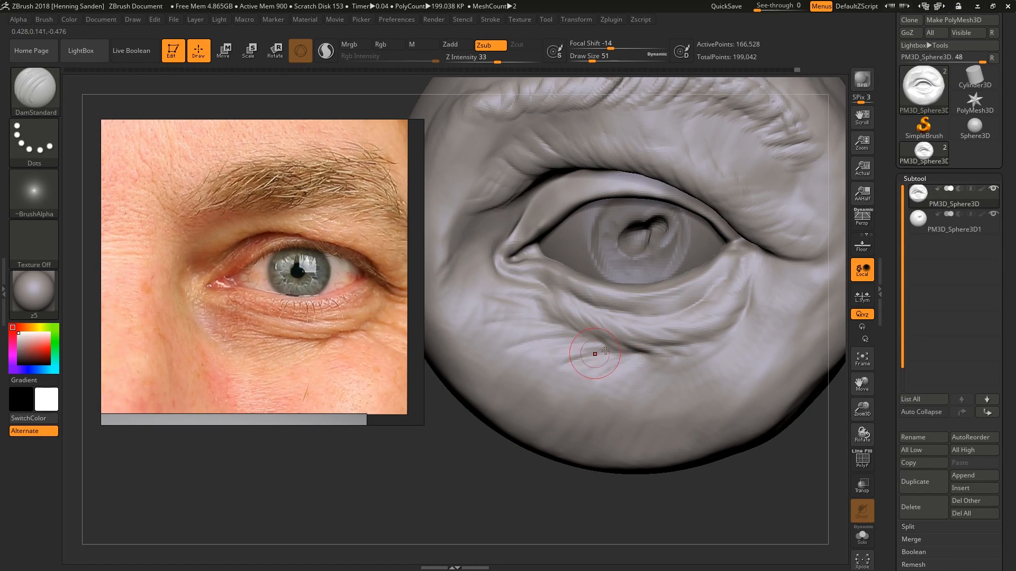
drag(668, 353, 581, 329)
mouse_move(714, 319)
right_down()
mouse_move(691, 296)
mouse_move(700, 319)
right_up()
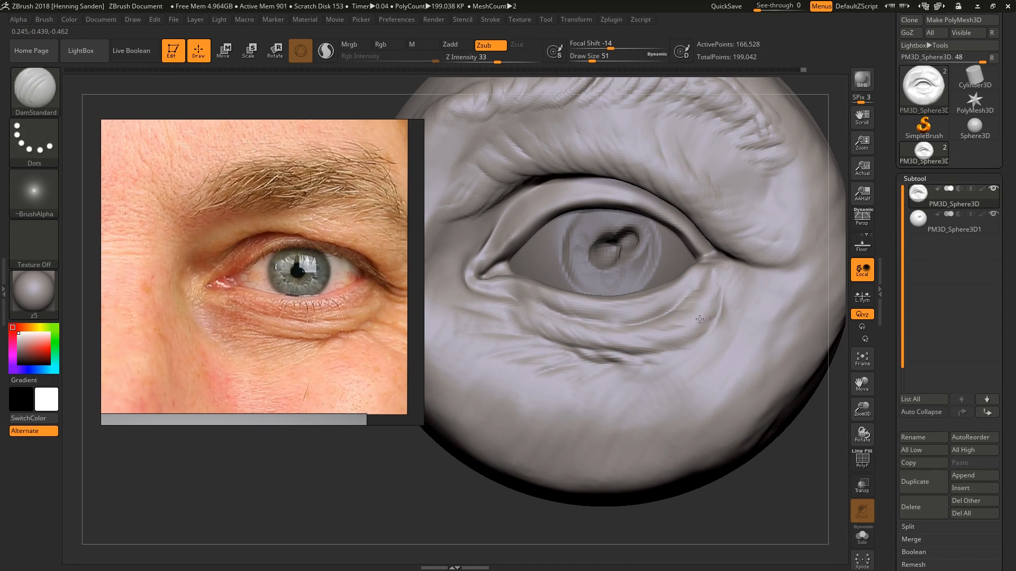
Step: Carve crow's-feet wrinkles fanning out from the outer eye corner and the end of the under-eye bag with DamStandard
mouse_move(683, 334)
mouse_down()
mouse_move(646, 349)
mouse_move(761, 338)
mouse_up()
alt+right_drag(754, 281, 722, 286)
mouse_move(697, 271)
mouse_down()
mouse_move(756, 296)
mouse_move(801, 287)
mouse_up()
mouse_move(694, 282)
mouse_down()
mouse_move(730, 299)
mouse_move(705, 277)
mouse_move(718, 289)
mouse_move(650, 299)
mouse_move(734, 322)
mouse_move(775, 356)
mouse_up()
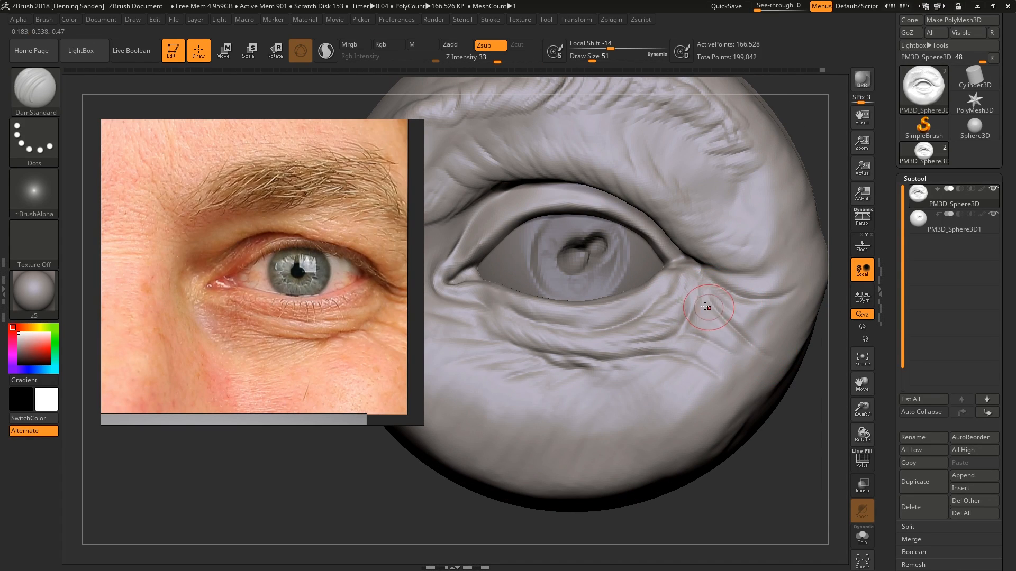
mouse_move(691, 298)
mouse_down()
mouse_move(685, 320)
mouse_move(592, 350)
mouse_move(688, 321)
mouse_up()
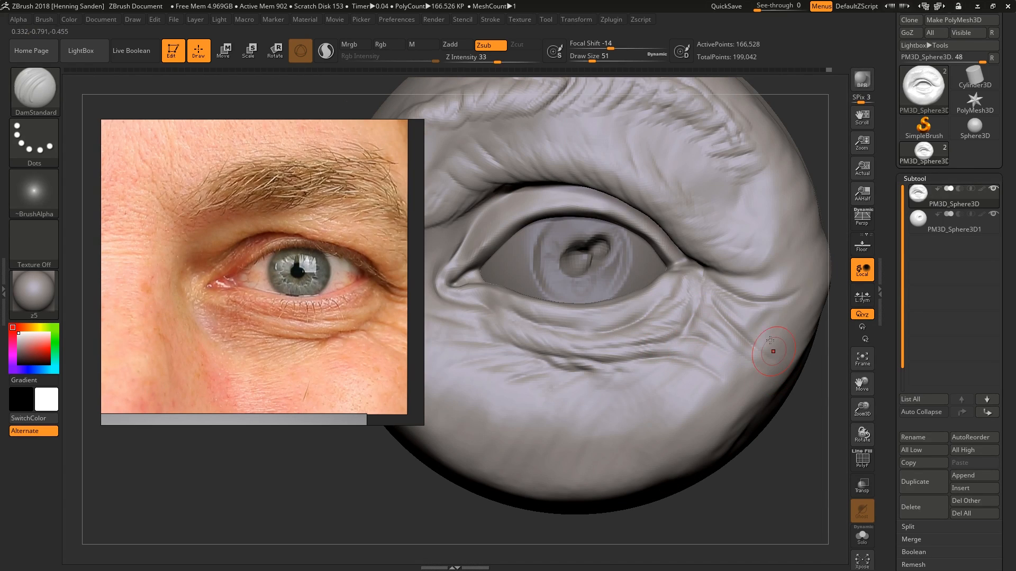
mouse_move(770, 340)
right_down()
mouse_move(748, 302)
mouse_move(797, 269)
mouse_move(792, 285)
mouse_move(687, 287)
right_up()
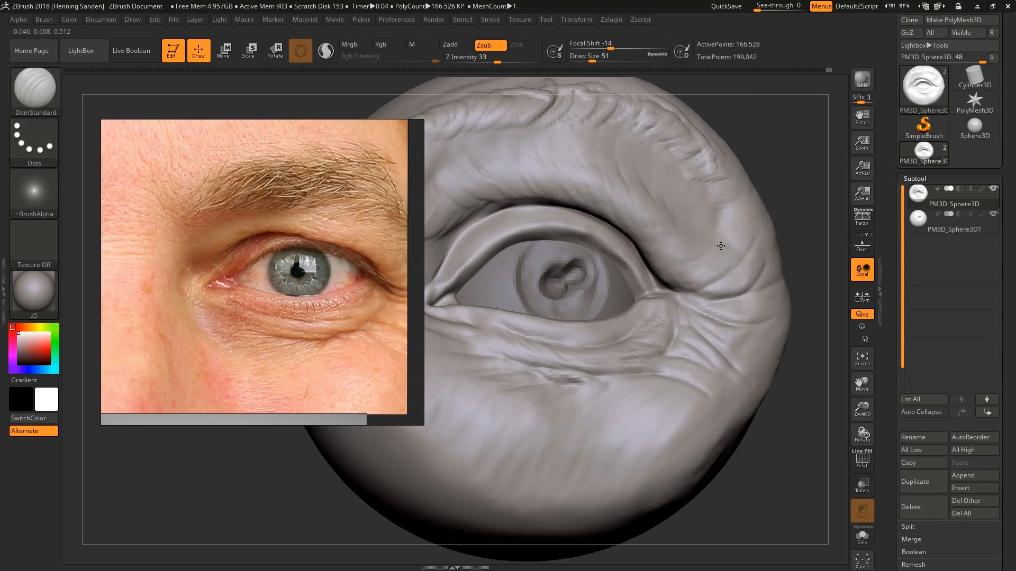
Step: Deepen the upper eyelid fold toward the outer corner with DamStandard and smooth the skin above its end
right_drag(750, 270, 651, 244)
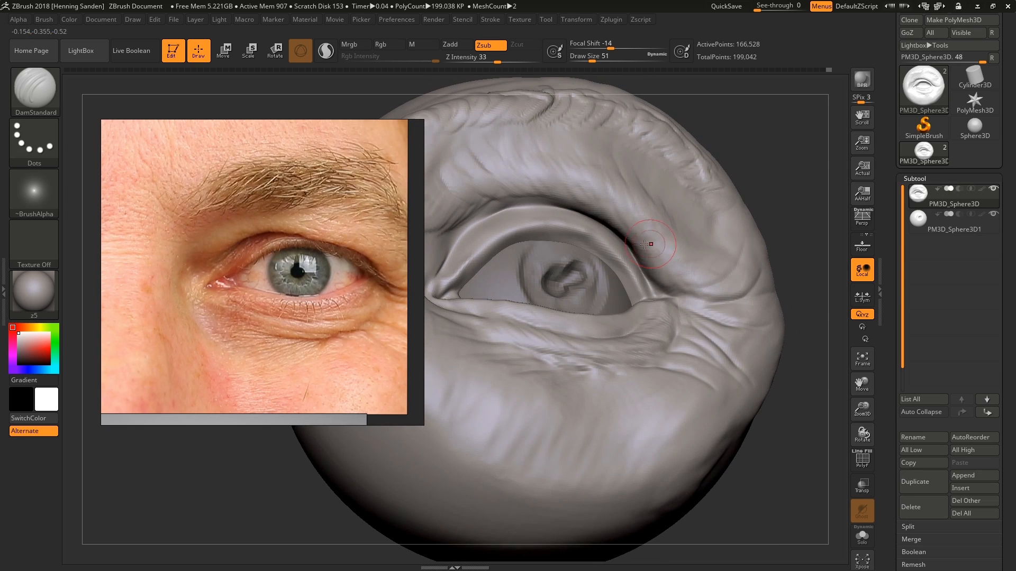
drag(640, 257, 699, 288)
mouse_move(696, 288)
shift+right_down()
mouse_move(687, 265)
mouse_move(693, 271)
mouse_move(746, 243)
shift+right_up()
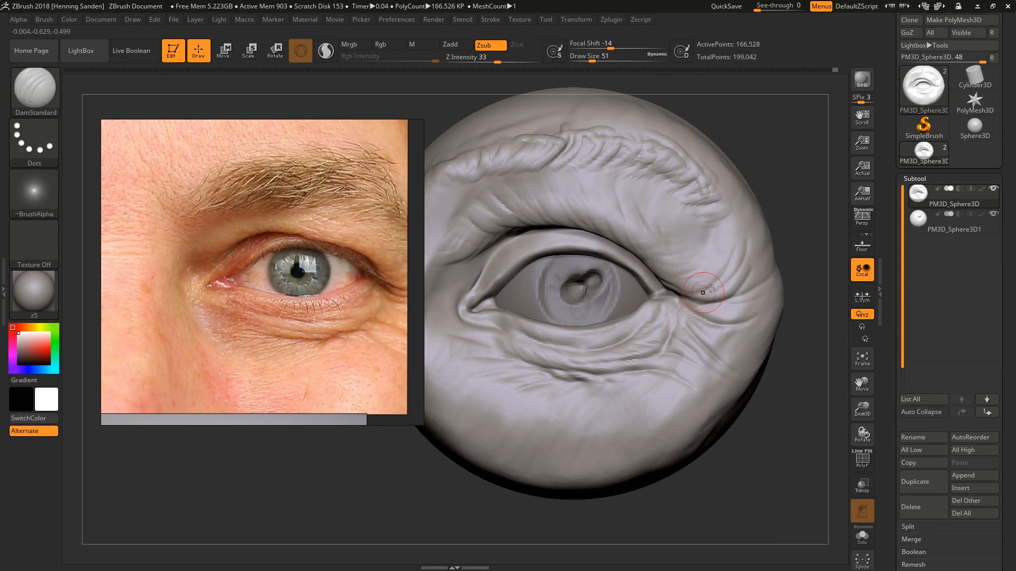
shift+drag(710, 288, 726, 275)
right_drag(725, 274, 779, 255)
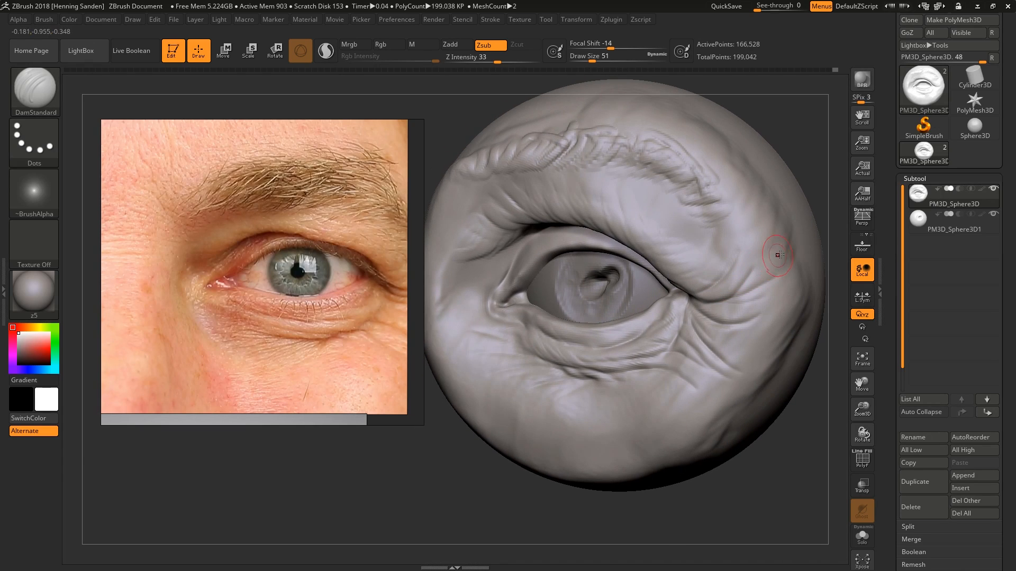
Step: Smooth the skin beside the outer eye corner where the crow's-feet wrinkles begin
right_drag(729, 297, 746, 282)
shift+drag(692, 291, 703, 292)
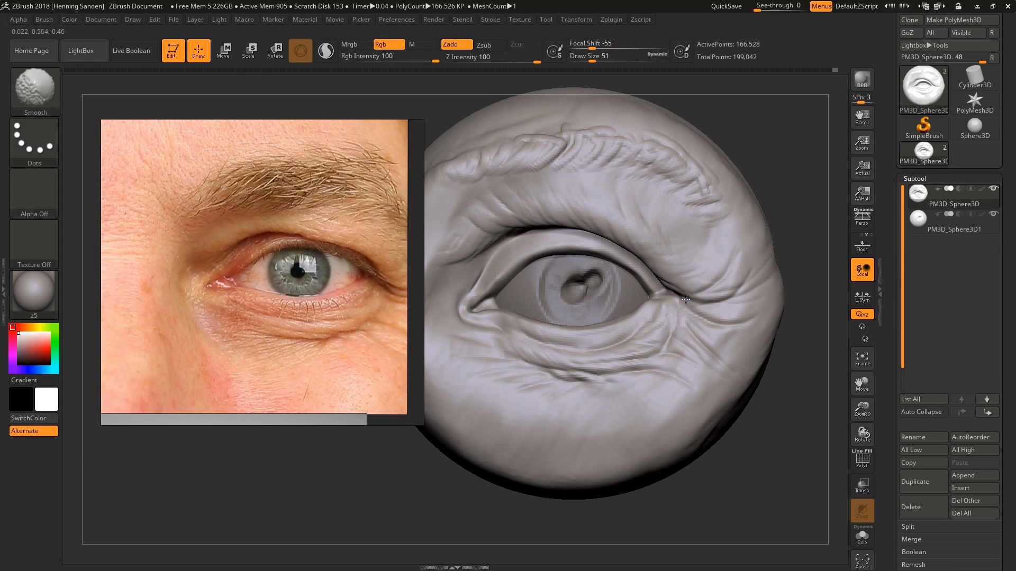
Step: Set the Draw Size to 68, try a mask along the skin below the lower eyelid and clear it
ctrl+right_drag(699, 290, 687, 248)
mouse_move(627, 313)
alt+right_down()
mouse_move(660, 302)
mouse_move(625, 307)
mouse_move(638, 306)
alt+right_up()
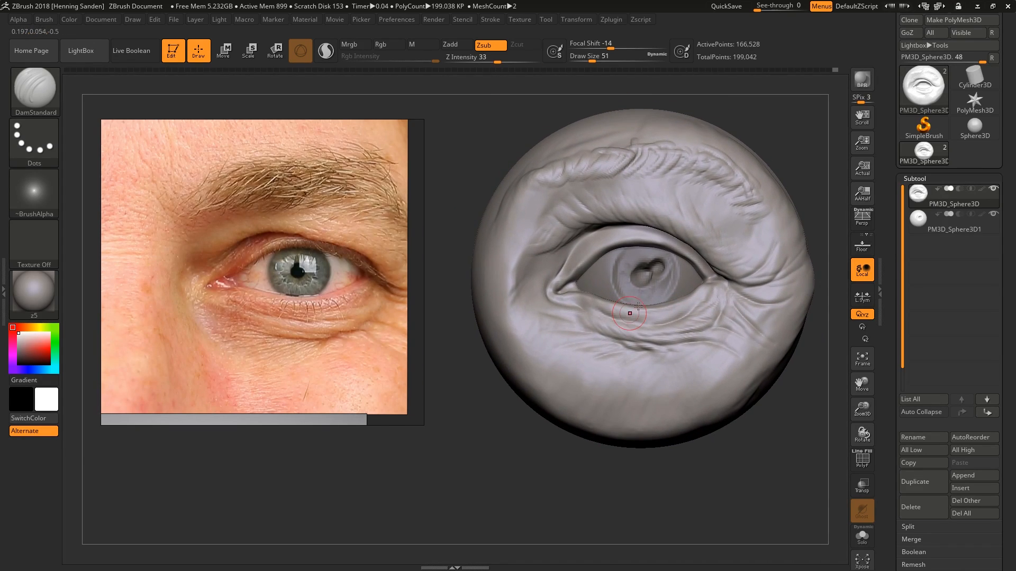
right_drag(727, 248, 707, 249)
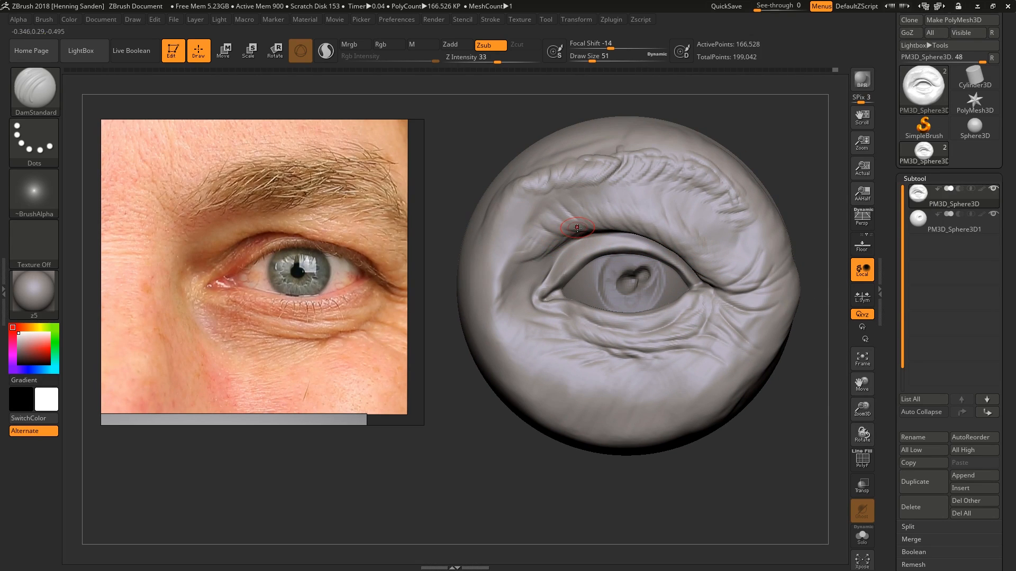
ctrl+right_drag(686, 293, 689, 321)
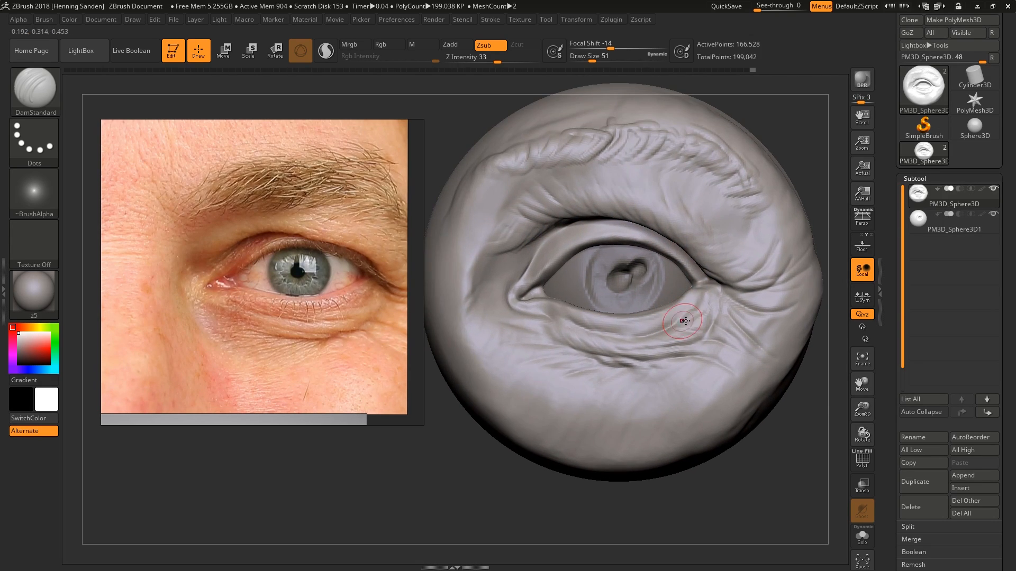
key(s)
click(689, 317)
mouse_move(720, 300)
ctrl+mouse_down()
mouse_move(531, 254)
mouse_move(632, 351)
ctrl+mouse_up()
ctrl+drag(490, 454, 474, 459)
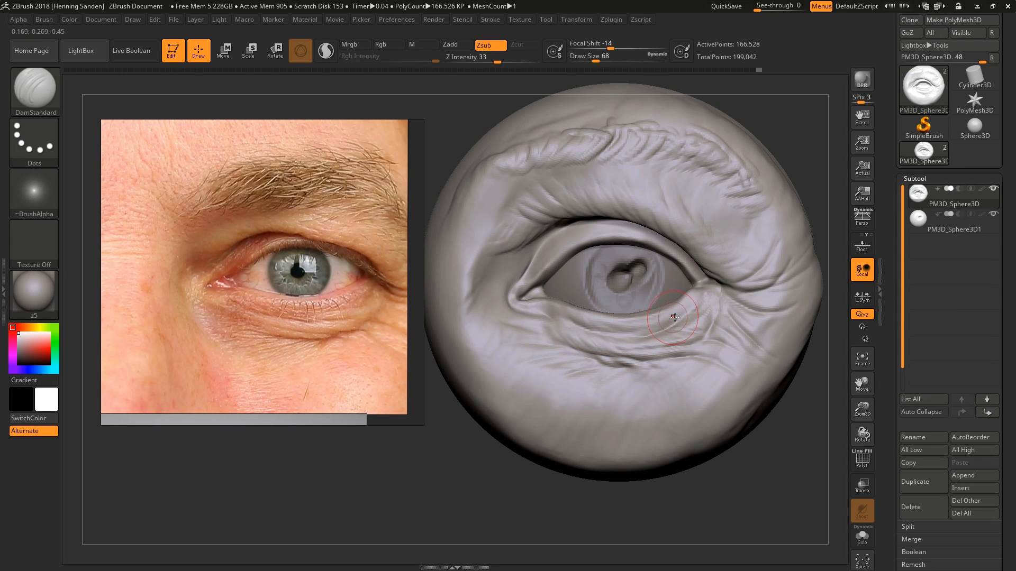
Step: Reduce the DamStandard Draw Size to 22 for detailing the inner eye corner
mouse_move(628, 345)
ctrl+right_down()
mouse_move(633, 334)
mouse_move(608, 324)
mouse_move(645, 329)
mouse_move(604, 326)
mouse_move(650, 323)
mouse_move(653, 306)
mouse_move(682, 291)
mouse_move(597, 290)
ctrl+right_up()
ctrl+right_drag(518, 296, 514, 333)
key(s)
drag(513, 336, 501, 338)
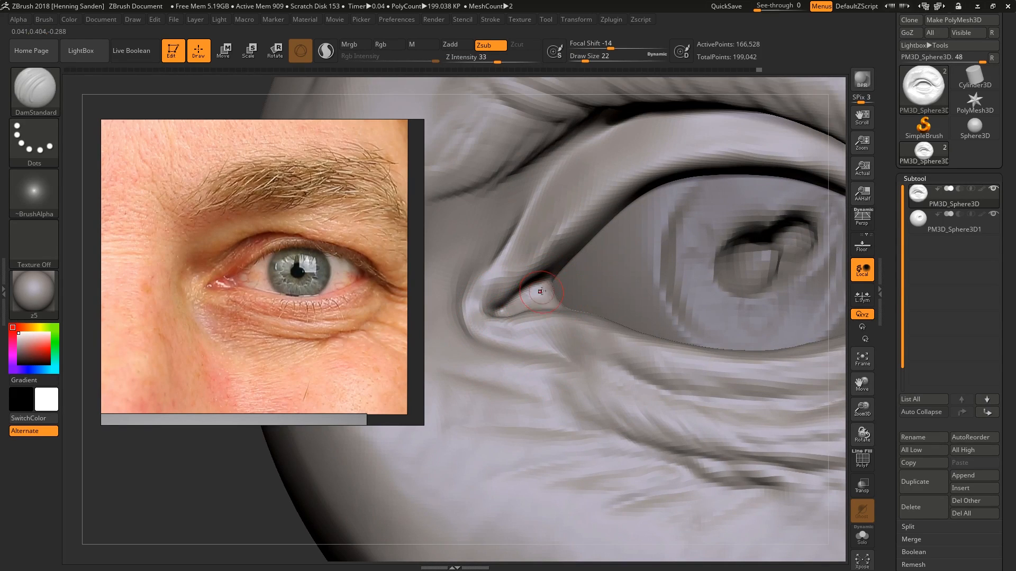
Step: Make the eyeball the active subtool, and reselect the eyelid and skin mesh
key(f)
mouse_move(640, 302)
ctrl+right_down()
mouse_move(643, 286)
mouse_move(624, 303)
mouse_move(642, 308)
mouse_move(629, 360)
ctrl+right_up()
alt+click(624, 303)
key(ctrl+shift+s)
key(ctrl+shift+s)
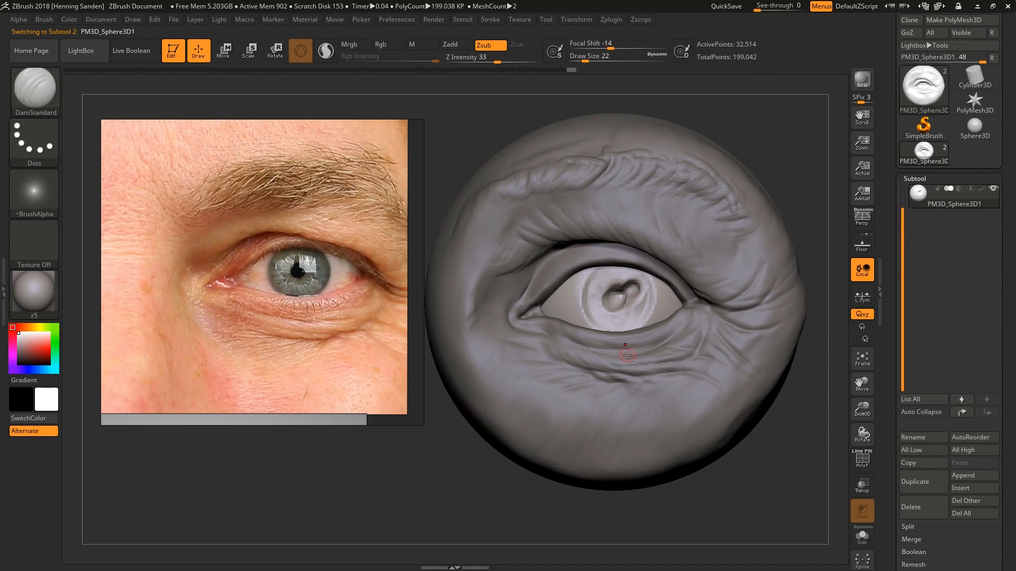
alt+click(635, 347)
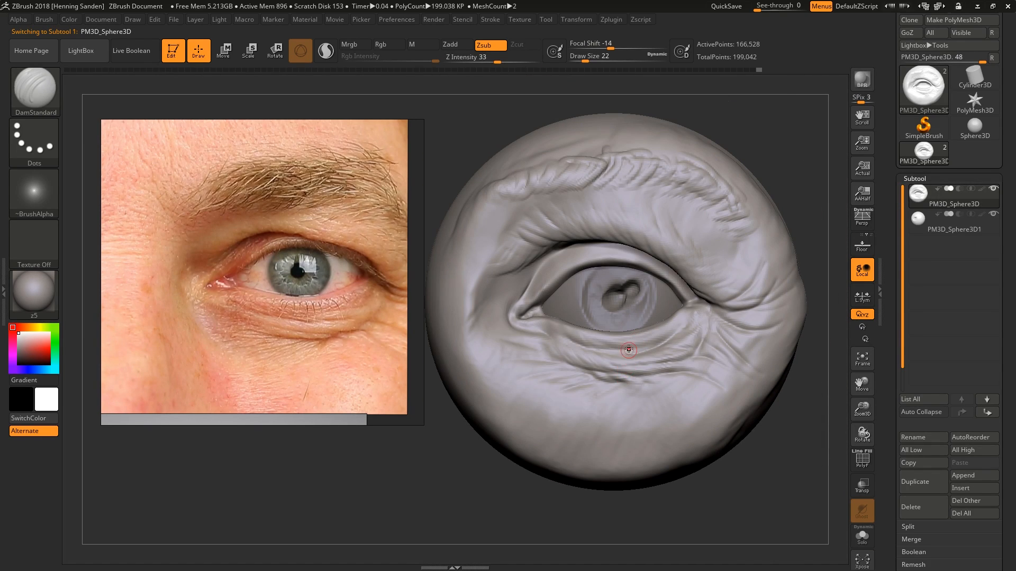
Step: Carve additional hair strokes along the eyebrow with DamStandard at Draw Size 37
key(s)
mouse_move(497, 200)
mouse_down()
mouse_move(576, 161)
mouse_move(613, 156)
mouse_up()
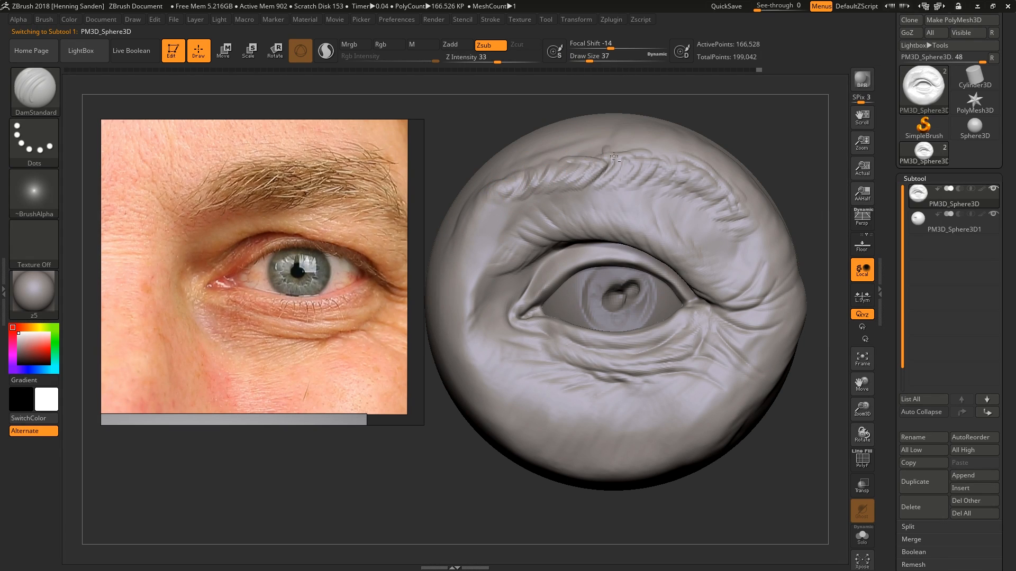
mouse_move(670, 177)
mouse_down()
mouse_move(646, 151)
mouse_move(619, 179)
mouse_up()
mouse_move(610, 188)
right_down()
mouse_move(607, 144)
mouse_move(561, 265)
mouse_move(635, 275)
right_up()
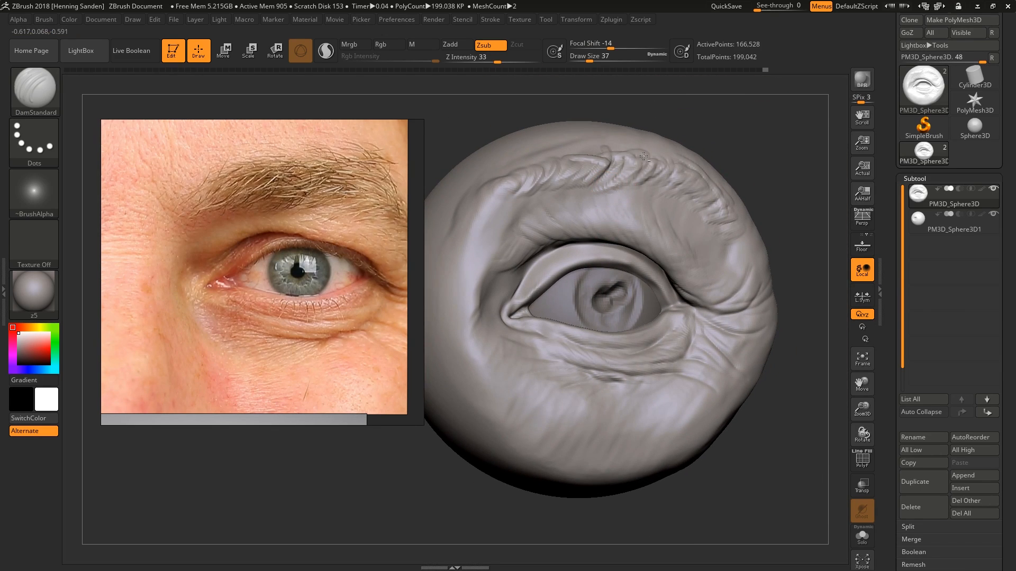
drag(659, 181, 709, 203)
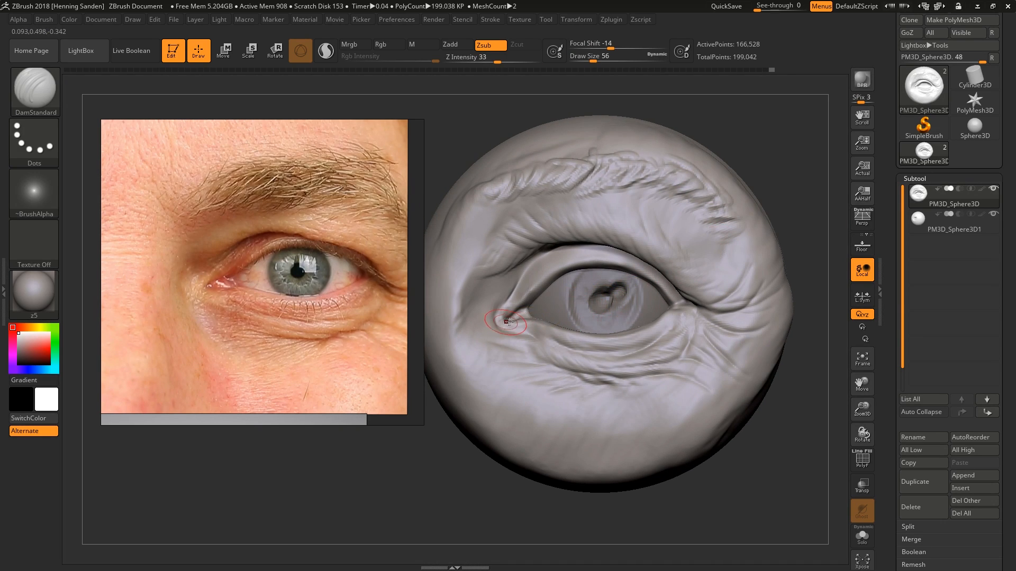
Step: Mask the upper eyelid from the outer corner toward the inner corner, and clear the mask
ctrl+right_drag(518, 289, 518, 281)
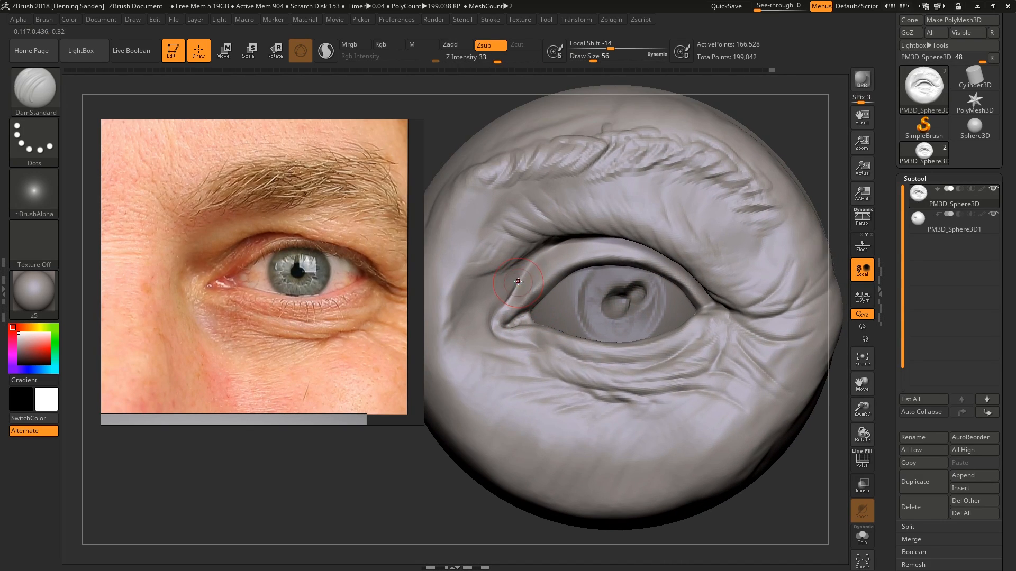
right_drag(498, 327, 507, 302)
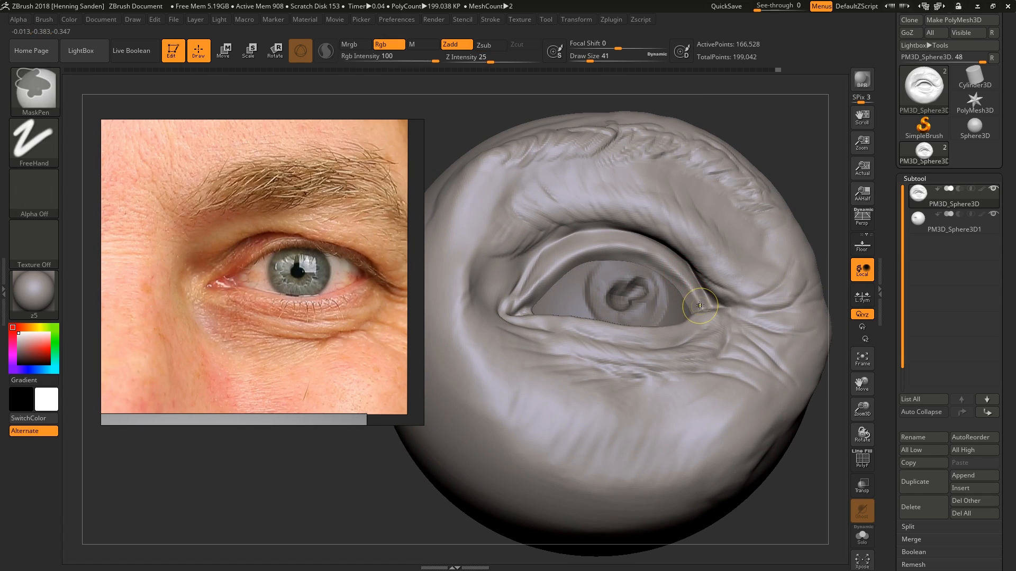
mouse_move(705, 306)
ctrl+mouse_down()
mouse_move(637, 247)
mouse_move(600, 253)
ctrl+mouse_up()
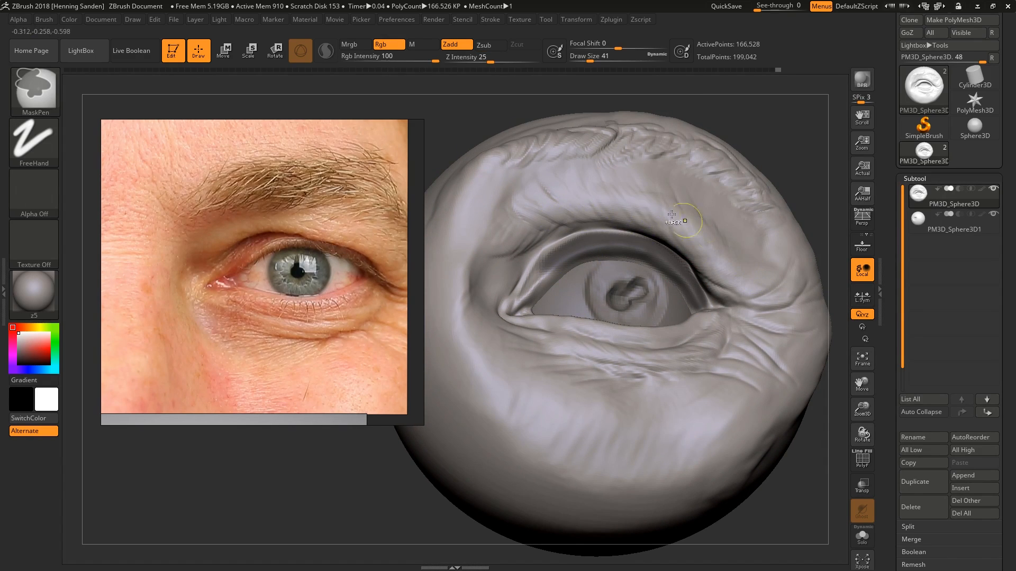
mouse_move(603, 182)
ctrl+mouse_down()
mouse_move(735, 275)
mouse_move(789, 387)
ctrl+mouse_up()
ctrl+drag(825, 450, 808, 467)
shift+right_drag(767, 462, 736, 424)
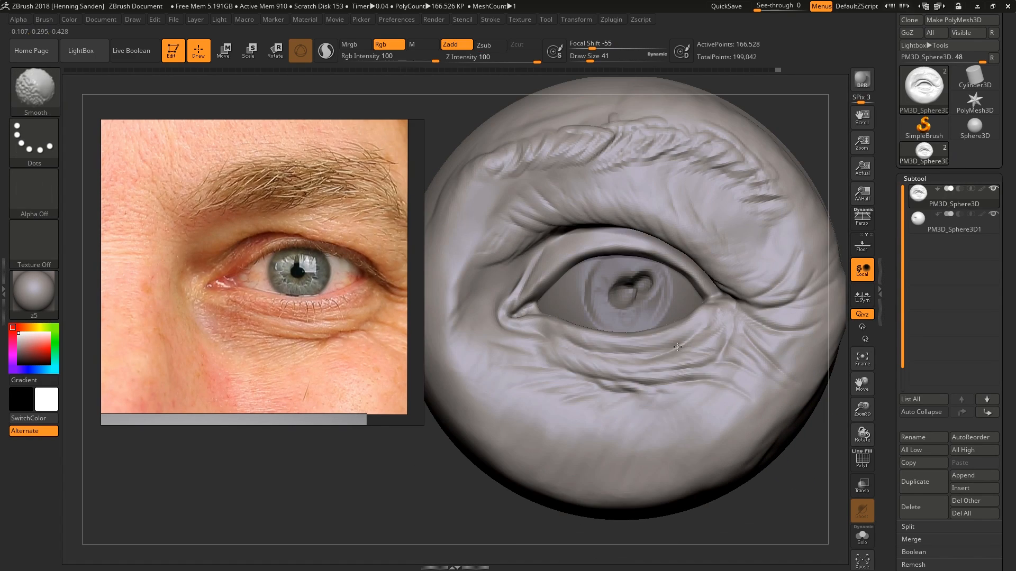
alt+right_drag(691, 358, 654, 345)
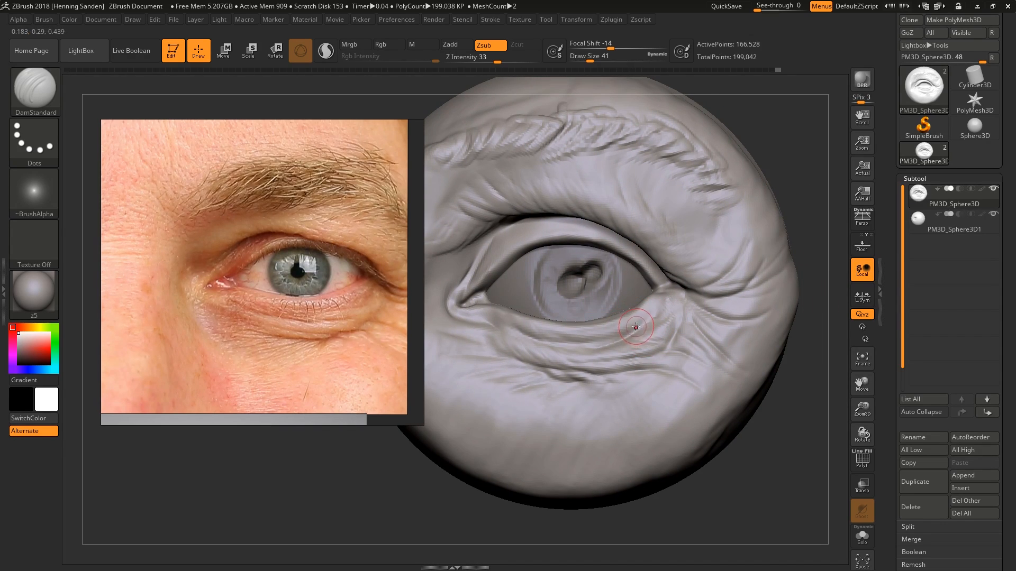
mouse_move(637, 326)
ctrl+right_down()
mouse_move(627, 332)
mouse_move(647, 337)
ctrl+right_up()
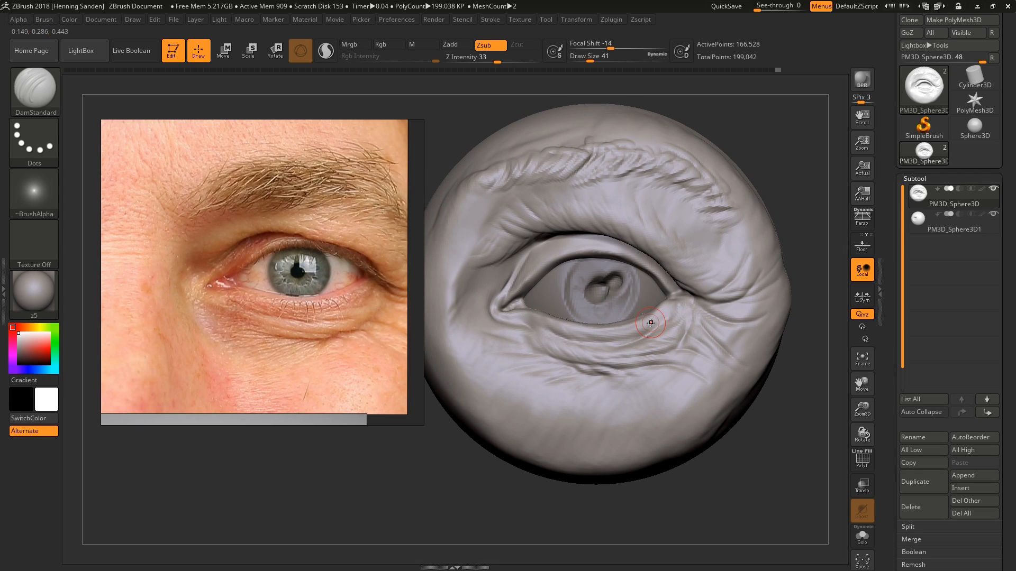